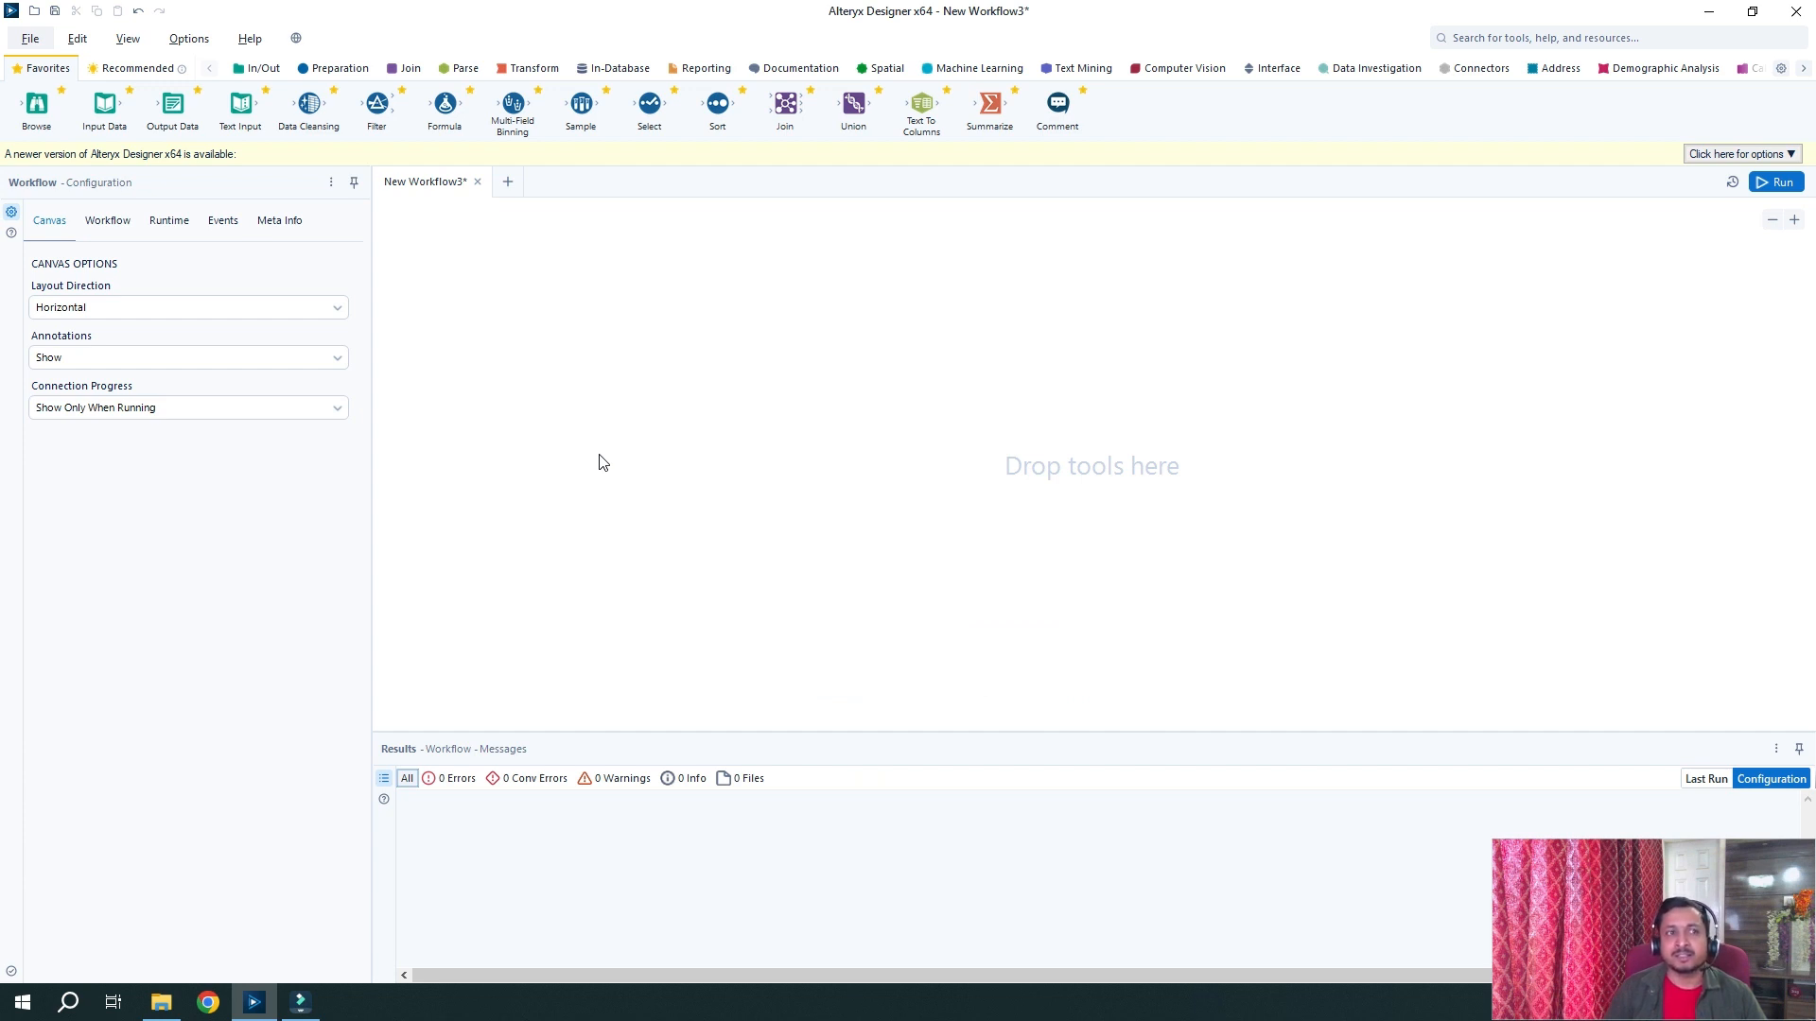
# Add a Text Input tool and name its columns RI and Name of the Person
pyautogui.moveTo(240, 104); pyautogui.dragTo(528, 371)
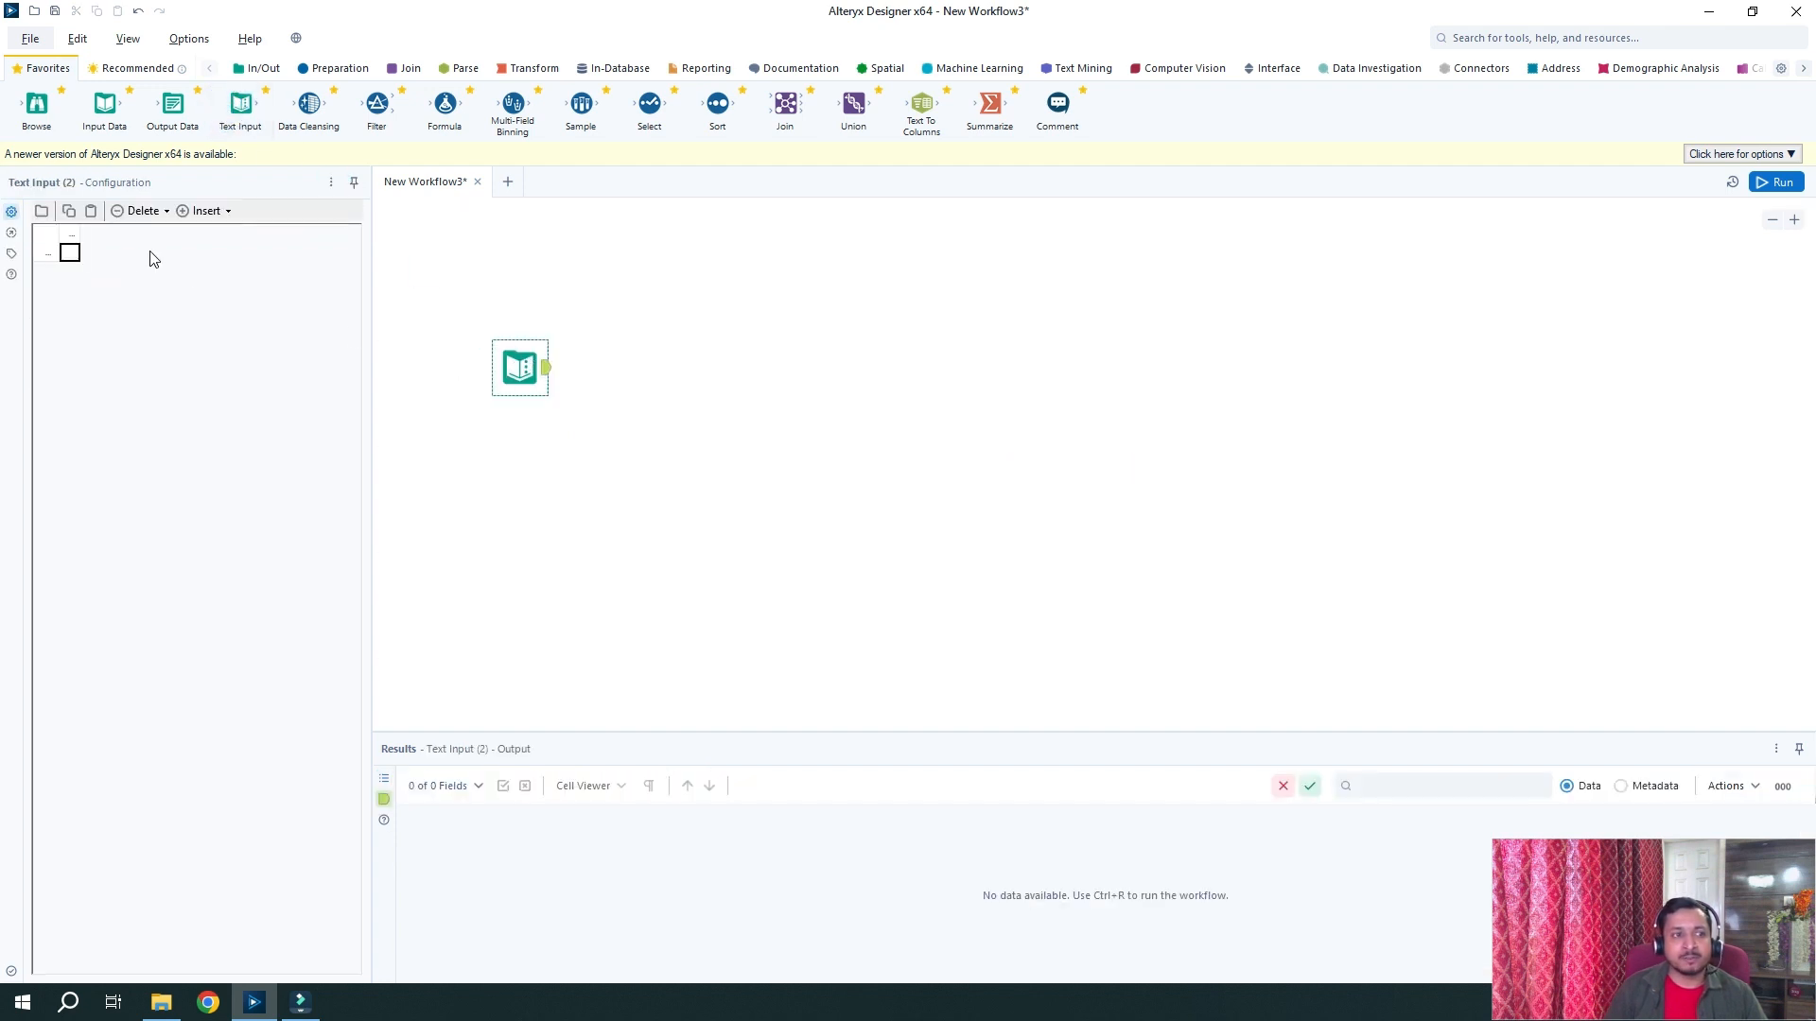
pyautogui.click(71, 234)
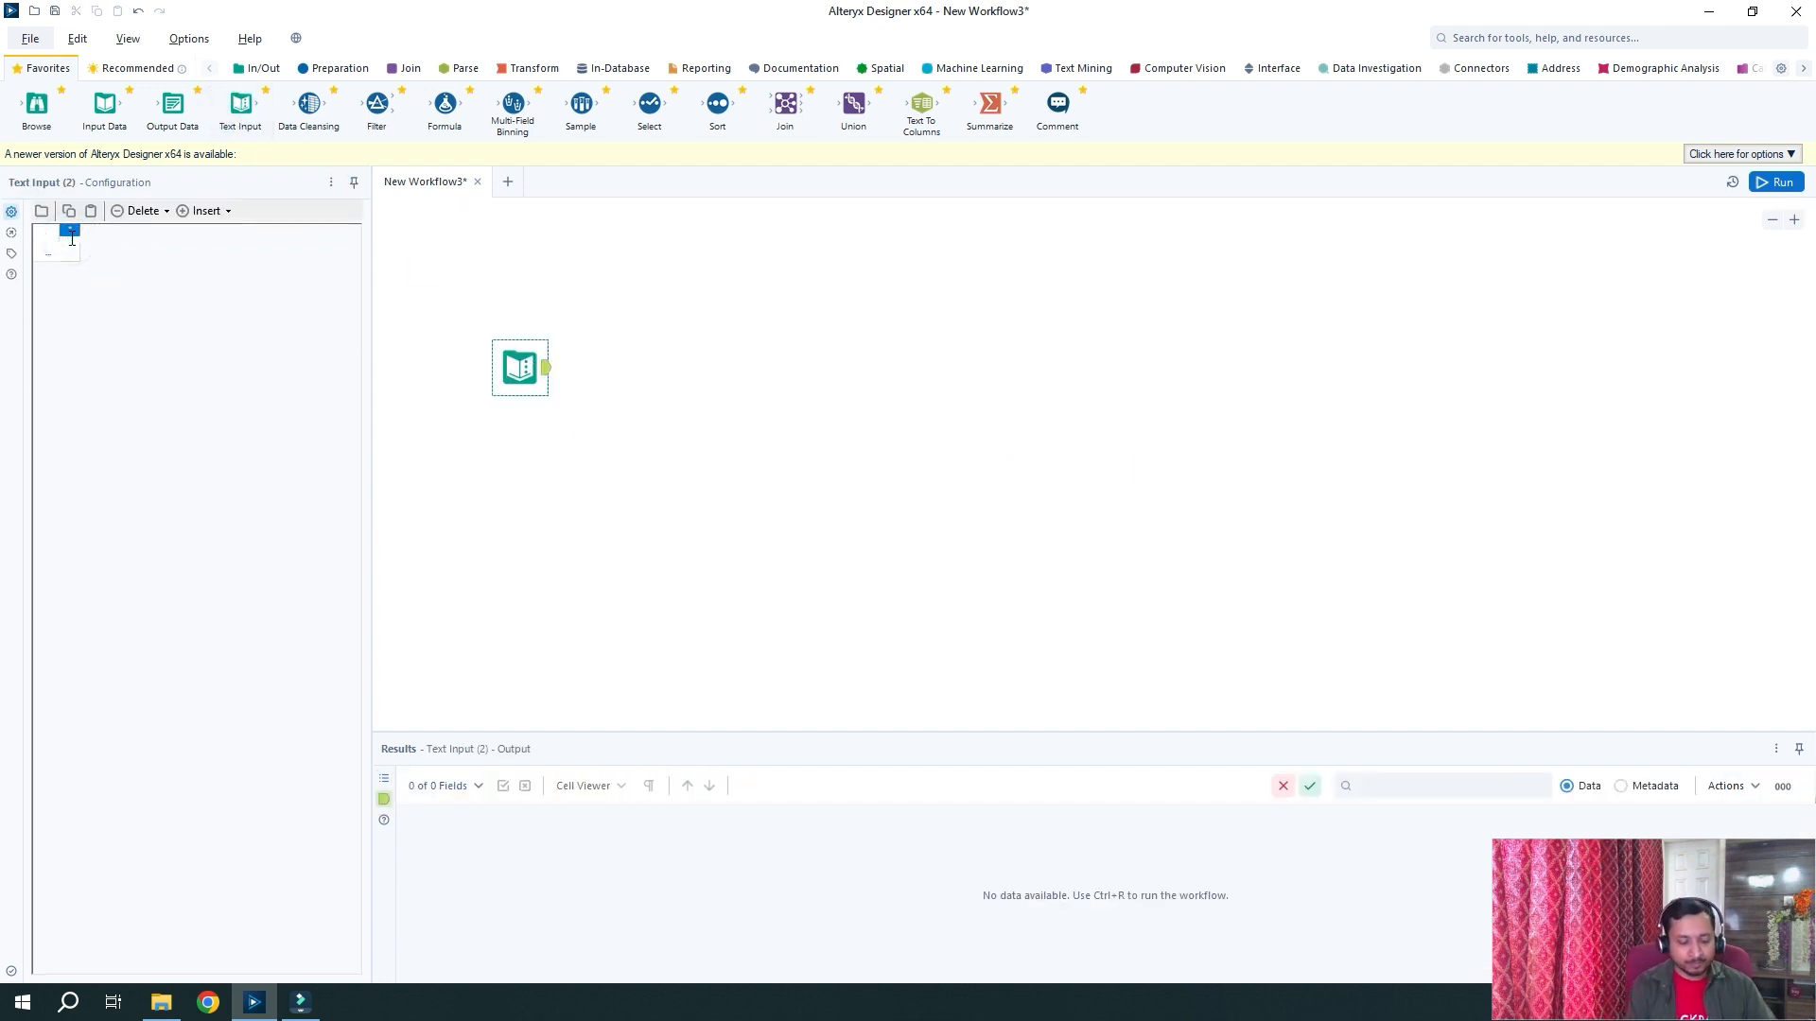
pyautogui.write('T')
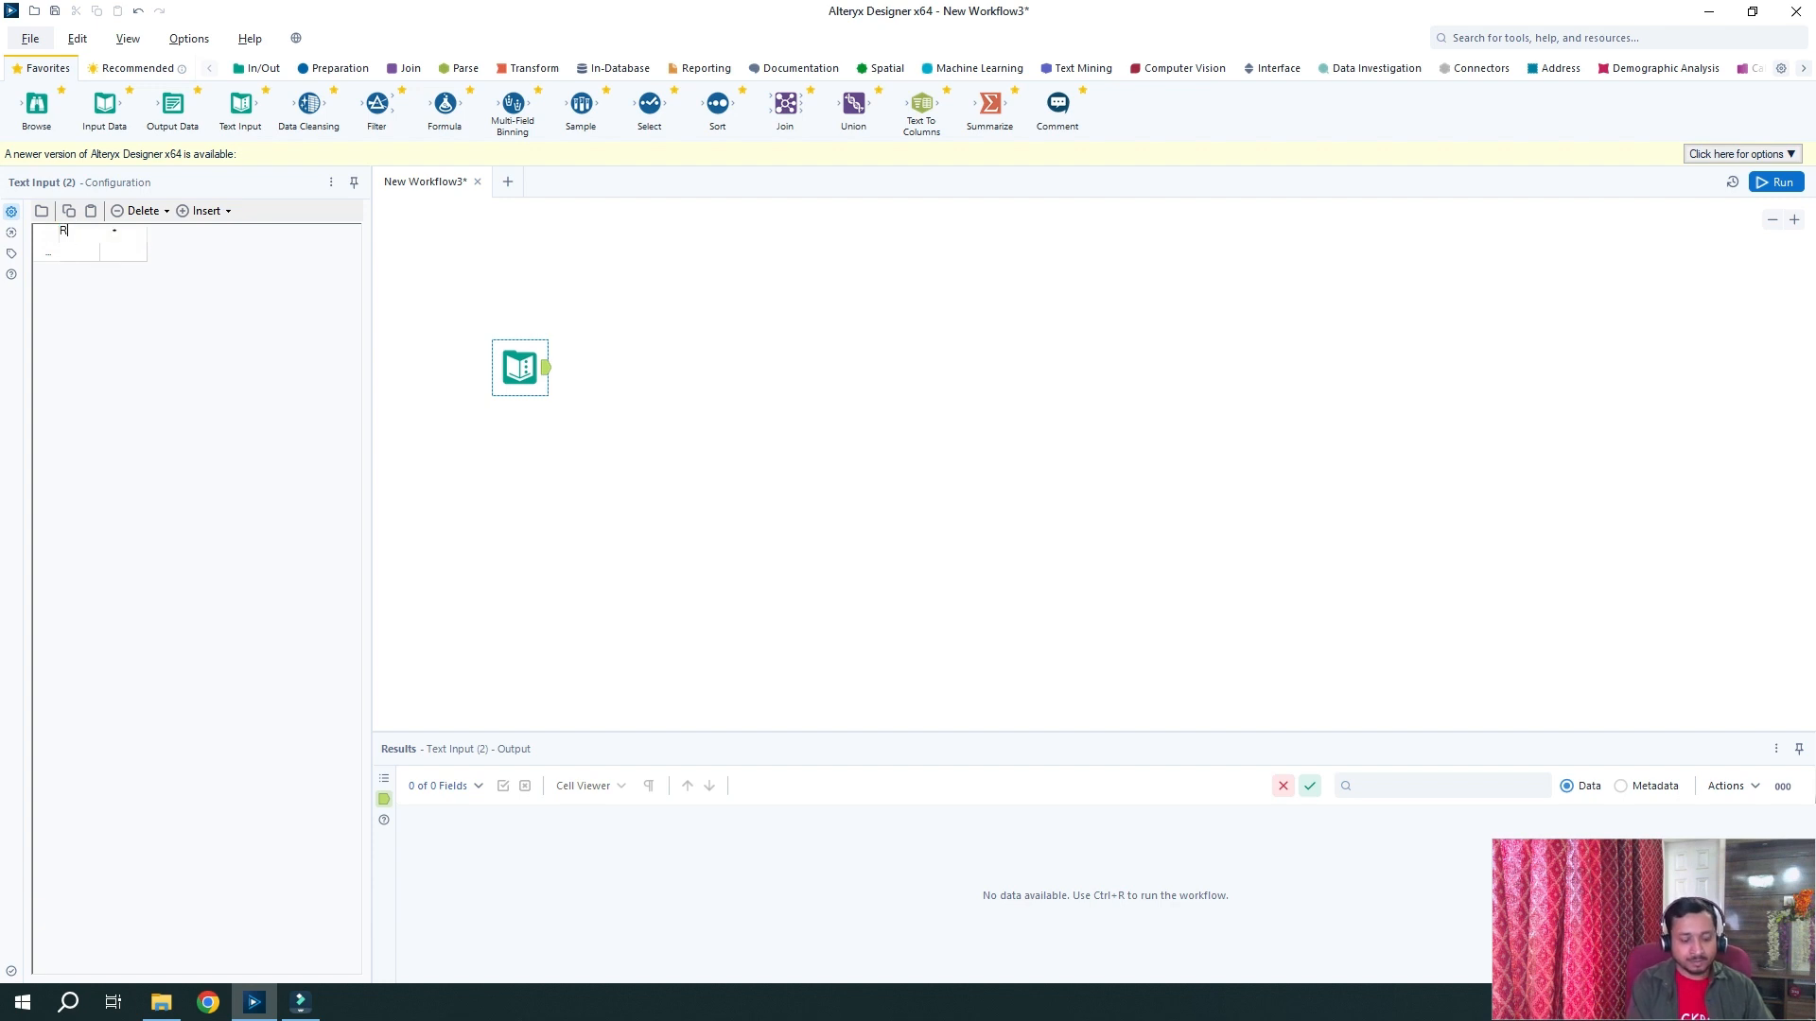
pyautogui.write('I')
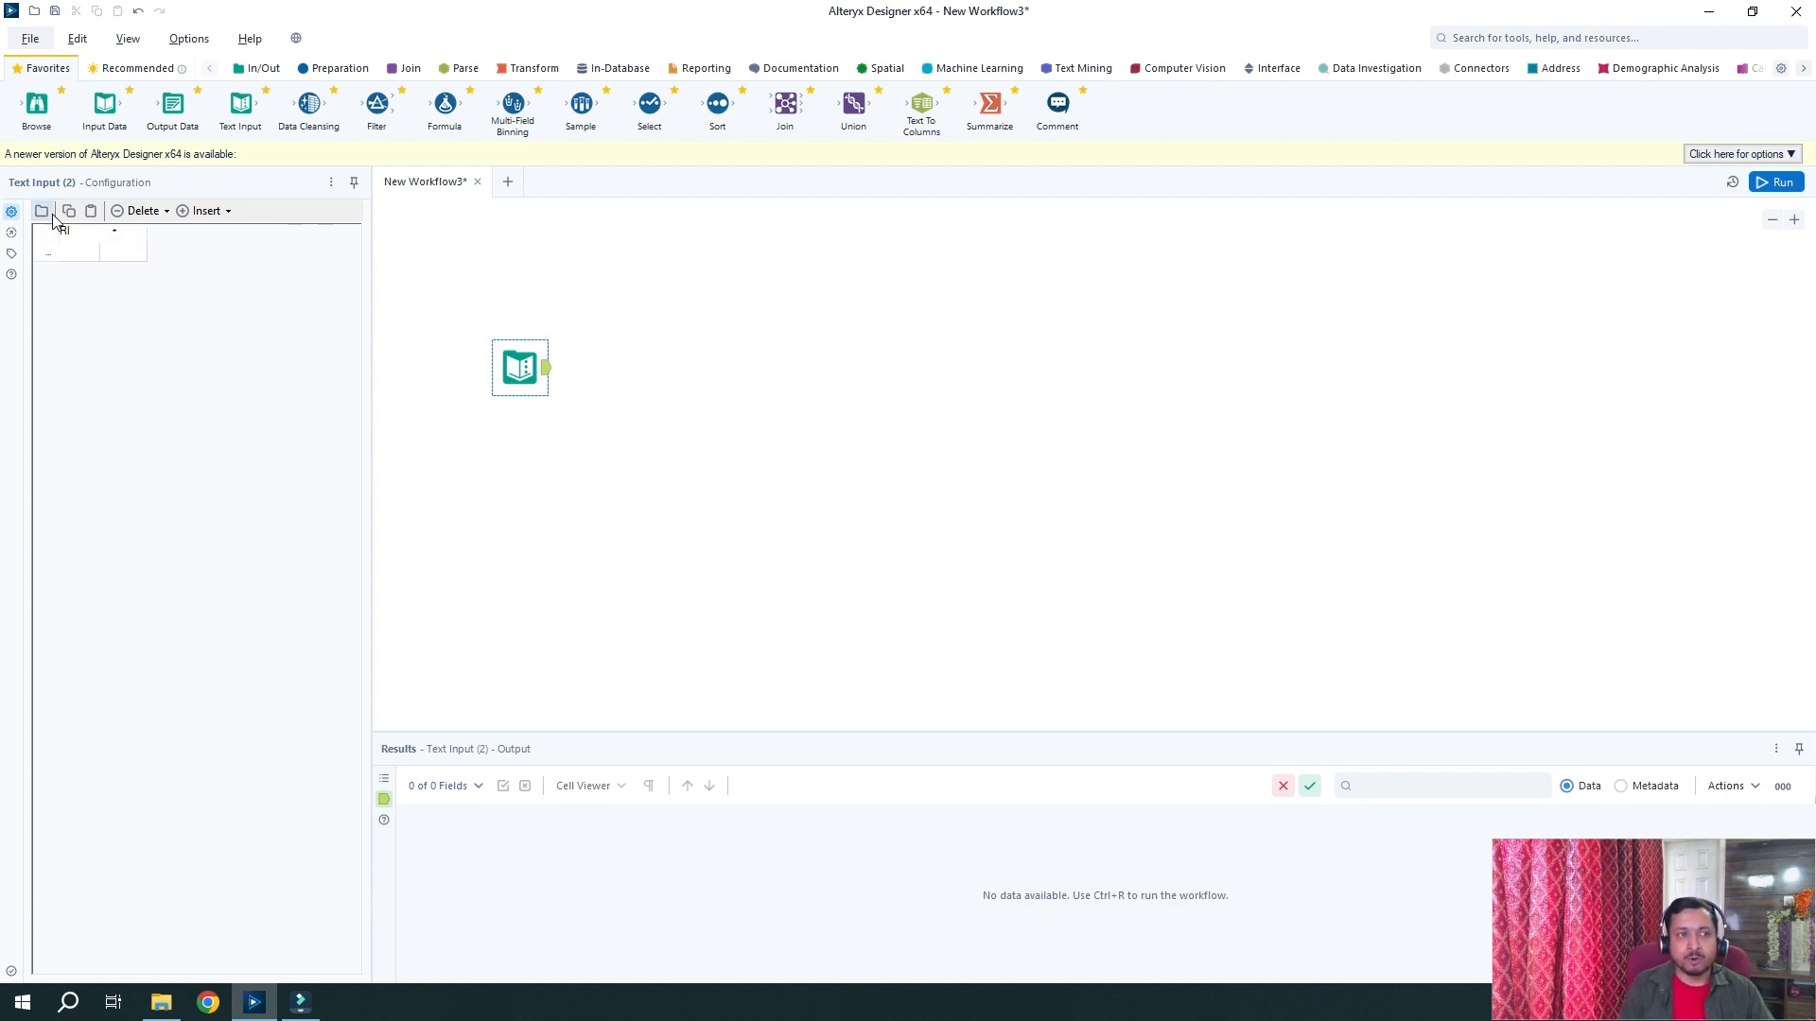
pyautogui.click(117, 231)
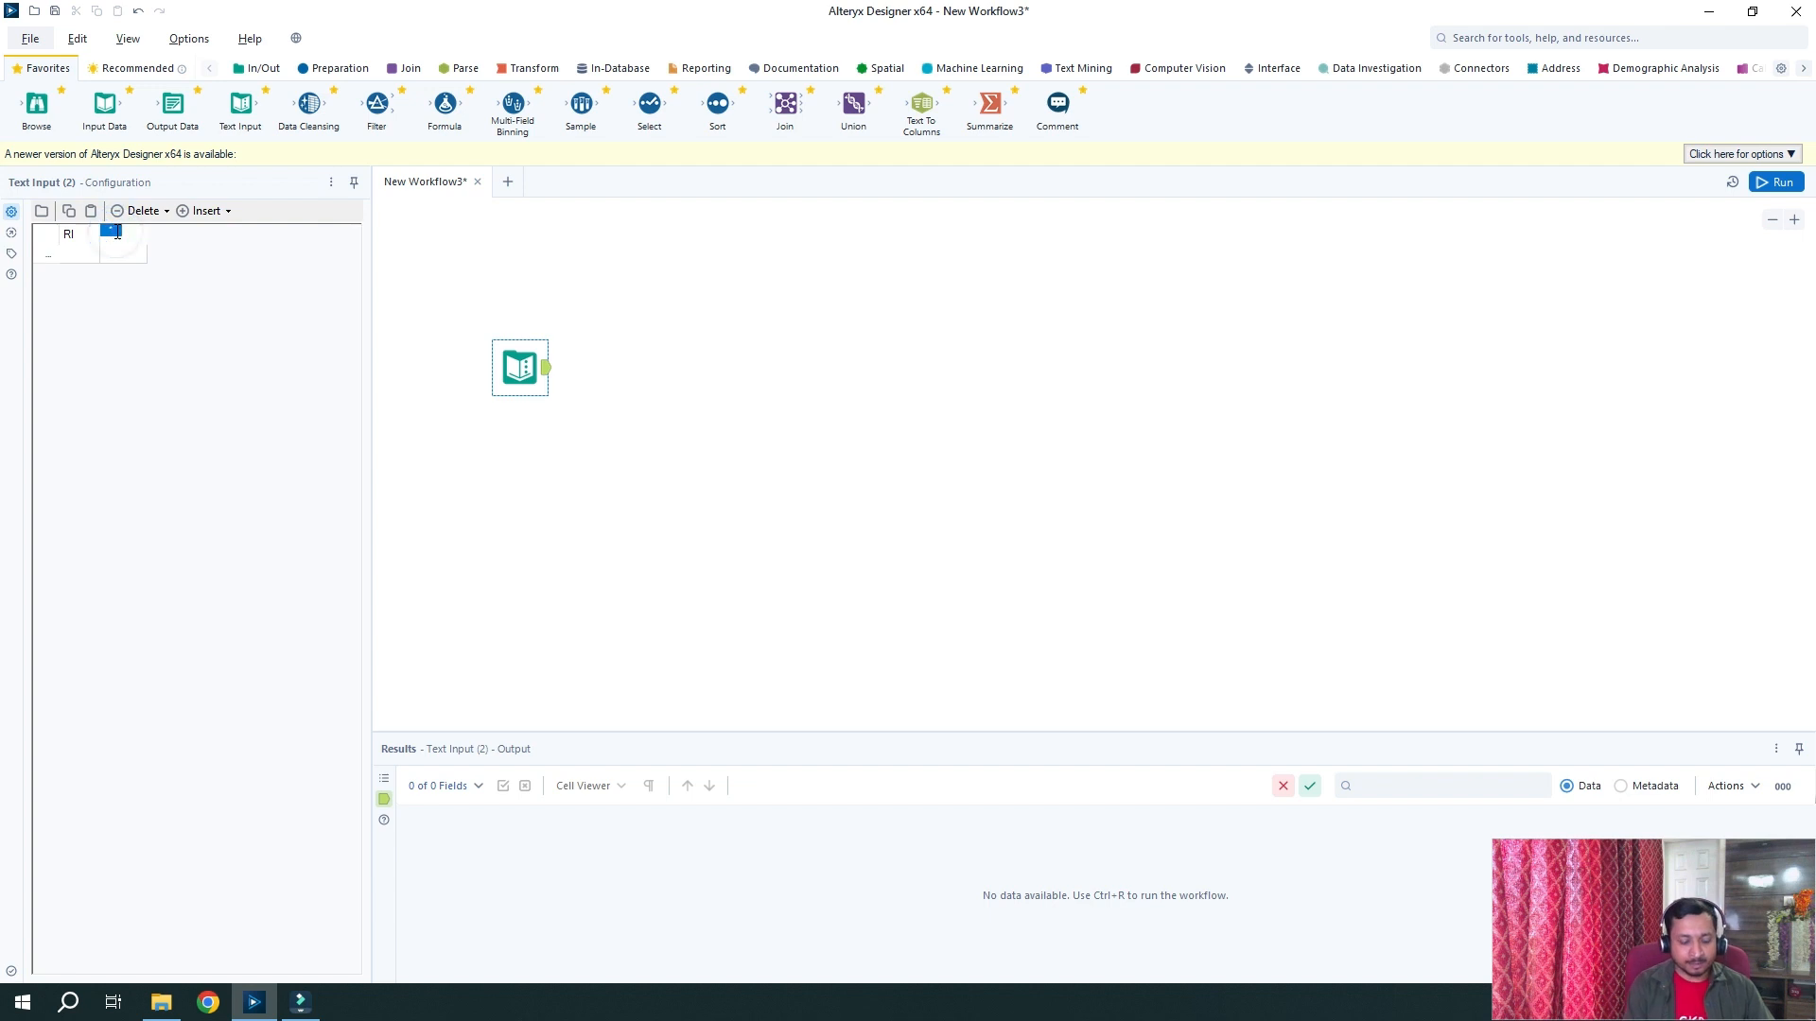
pyautogui.write('Name of the Person')
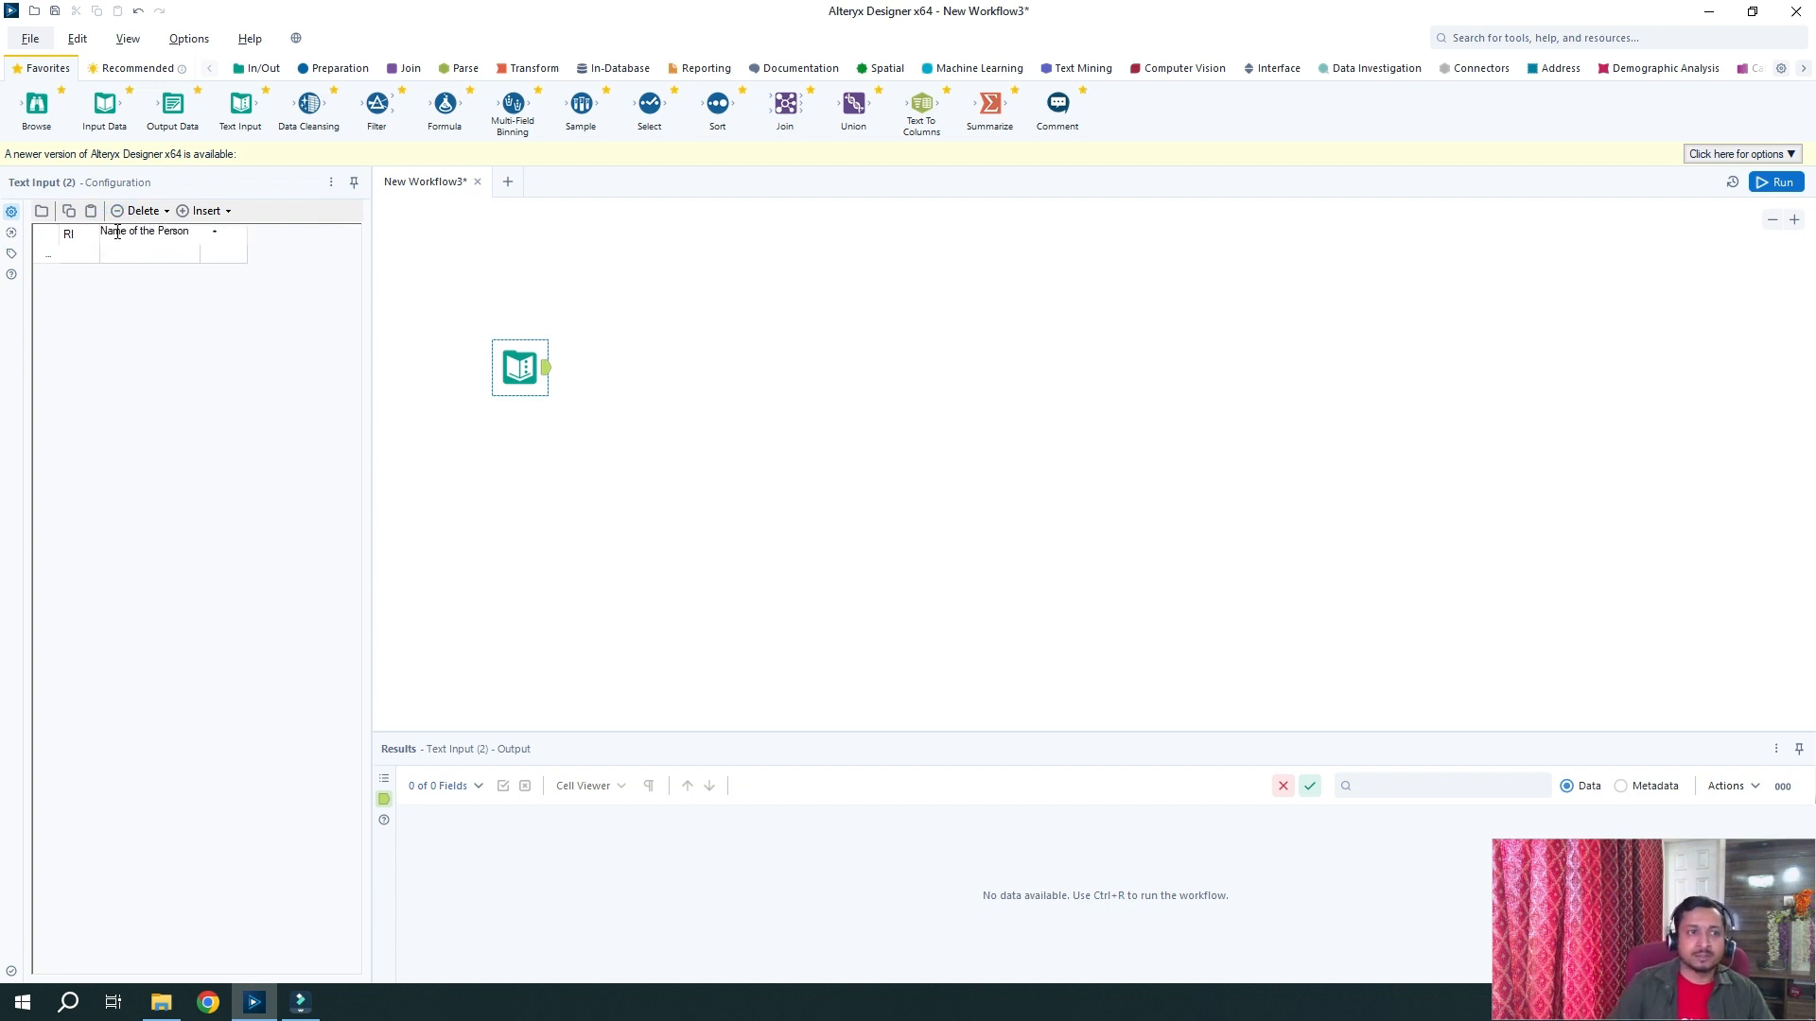
# Enter the first three rows, with RI values 1, 1 and 2 and a person's name in each
pyautogui.click(80, 253)
pyautogui.click(82, 253)
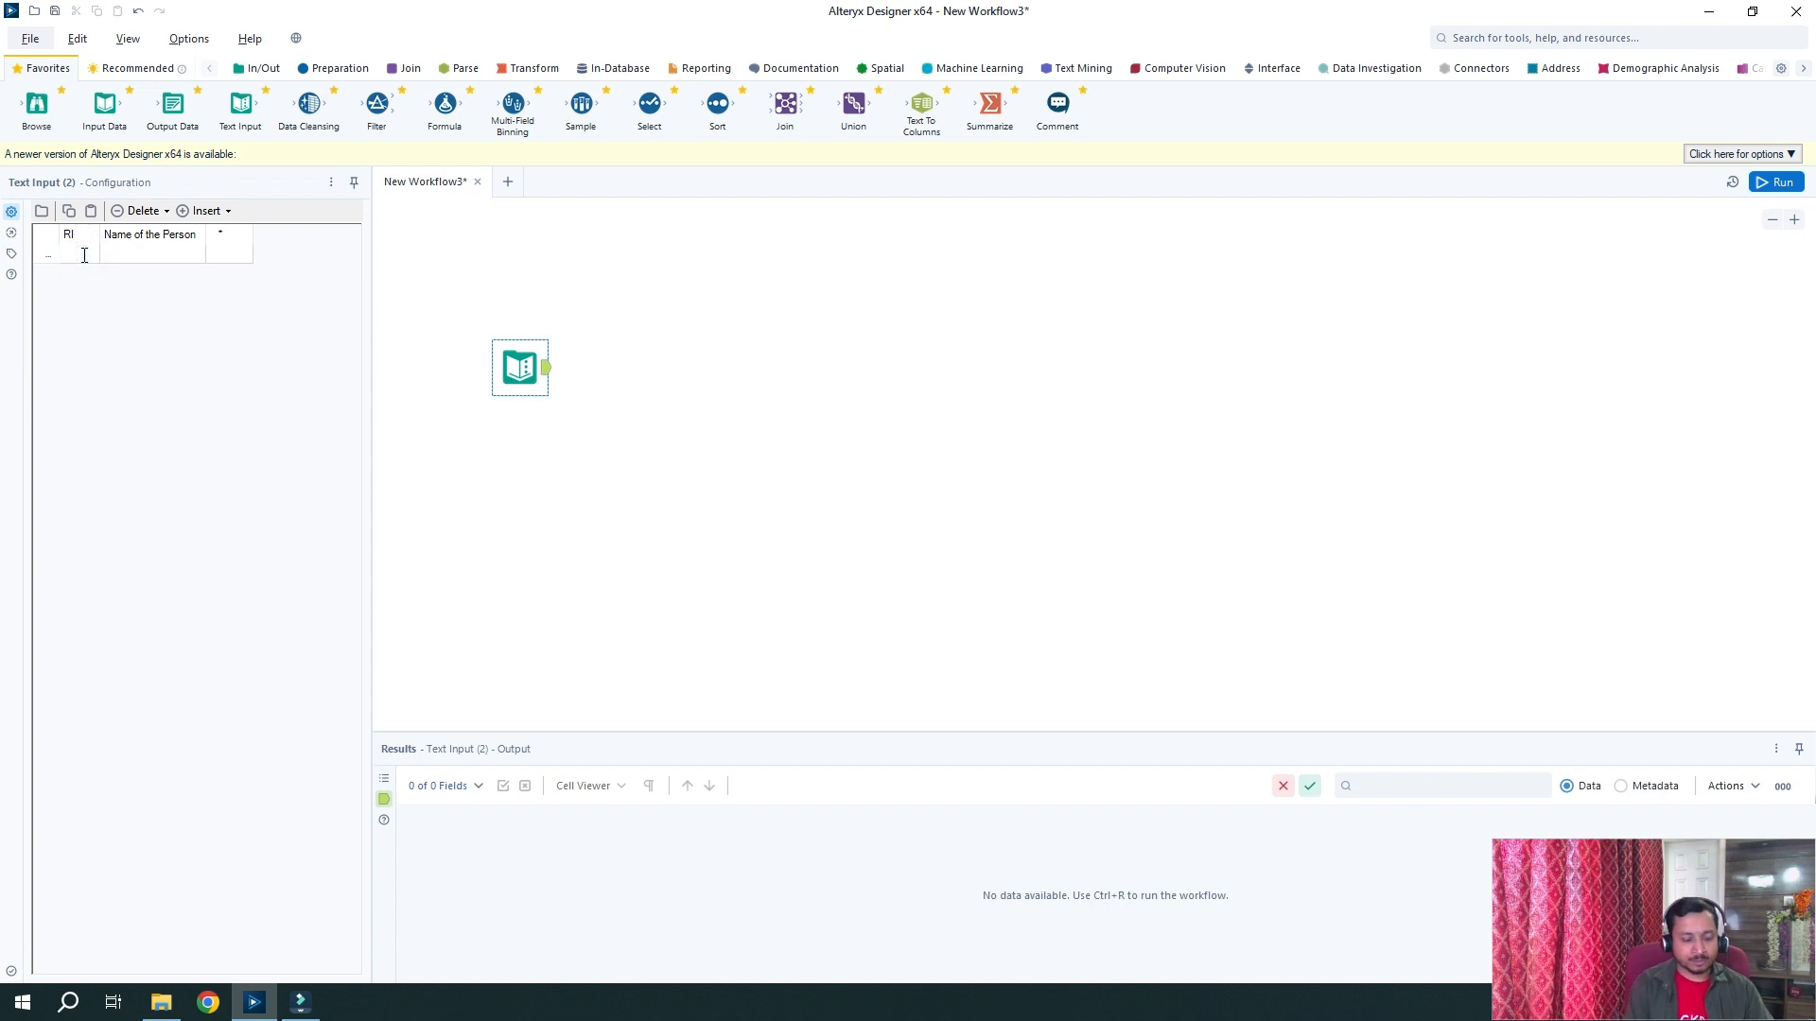
pyautogui.write('1')
pyautogui.press('Tab')
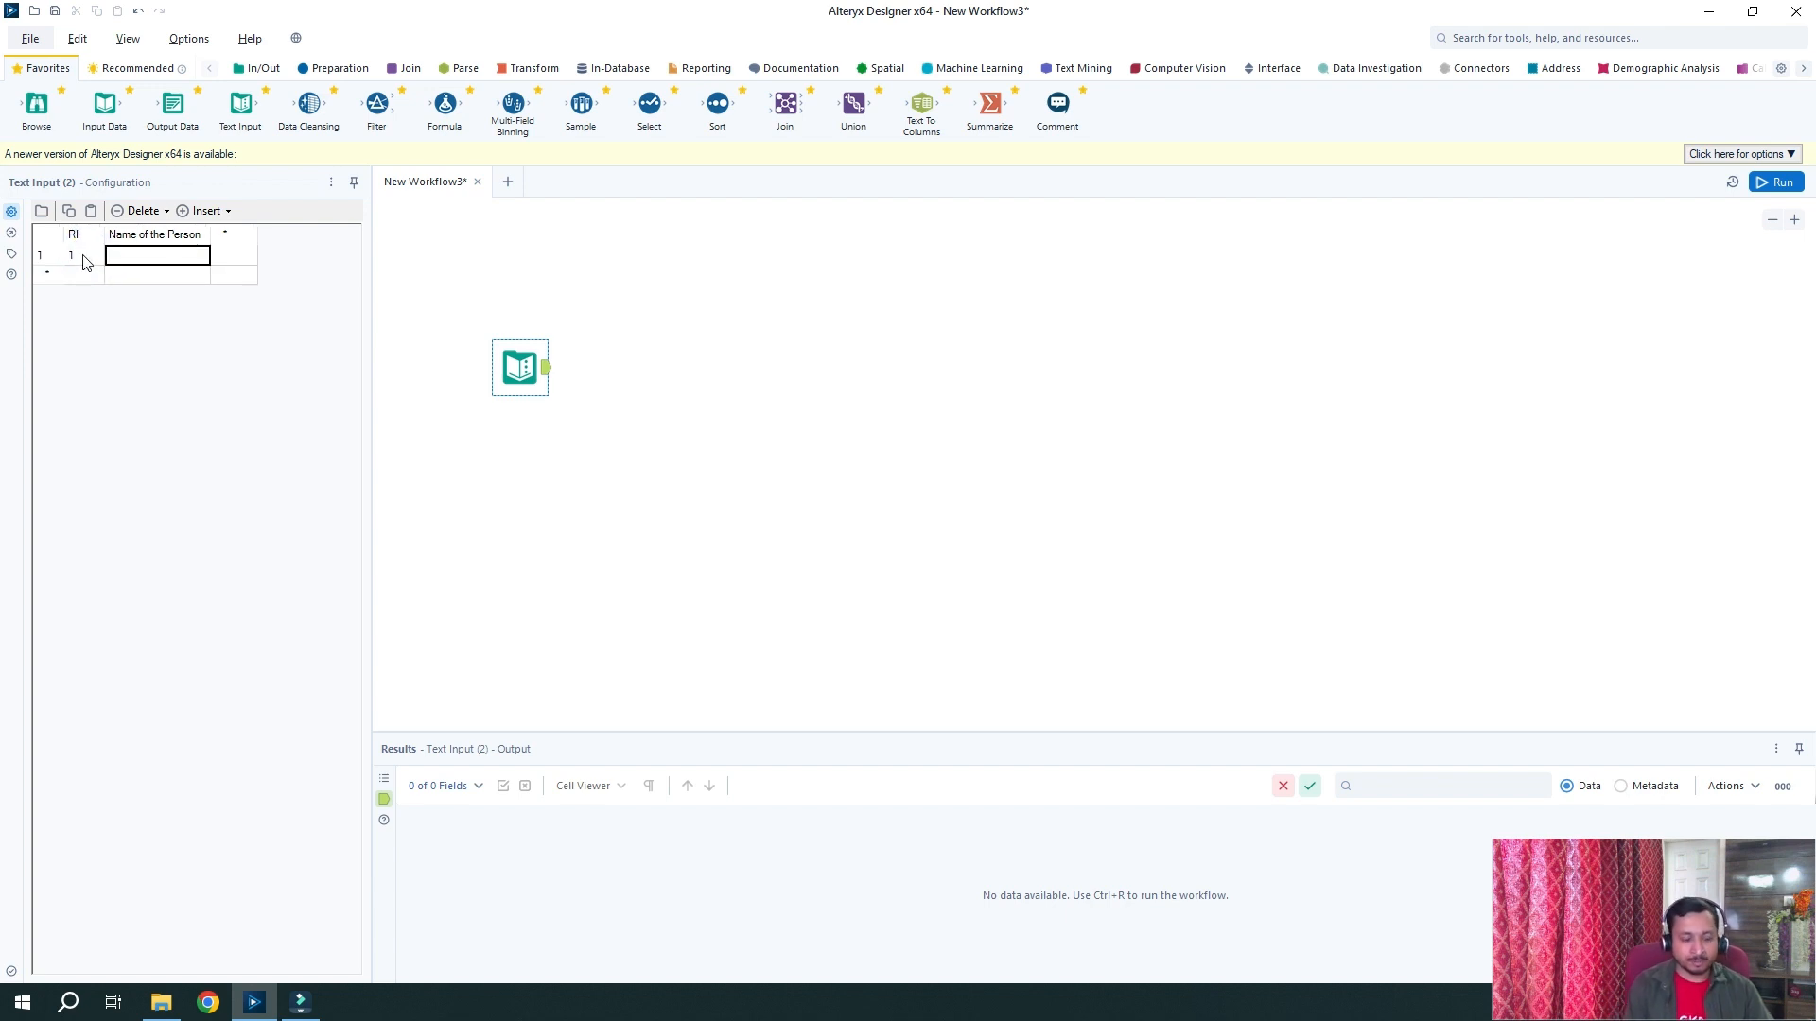
pyautogui.write('Vaibhav')
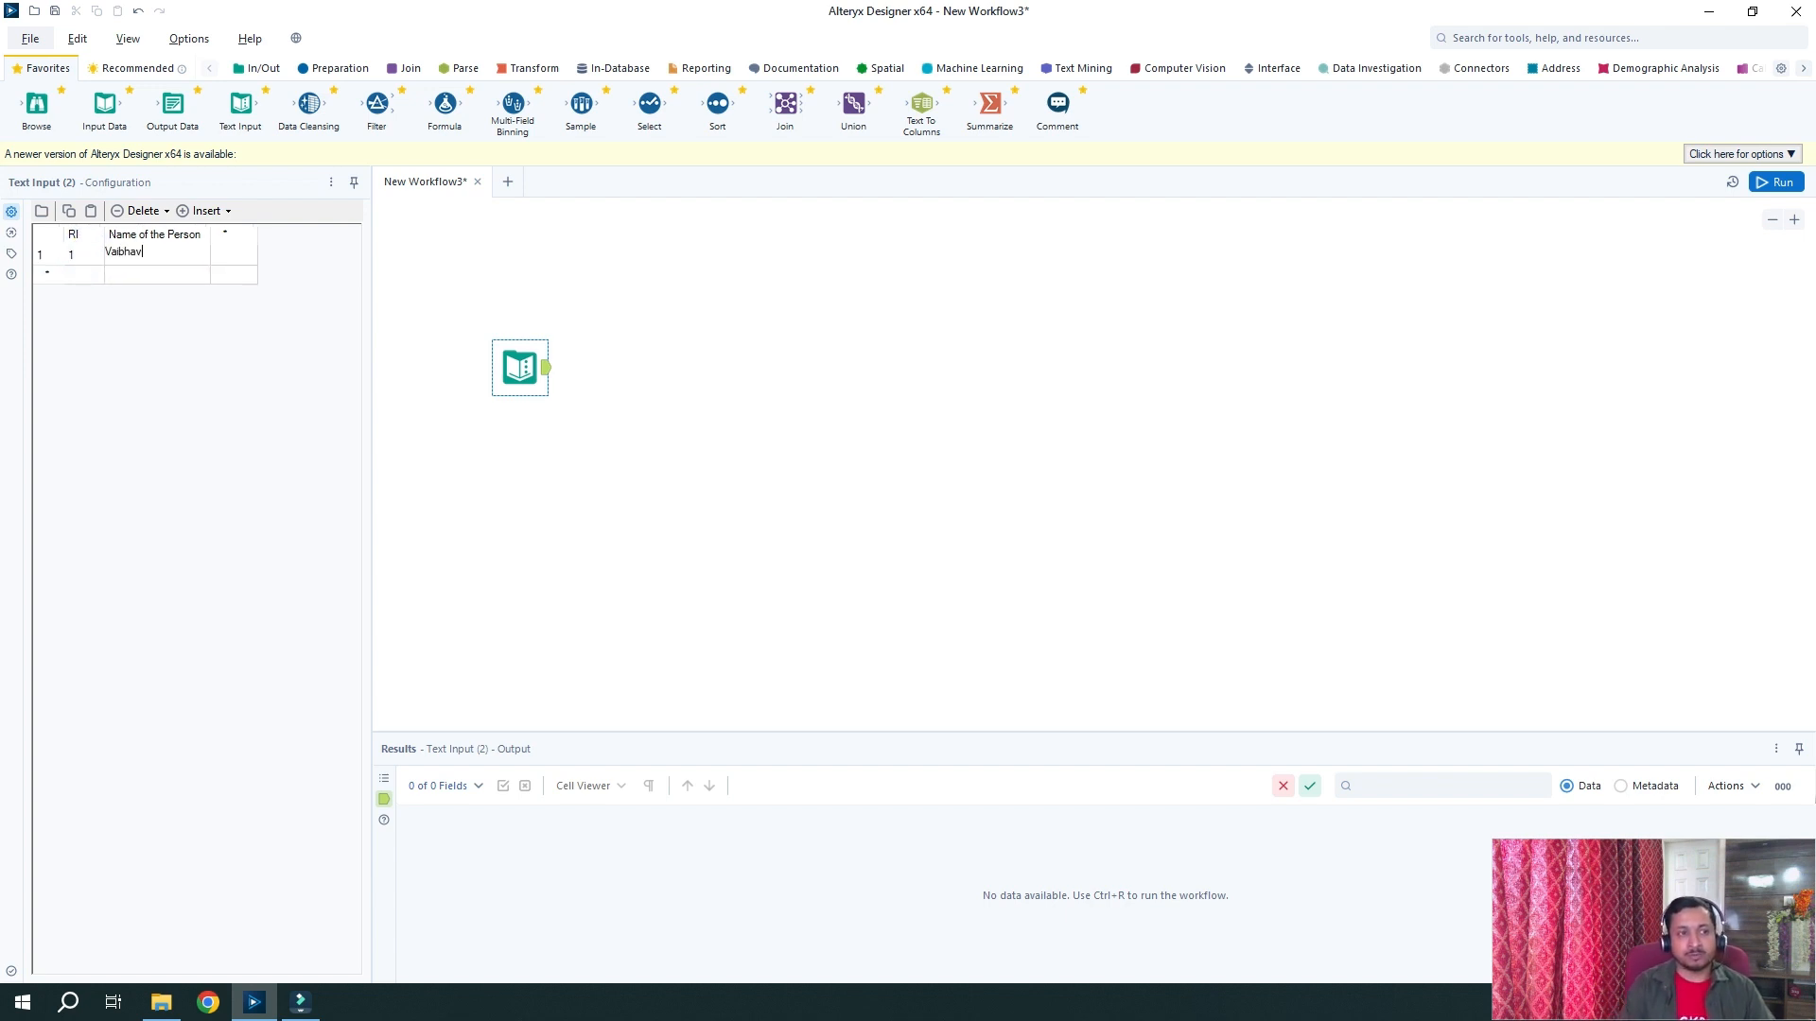
pyautogui.click(82, 274)
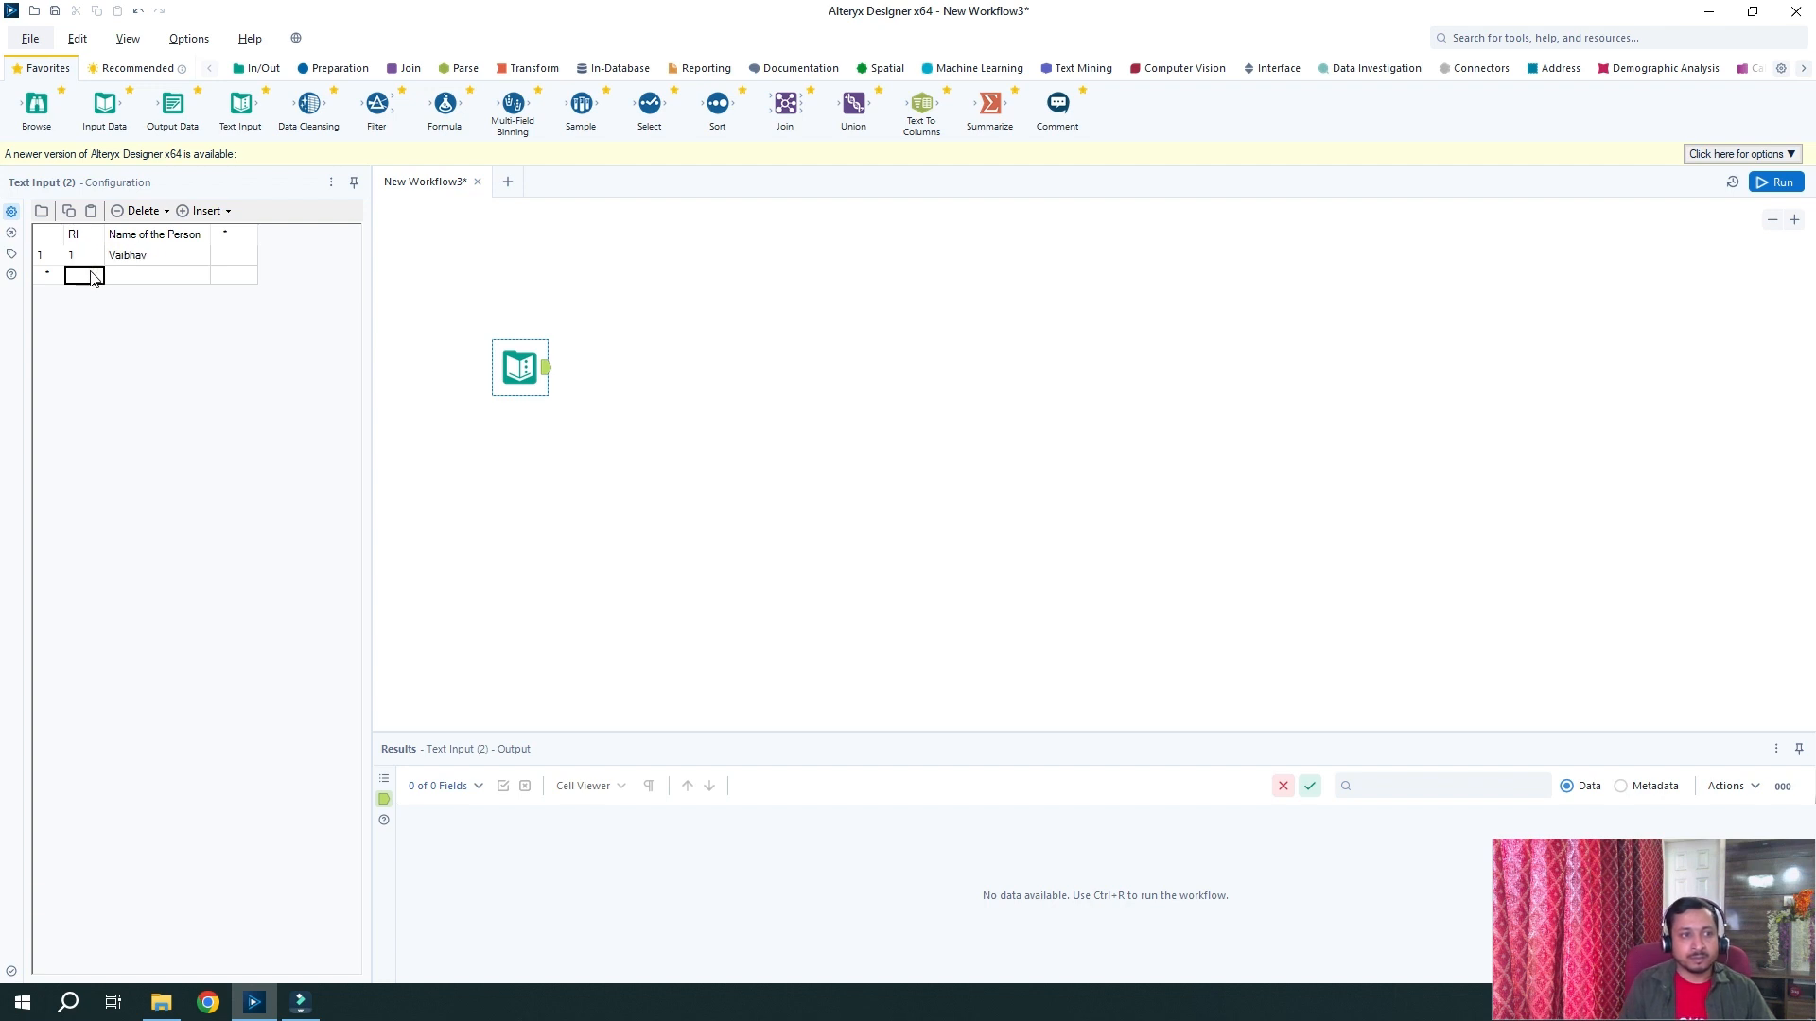
pyautogui.write('1')
pyautogui.click(142, 276)
pyautogui.click(143, 274)
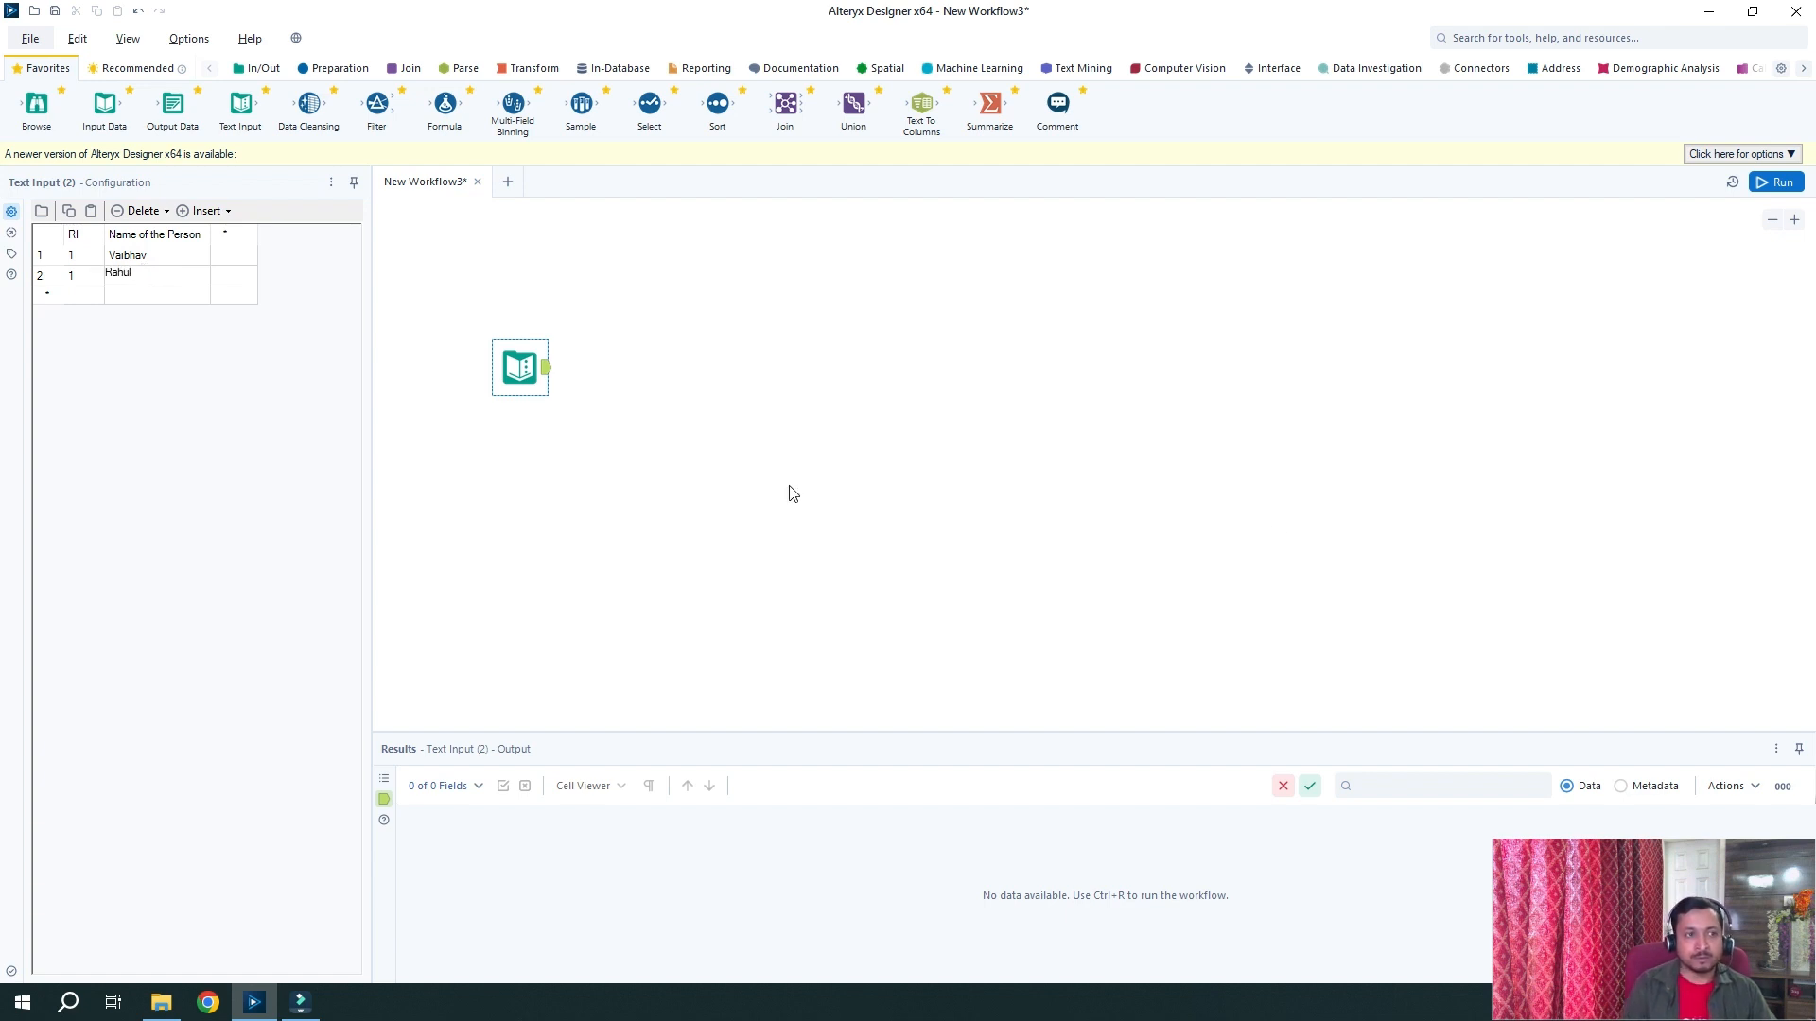
pyautogui.click(70, 293)
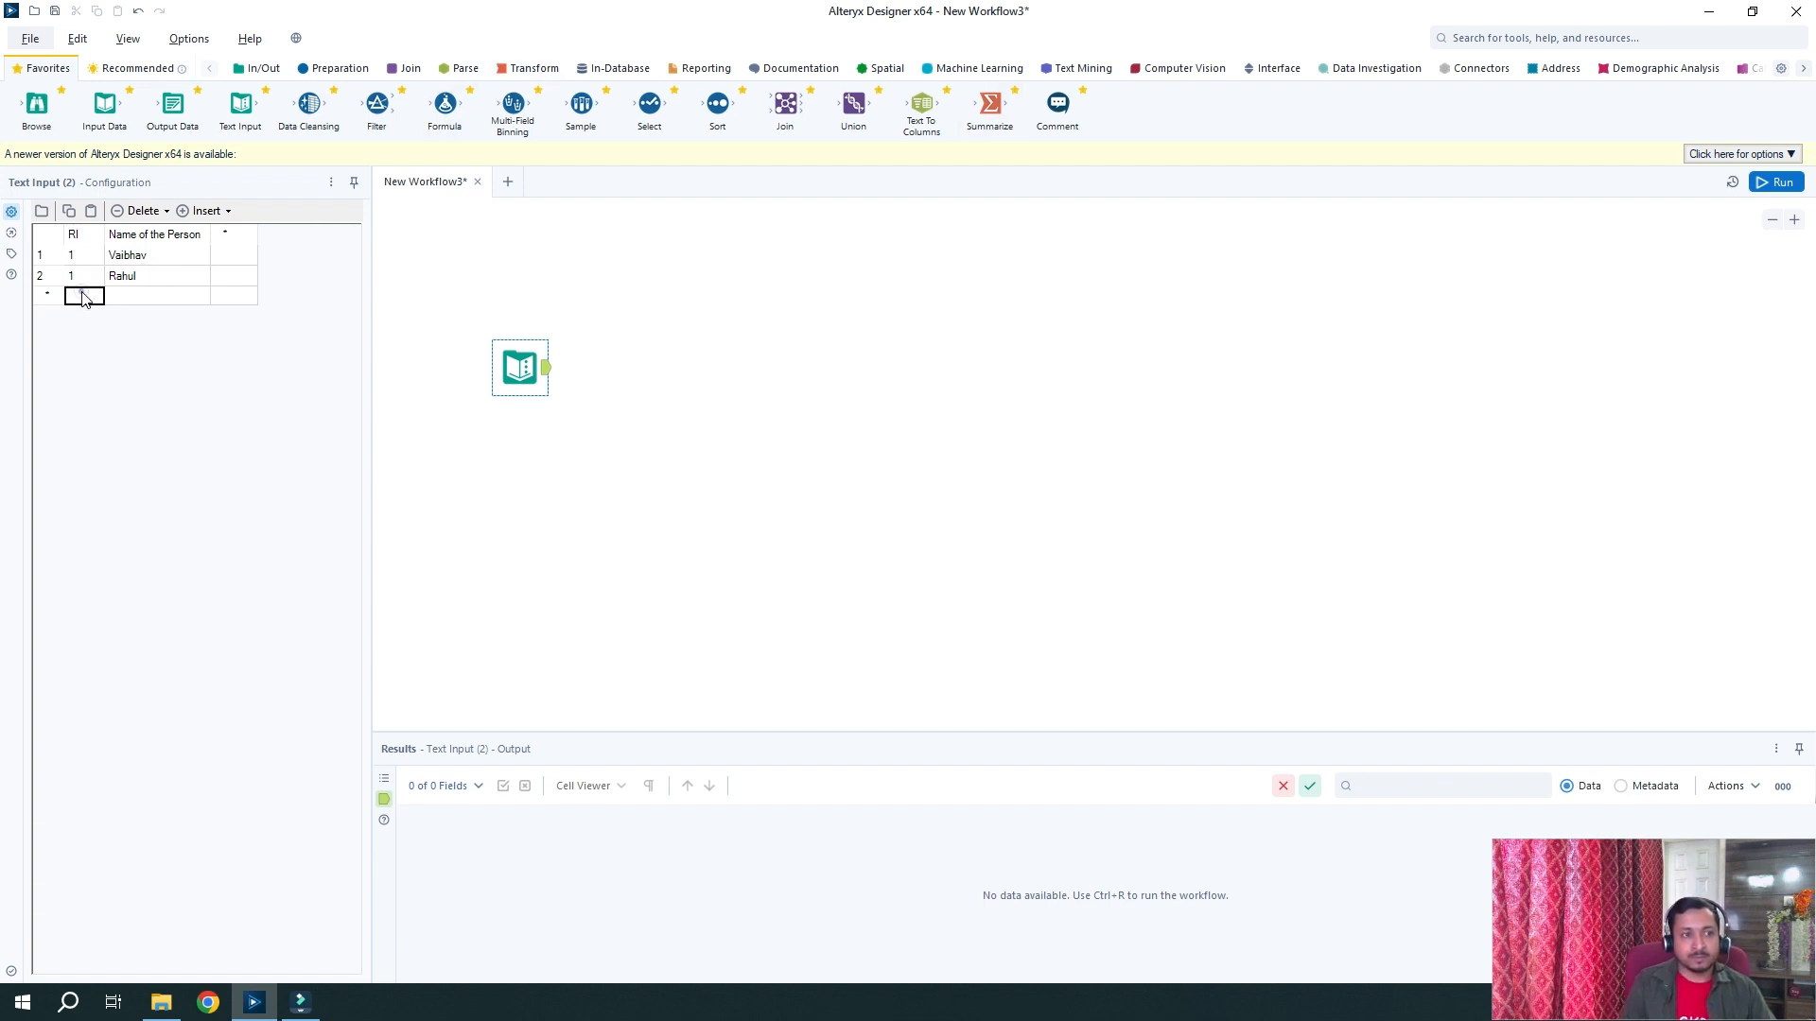
pyautogui.click(74, 293)
pyautogui.write('2')
pyautogui.click(130, 296)
pyautogui.click(130, 294)
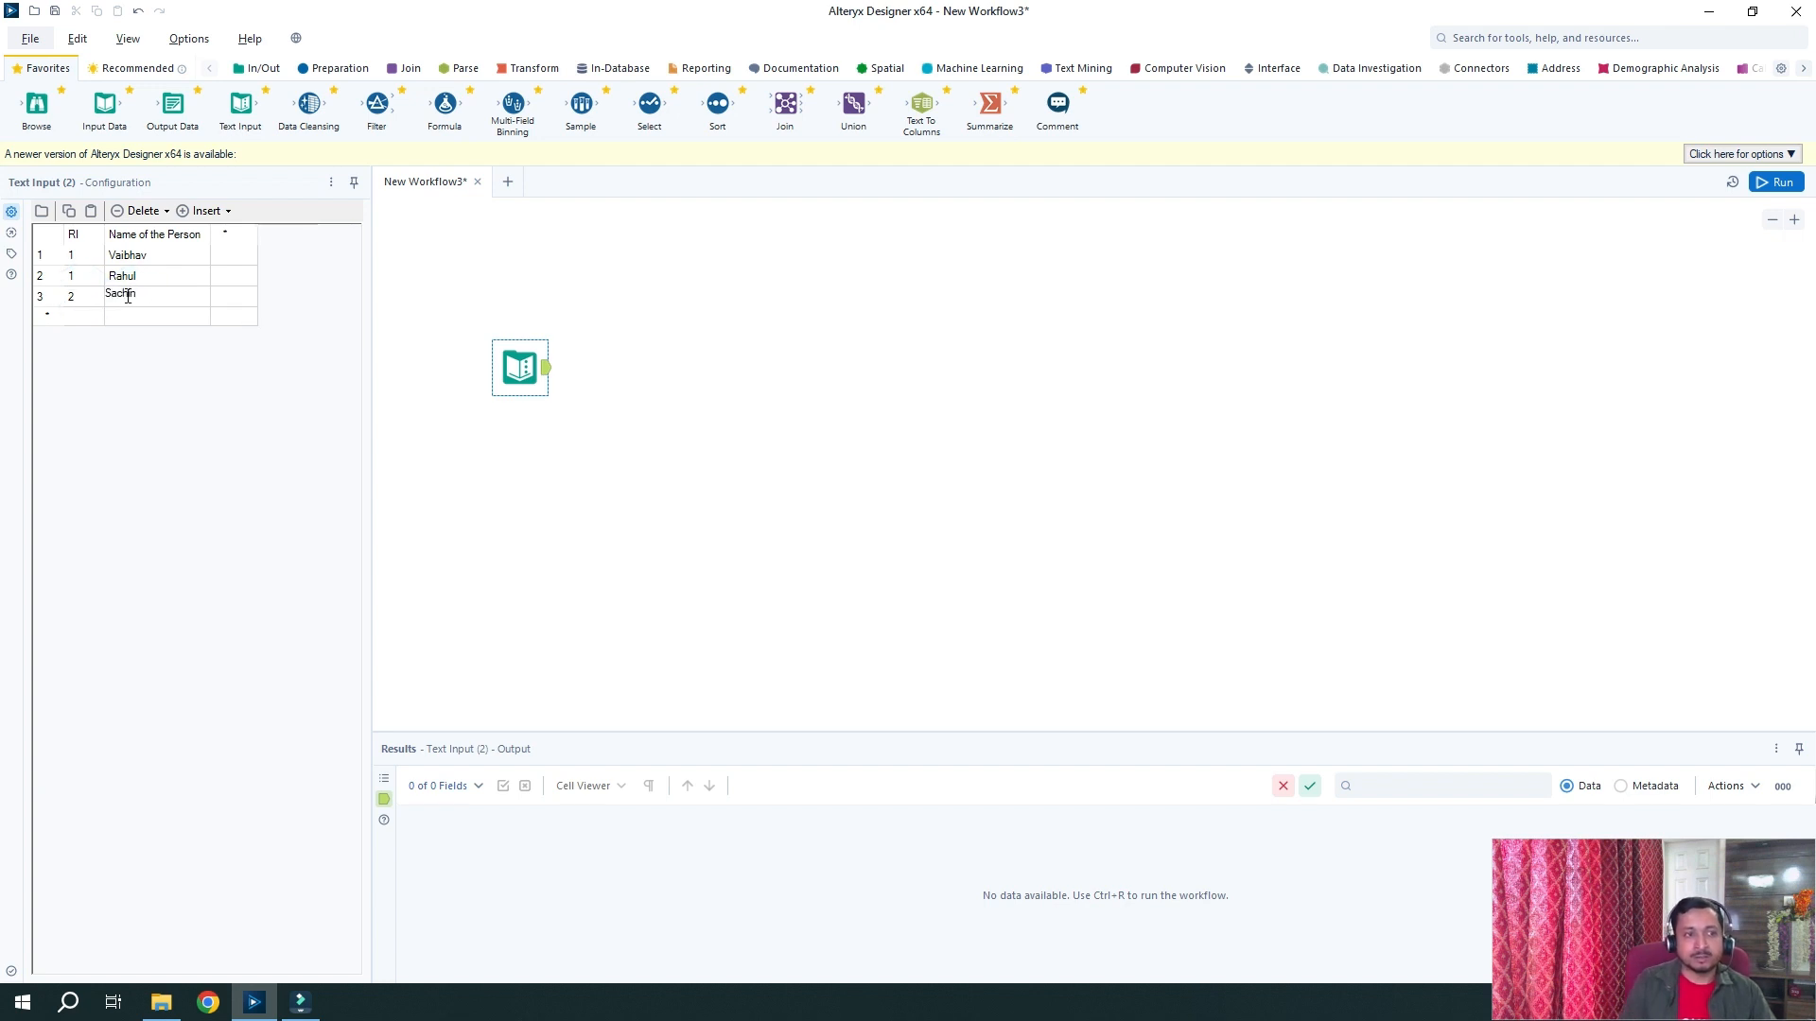
pyautogui.click(83, 315)
# Enter rows four to six, with RI values 2, 3 and 4 and their person names
pyautogui.click(71, 314)
pyautogui.click(170, 317)
pyautogui.click(95, 314)
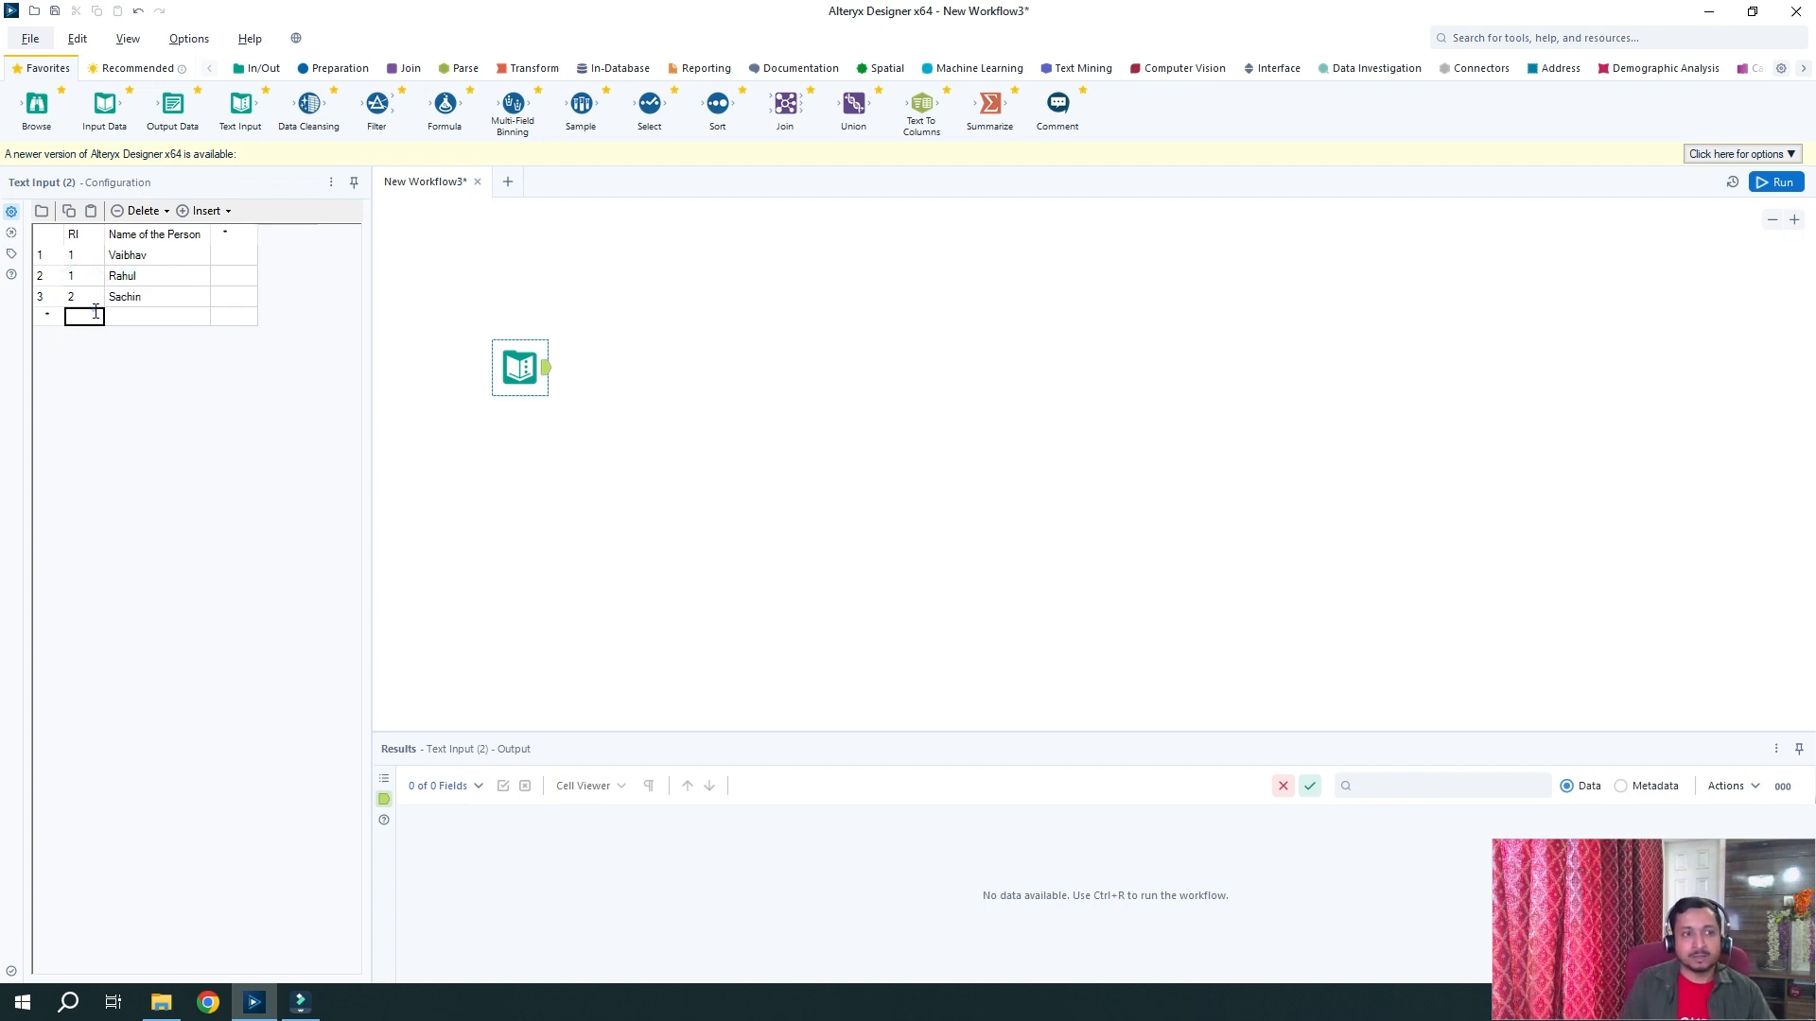
pyautogui.click(96, 314)
pyautogui.write('2')
pyautogui.click(137, 315)
pyautogui.write('Mahesh')
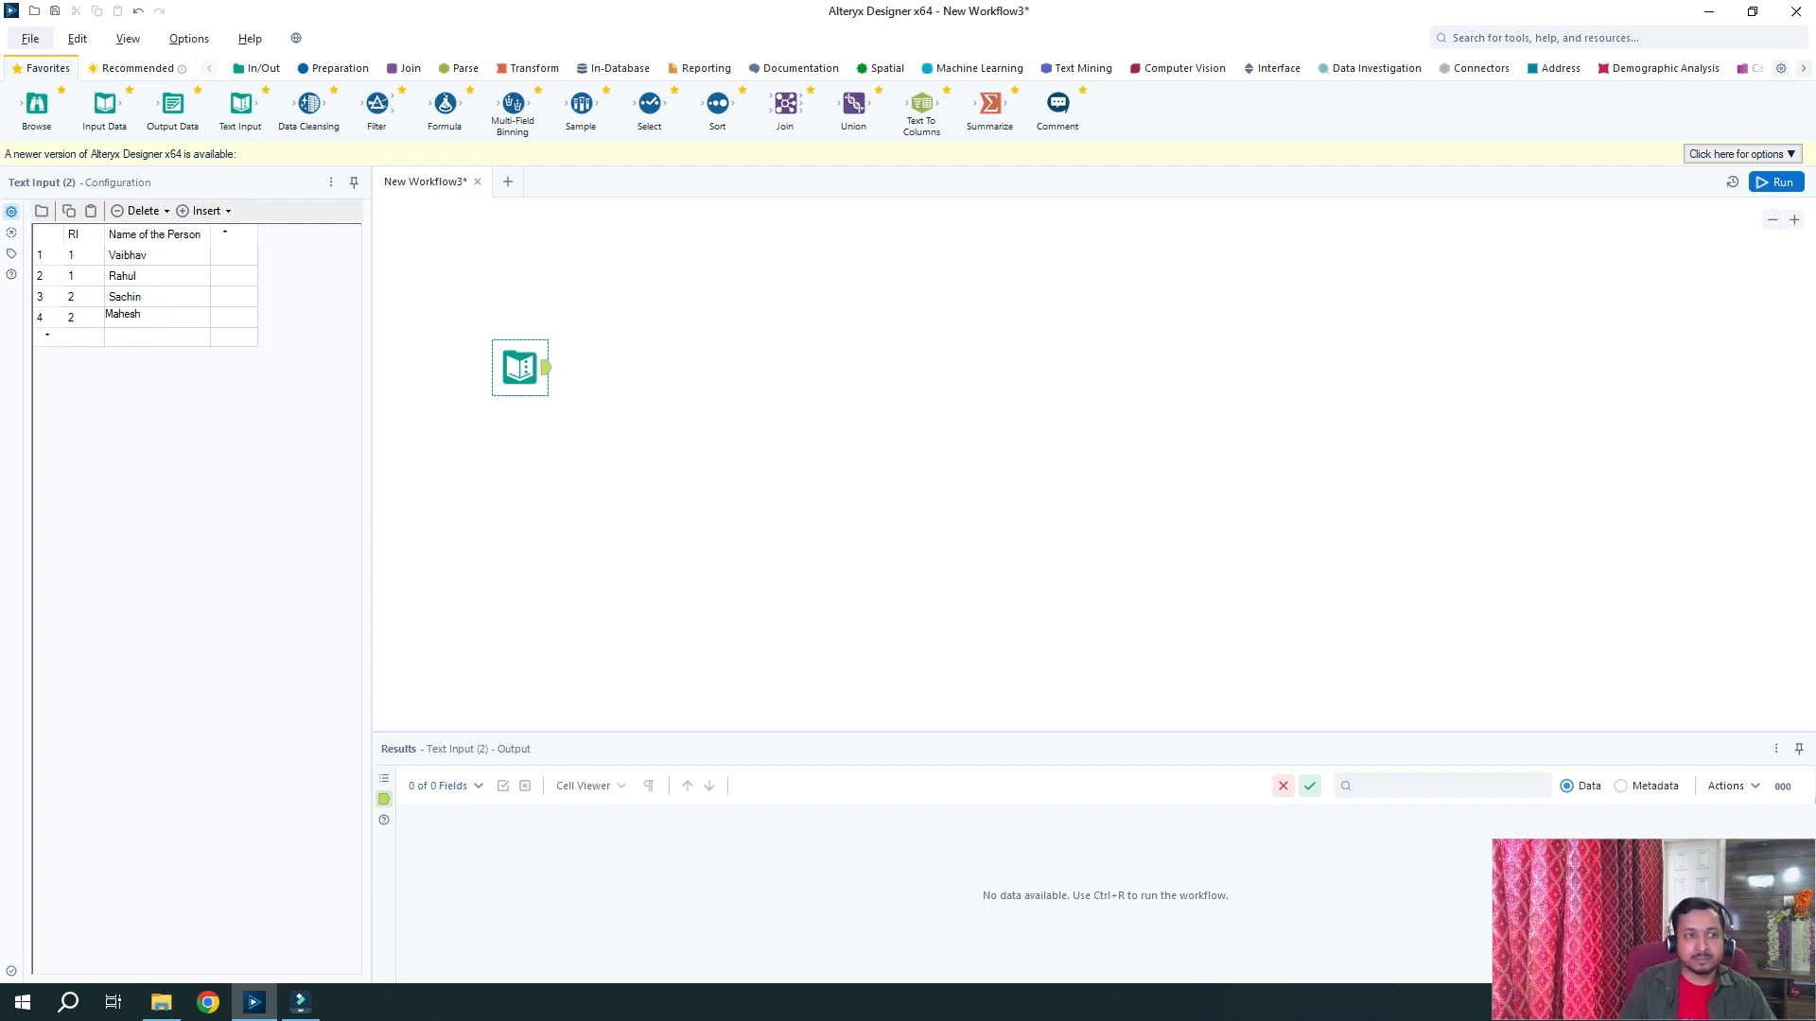
pyautogui.click(86, 339)
pyautogui.click(83, 337)
pyautogui.write('3')
pyautogui.click(135, 339)
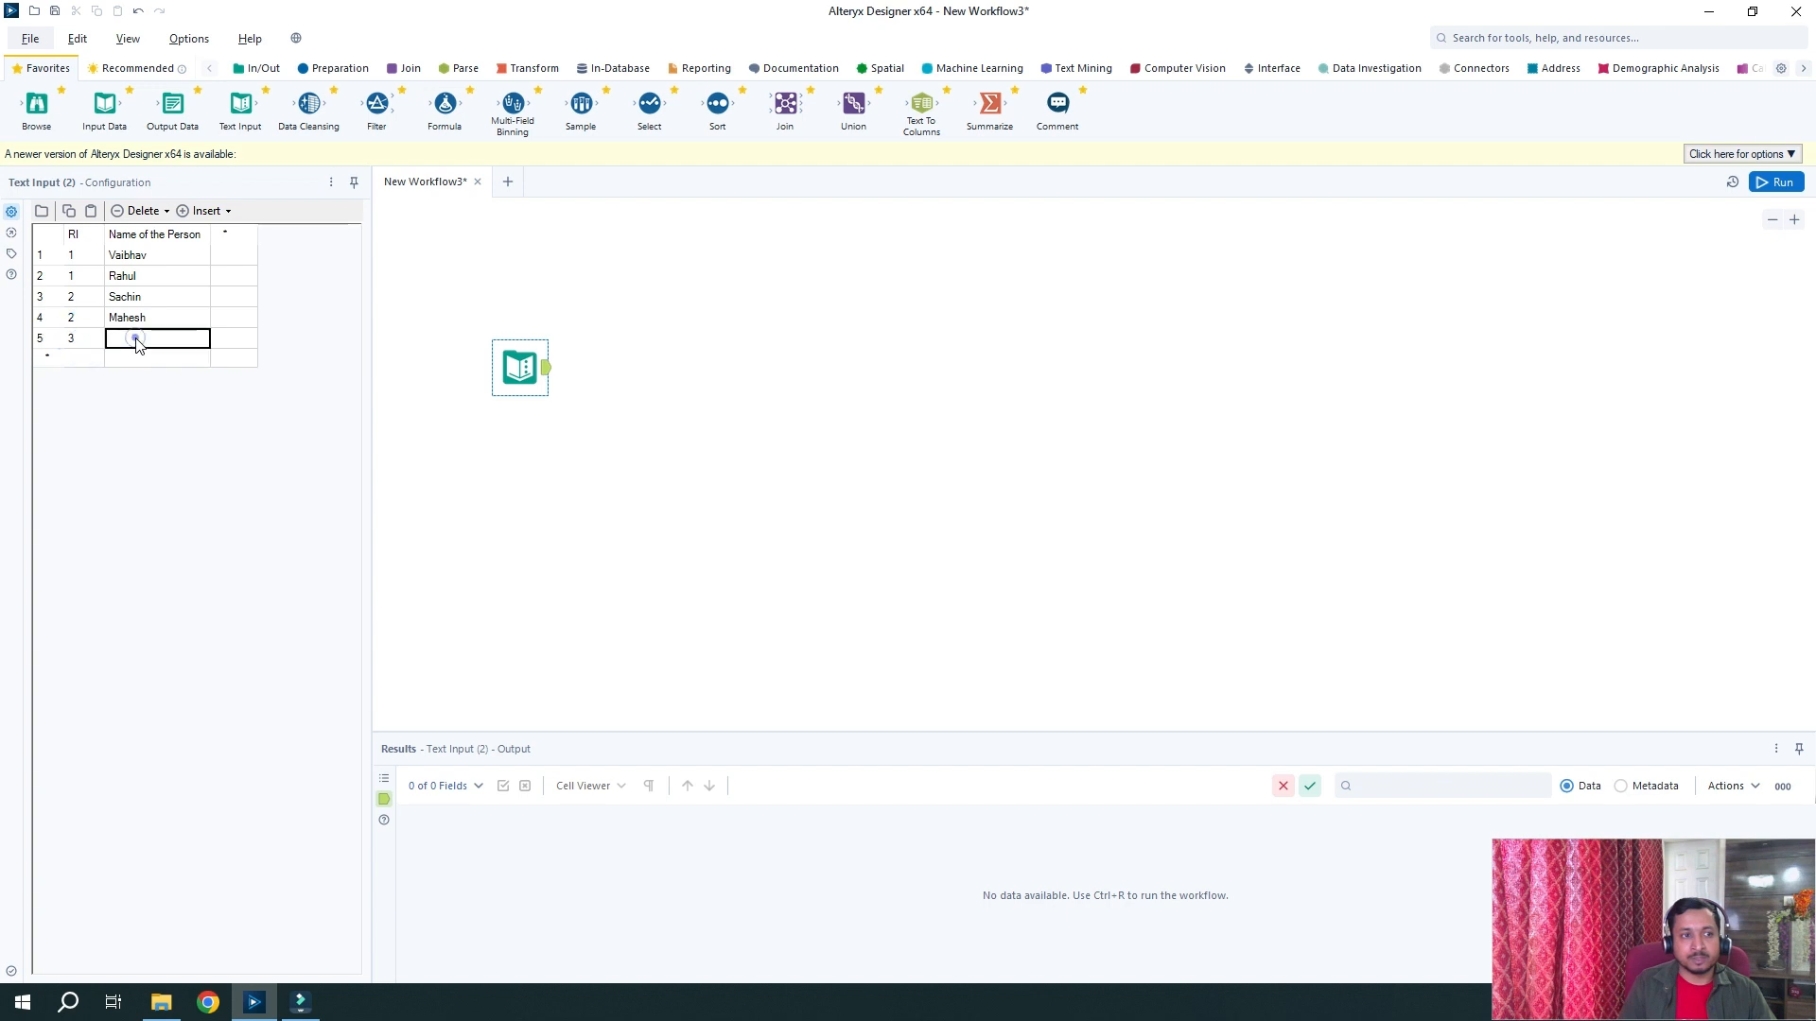
pyautogui.click(135, 337)
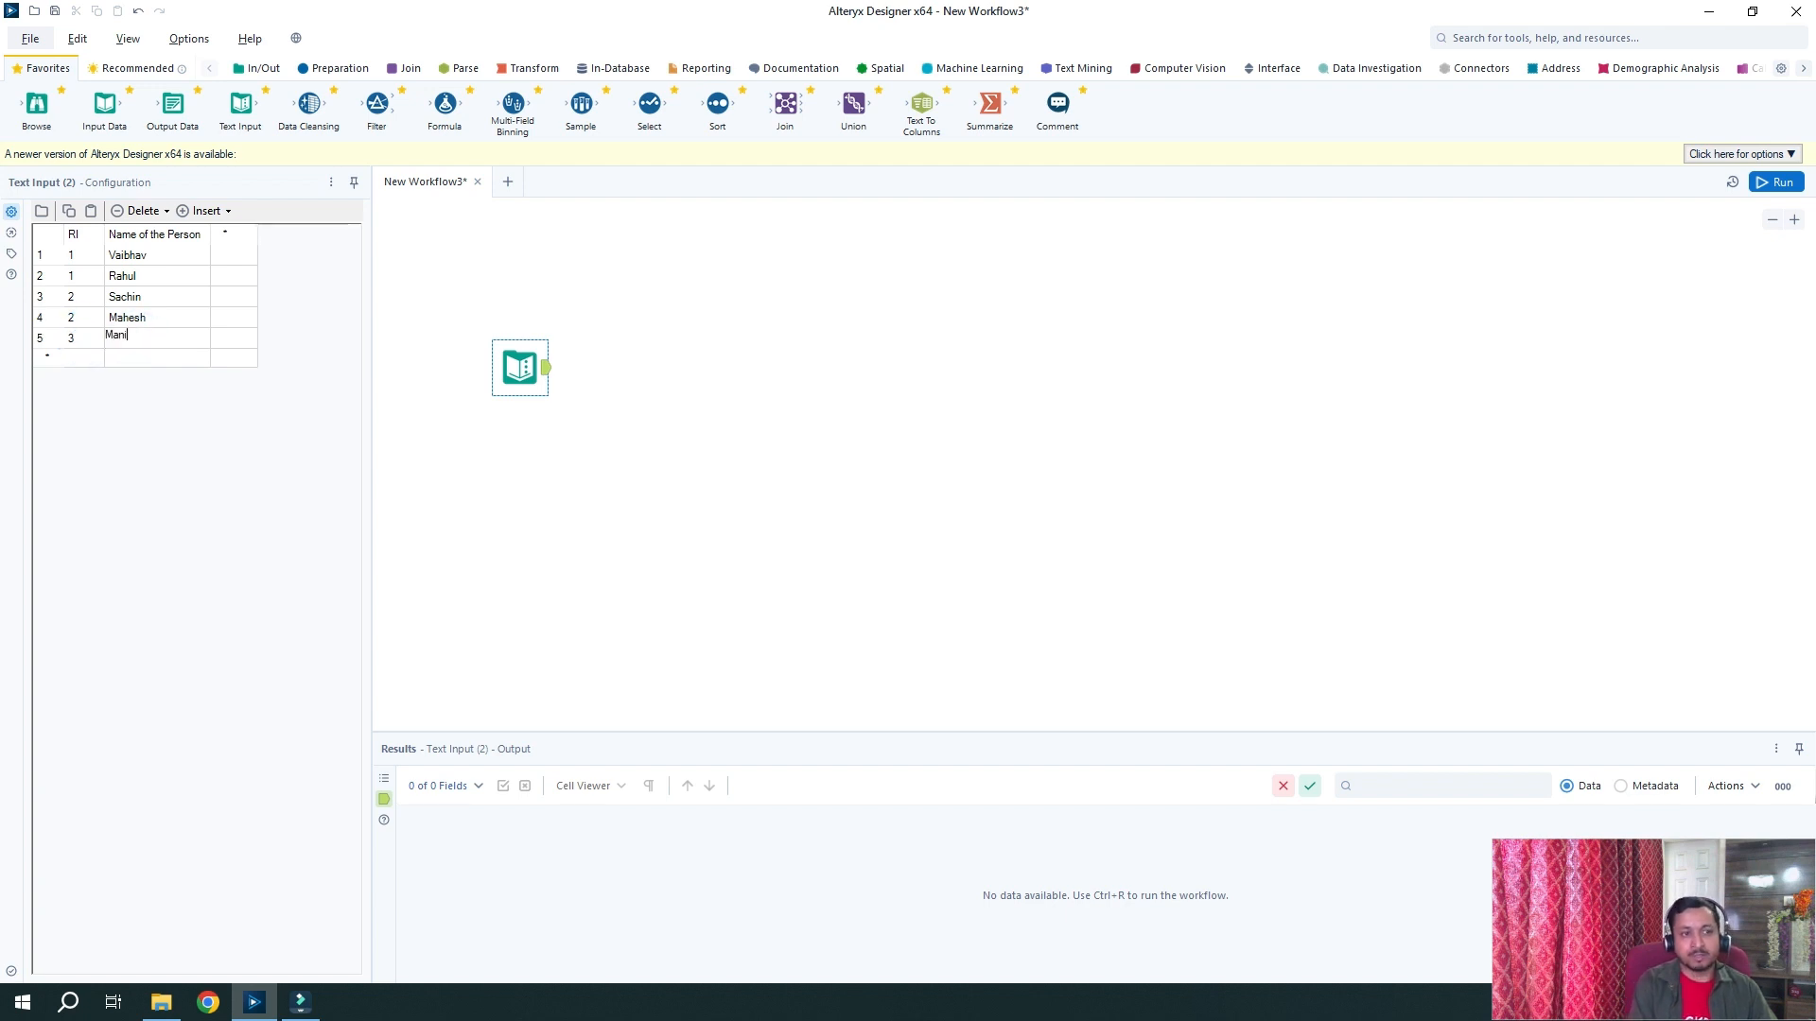
pyautogui.write('Manish')
pyautogui.click(85, 360)
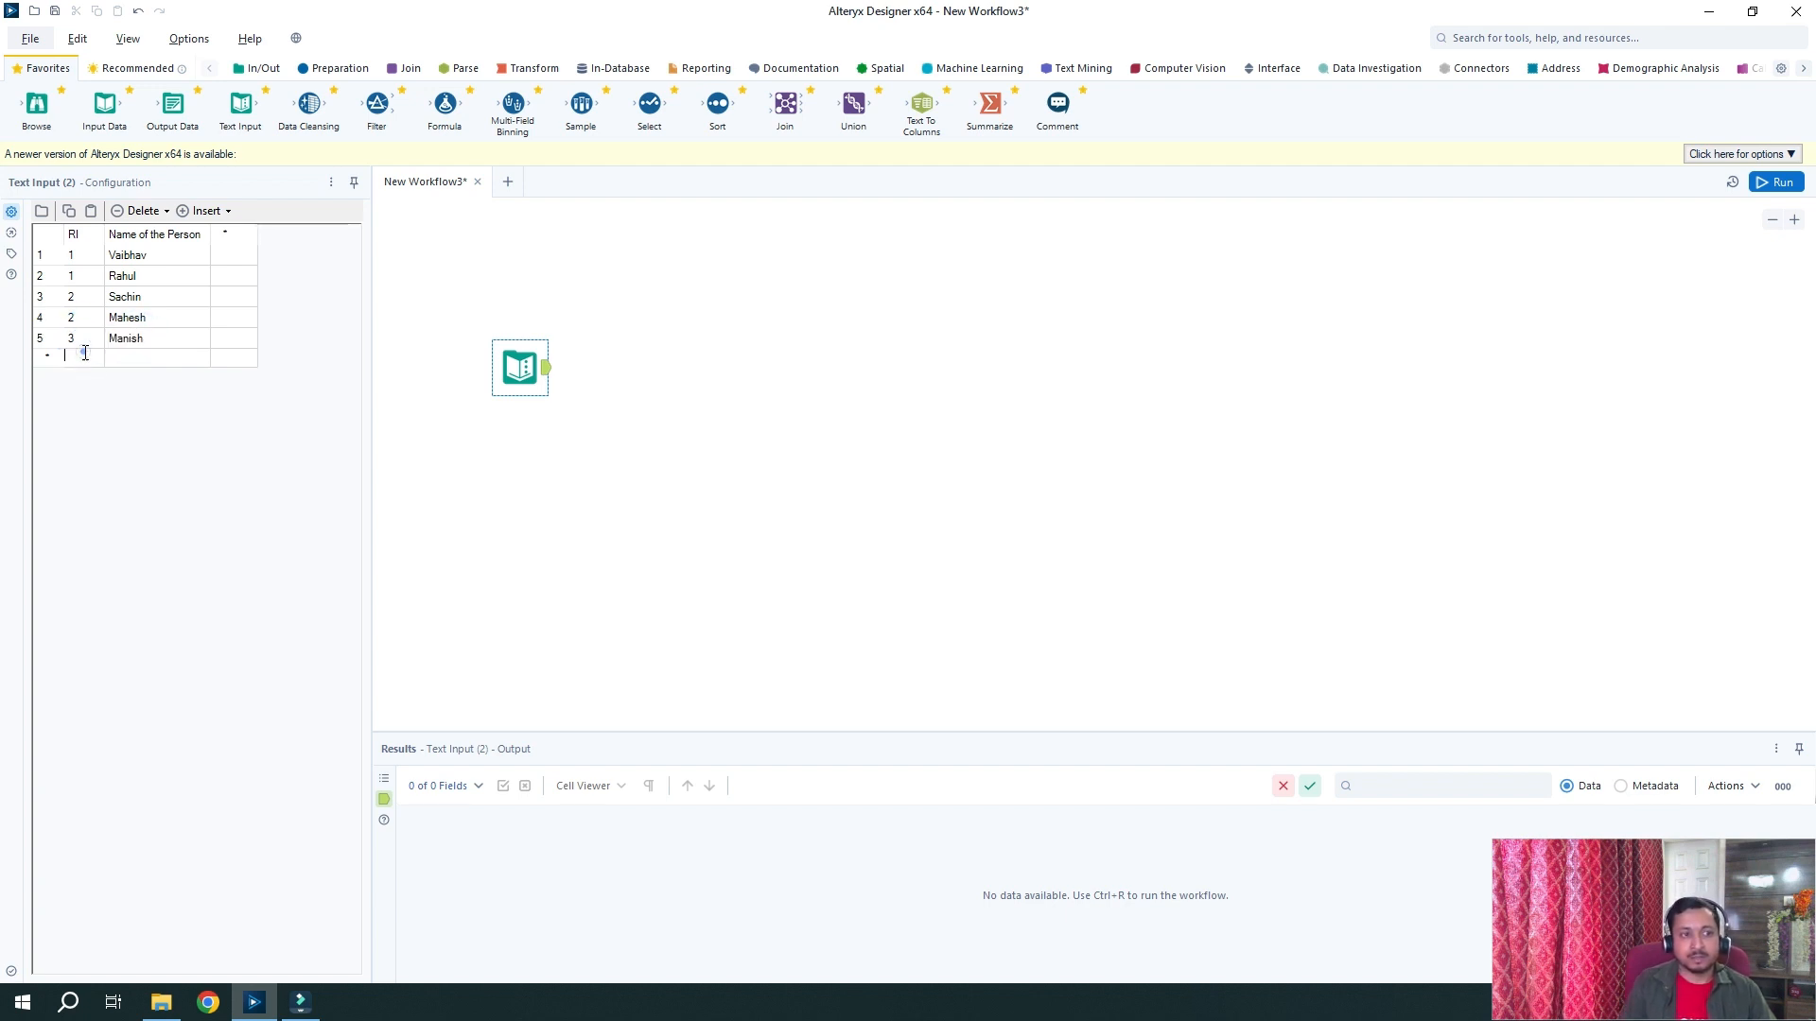
pyautogui.write('4')
pyautogui.click(139, 352)
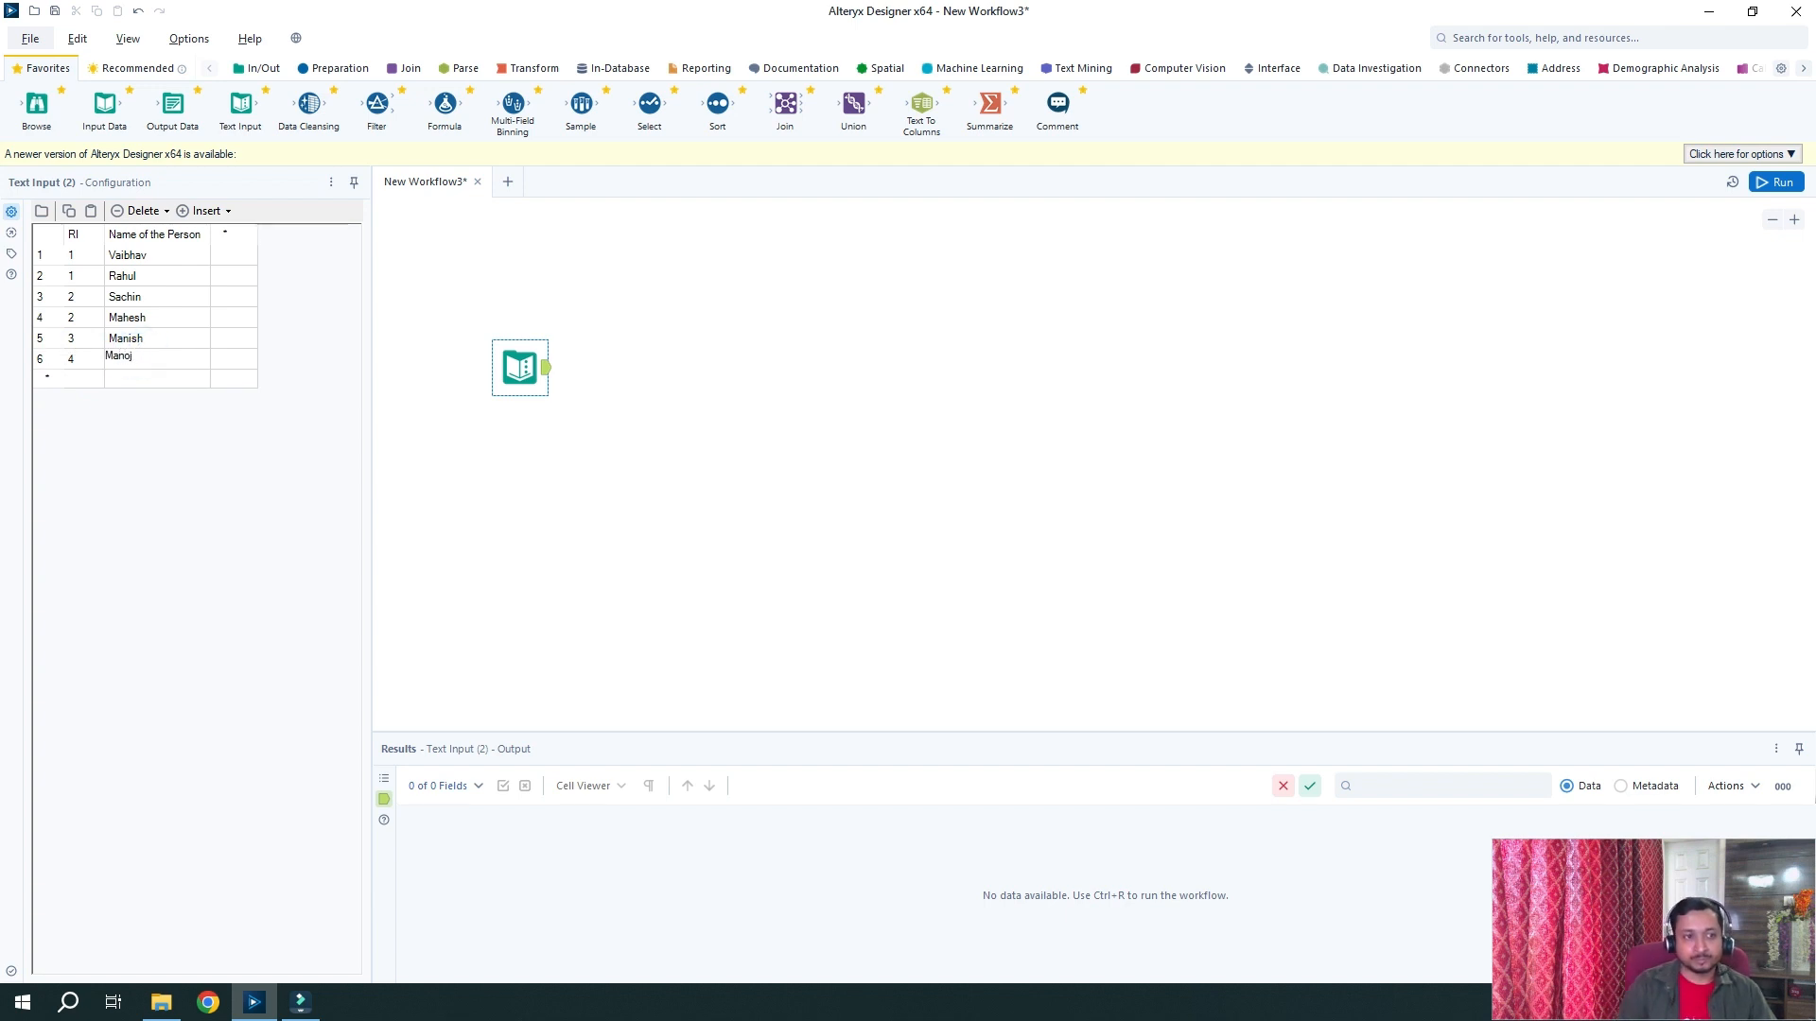
pyautogui.click(547, 364)
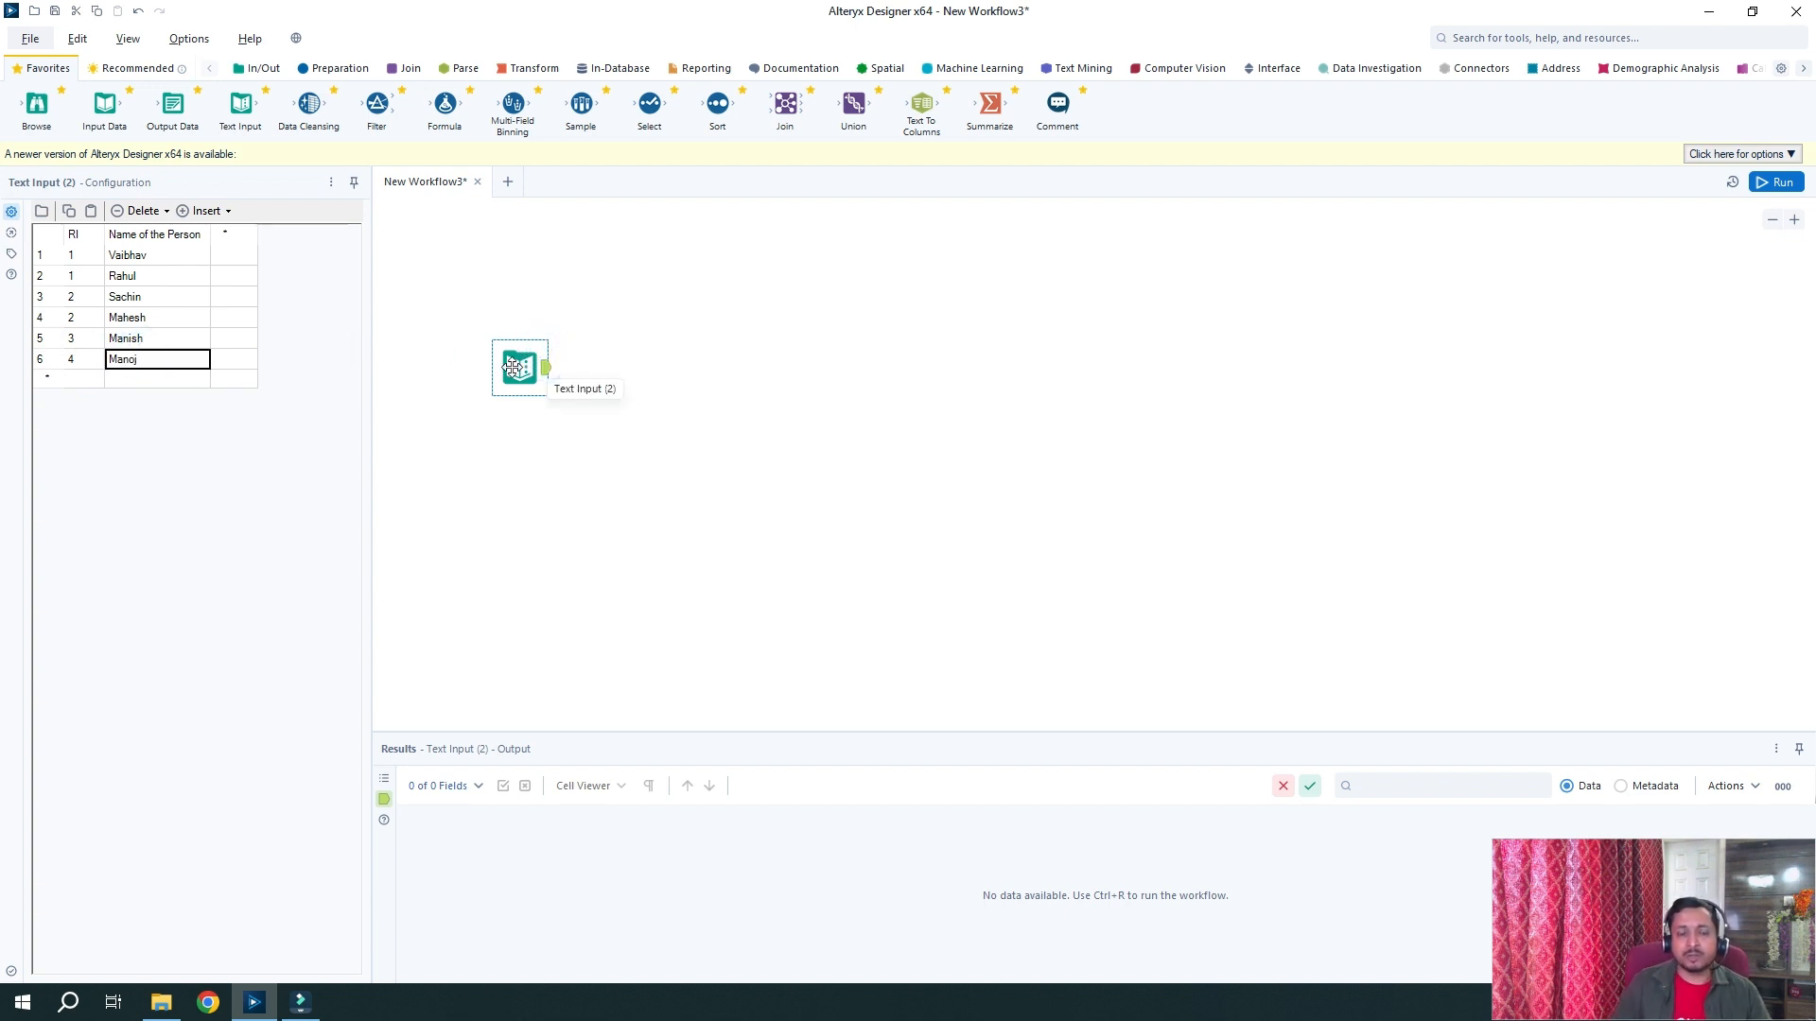
pyautogui.moveTo(513, 367); pyautogui.dragTo(540, 344)
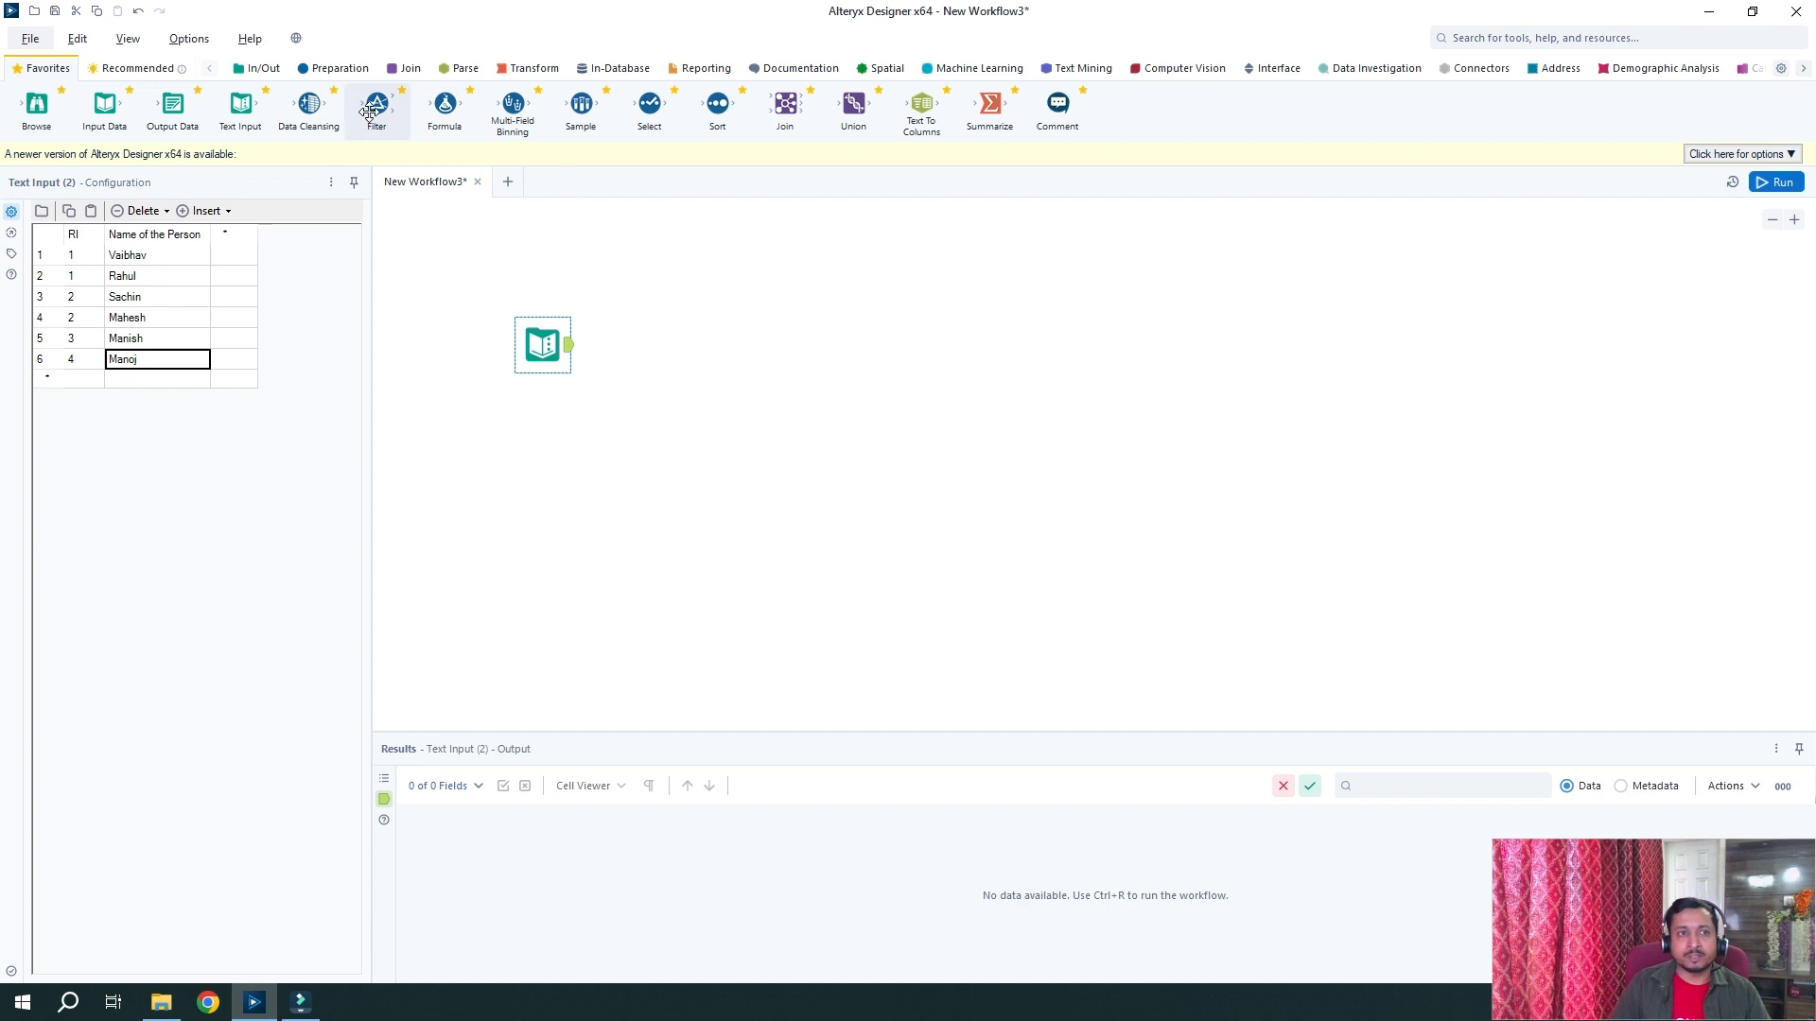
# Connect a Filter after the Text Input that keeps rows where RI = 1
pyautogui.moveTo(376, 104); pyautogui.dragTo(629, 342)
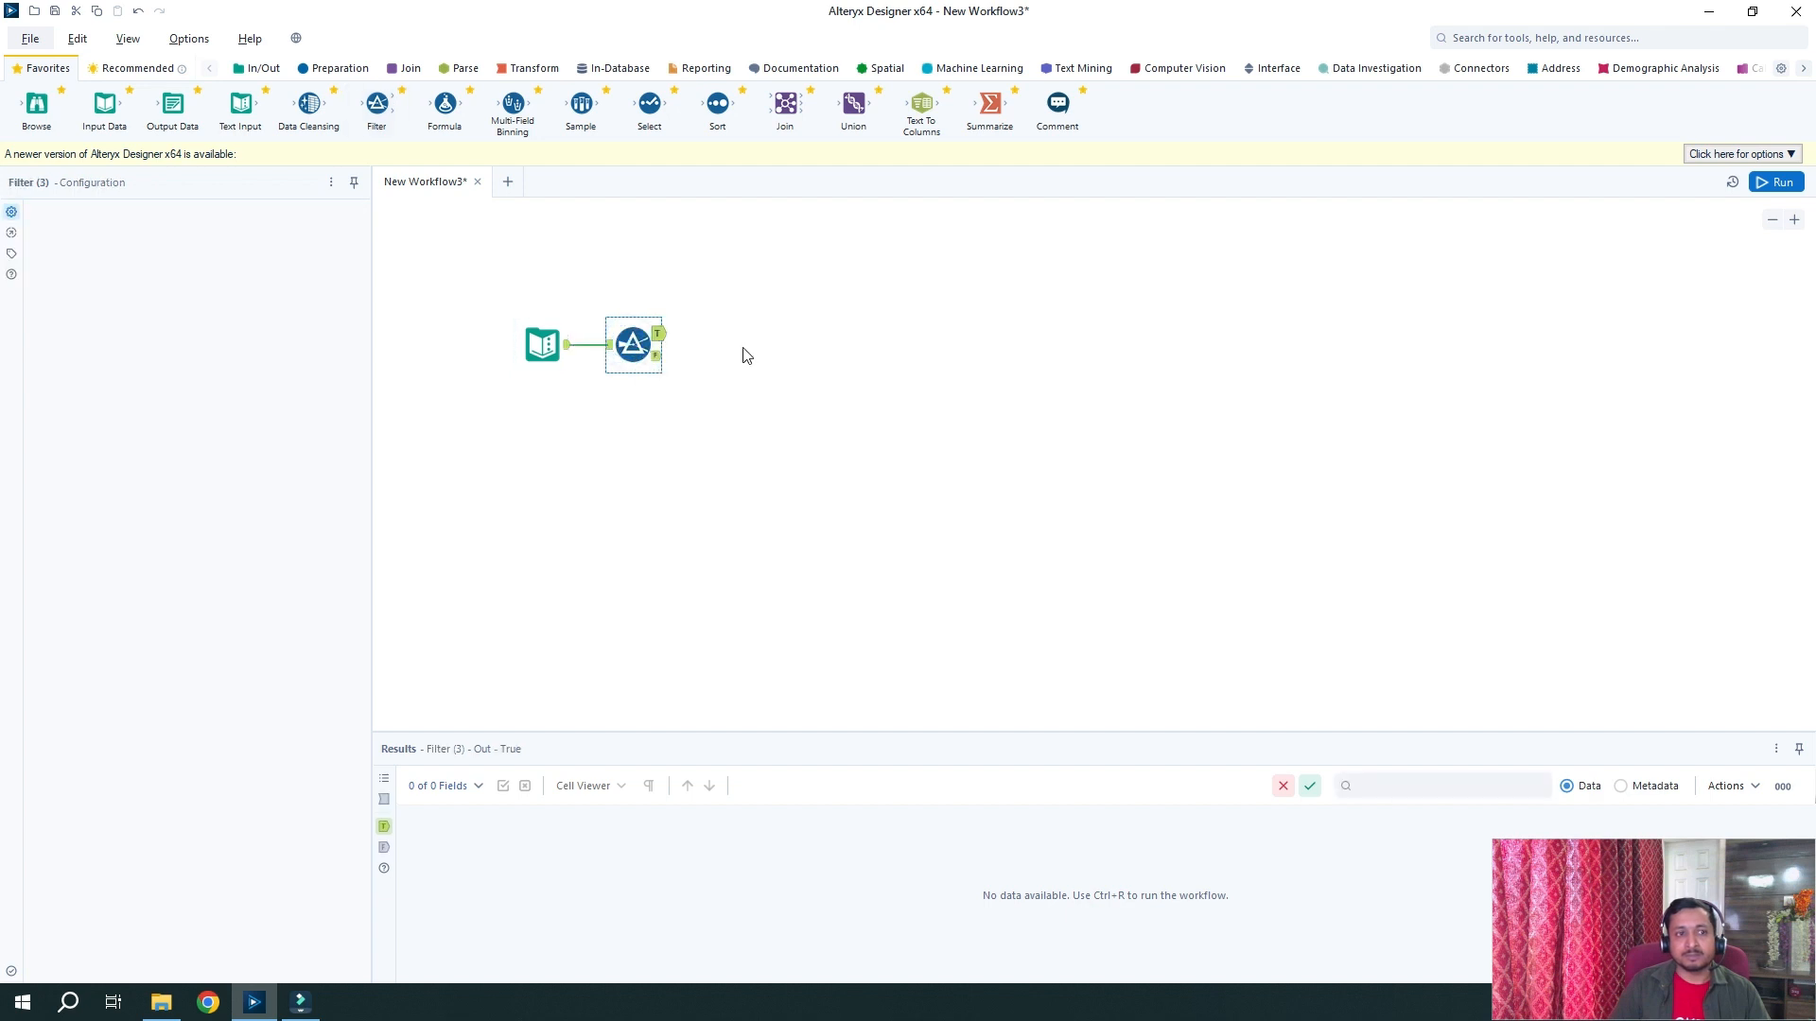
pyautogui.click(165, 286)
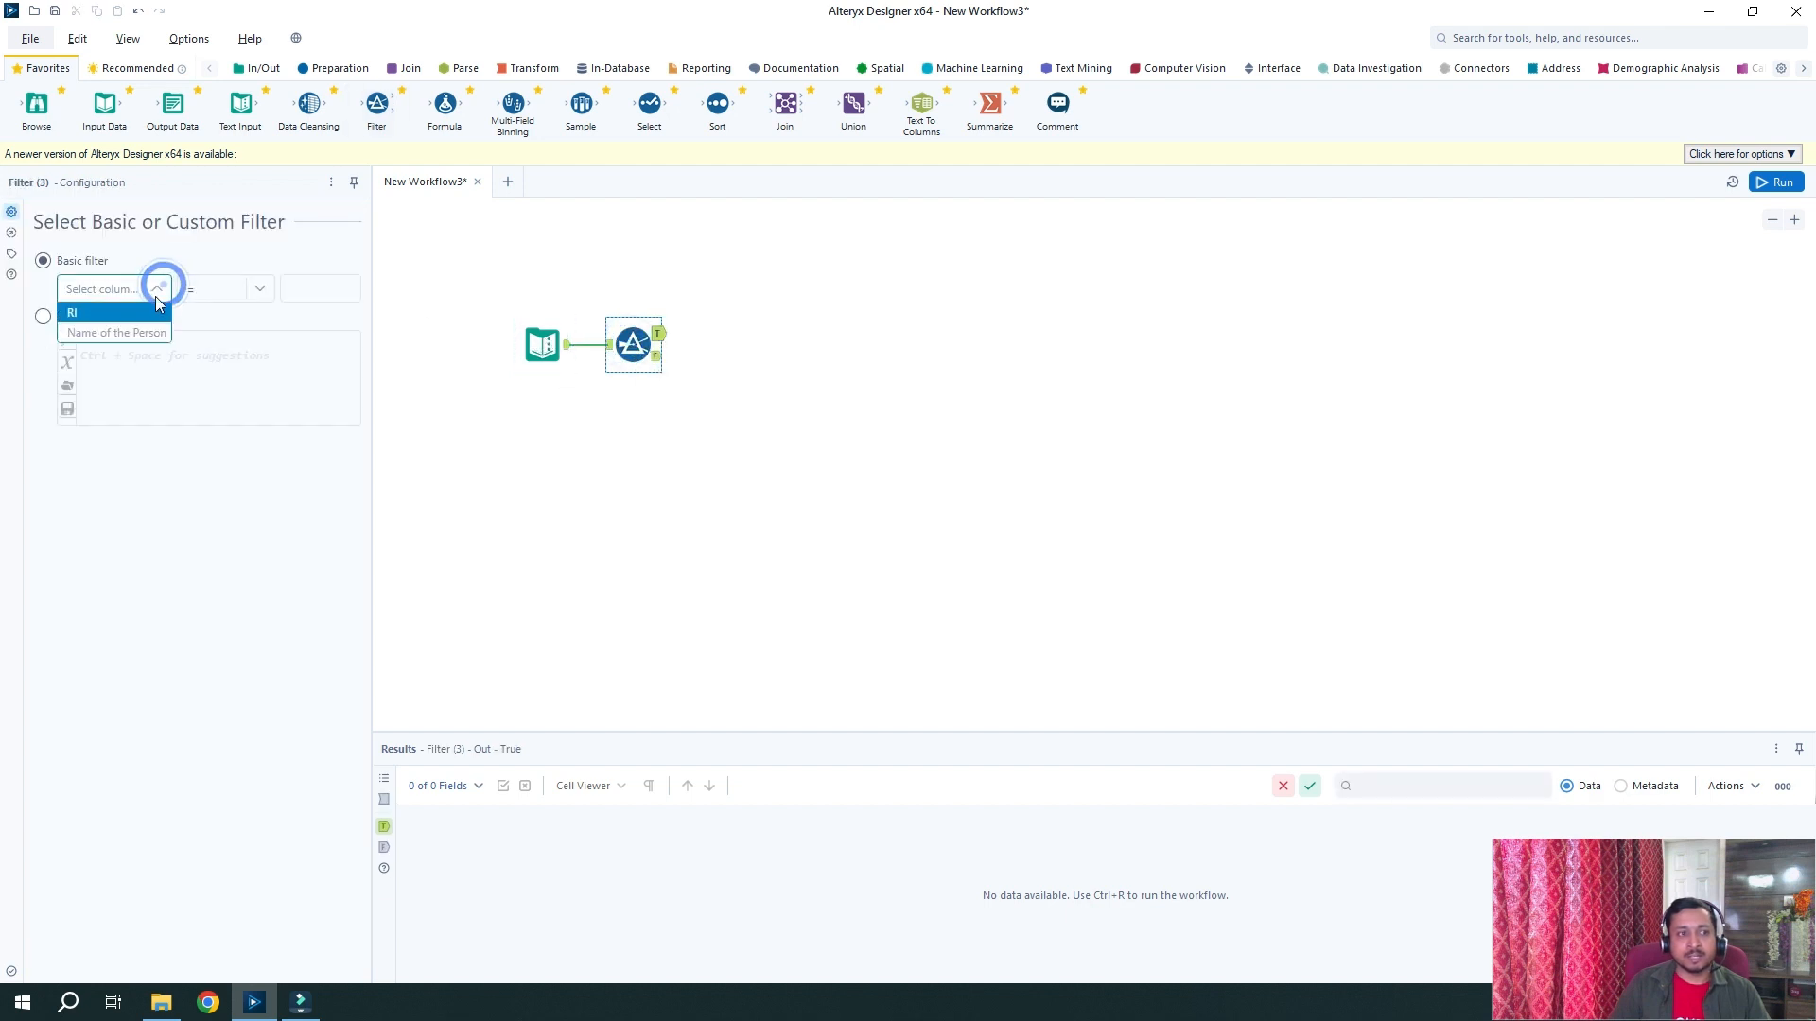
pyautogui.click(120, 317)
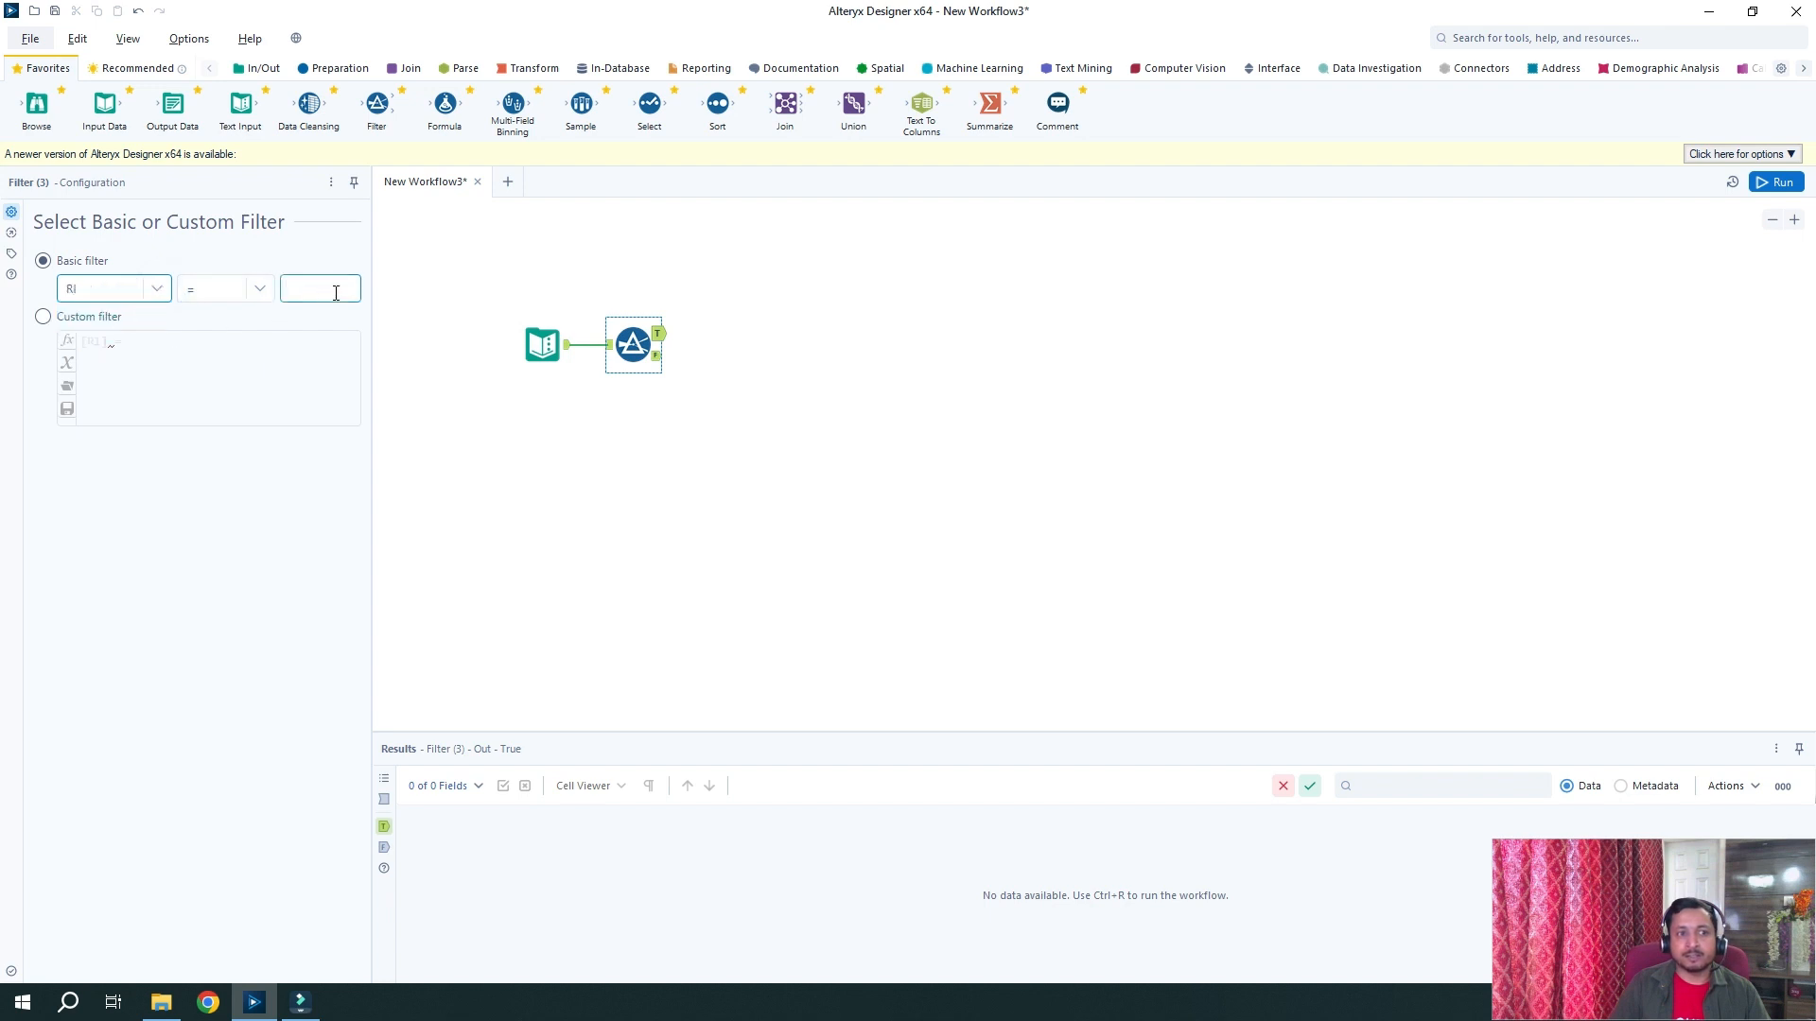
pyautogui.click(334, 291)
pyautogui.write('1')
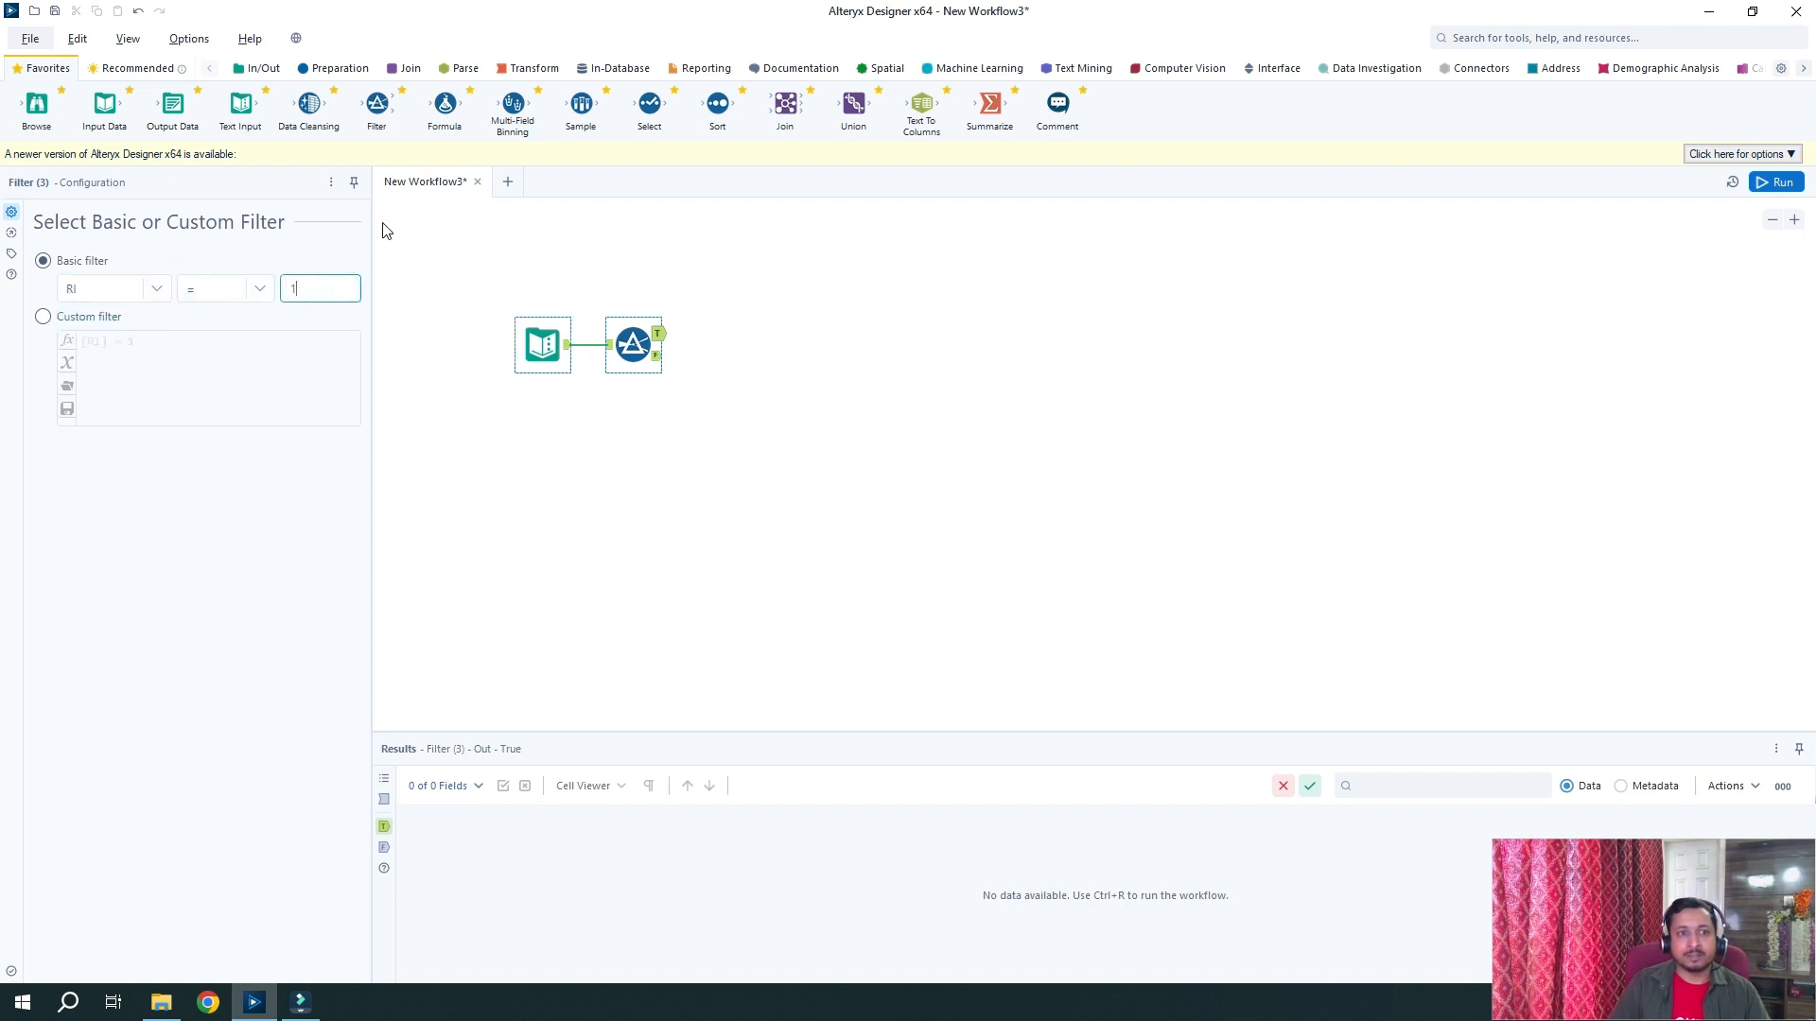
# Add a second Filter after the first one that keeps RI = 2
pyautogui.moveTo(377, 107); pyautogui.dragTo(730, 375)
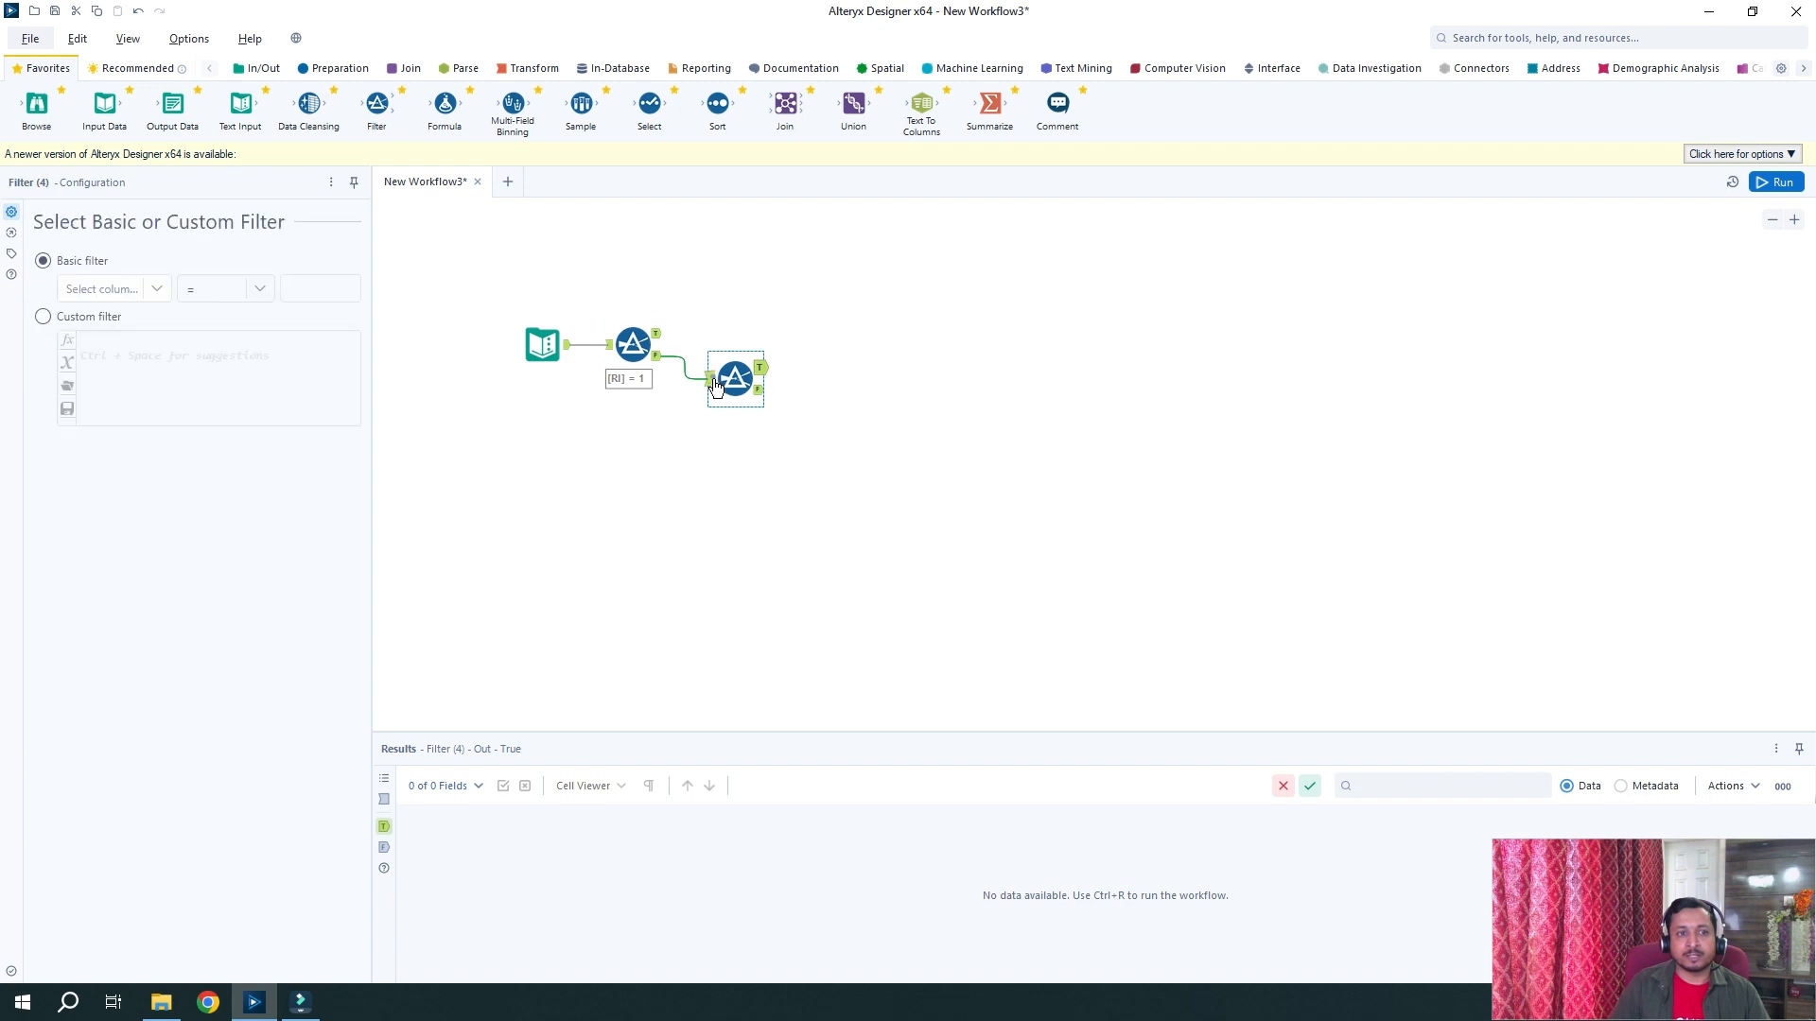
pyautogui.click(714, 378)
pyautogui.click(152, 286)
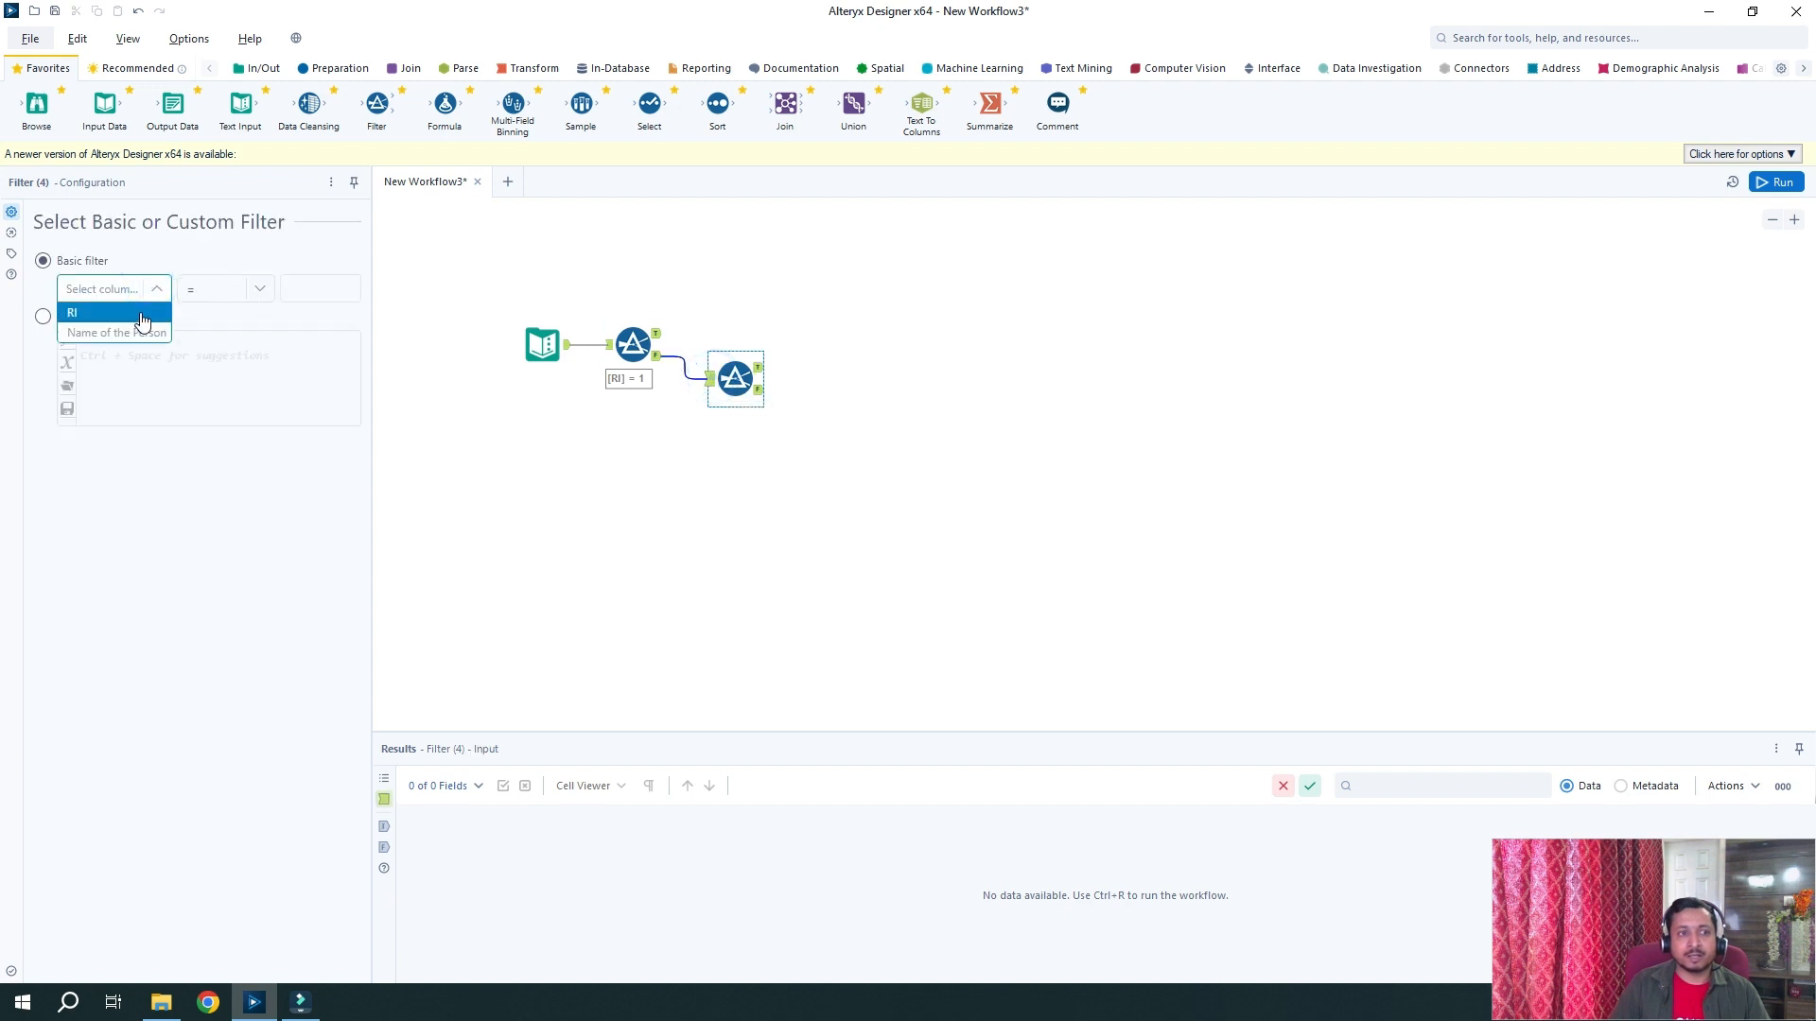
pyautogui.click(148, 311)
pyautogui.click(329, 288)
pyautogui.write('2')
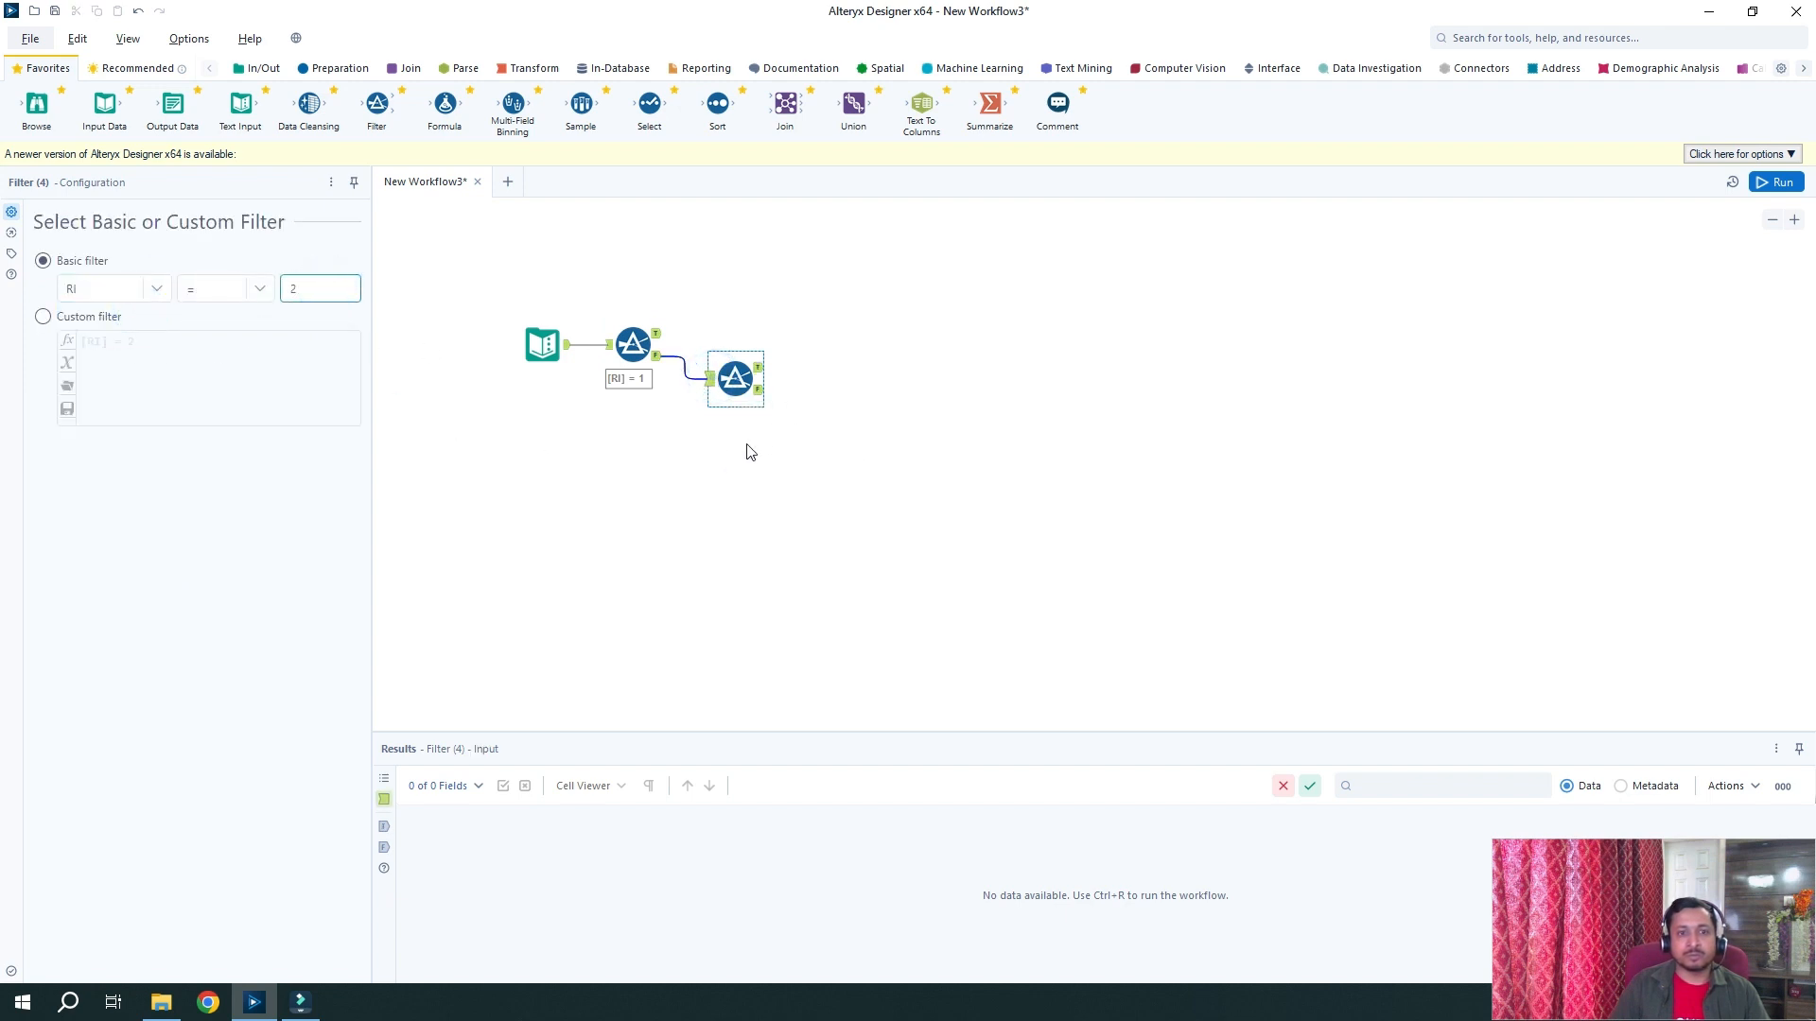
# Chain a third Filter on the second filter's rejected rows, keeping RI = 4
pyautogui.moveTo(376, 104); pyautogui.dragTo(842, 412)
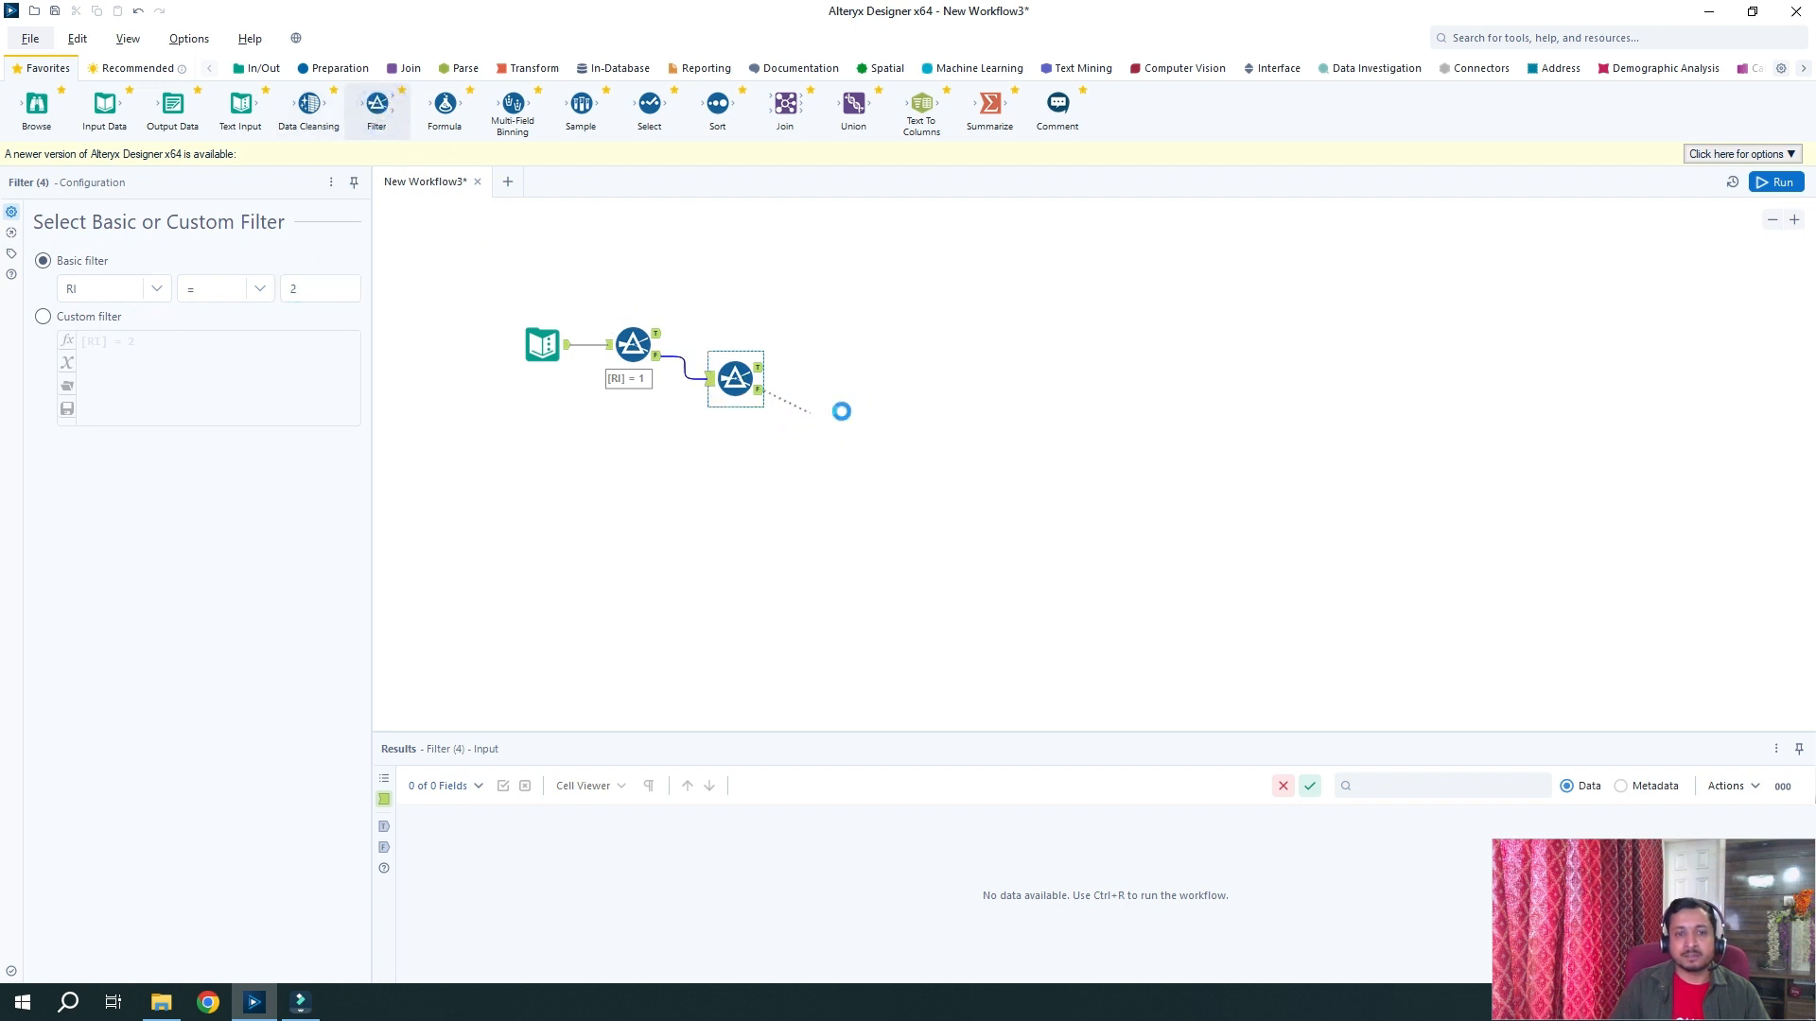
pyautogui.moveTo(842, 411); pyautogui.dragTo(838, 412)
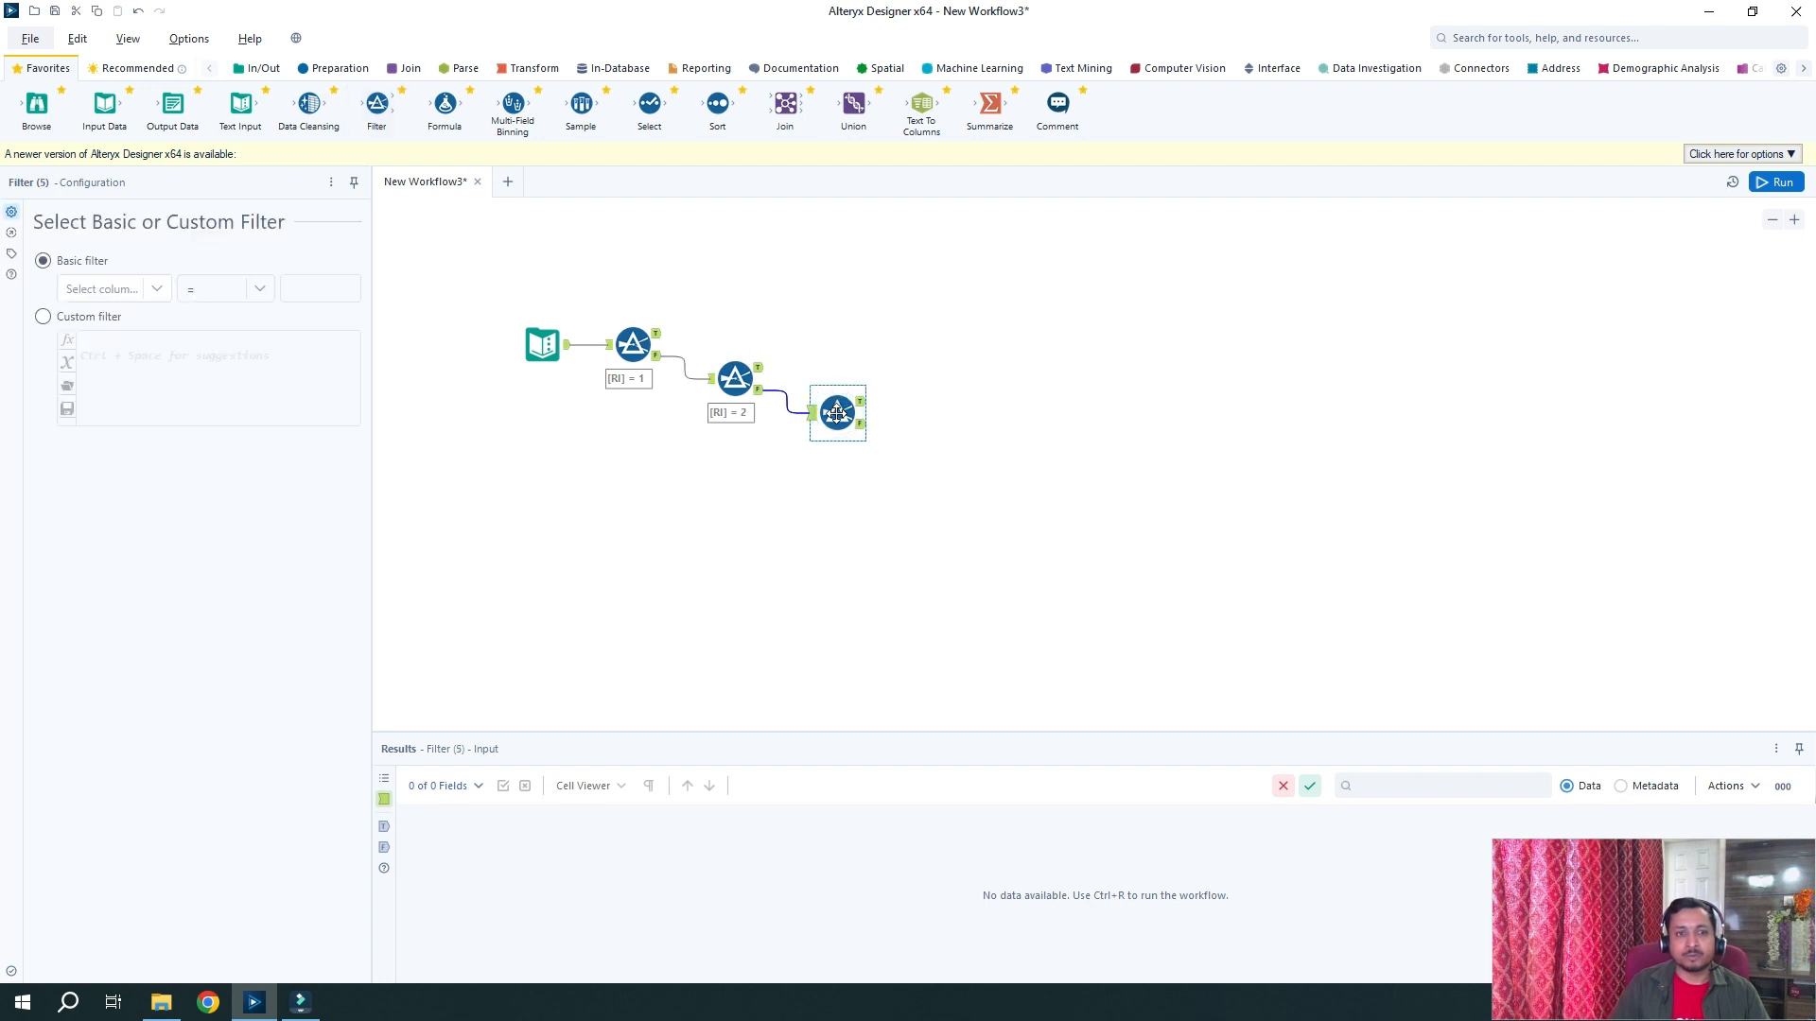
pyautogui.click(145, 290)
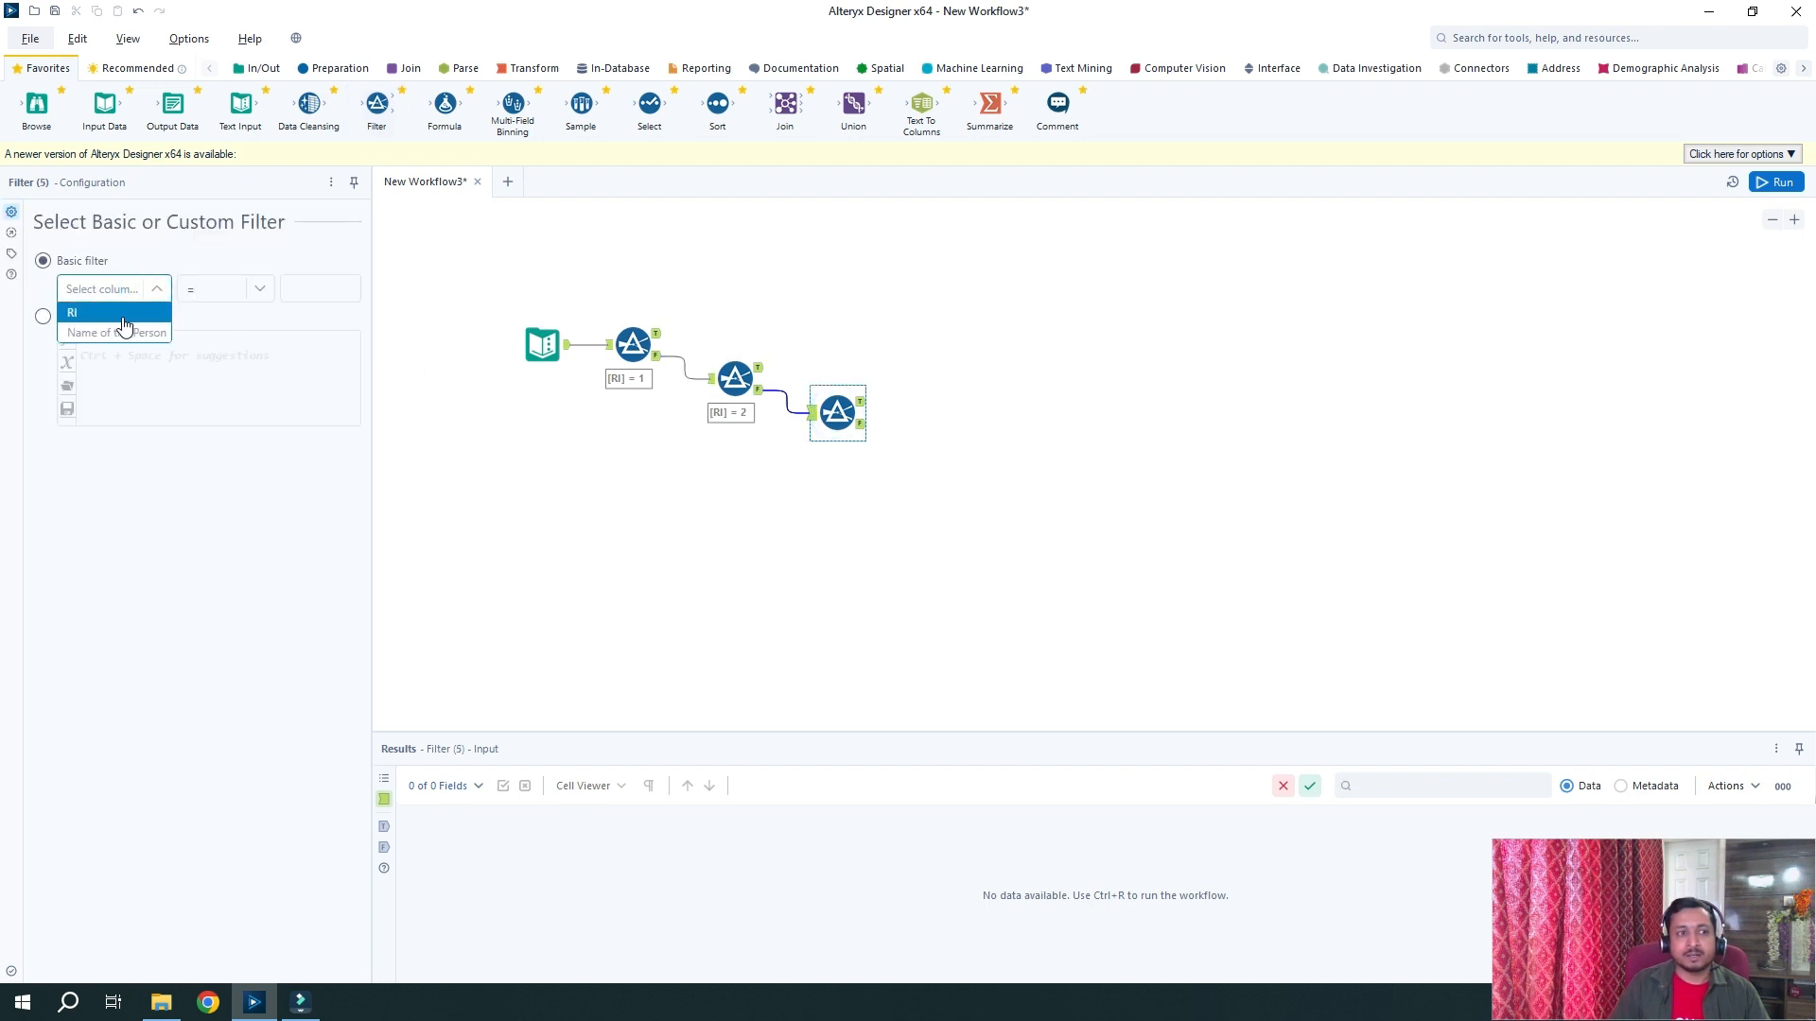
pyautogui.click(122, 314)
pyautogui.click(317, 287)
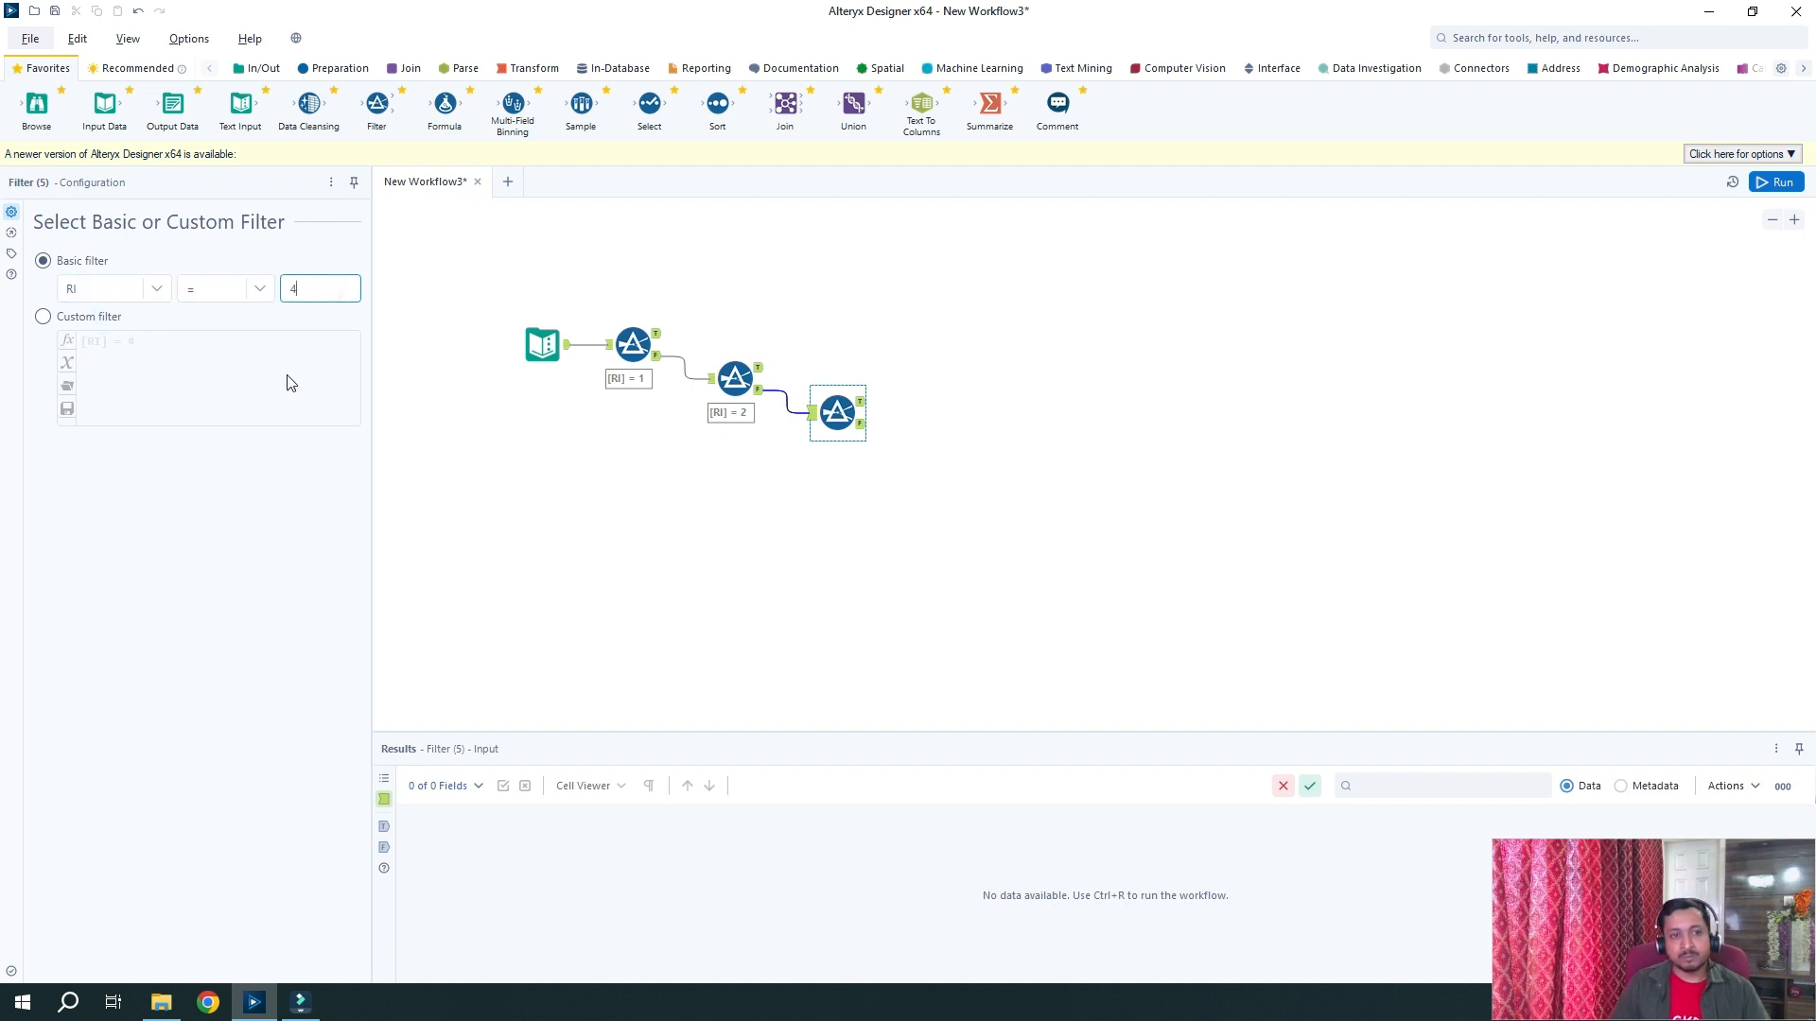
pyautogui.click(317, 288)
pyautogui.write('4')
pyautogui.click(979, 416)
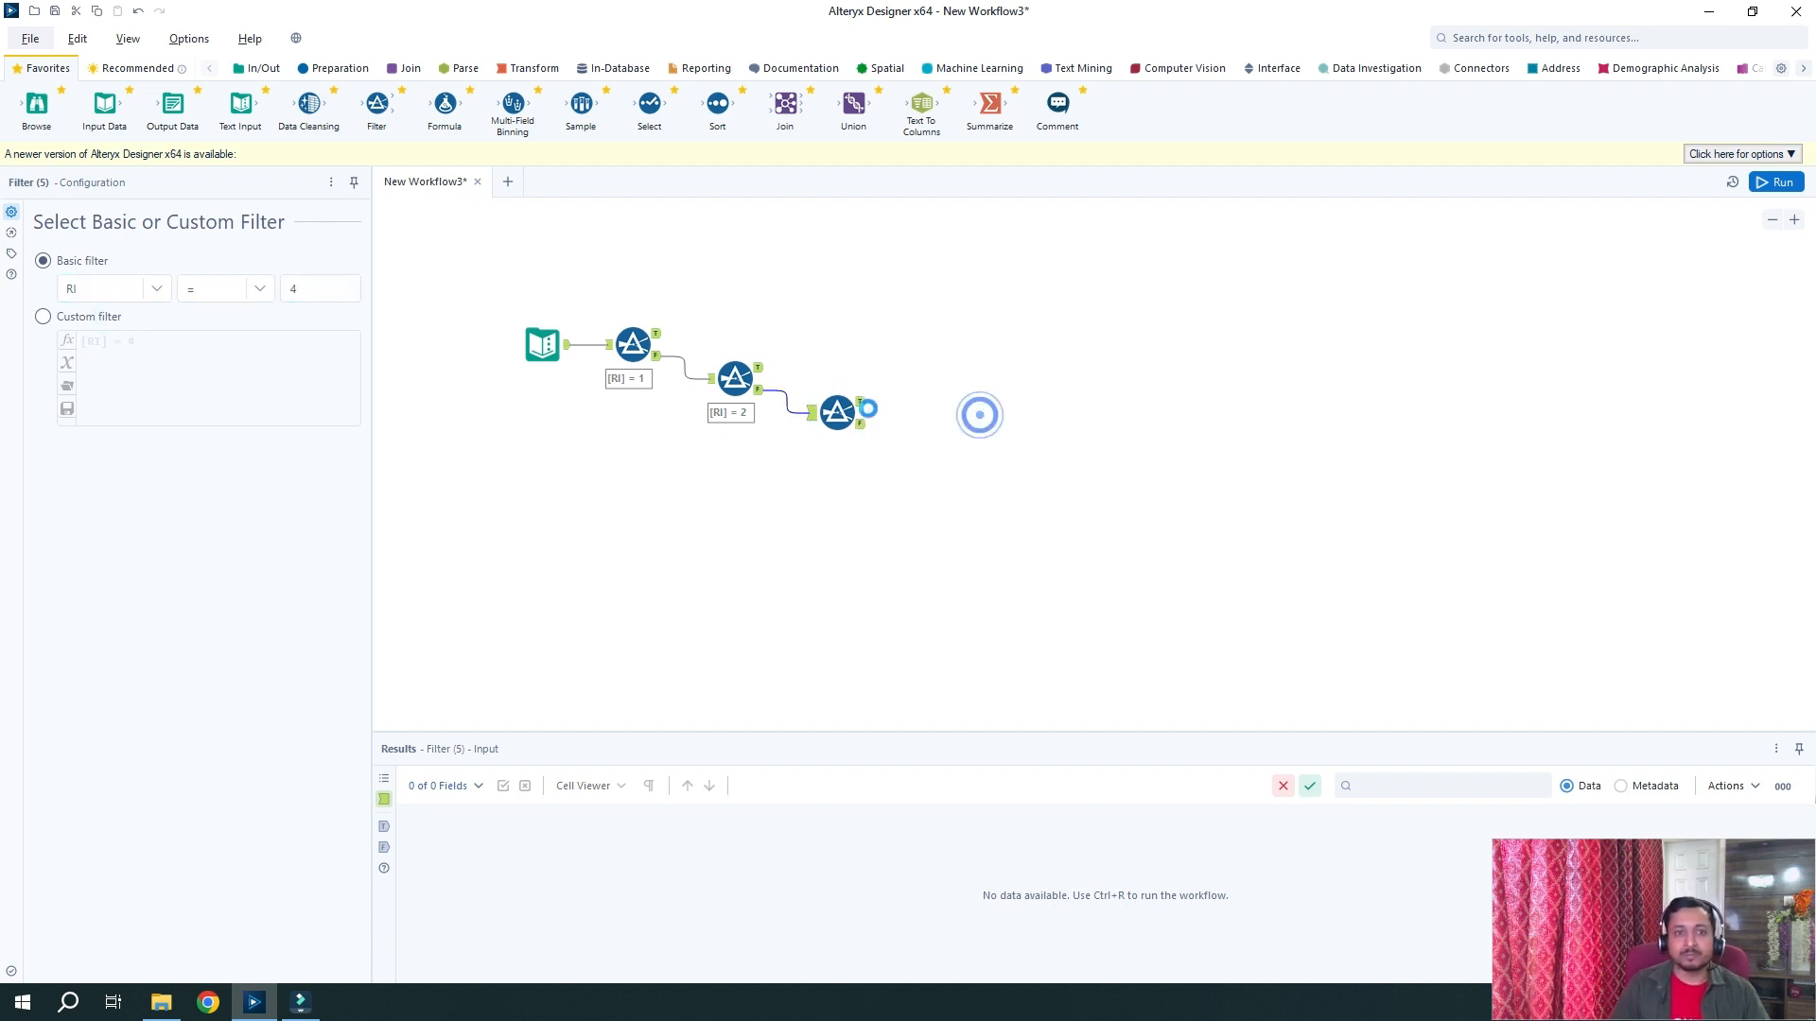
pyautogui.click(719, 371)
pyautogui.click(716, 331)
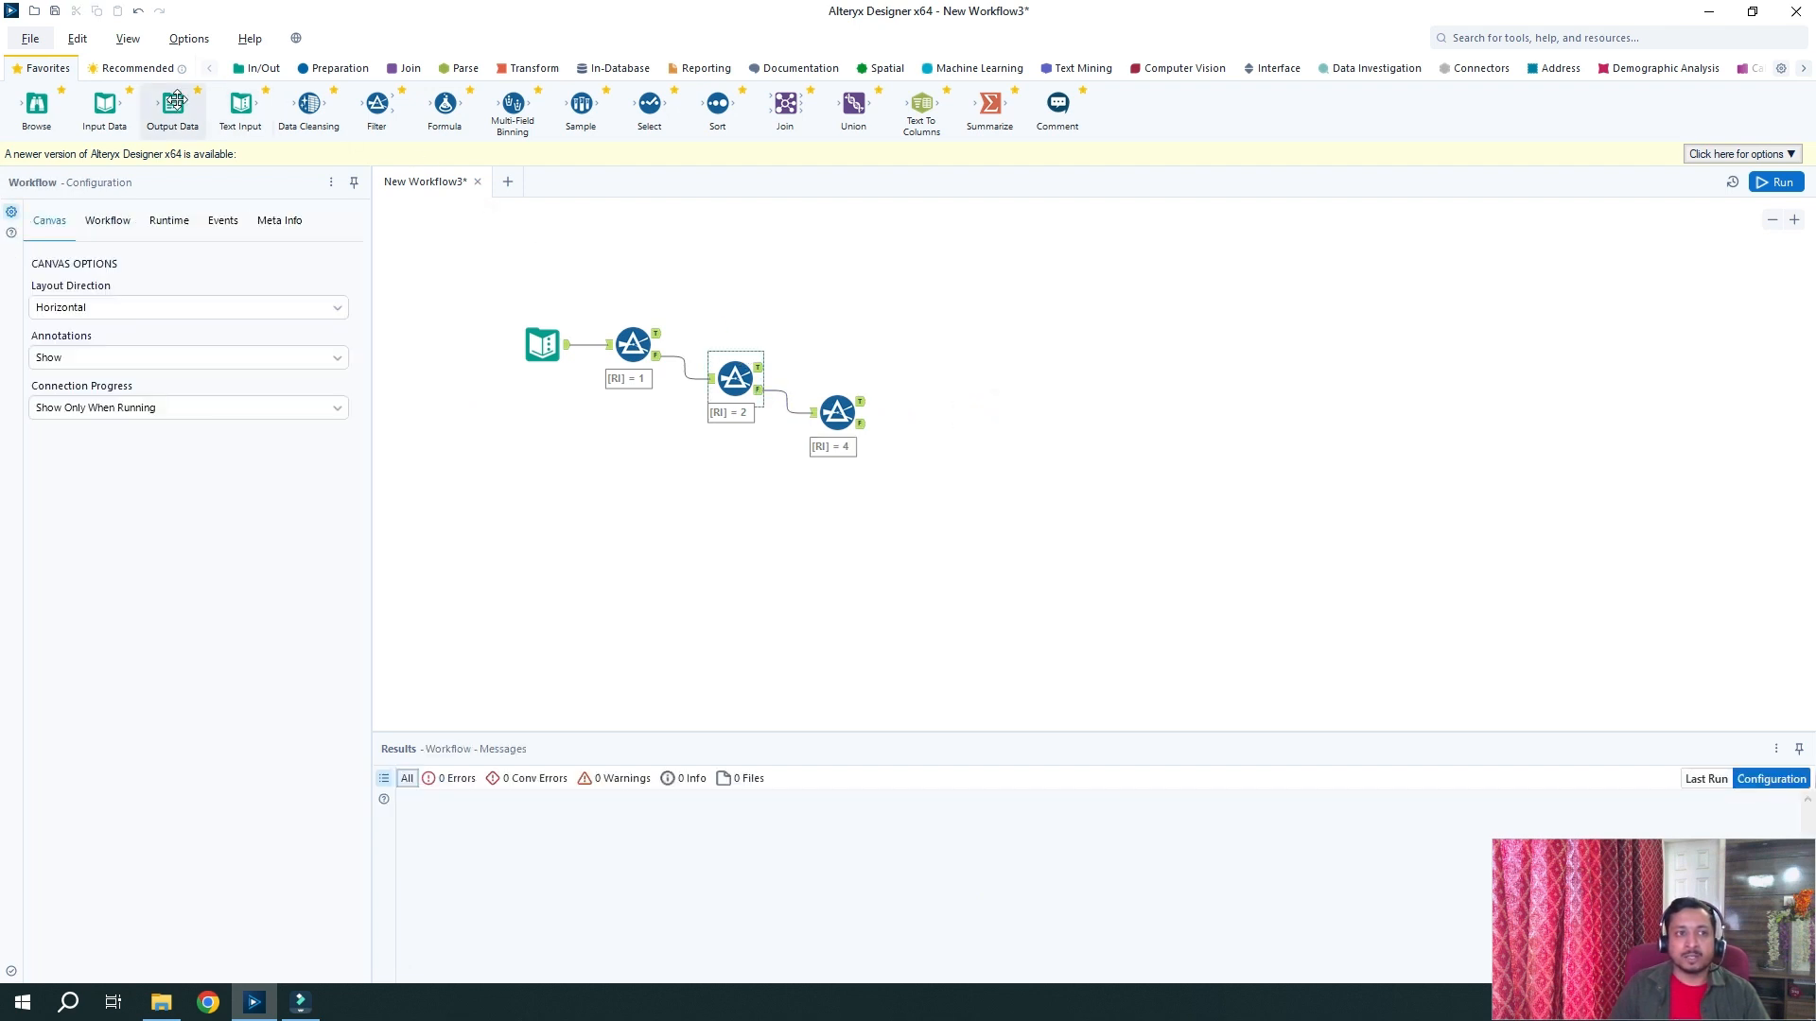
# Connect an Output Data tool to the true output of each of the RI 1, 2 and 4 filters
pyautogui.moveTo(176, 112); pyautogui.dragTo(784, 289)
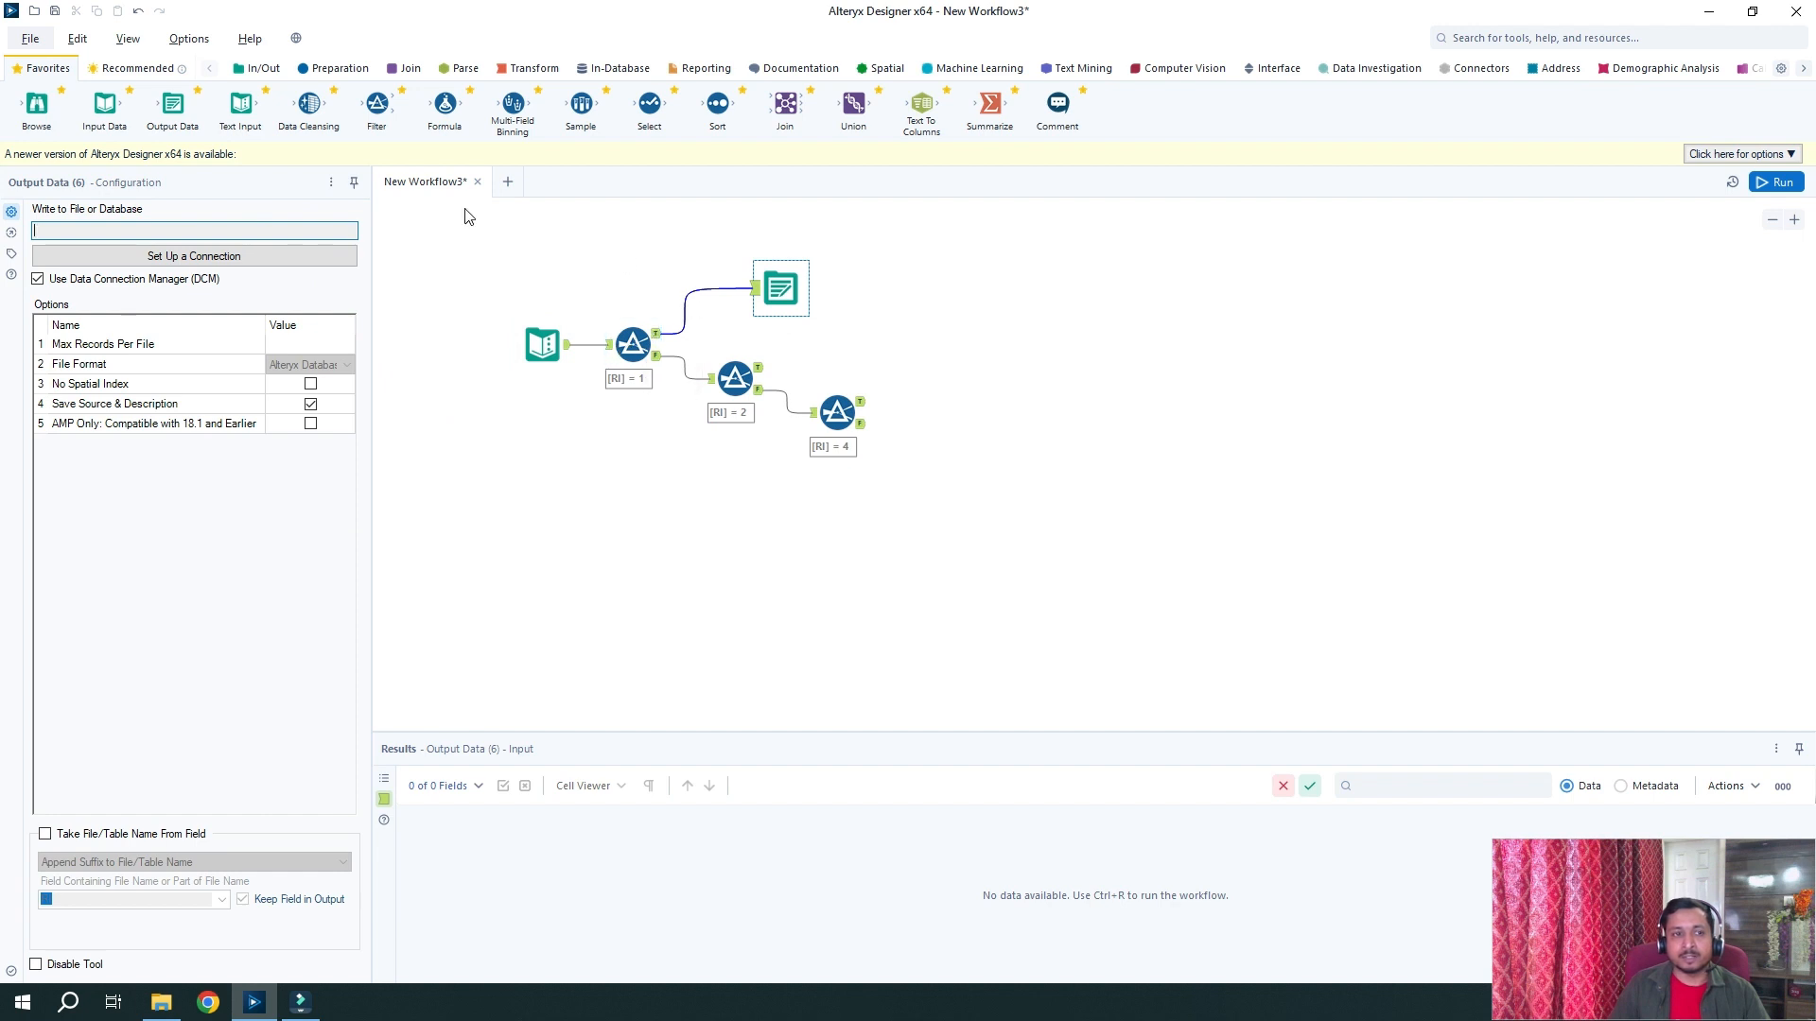
pyautogui.moveTo(173, 104); pyautogui.dragTo(857, 344)
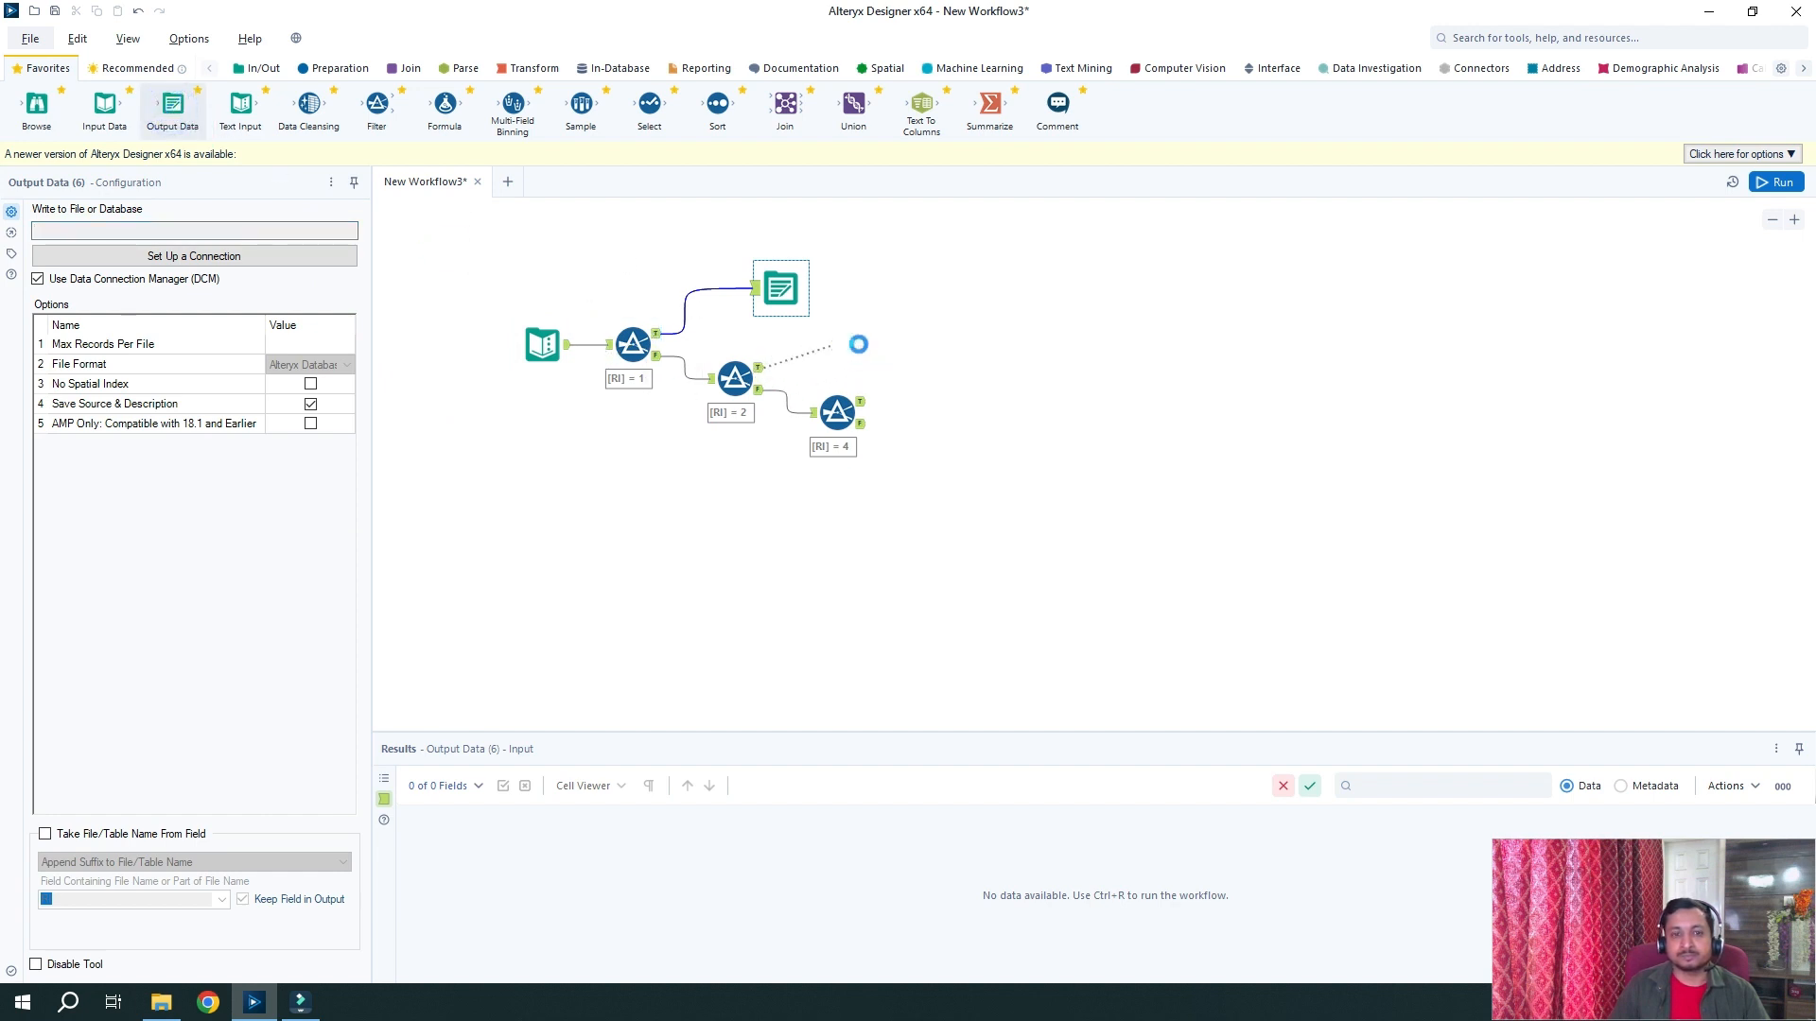
pyautogui.moveTo(858, 345); pyautogui.dragTo(858, 345)
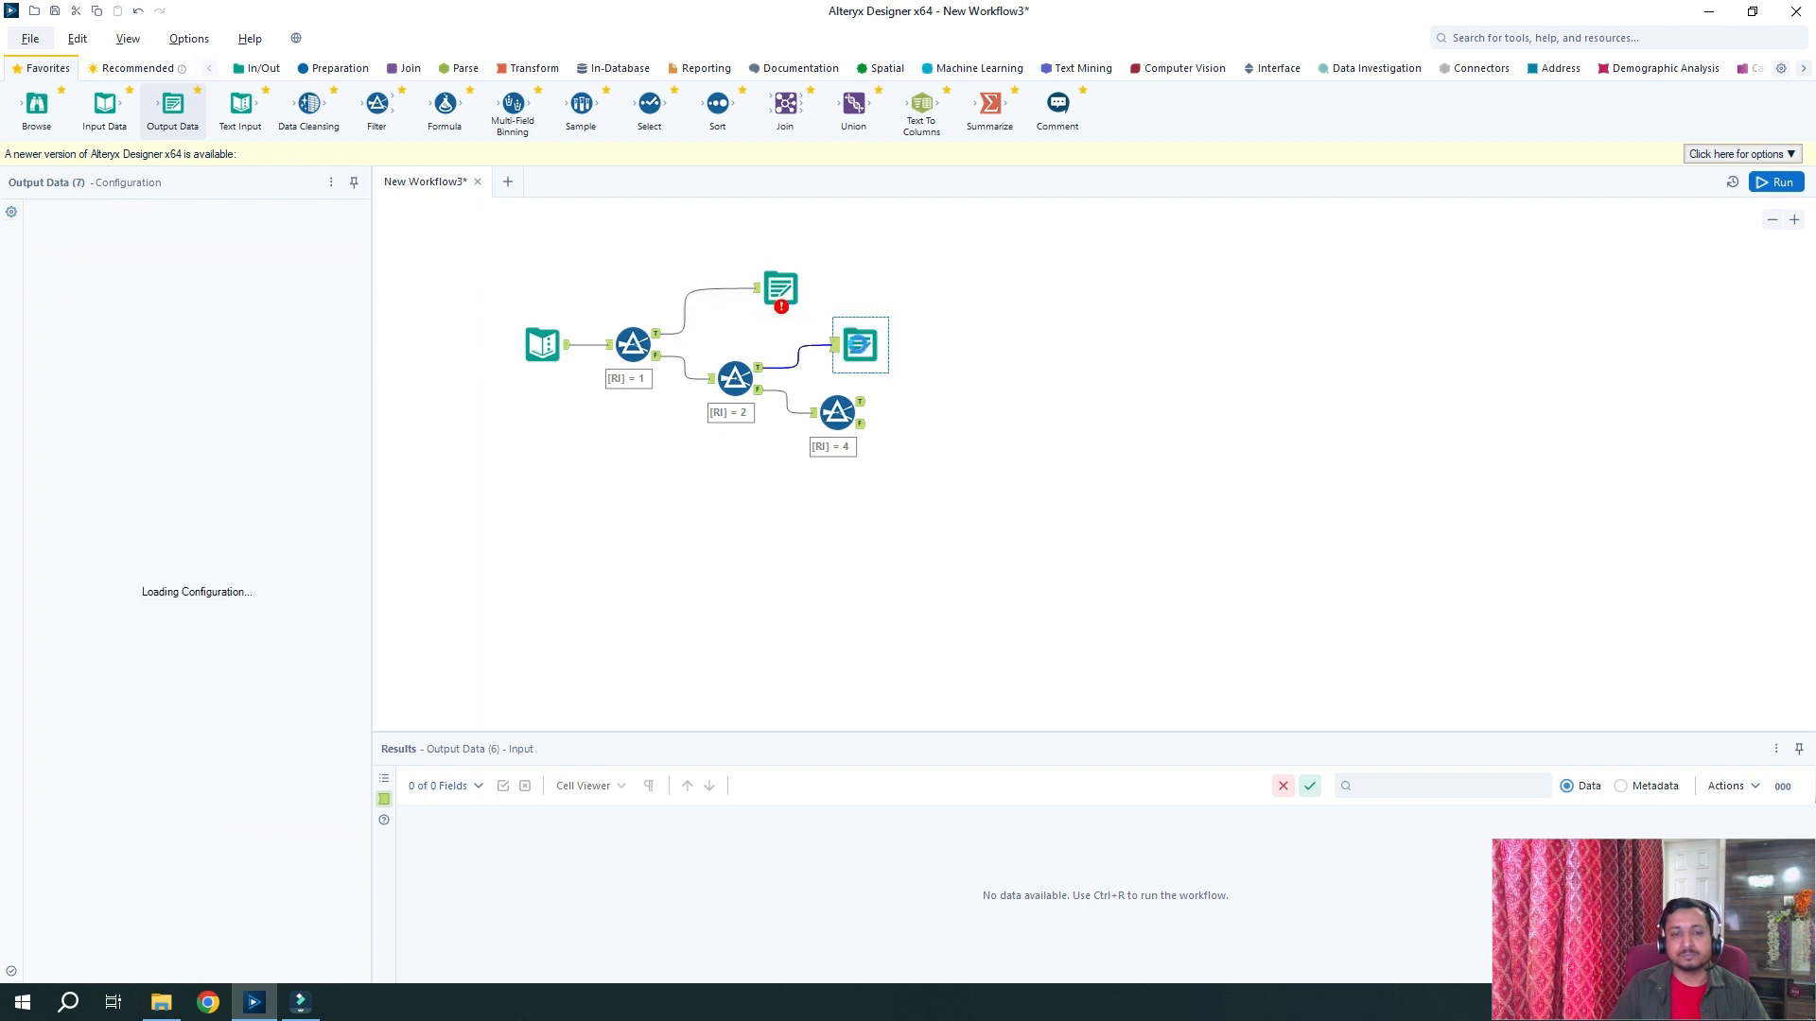
pyautogui.moveTo(173, 104); pyautogui.dragTo(983, 388)
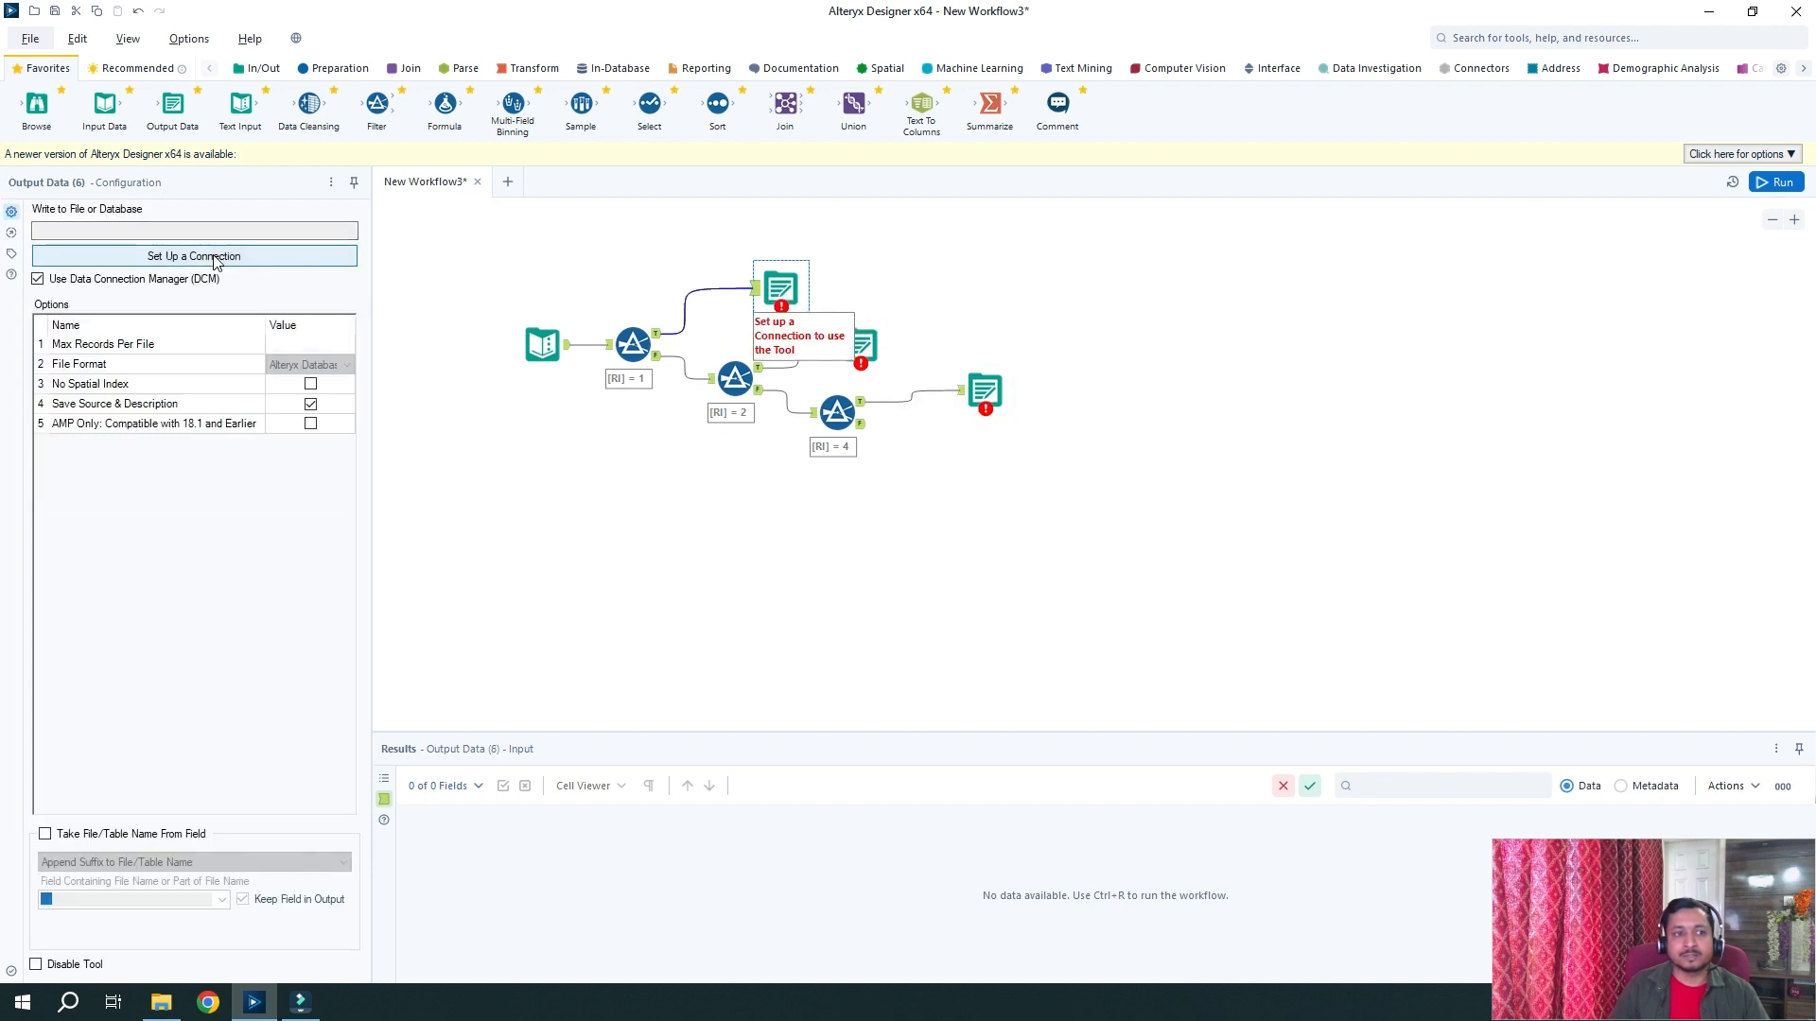
pyautogui.click(215, 257)
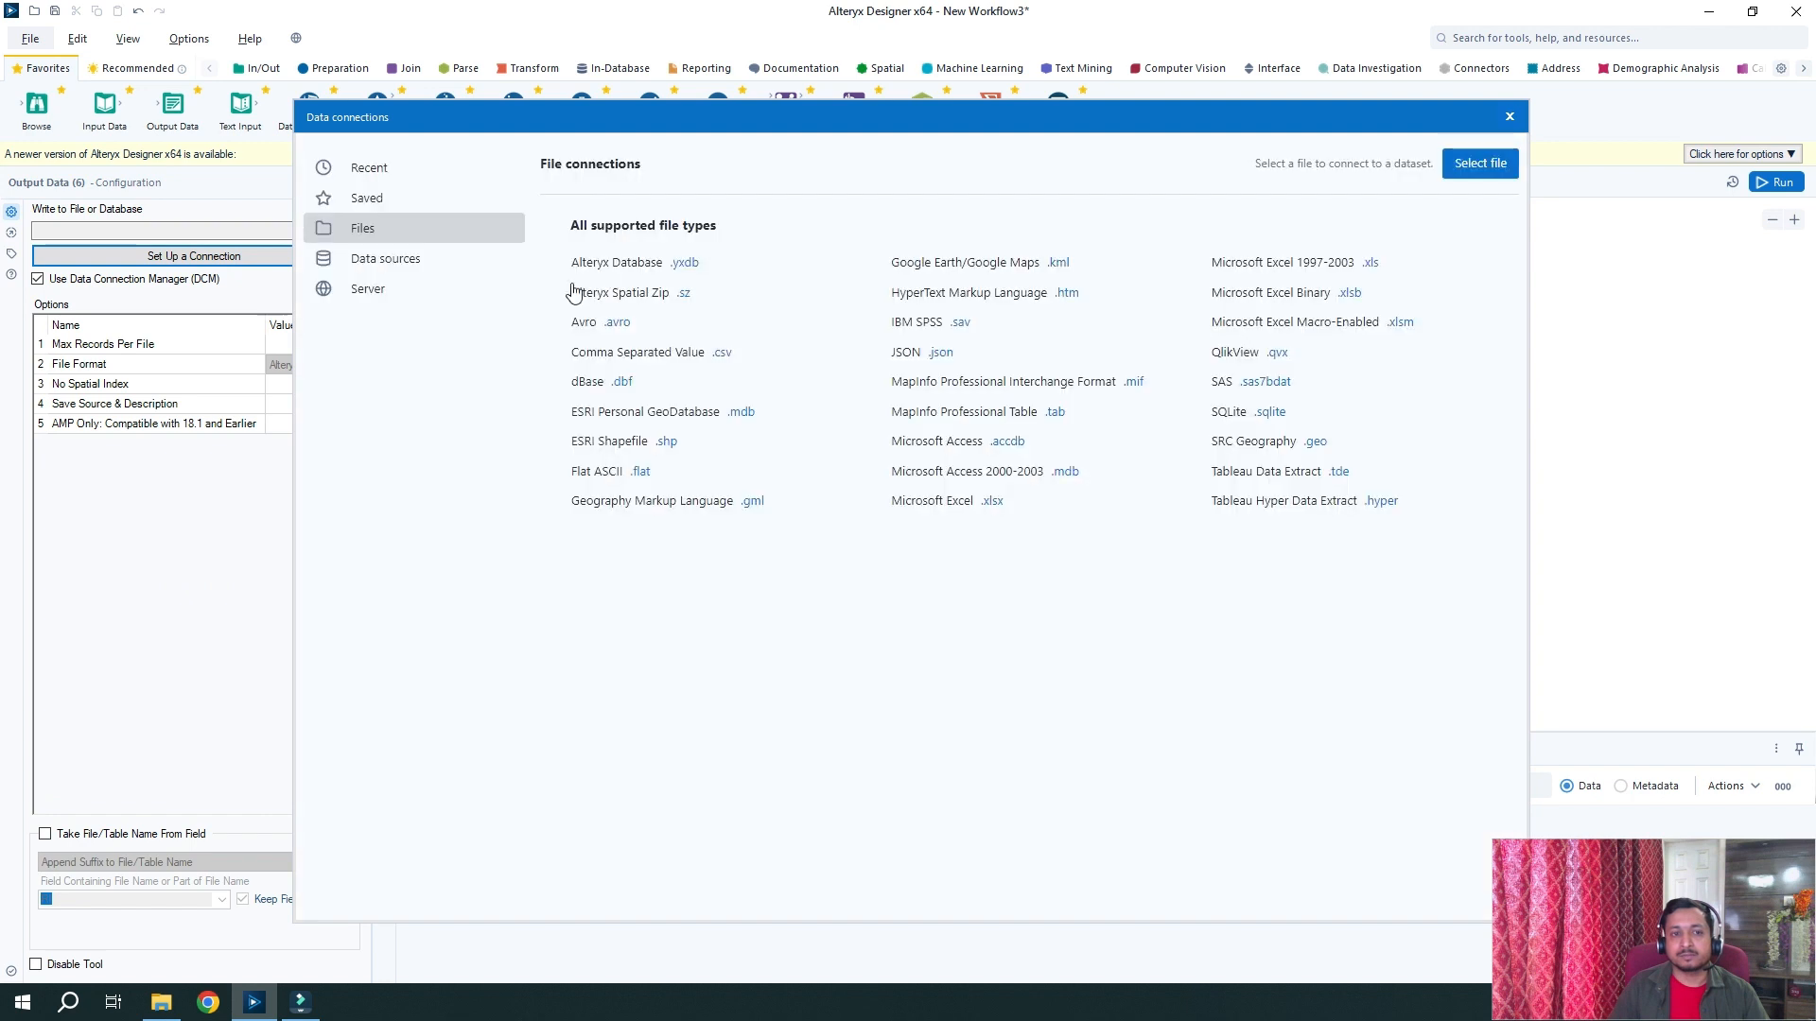
# Save the first output as the Excel file TestRI1.xlsx, writing to Sheet1
pyautogui.click(991, 501)
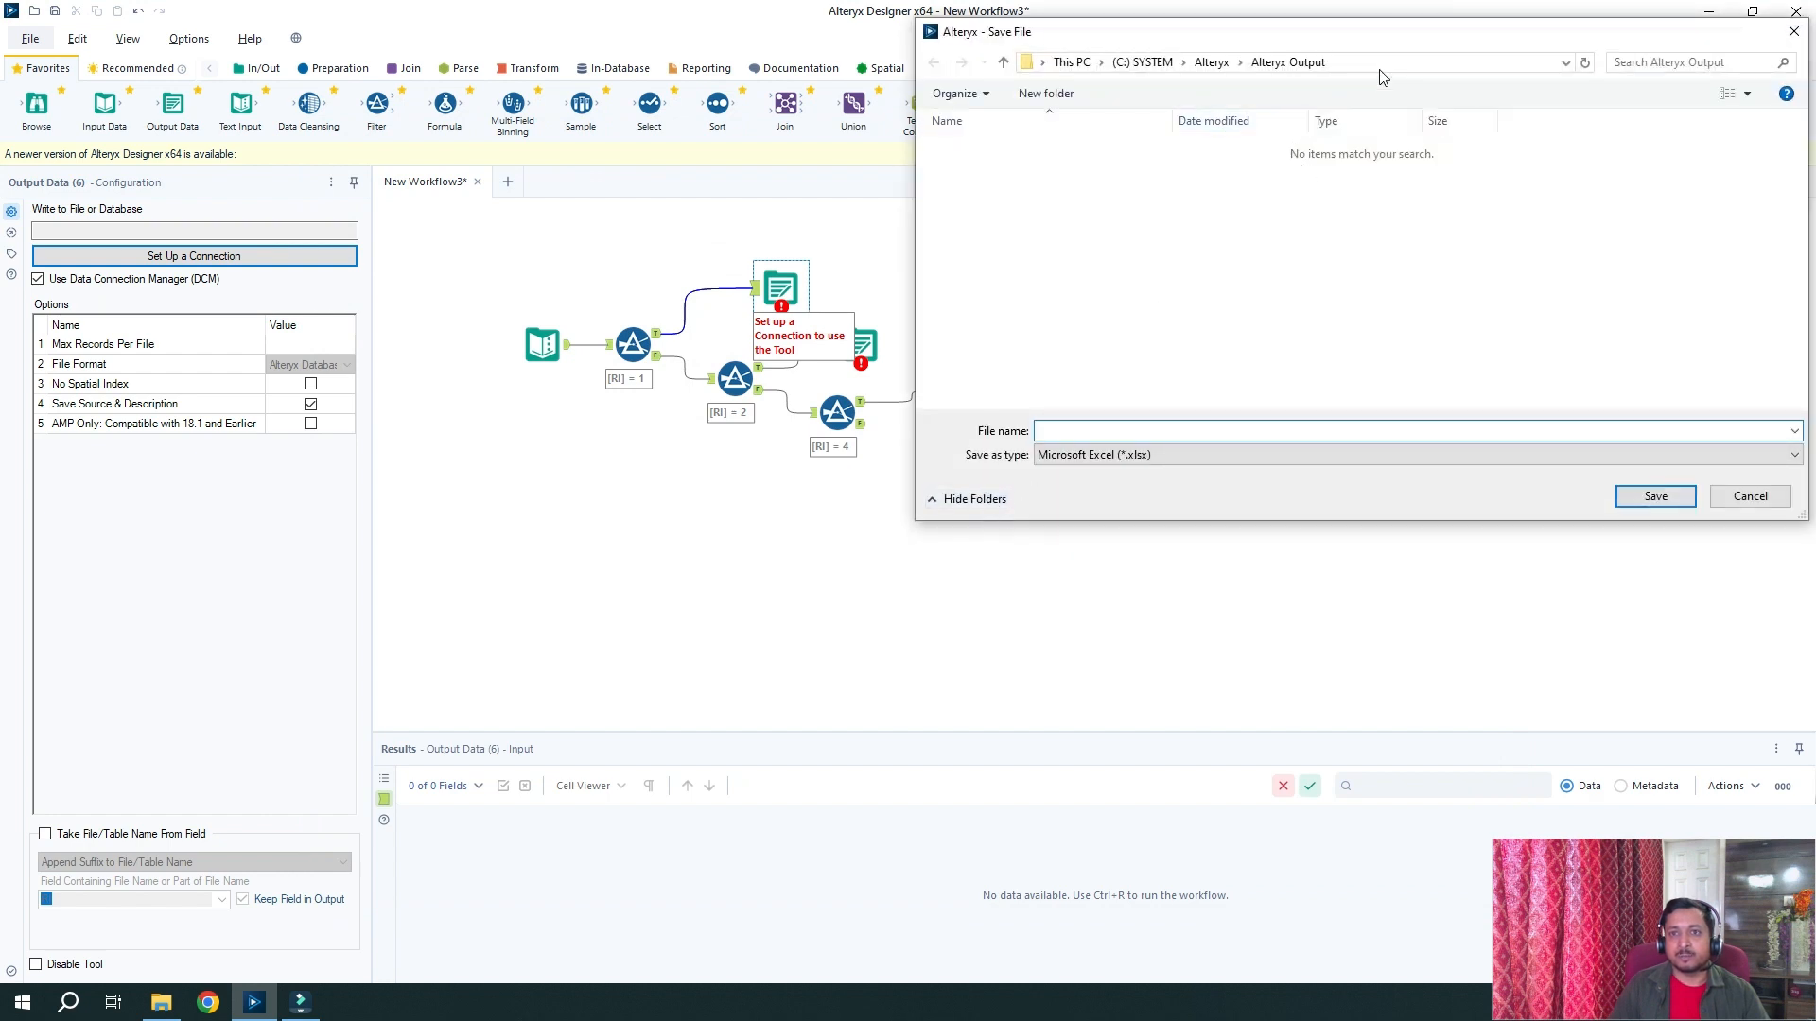
pyautogui.click(1149, 432)
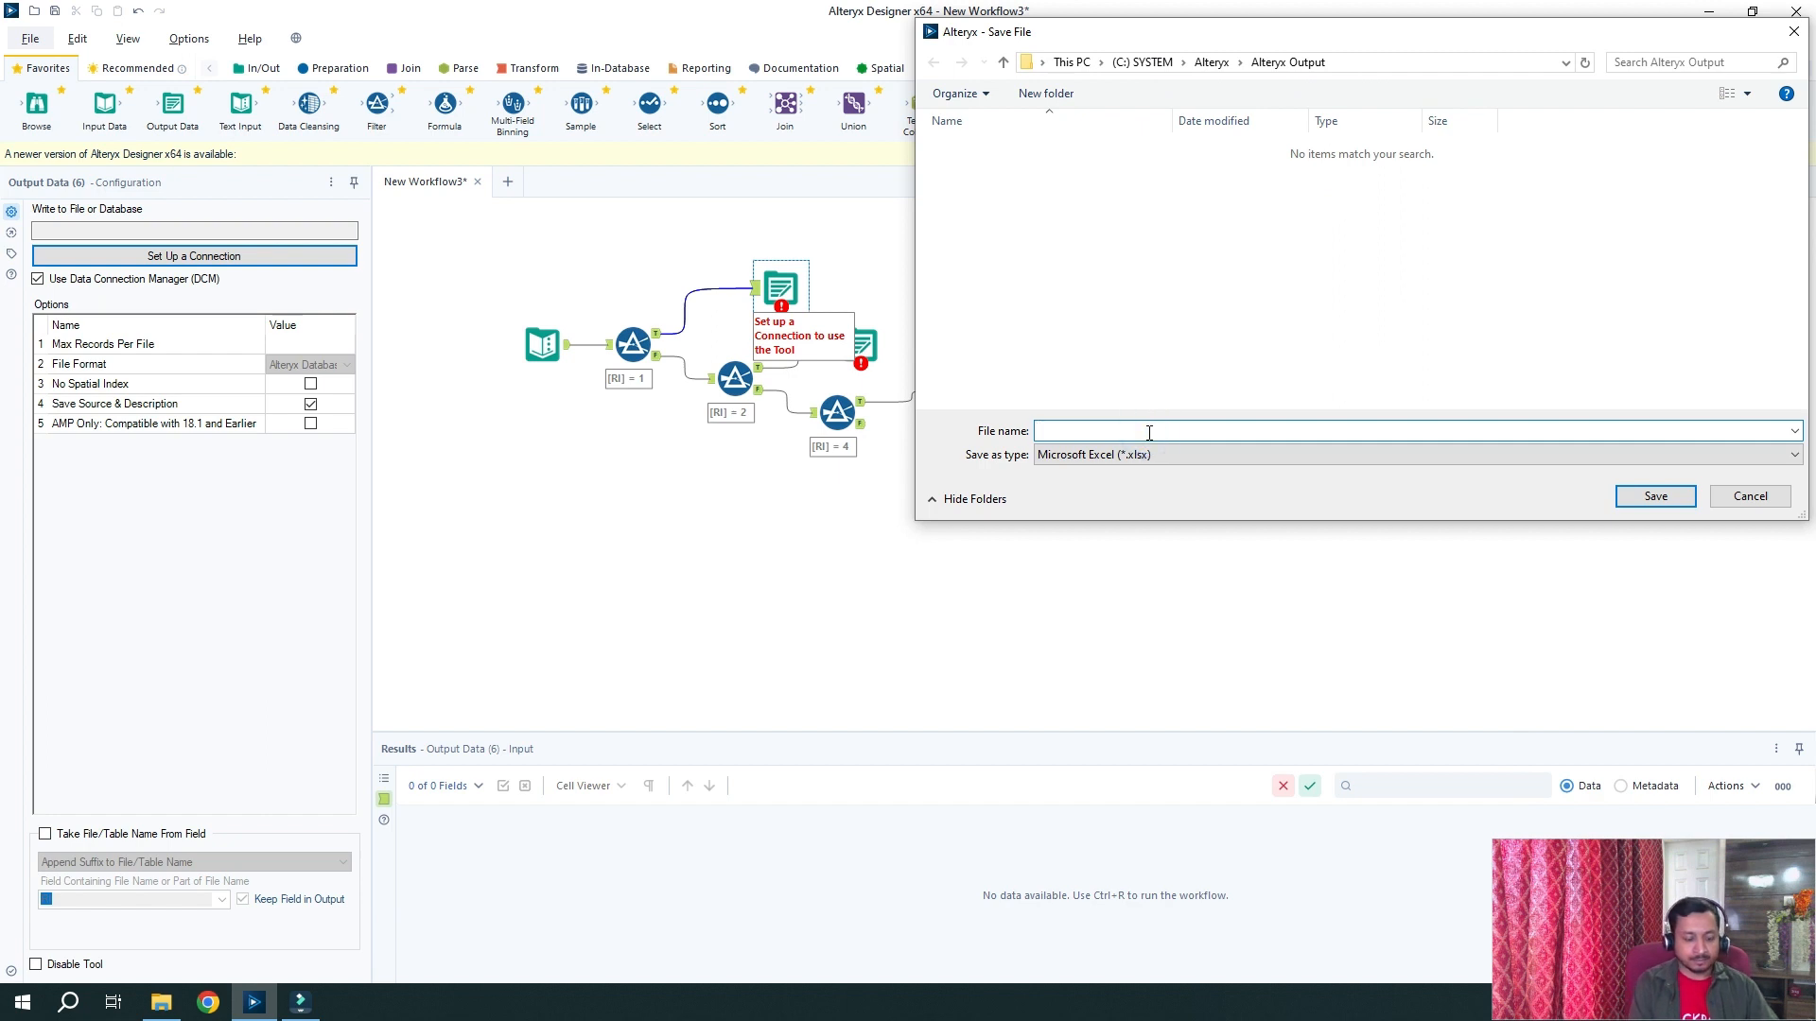
pyautogui.write('TestRI1')
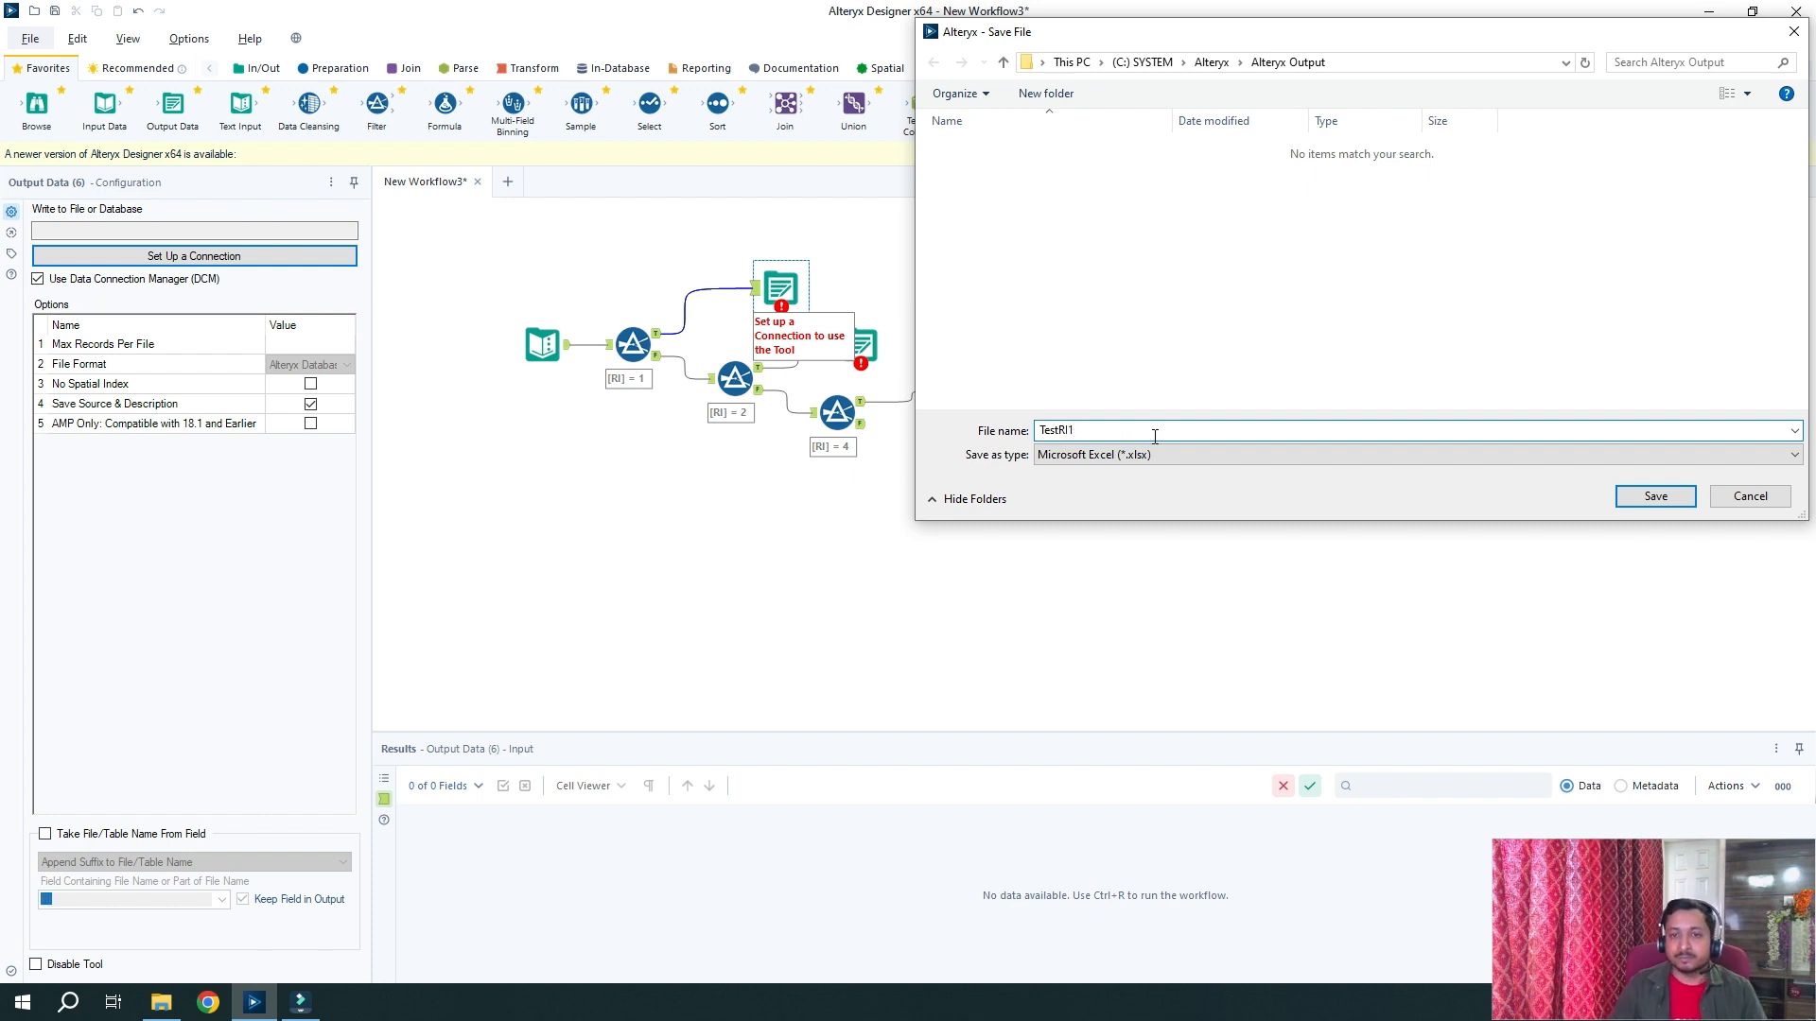
pyautogui.click(1657, 498)
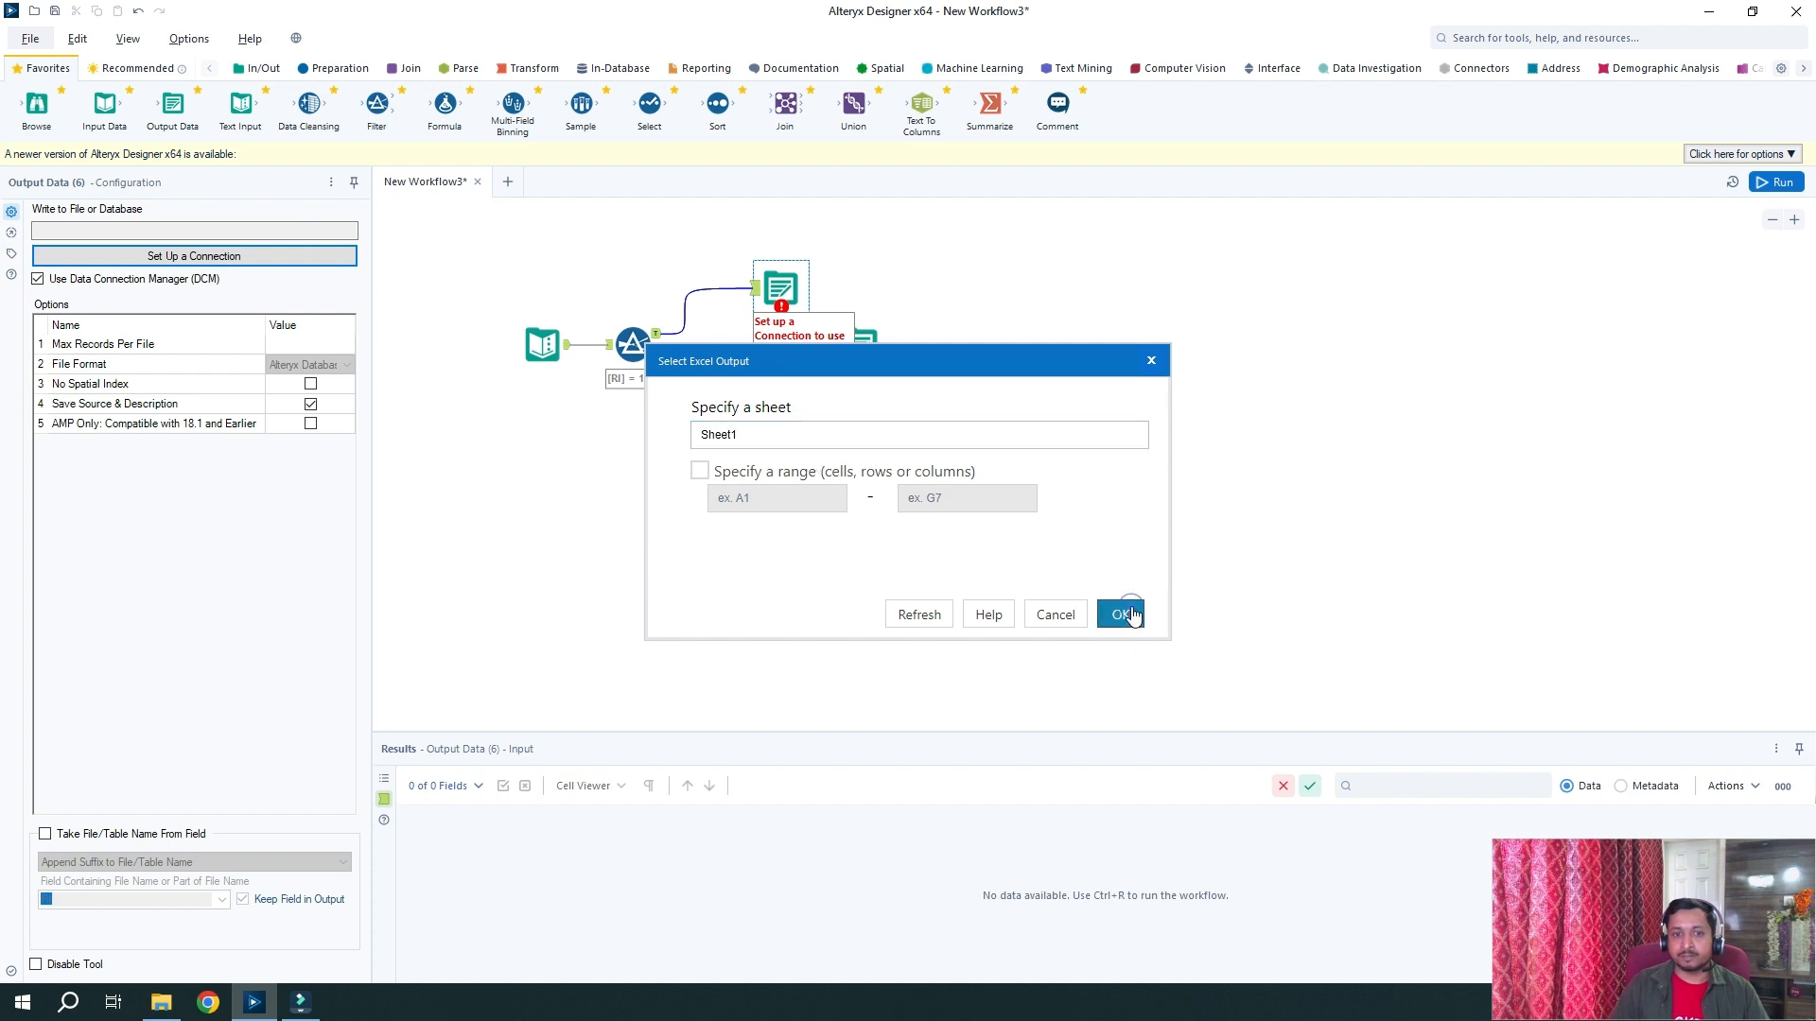
pyautogui.click(1132, 616)
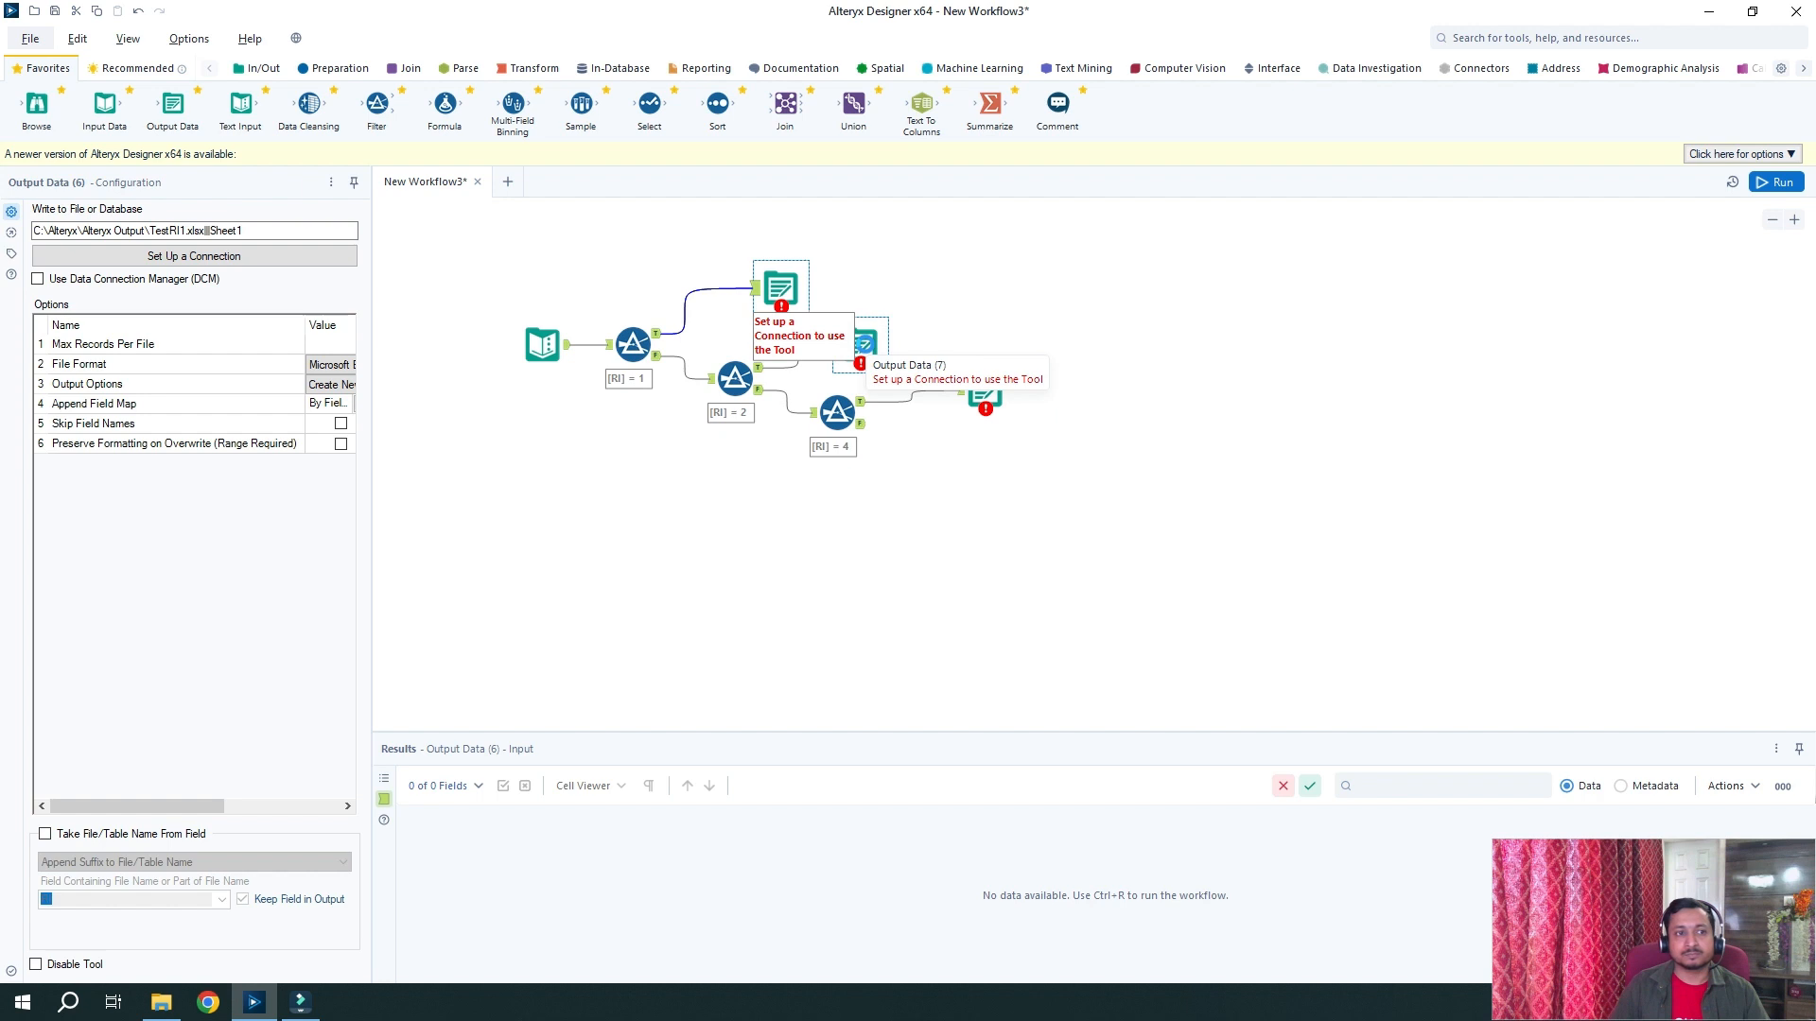
# Point Output Data (7) to the Excel file TestRI2.xlsx with the sheet name Sheet2
pyautogui.click(862, 345)
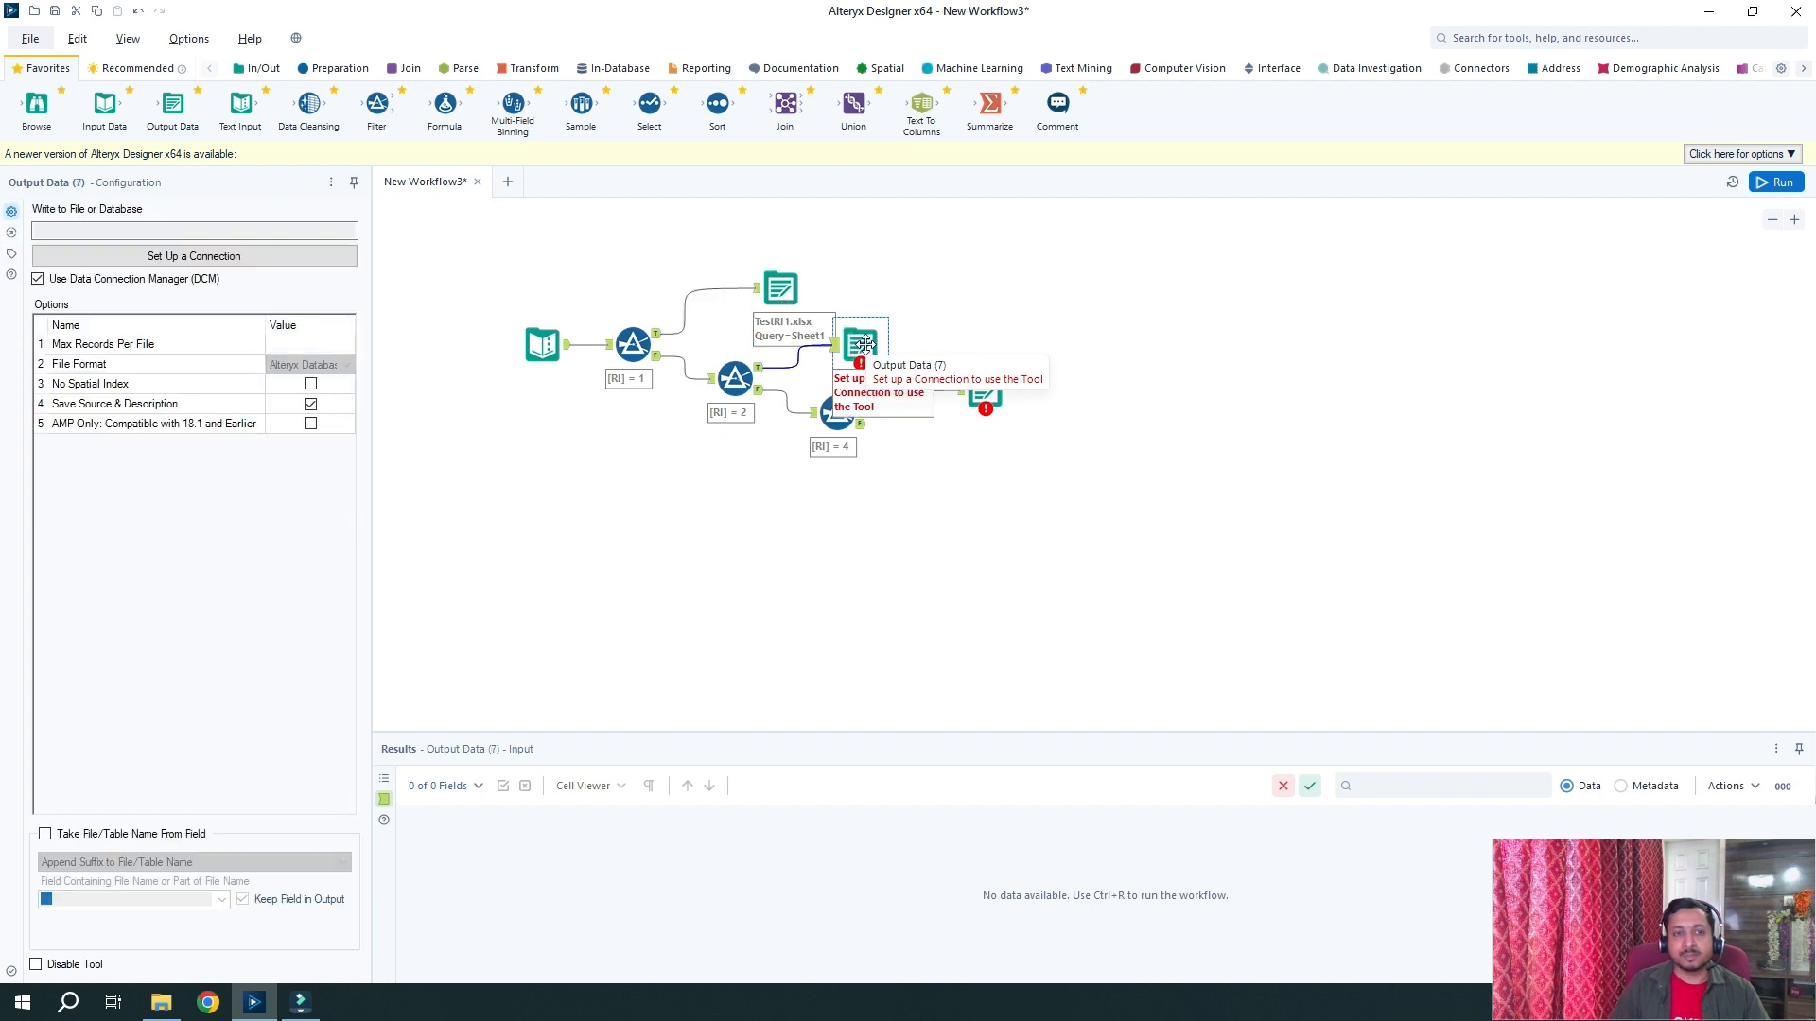
pyautogui.click(283, 257)
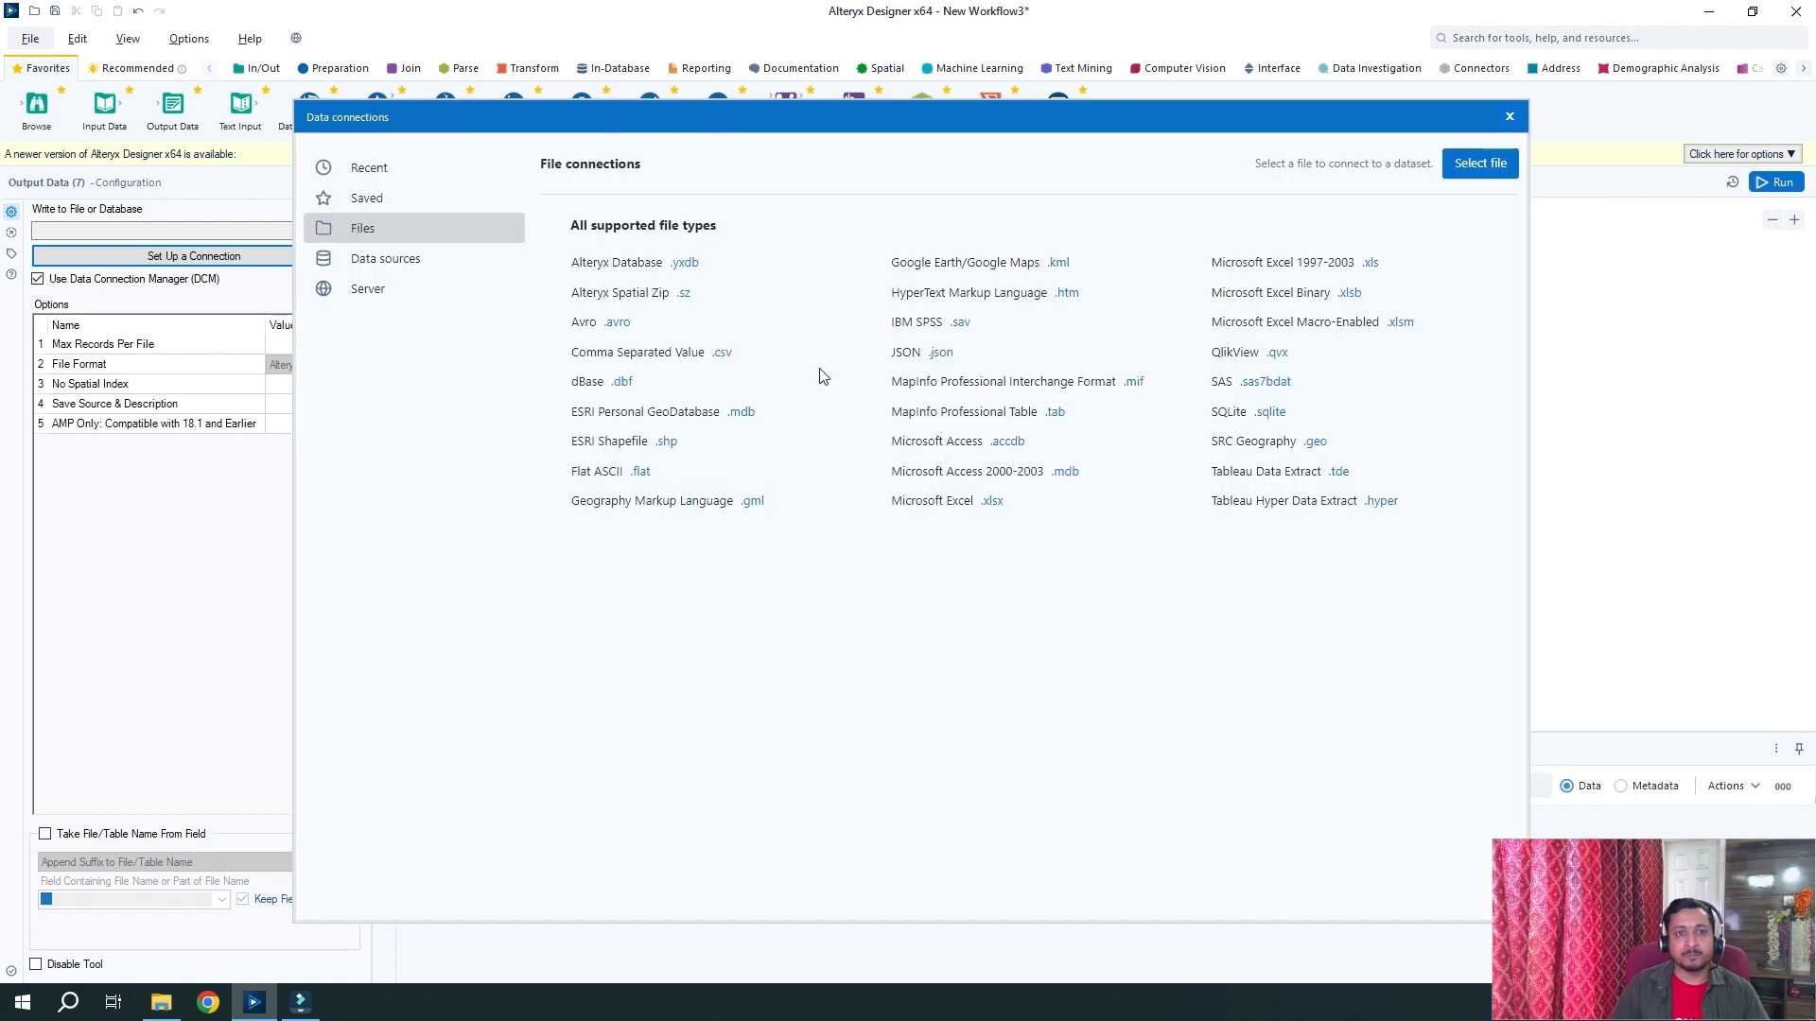
pyautogui.click(993, 502)
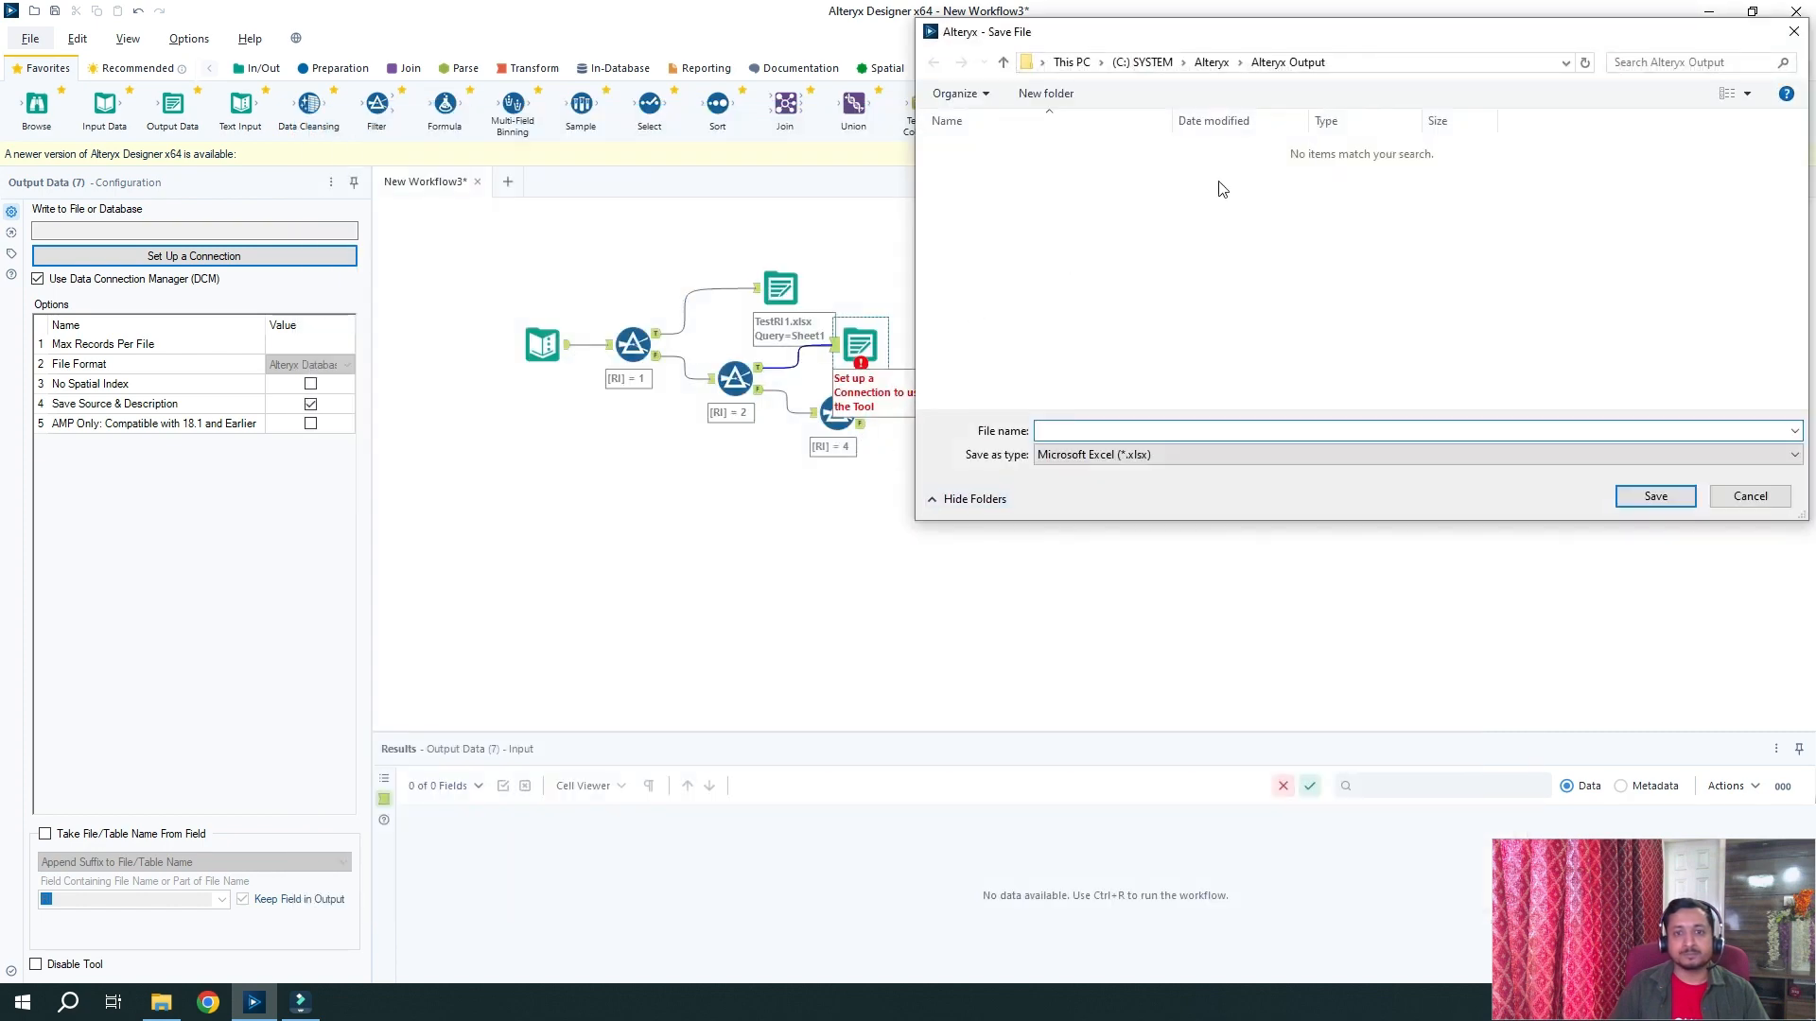
pyautogui.click(1149, 432)
pyautogui.write('TestR')
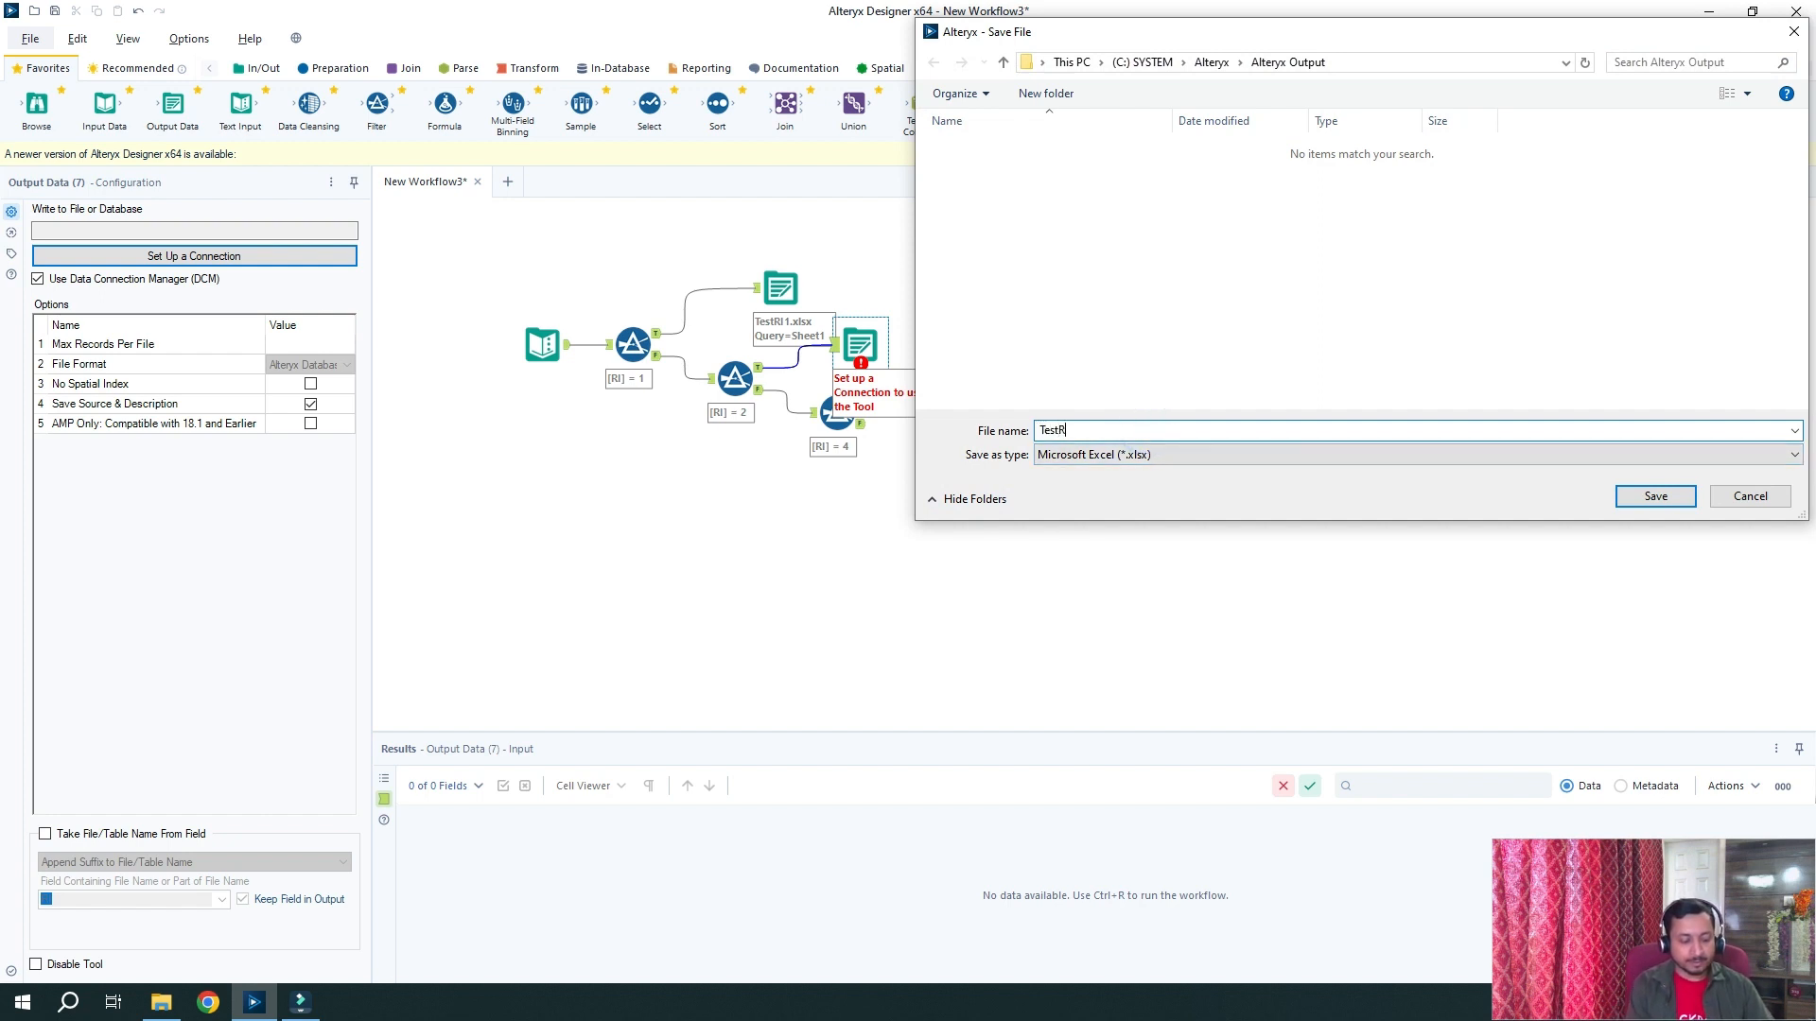
pyautogui.write('I2')
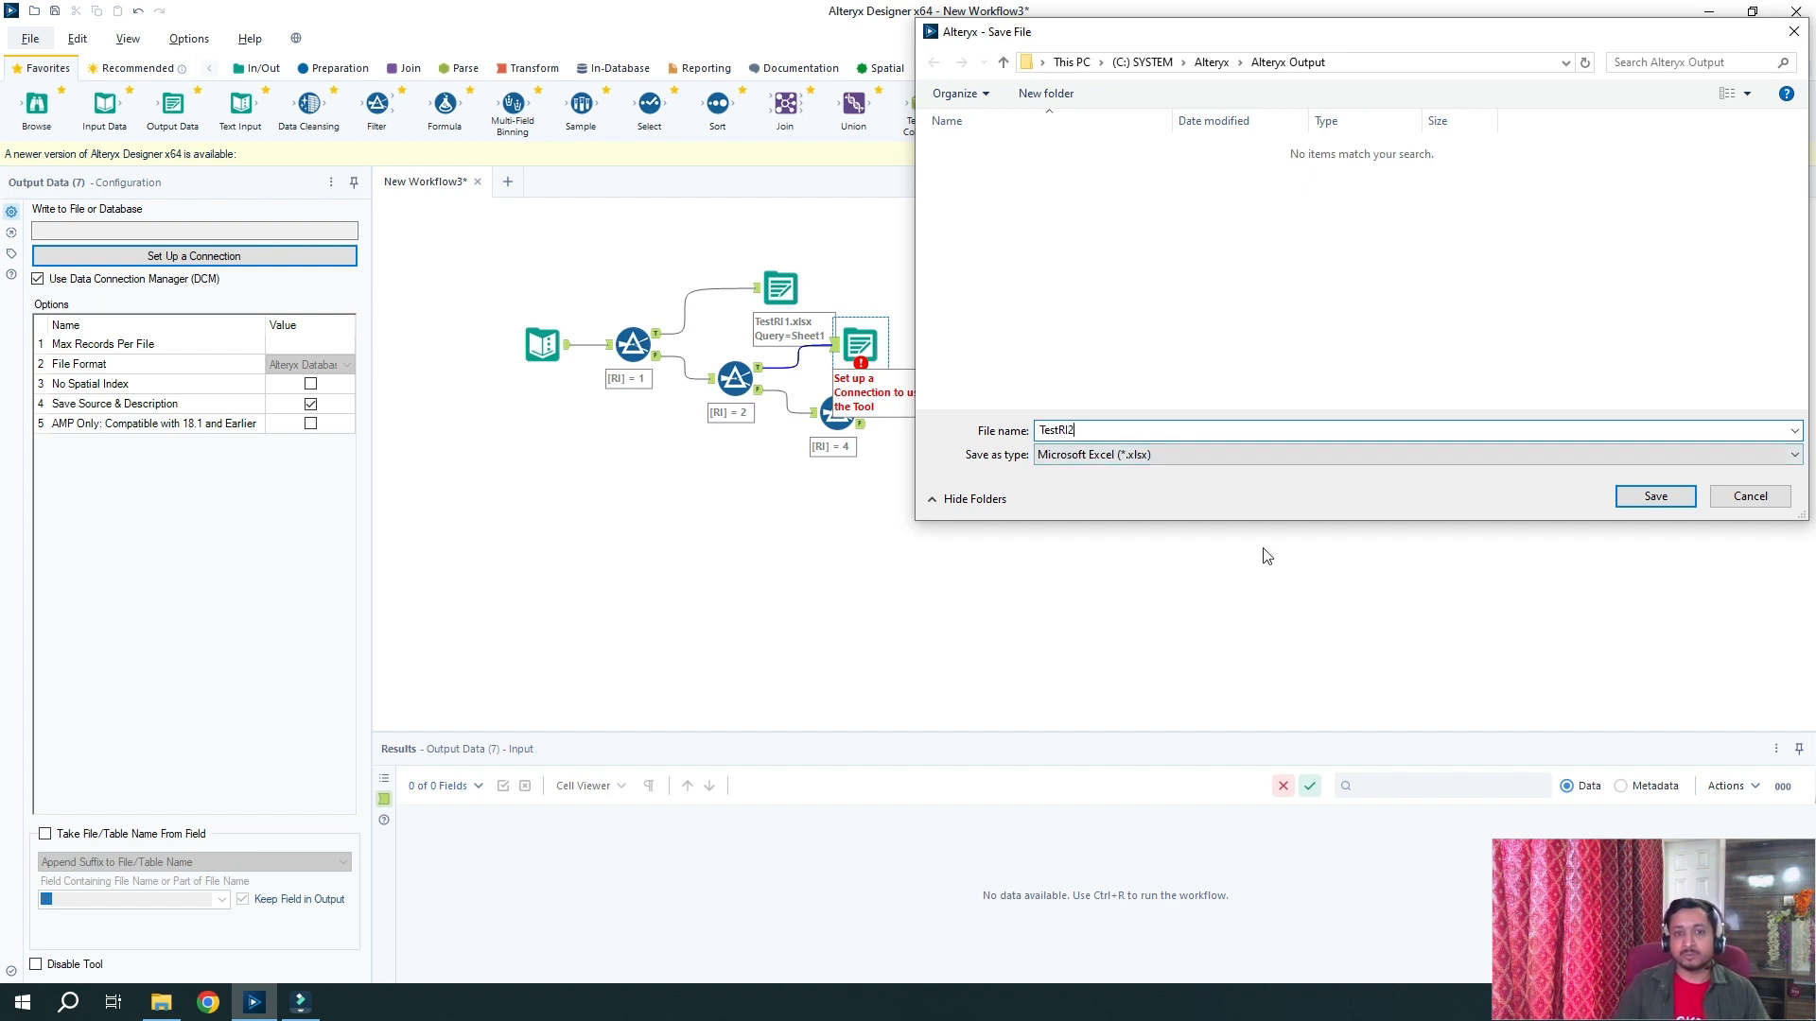
pyautogui.click(1665, 507)
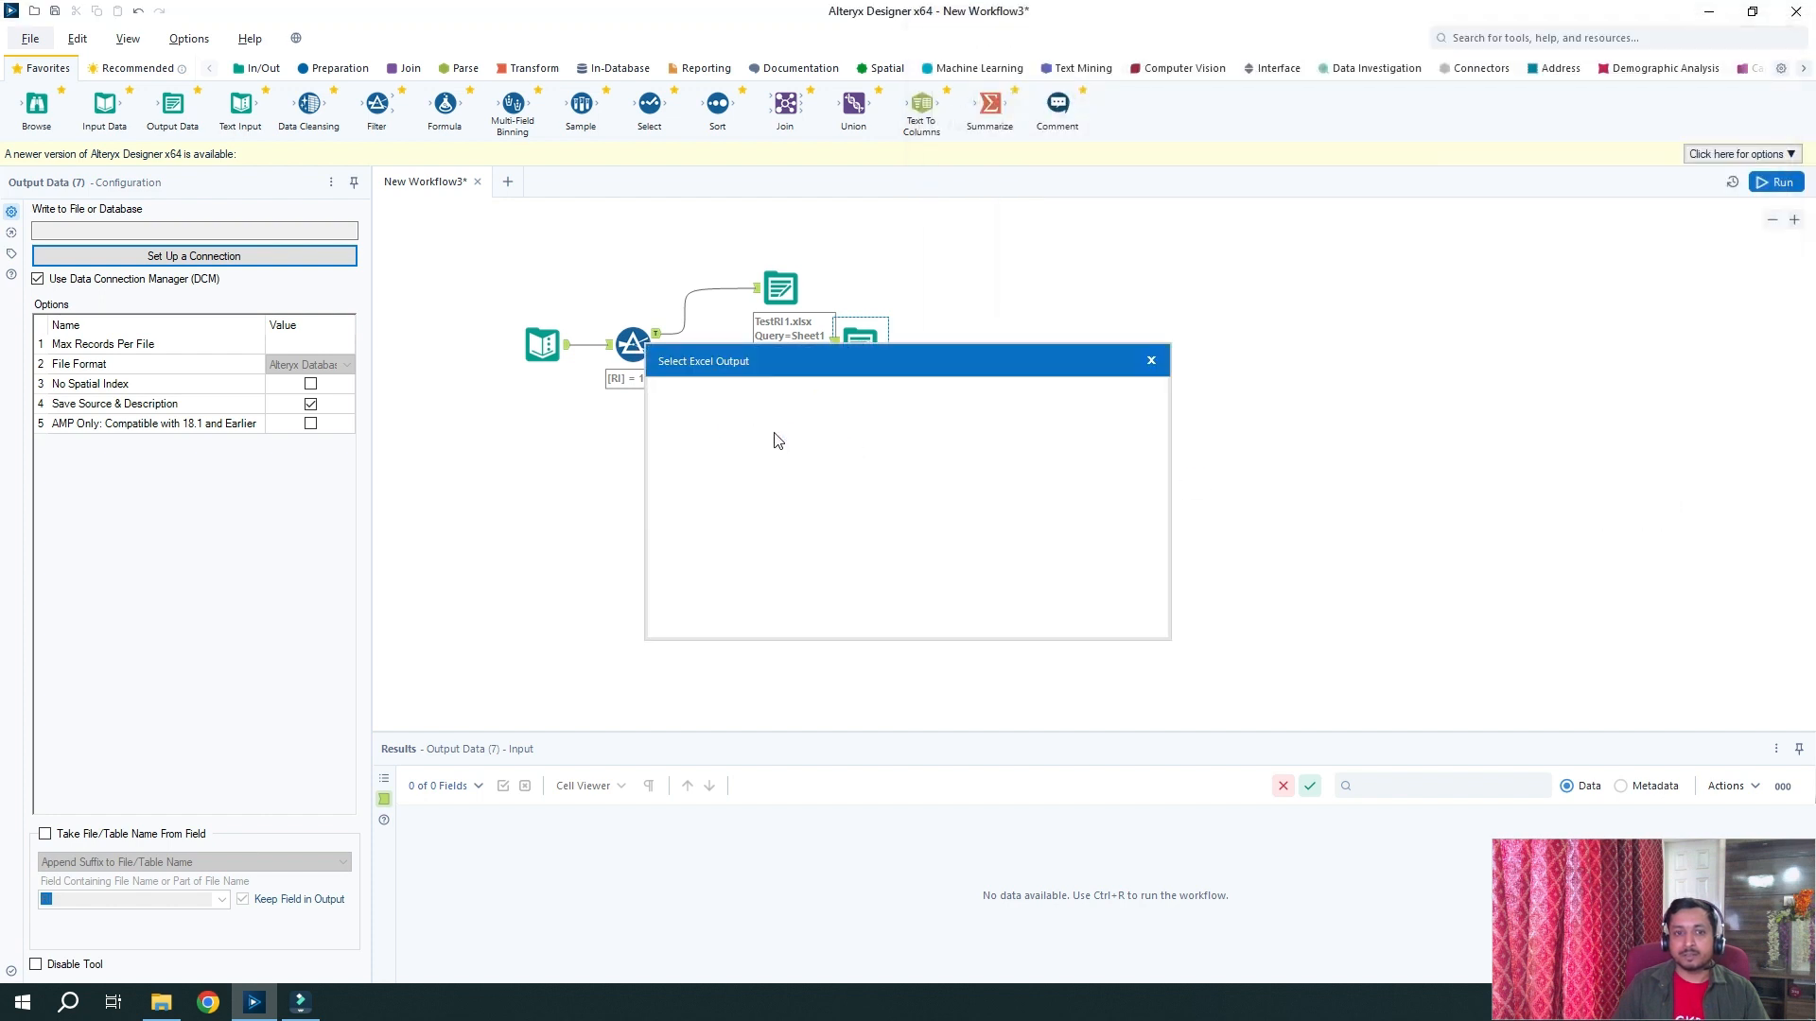
pyautogui.click(764, 434)
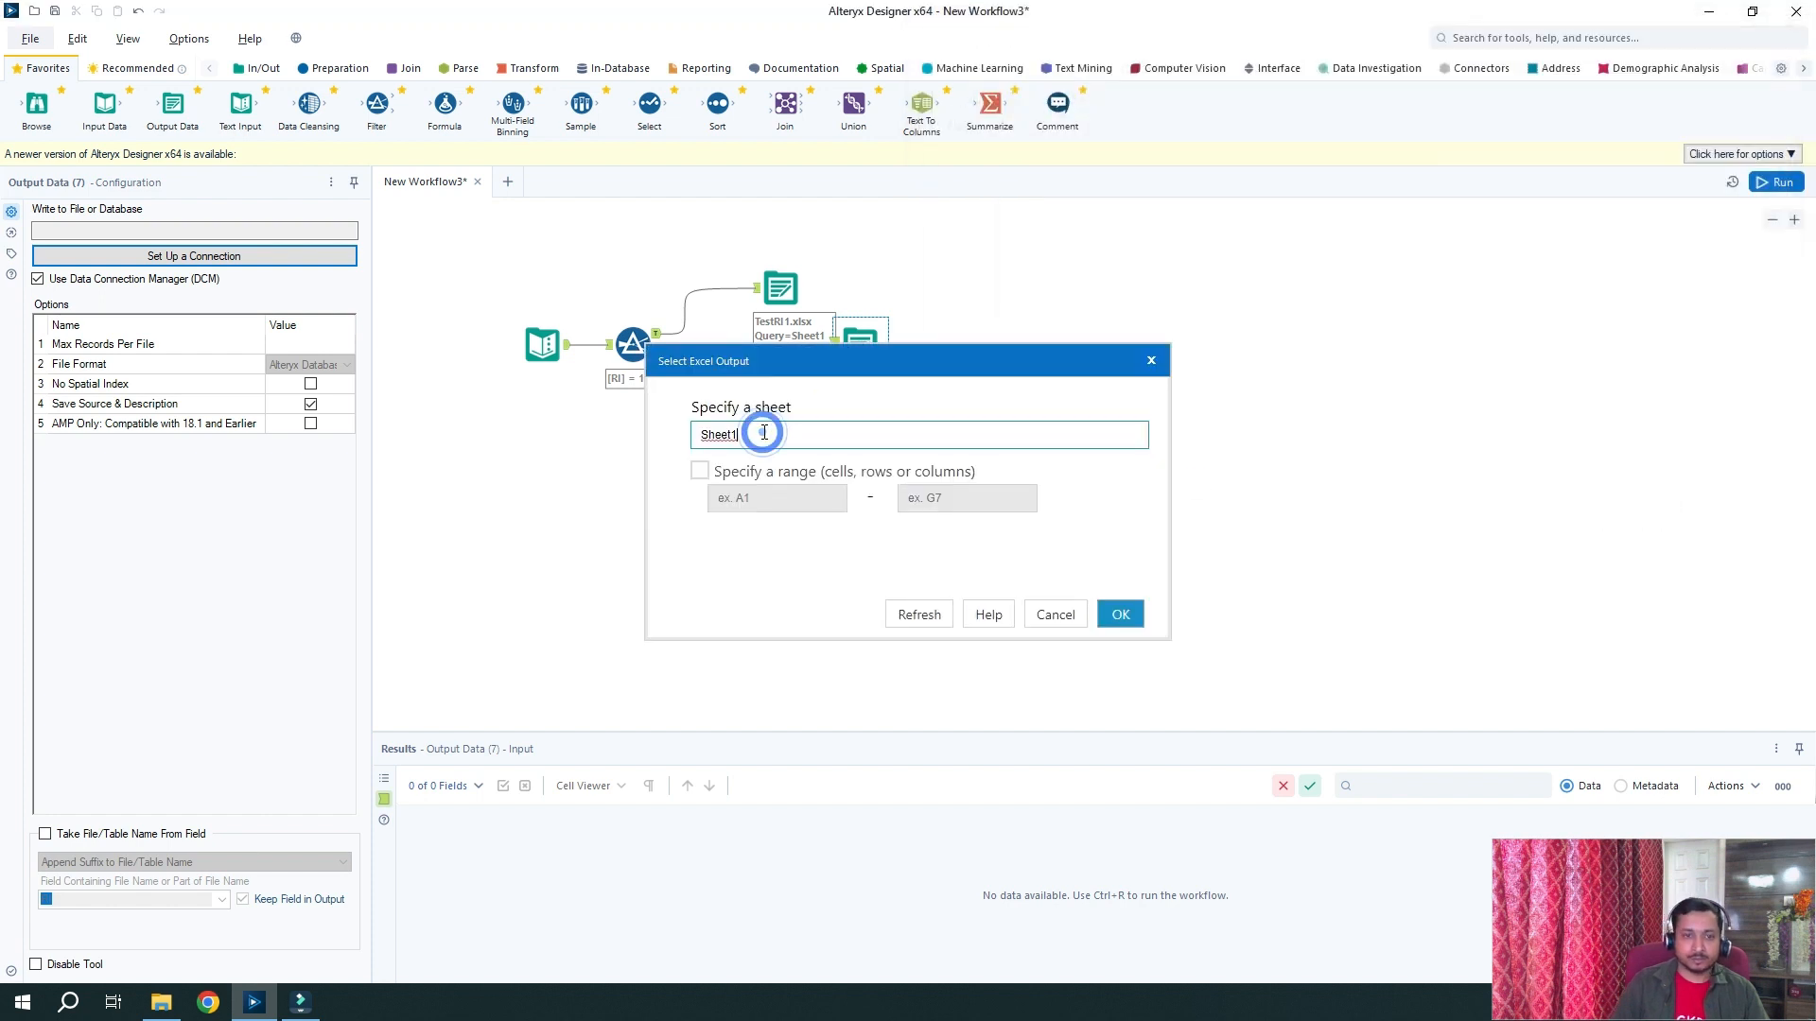
pyautogui.press('BackSpace')
pyautogui.write('2')
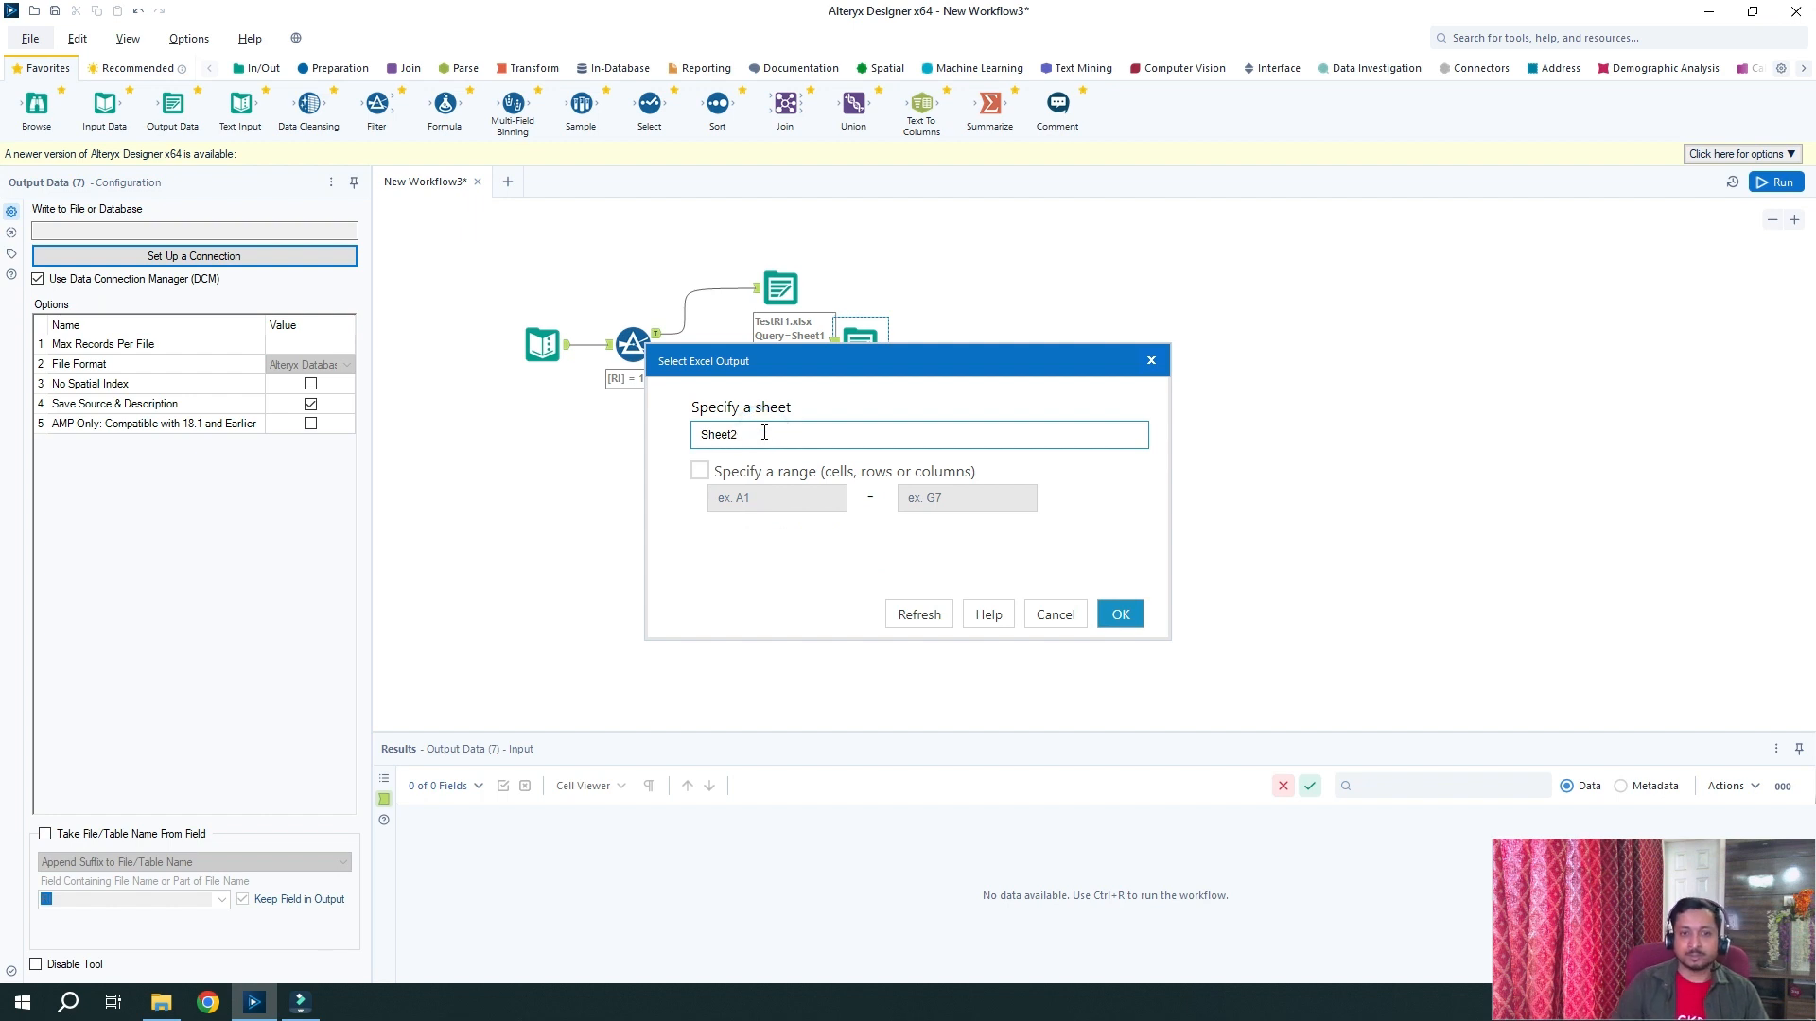
pyautogui.click(1123, 618)
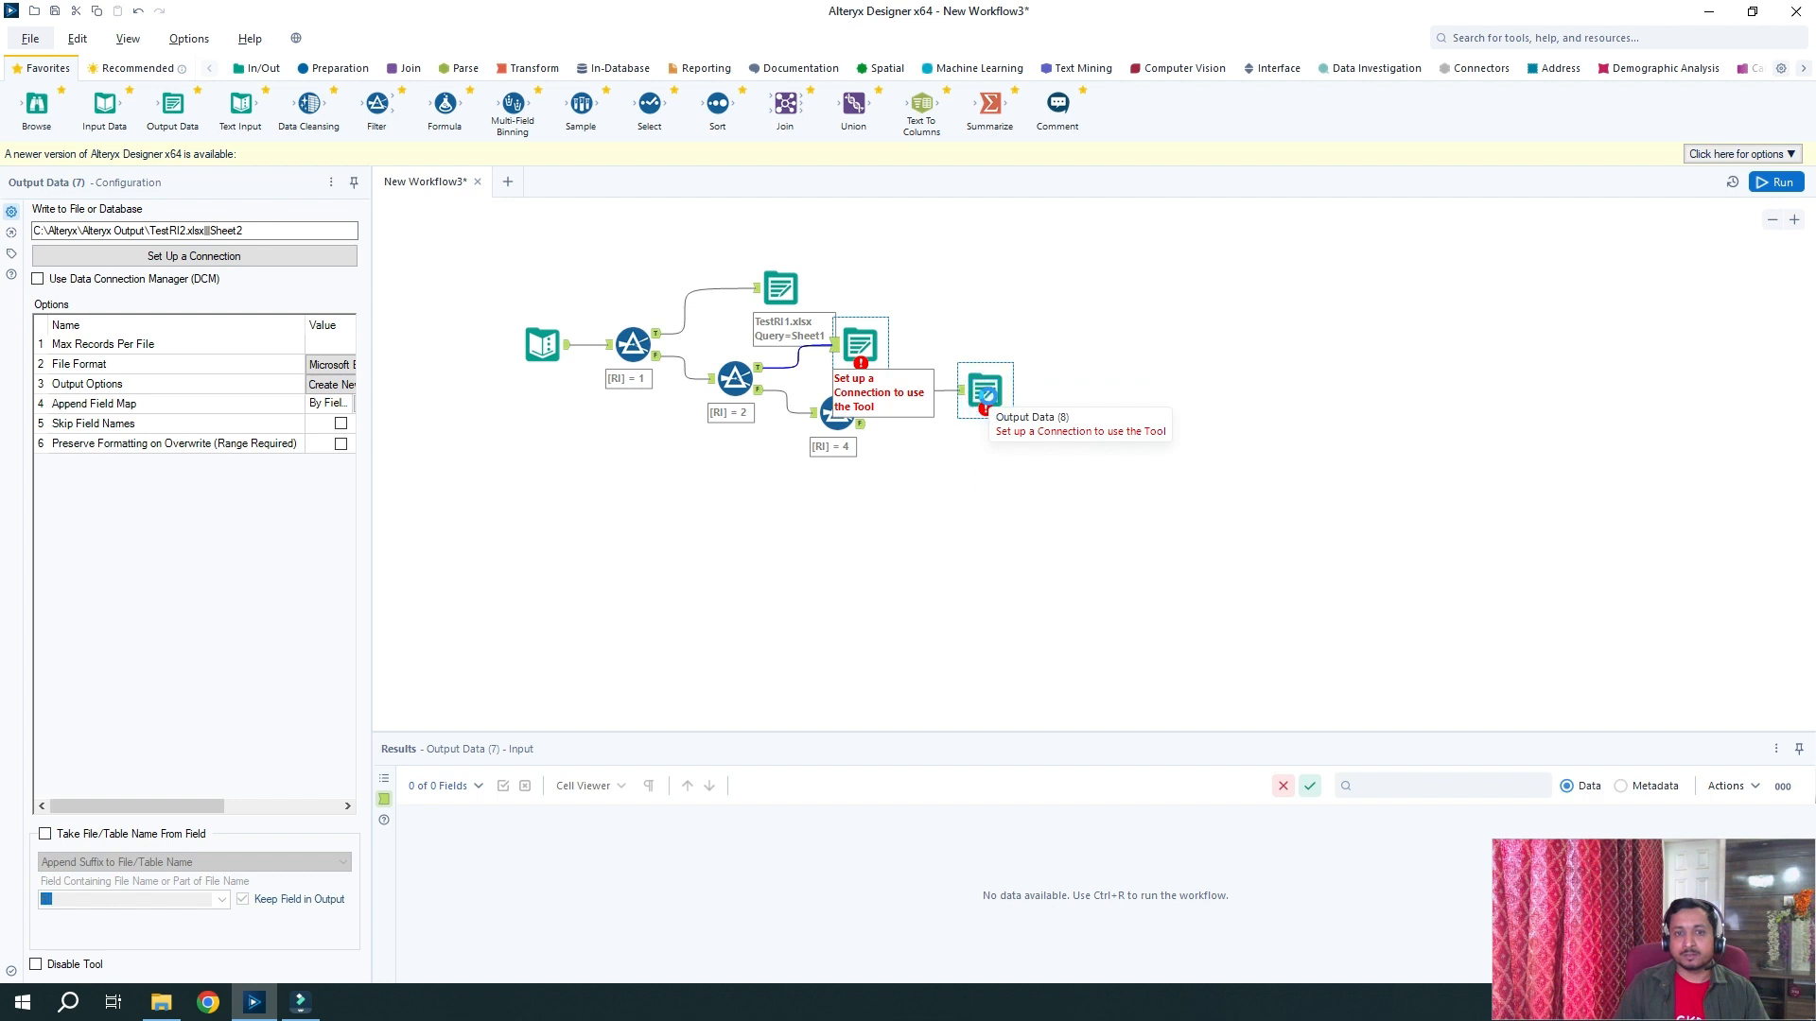
pyautogui.click(985, 394)
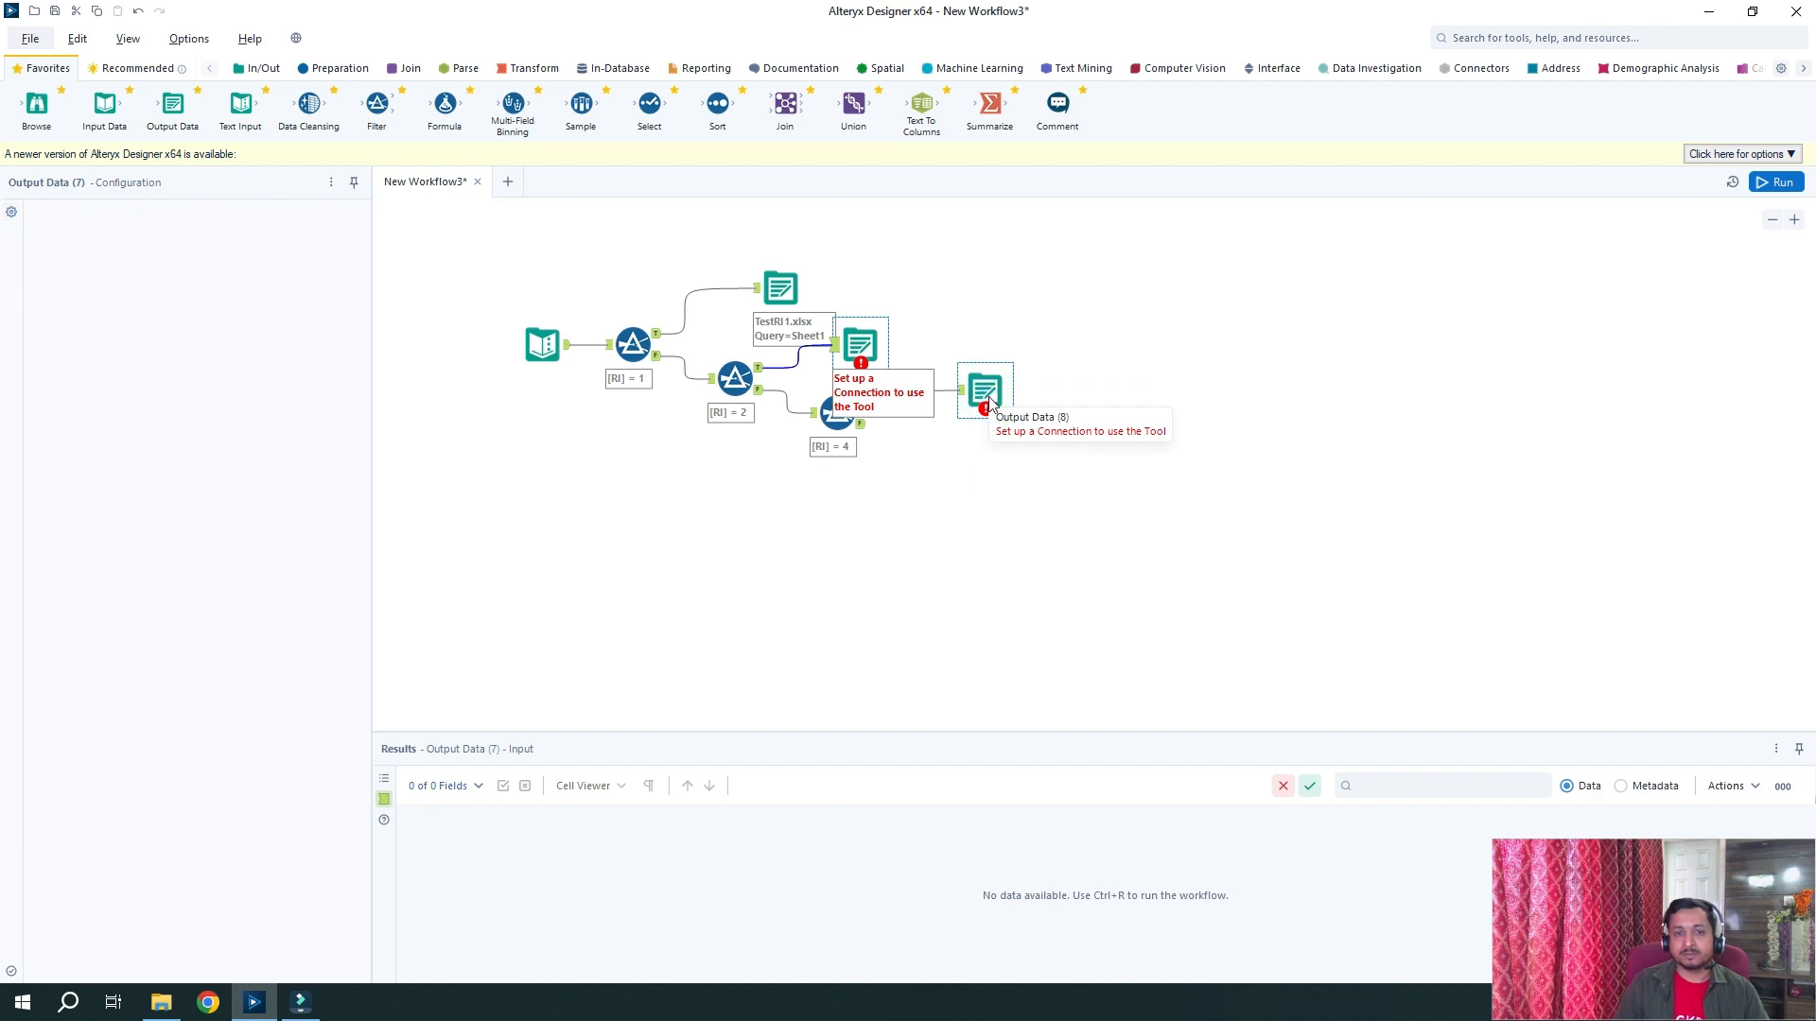
# Point Output Data (8) to the Excel file TestRI4.xlsx, writing to Sheet4
pyautogui.click(255, 258)
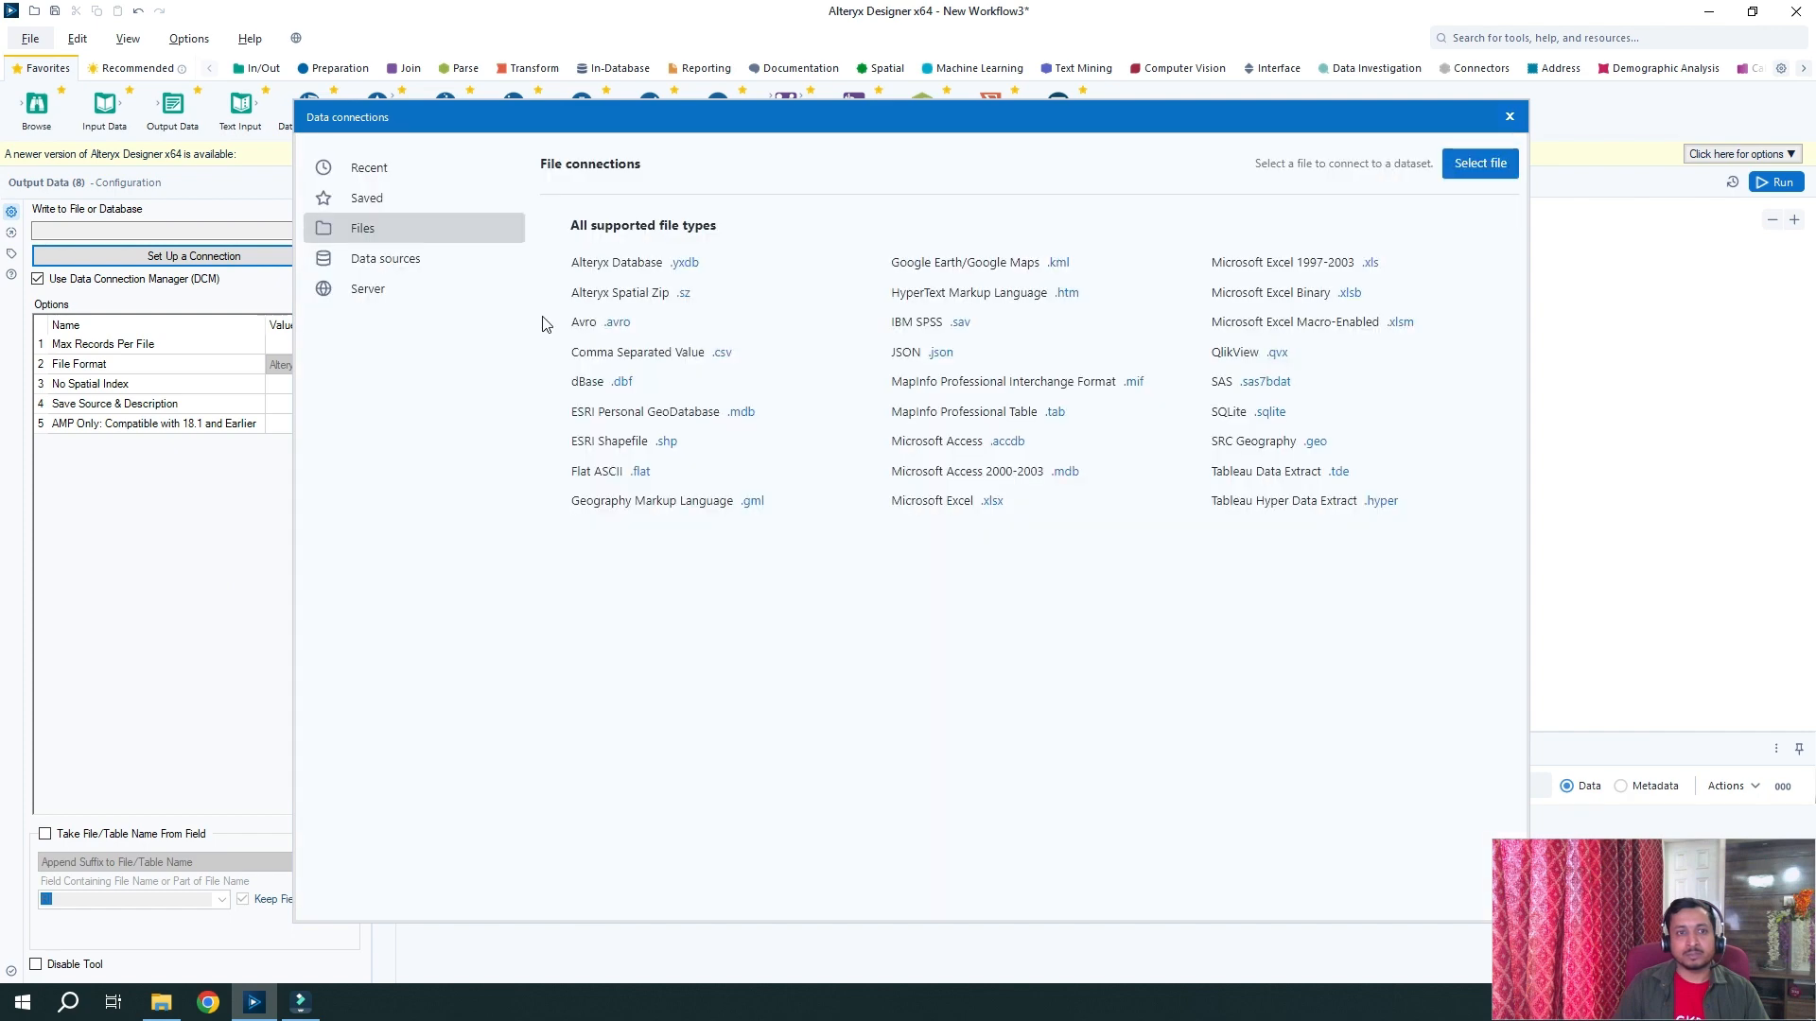
pyautogui.click(993, 501)
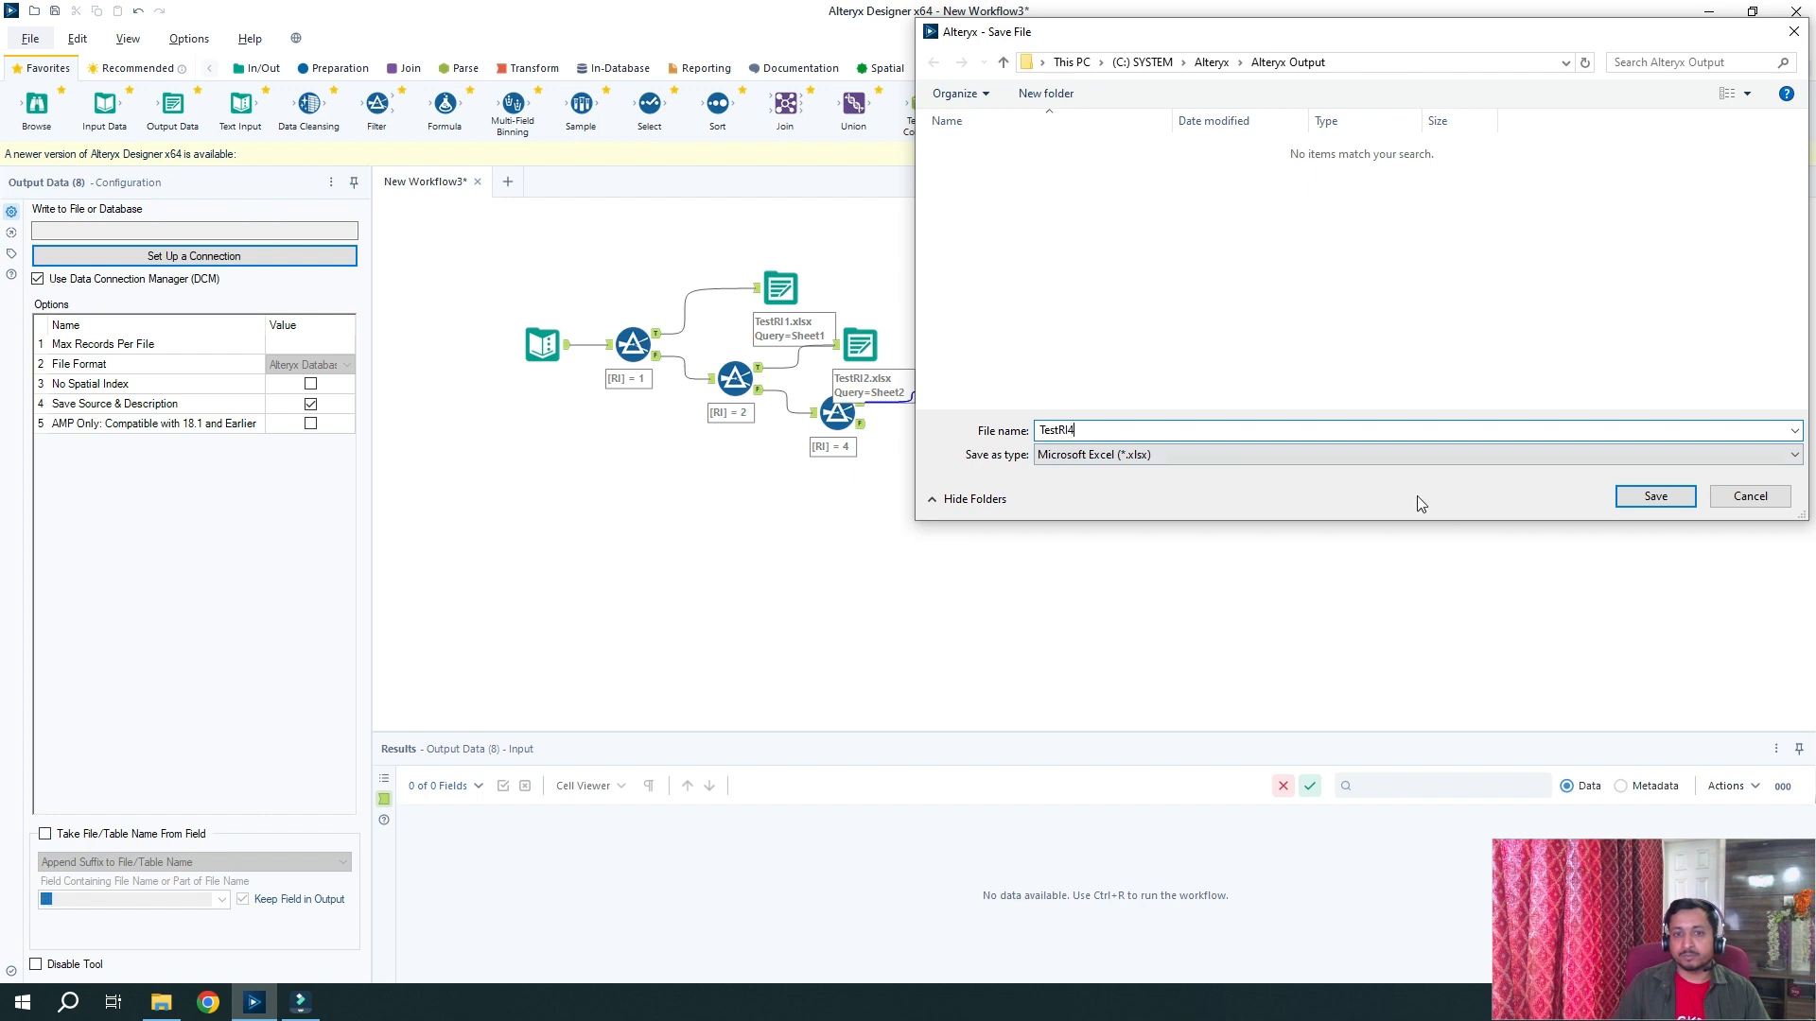
pyautogui.click(1656, 497)
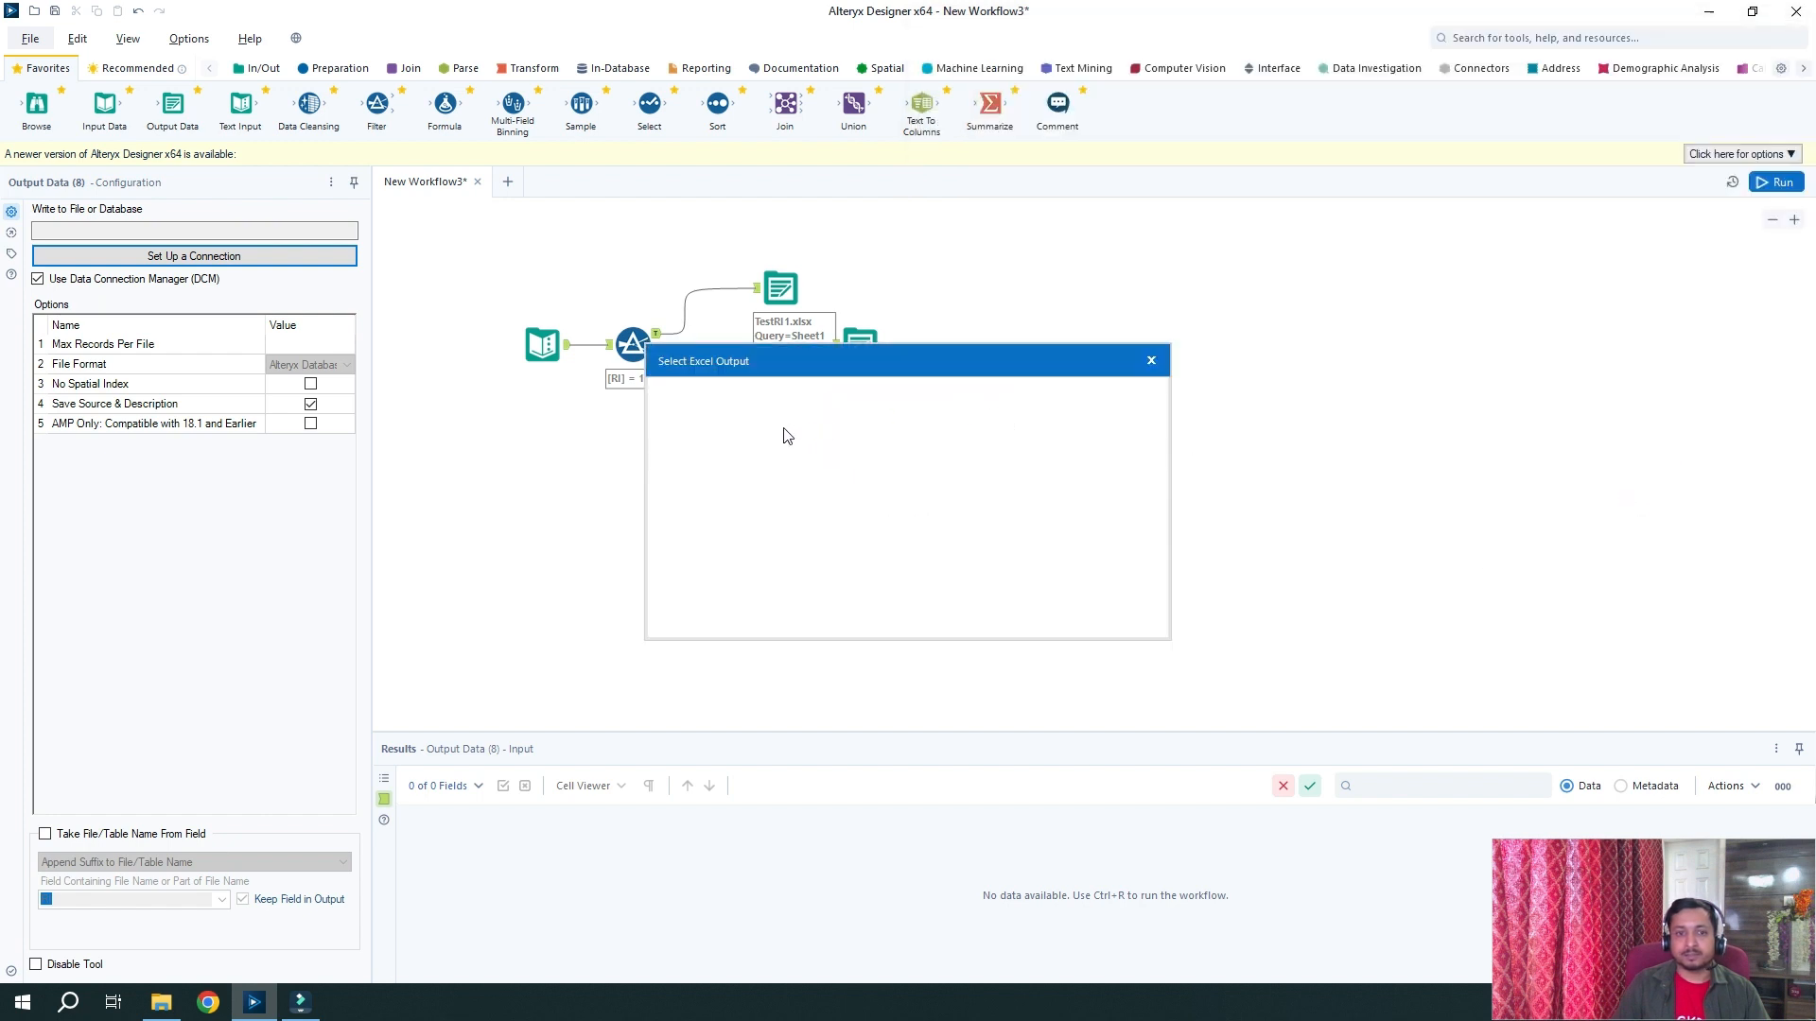
pyautogui.click(766, 435)
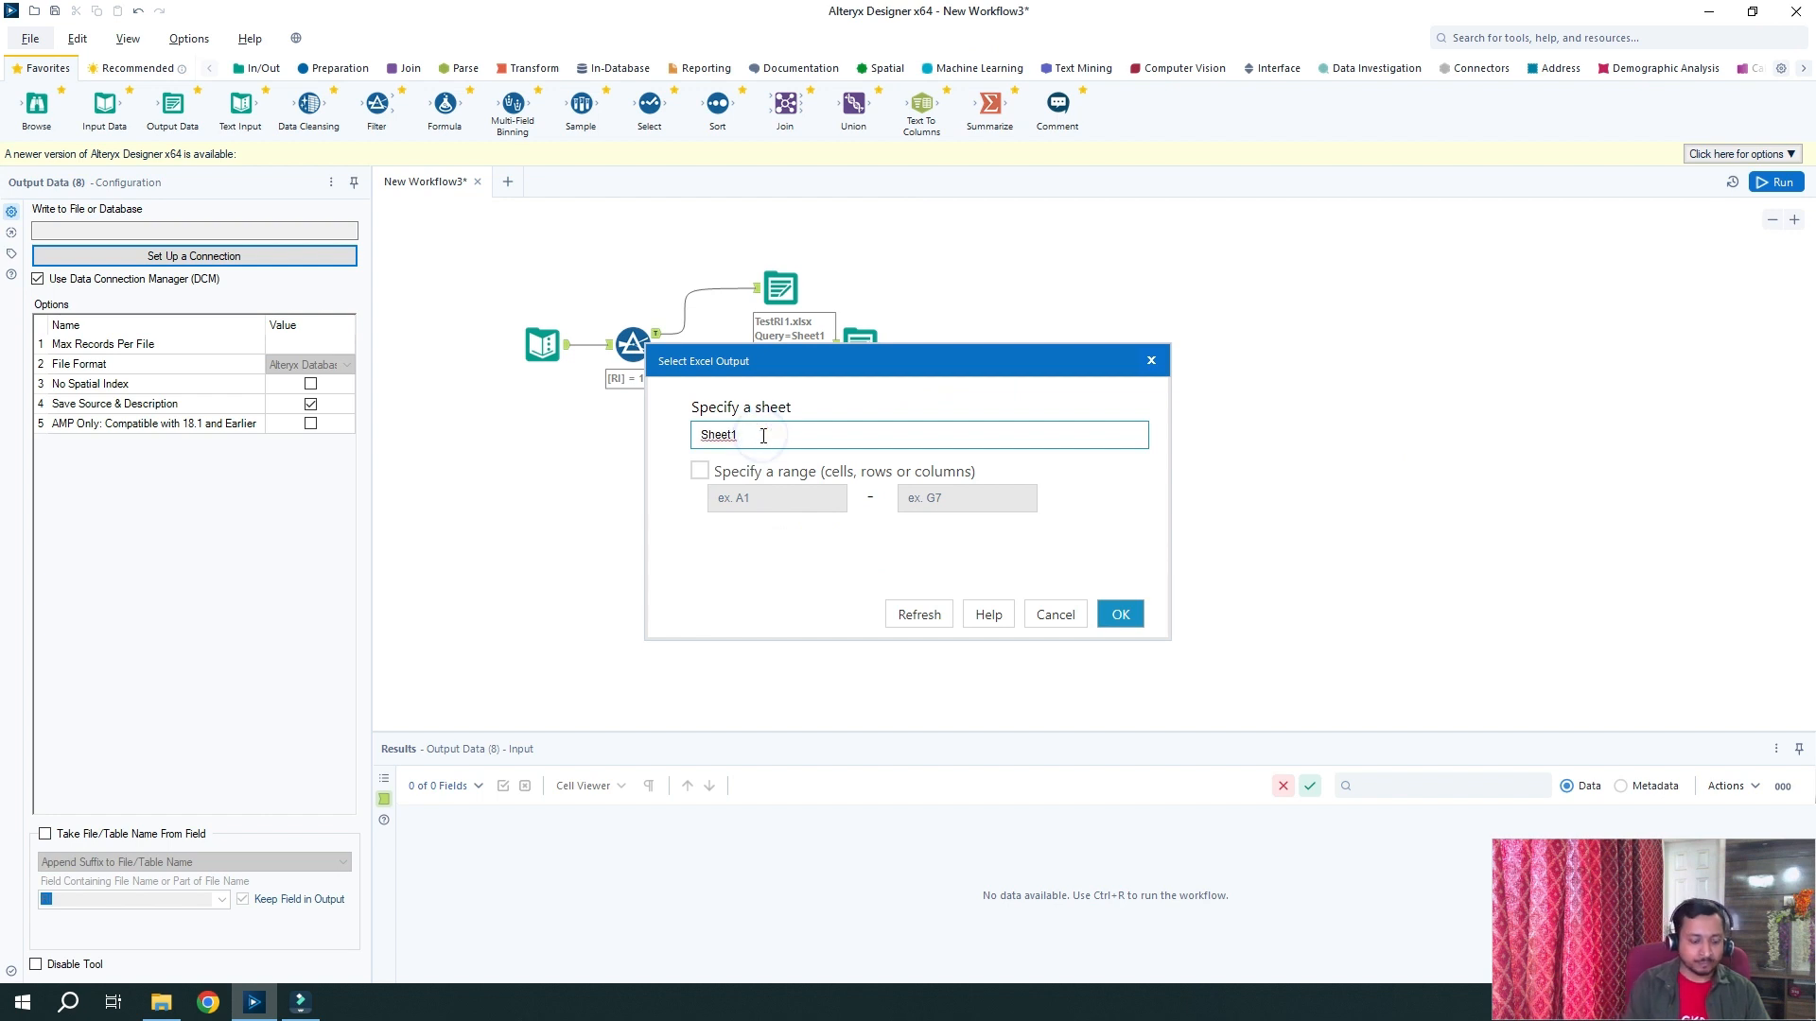
pyautogui.press('BackSpace')
pyautogui.write('4')
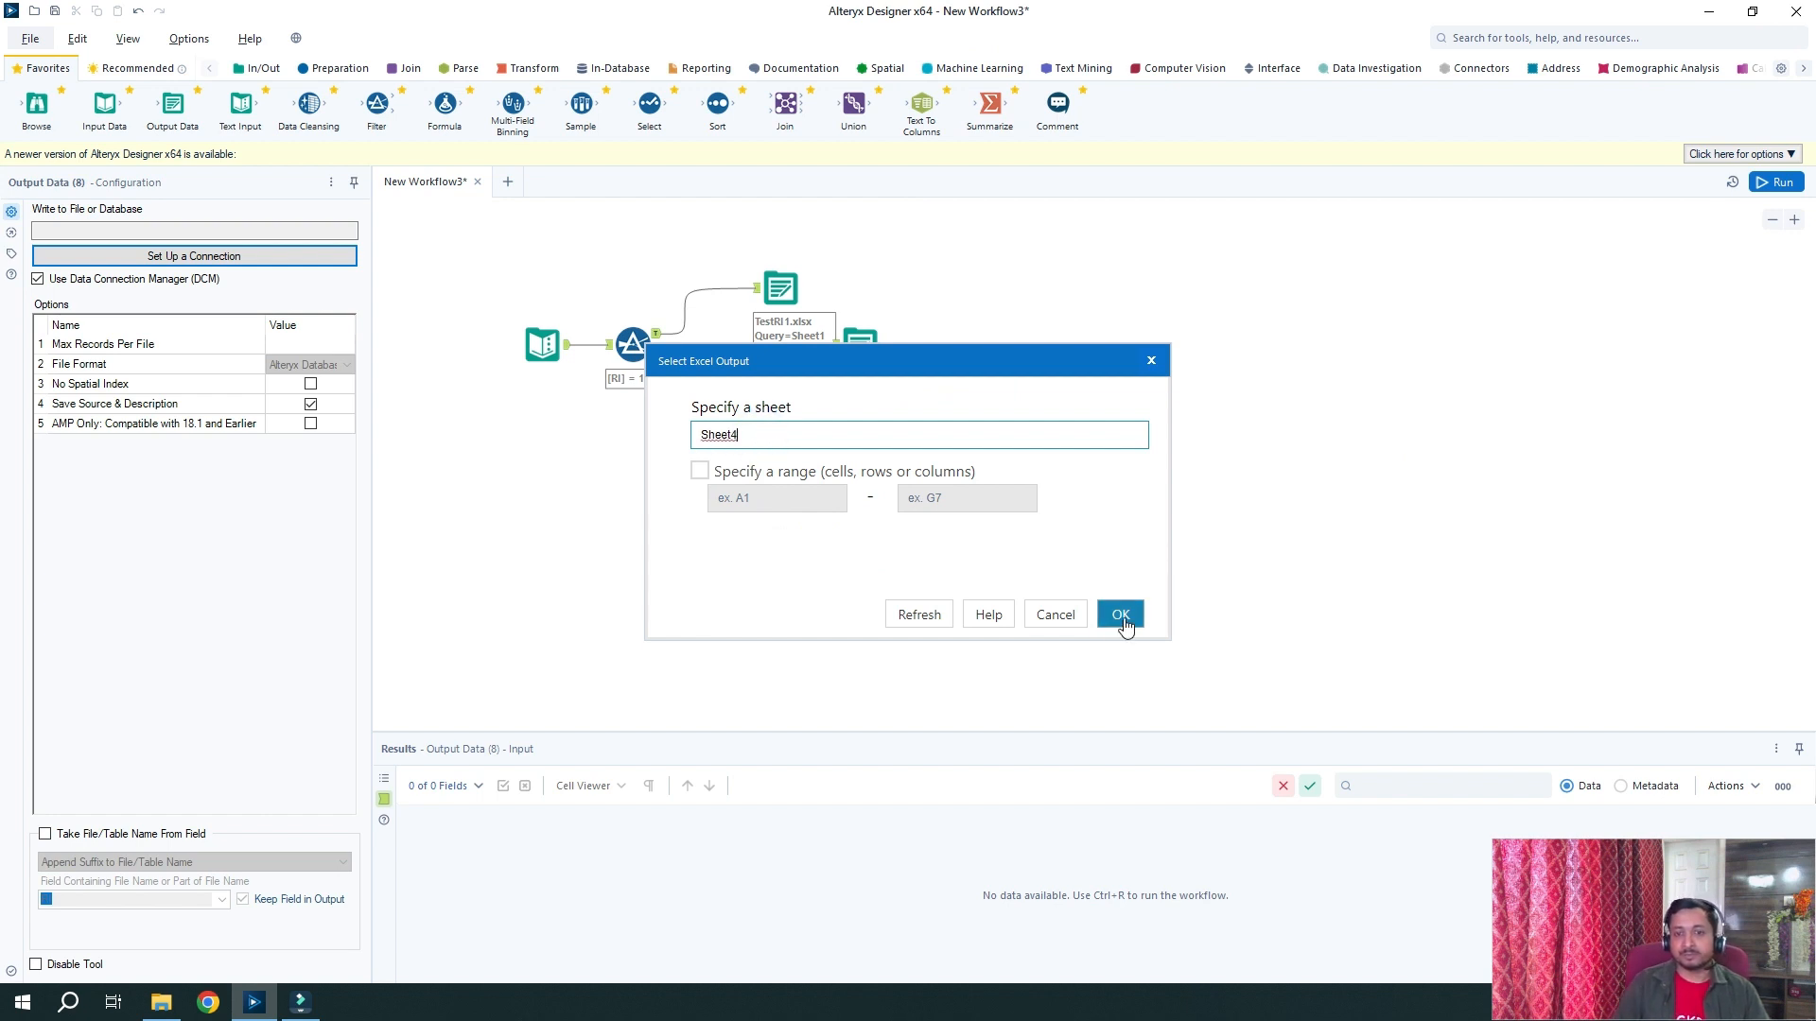
pyautogui.click(1115, 614)
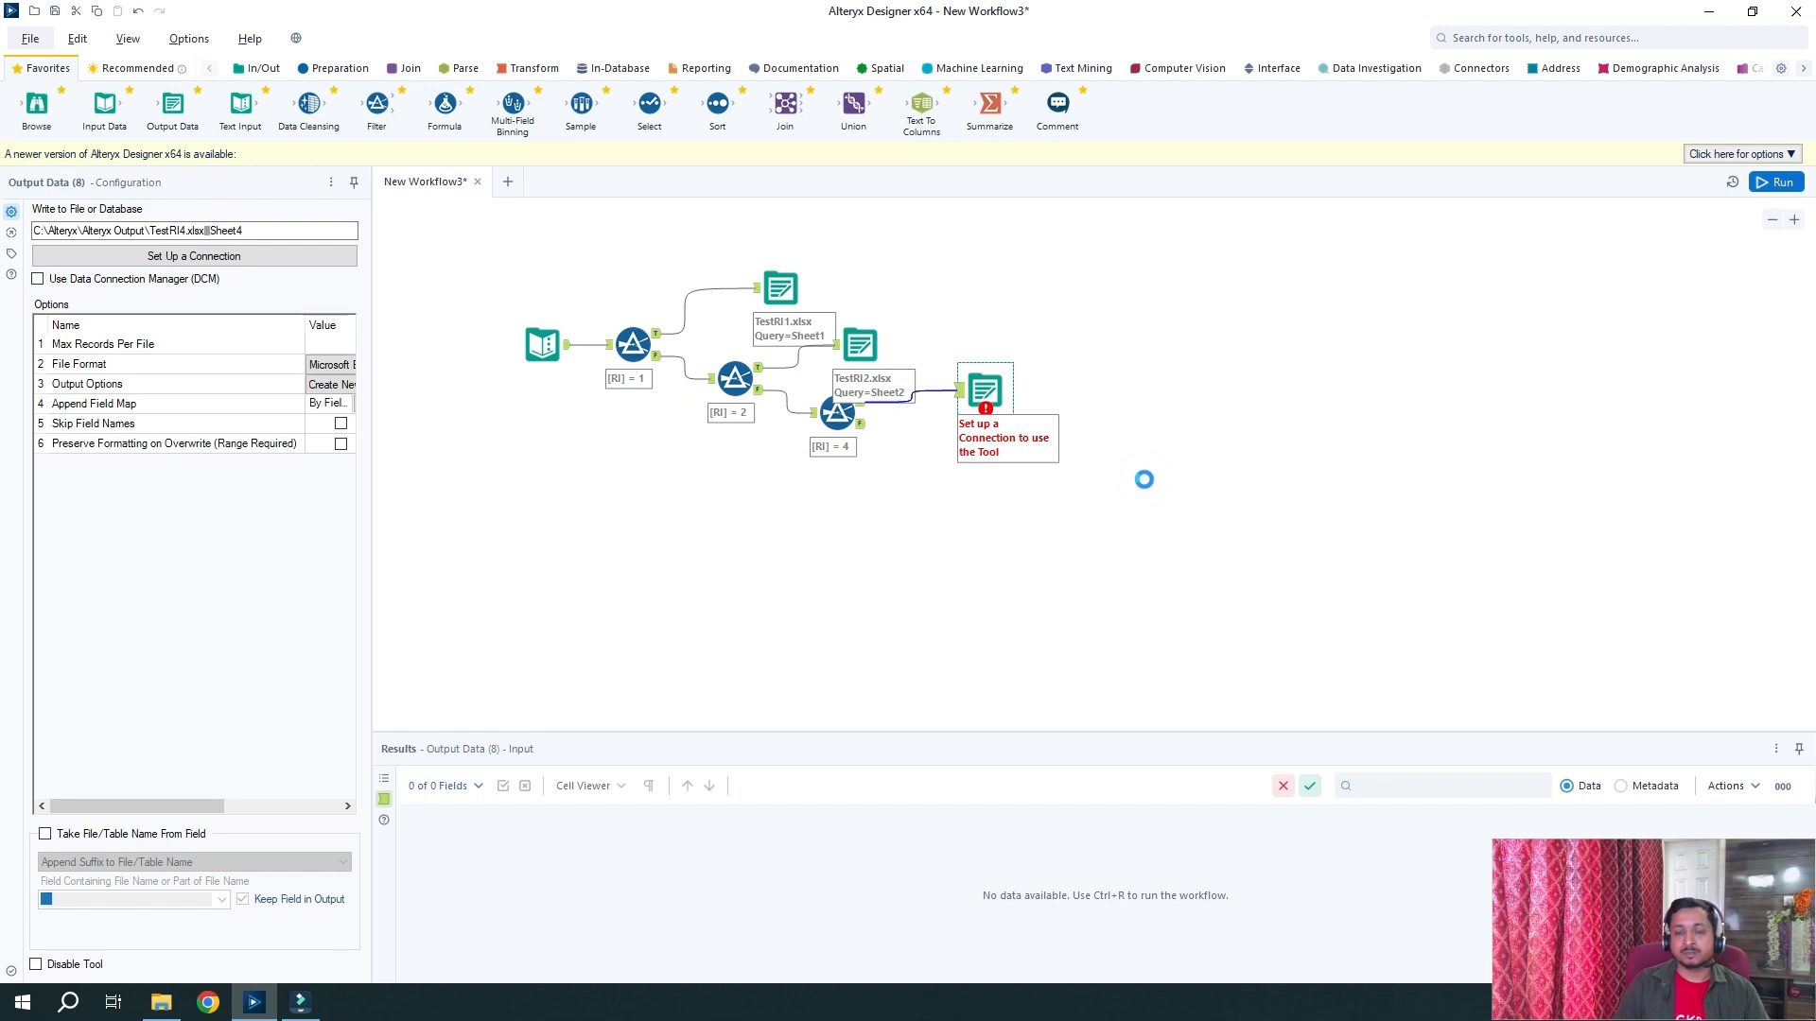
# Run the workflow and view TestRI1, TestRI2 and TestRI4 in the Alteryx Output folder
pyautogui.click(1777, 182)
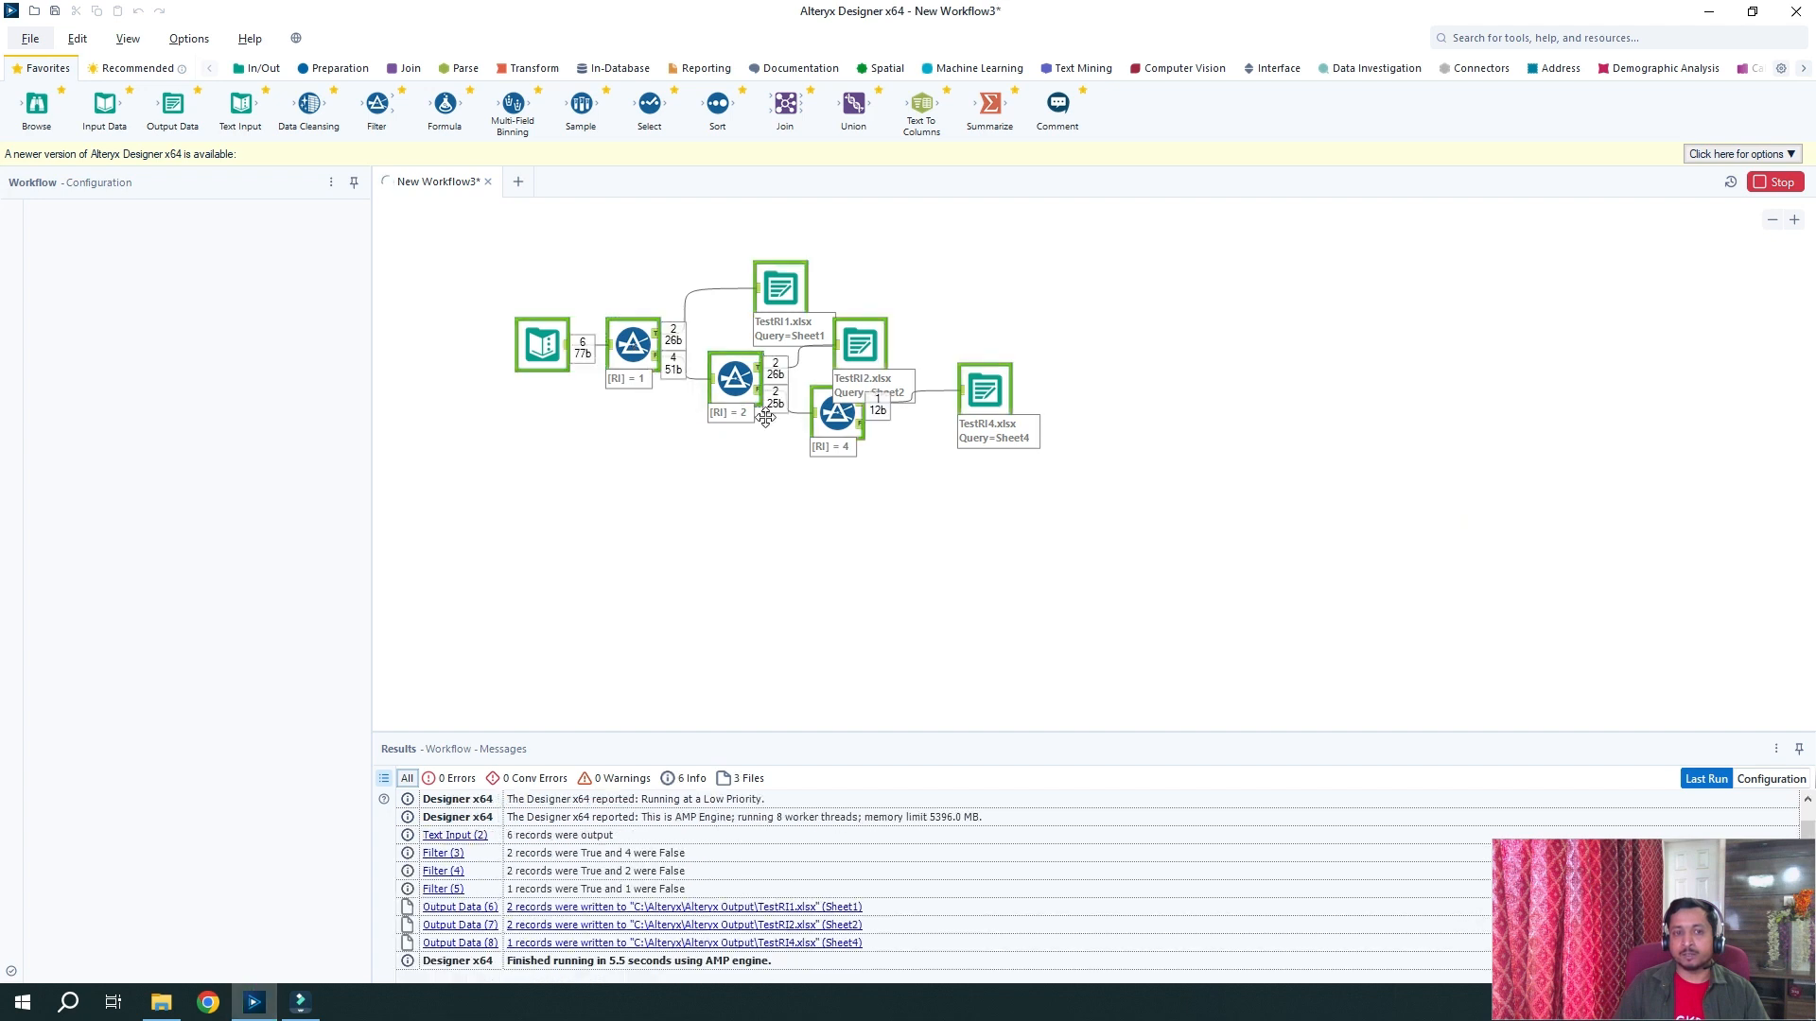
pyautogui.click(173, 1006)
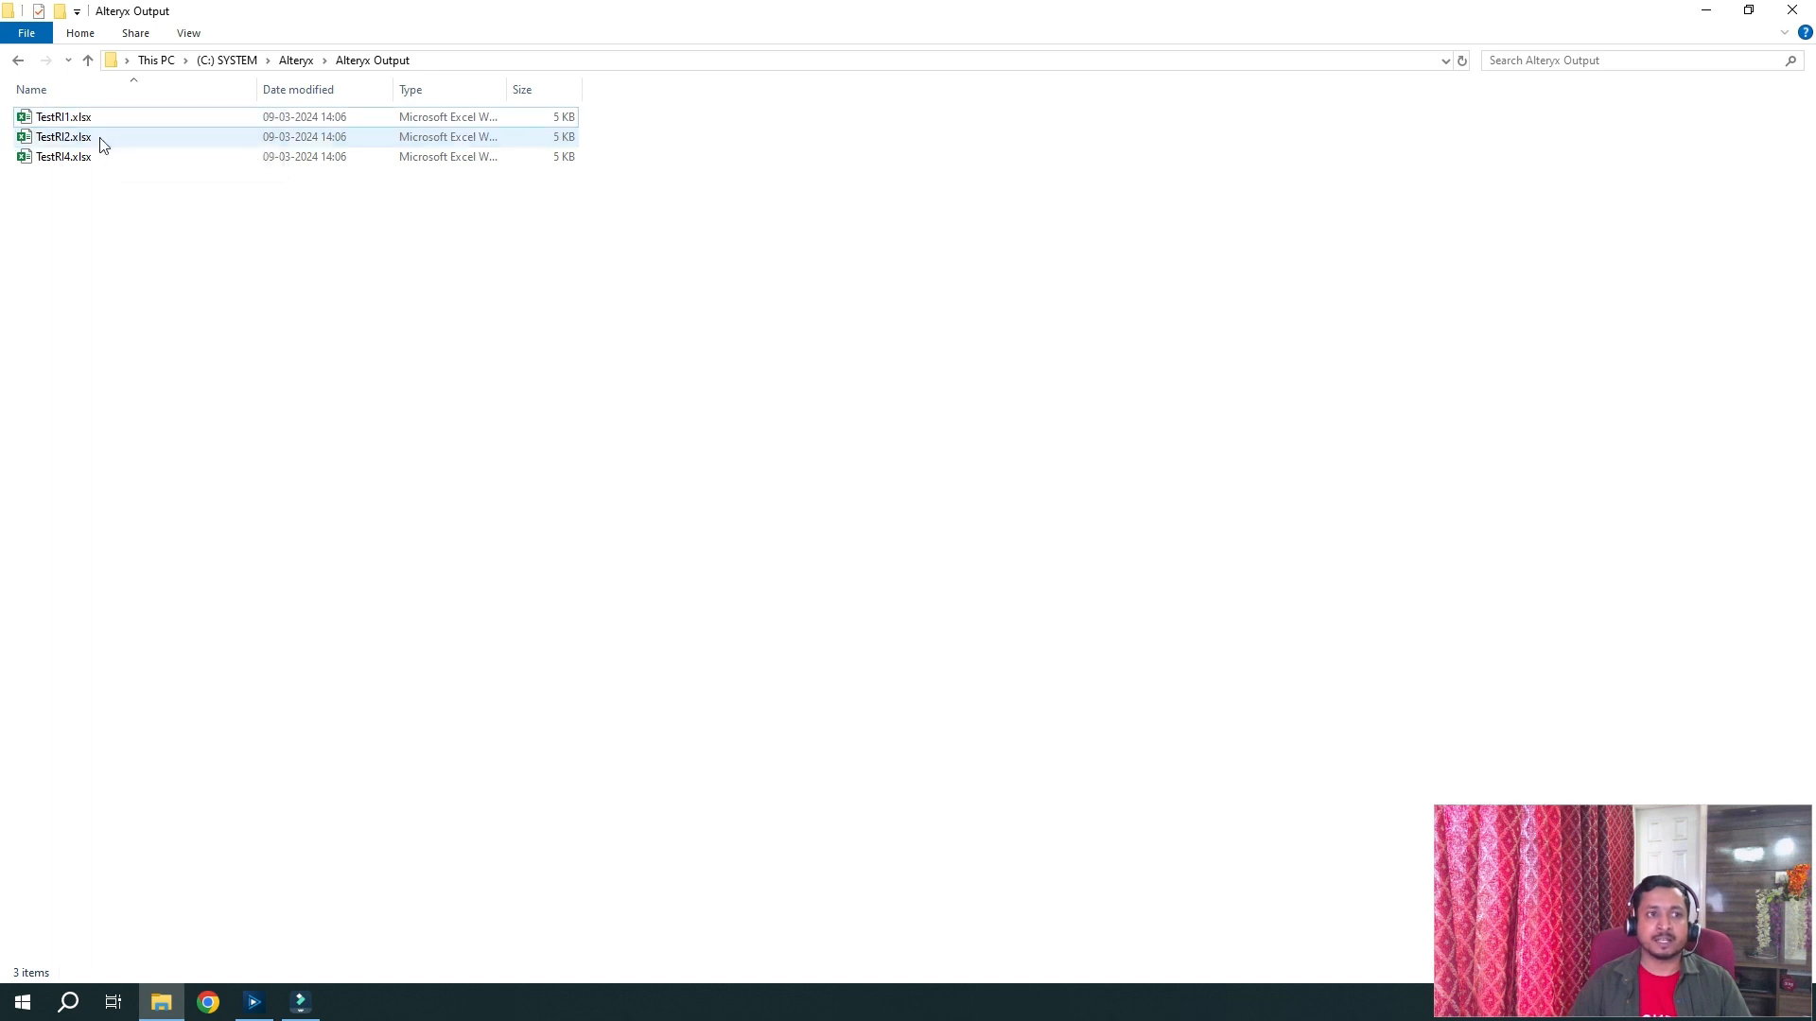
# Open TestRI1.xlsx in Excel
pyautogui.doubleClick(176, 117)
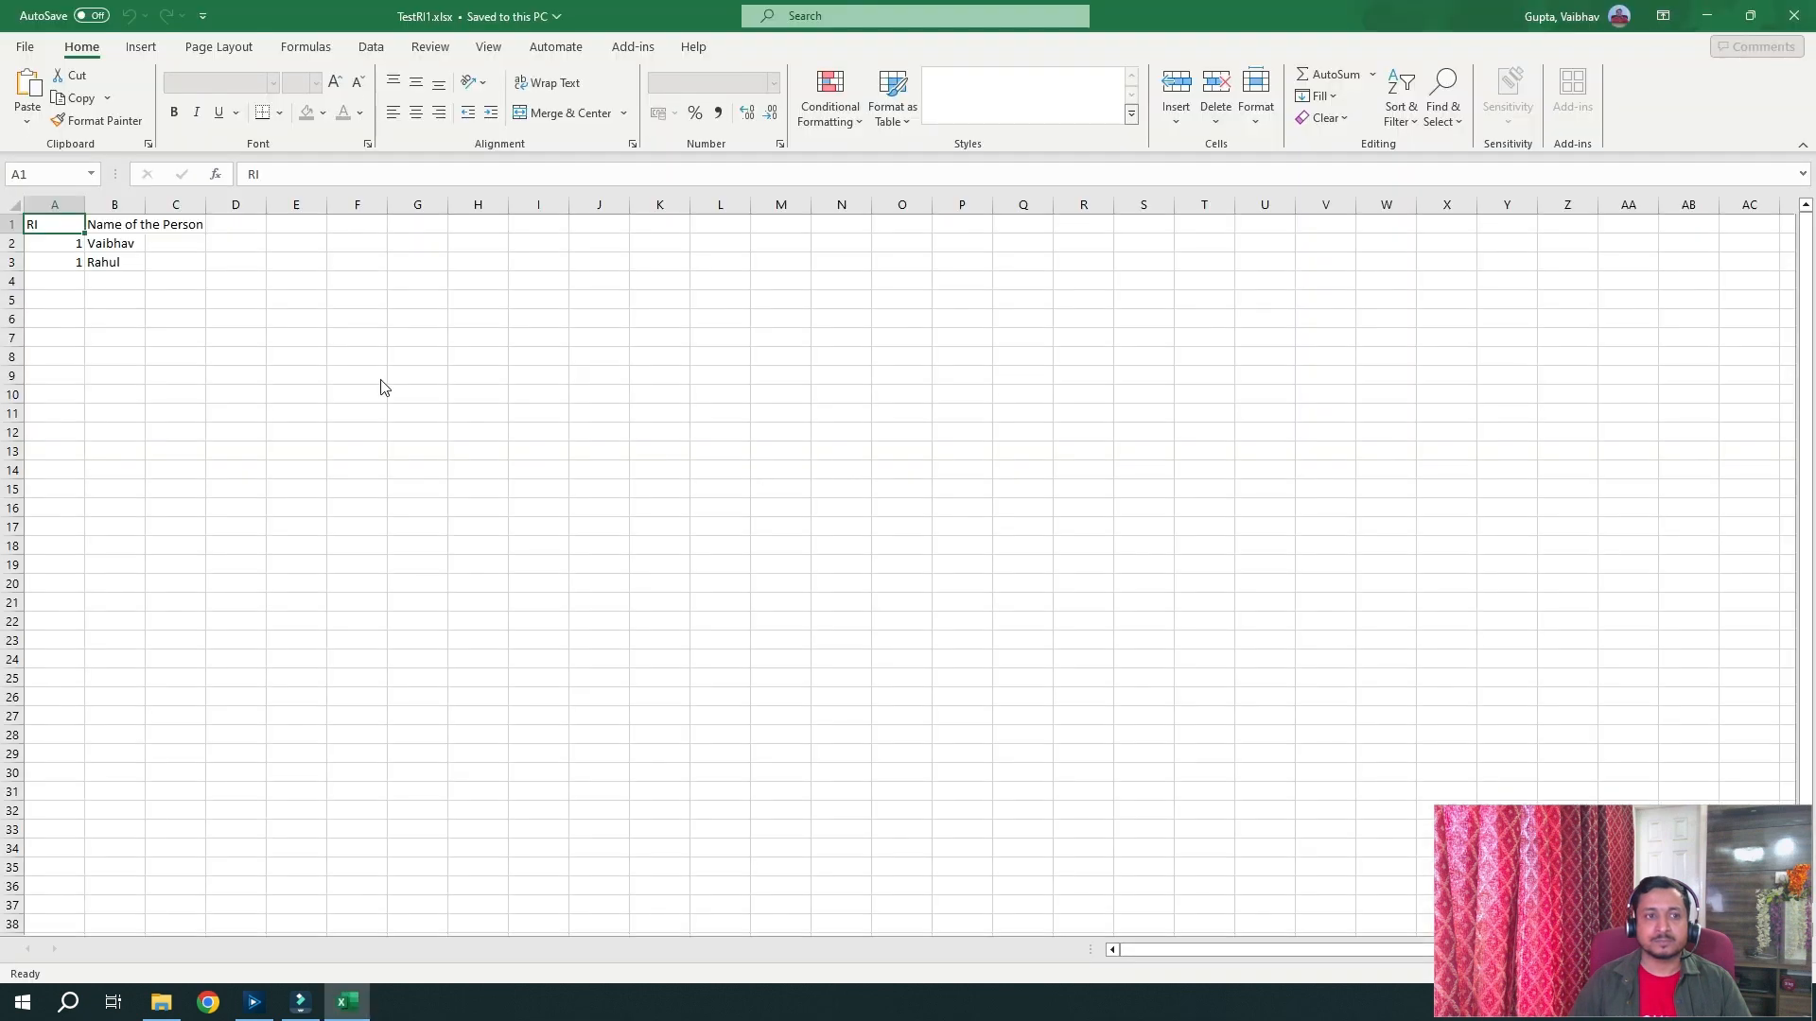
# Autofit column B to check the two RI 1 rows, then close Excel without saving
pyautogui.click(231, 296)
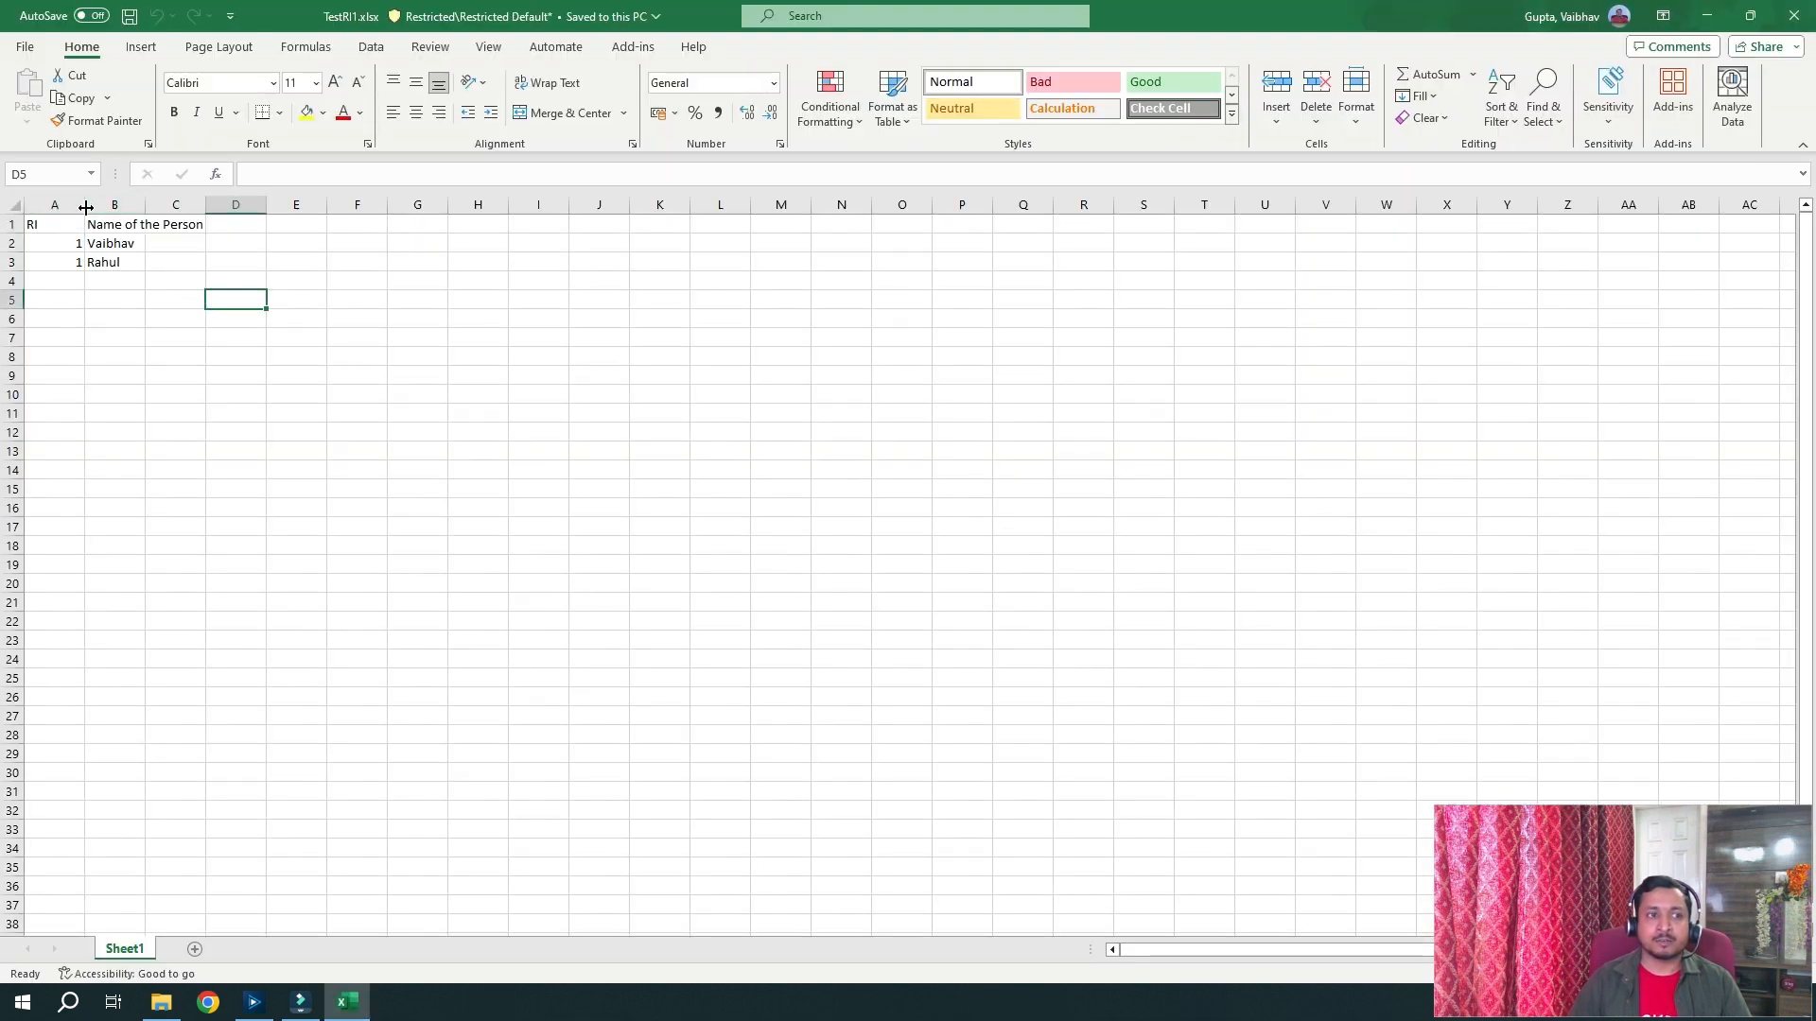
pyautogui.doubleClick(149, 205)
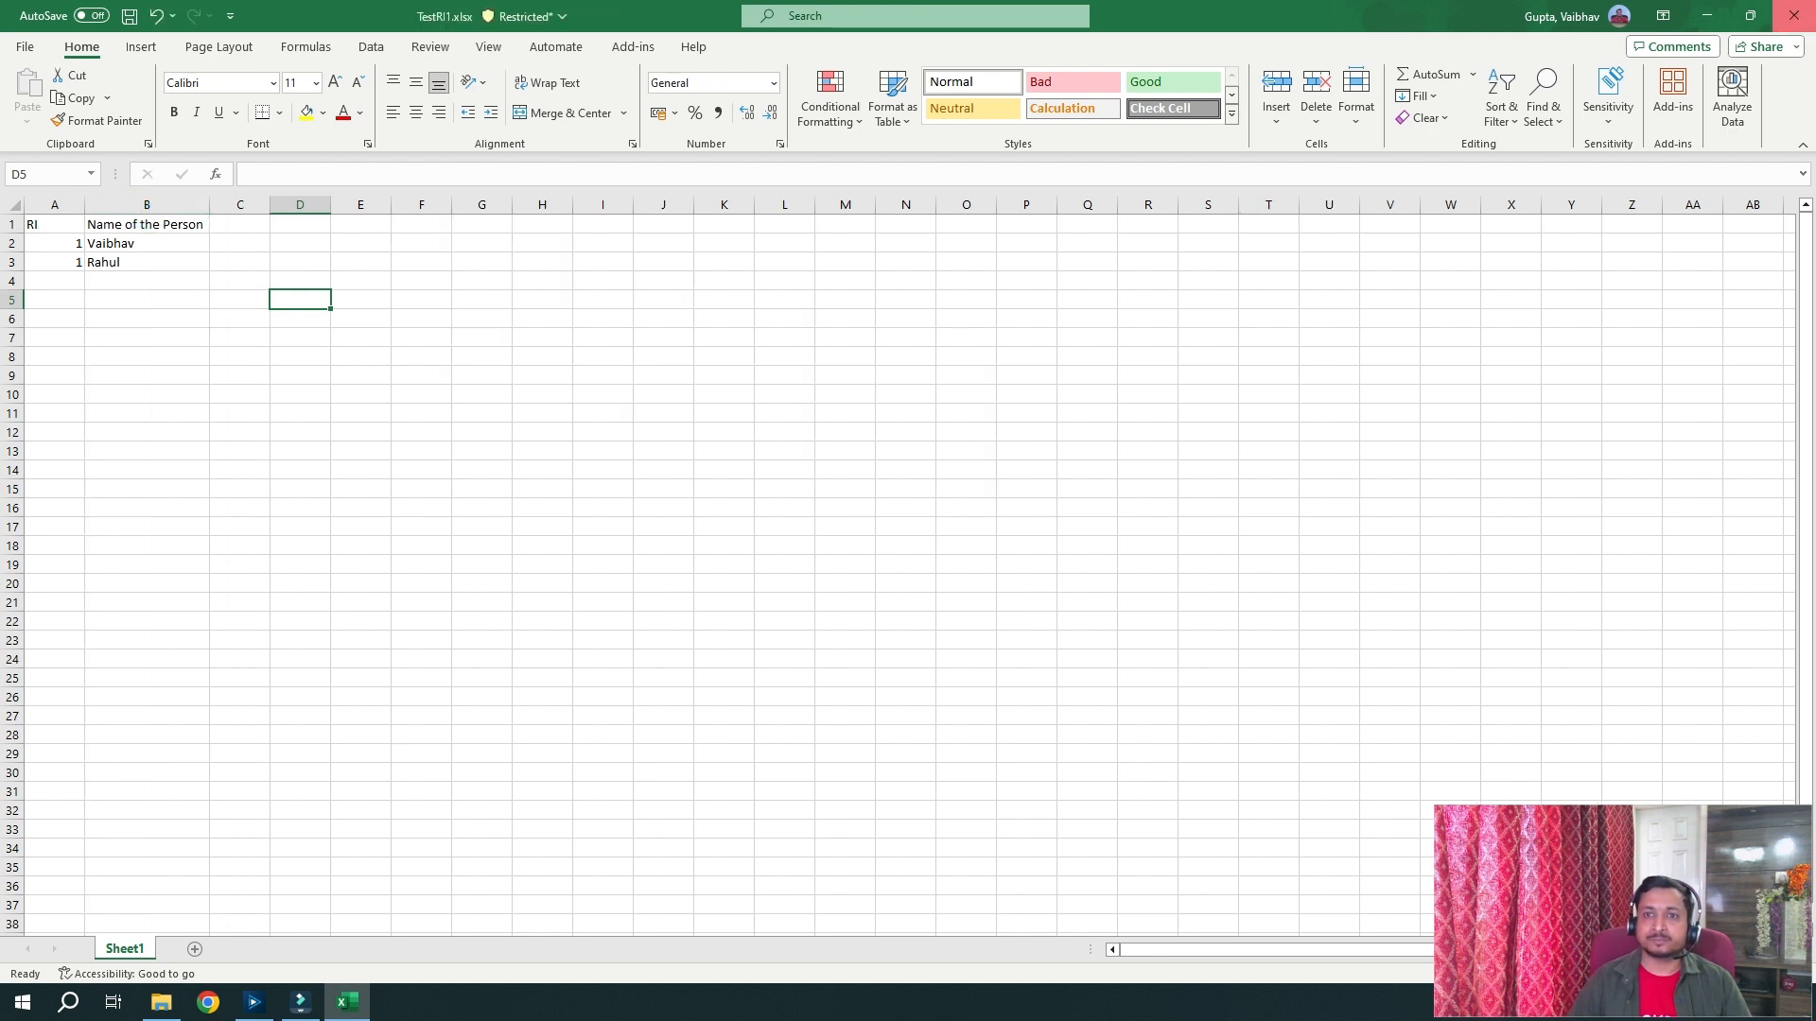
pyautogui.click(1794, 15)
pyautogui.click(946, 525)
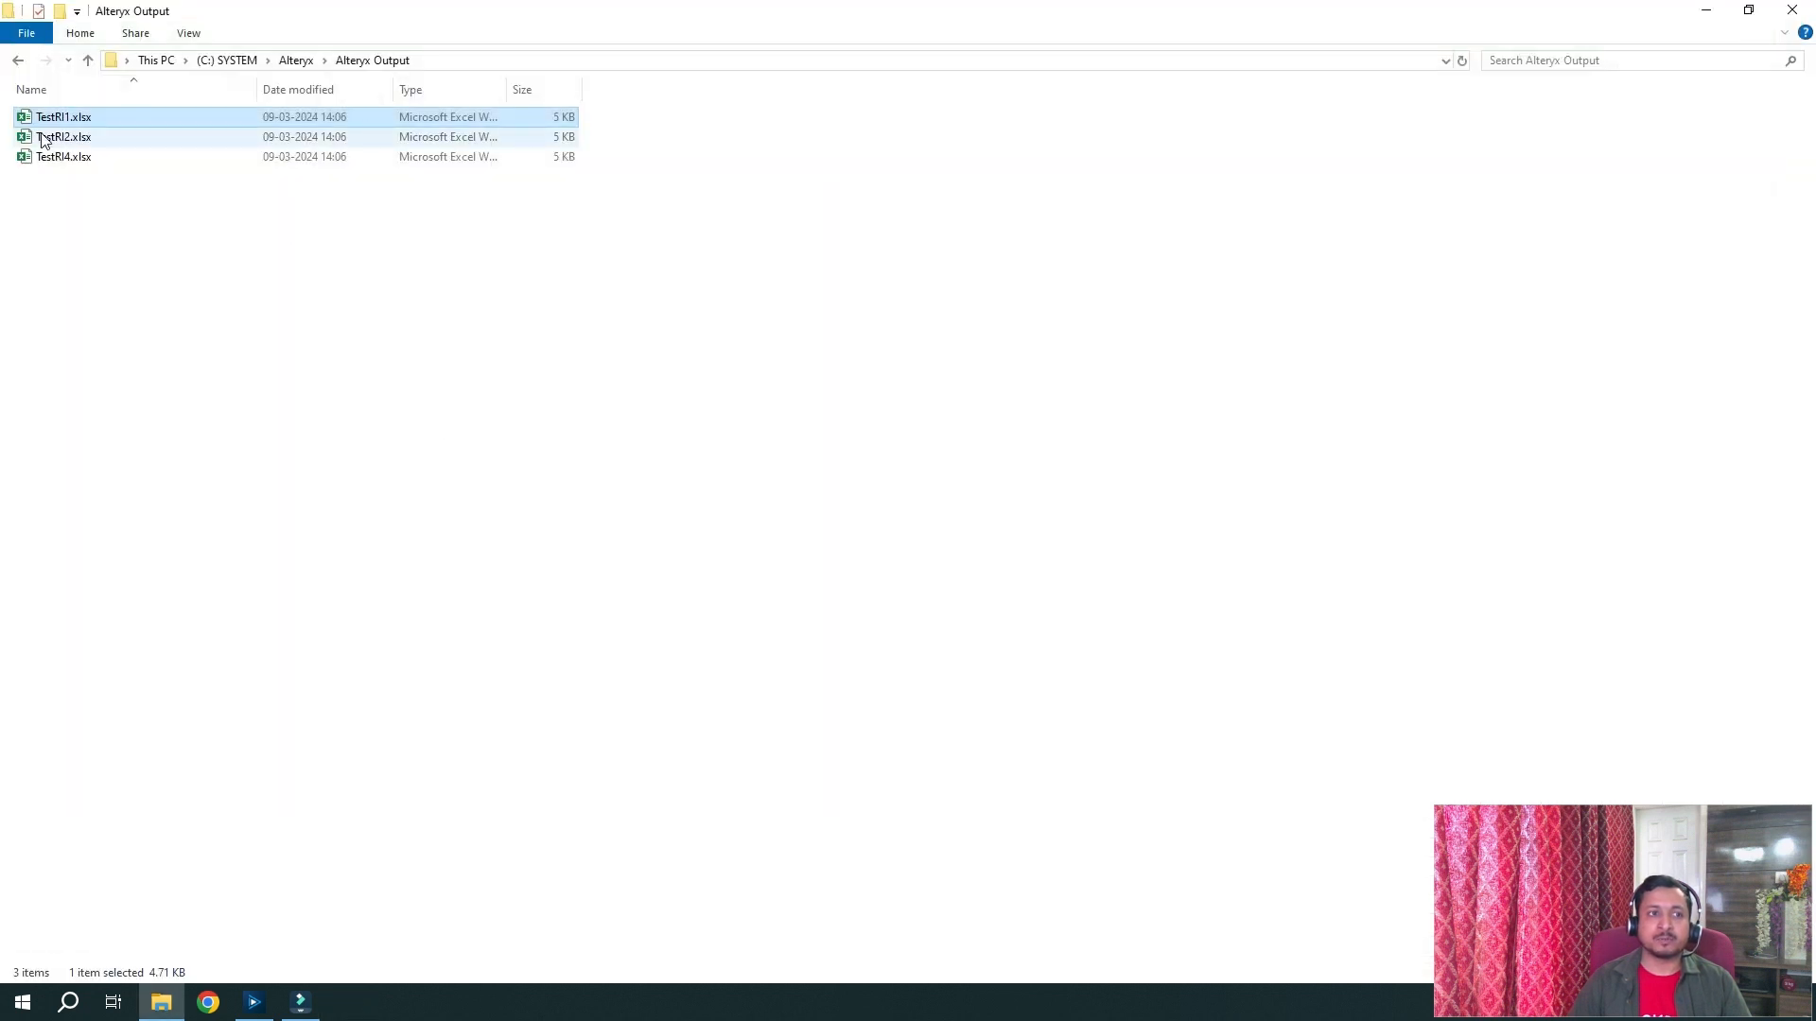
# Back in Alteryx, inspect the RI = 1 filter's records that feed TestRI1.xlsx
pyautogui.click(47, 141)
pyautogui.click(66, 157)
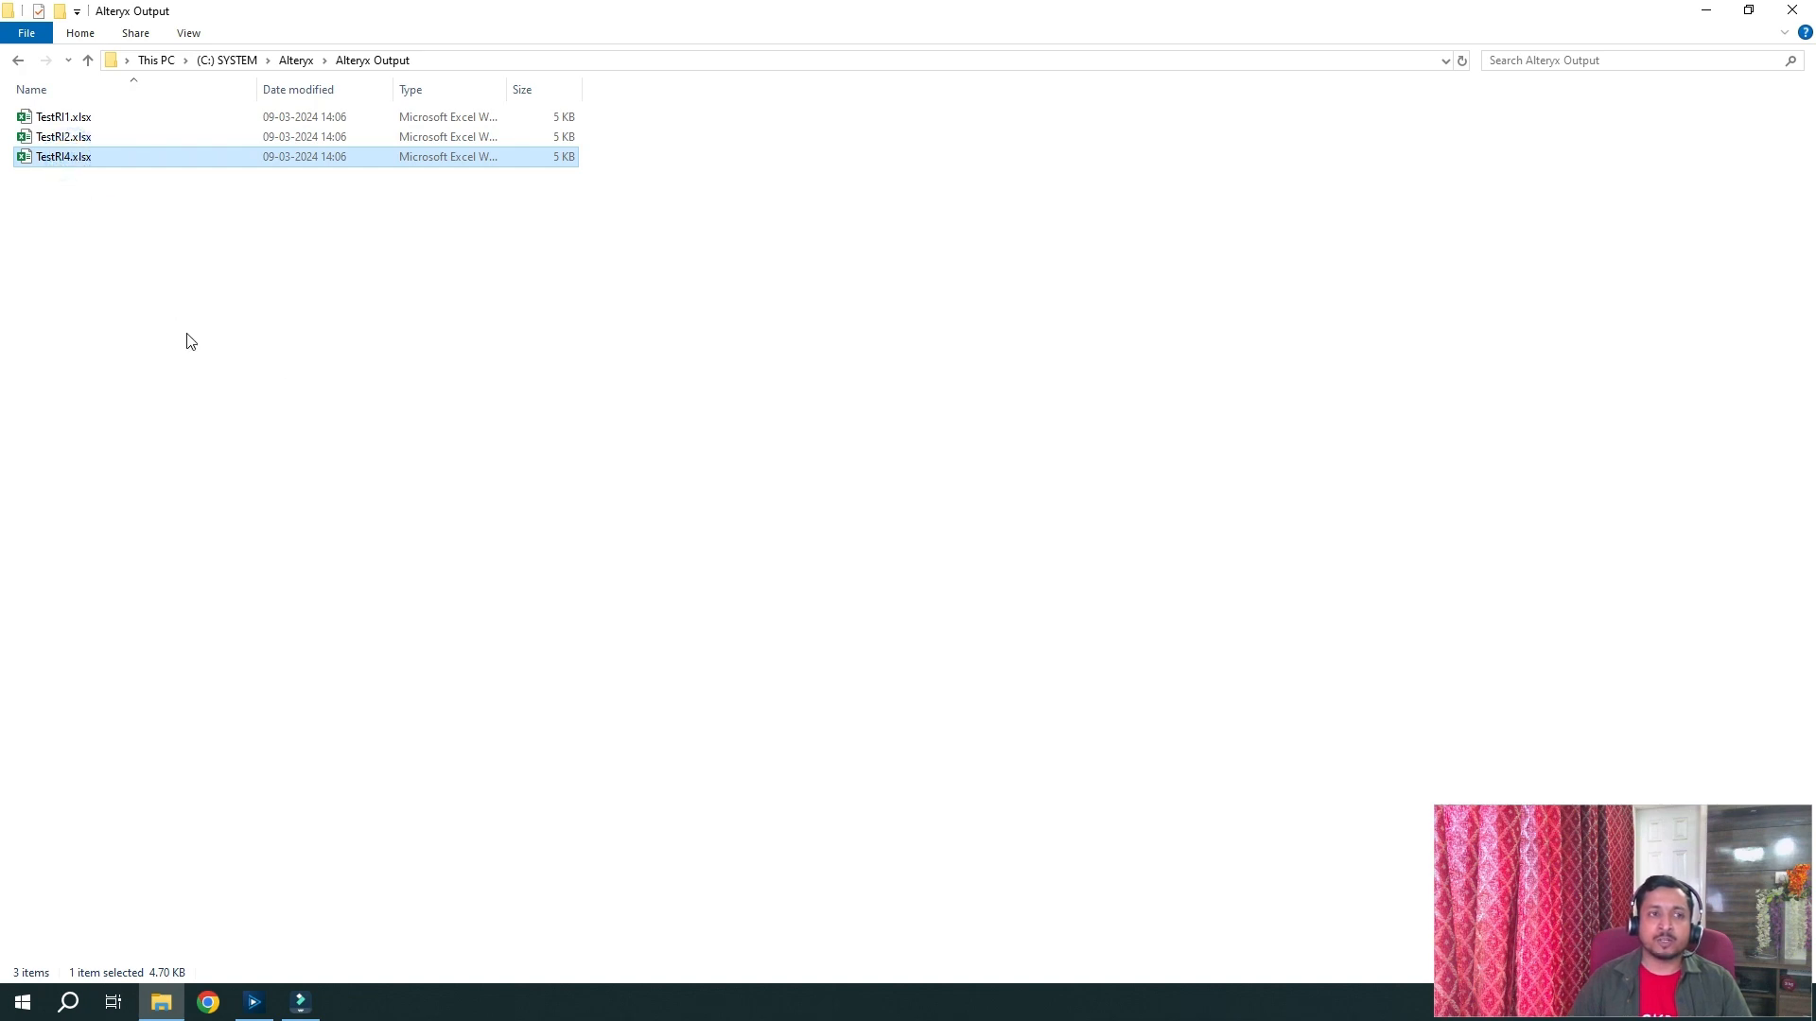
pyautogui.click(255, 1001)
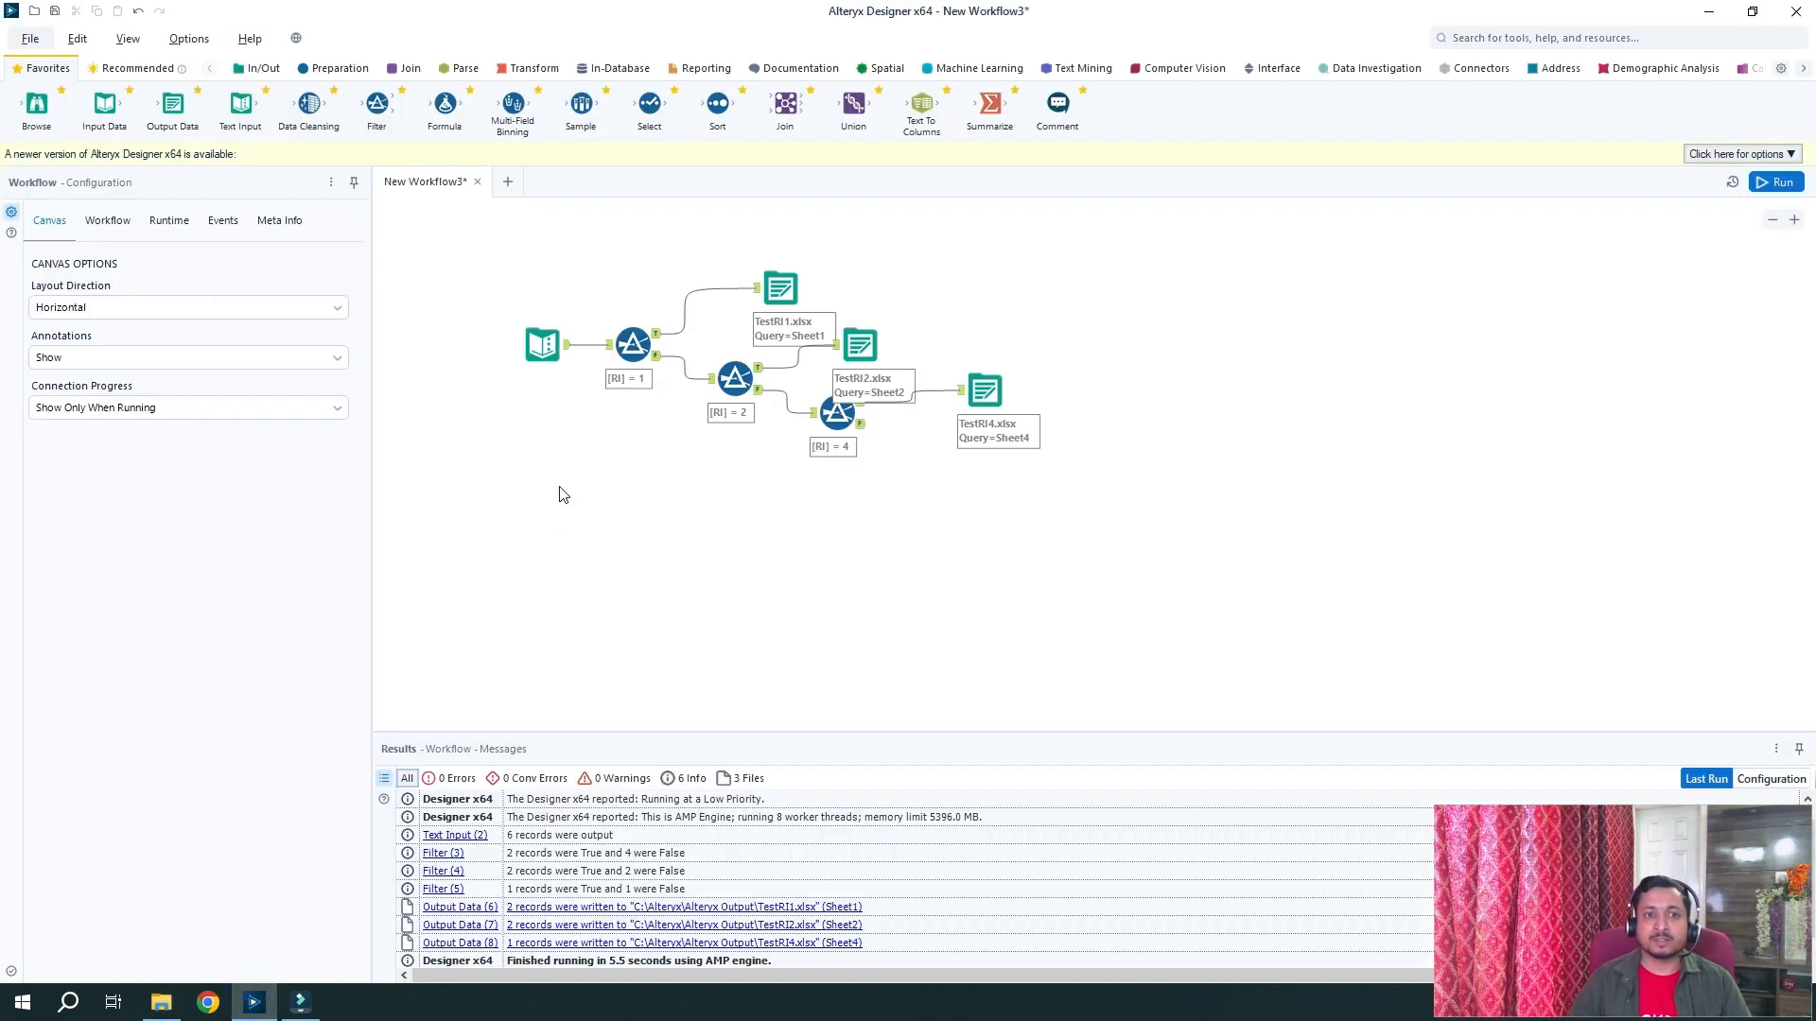
pyautogui.click(633, 344)
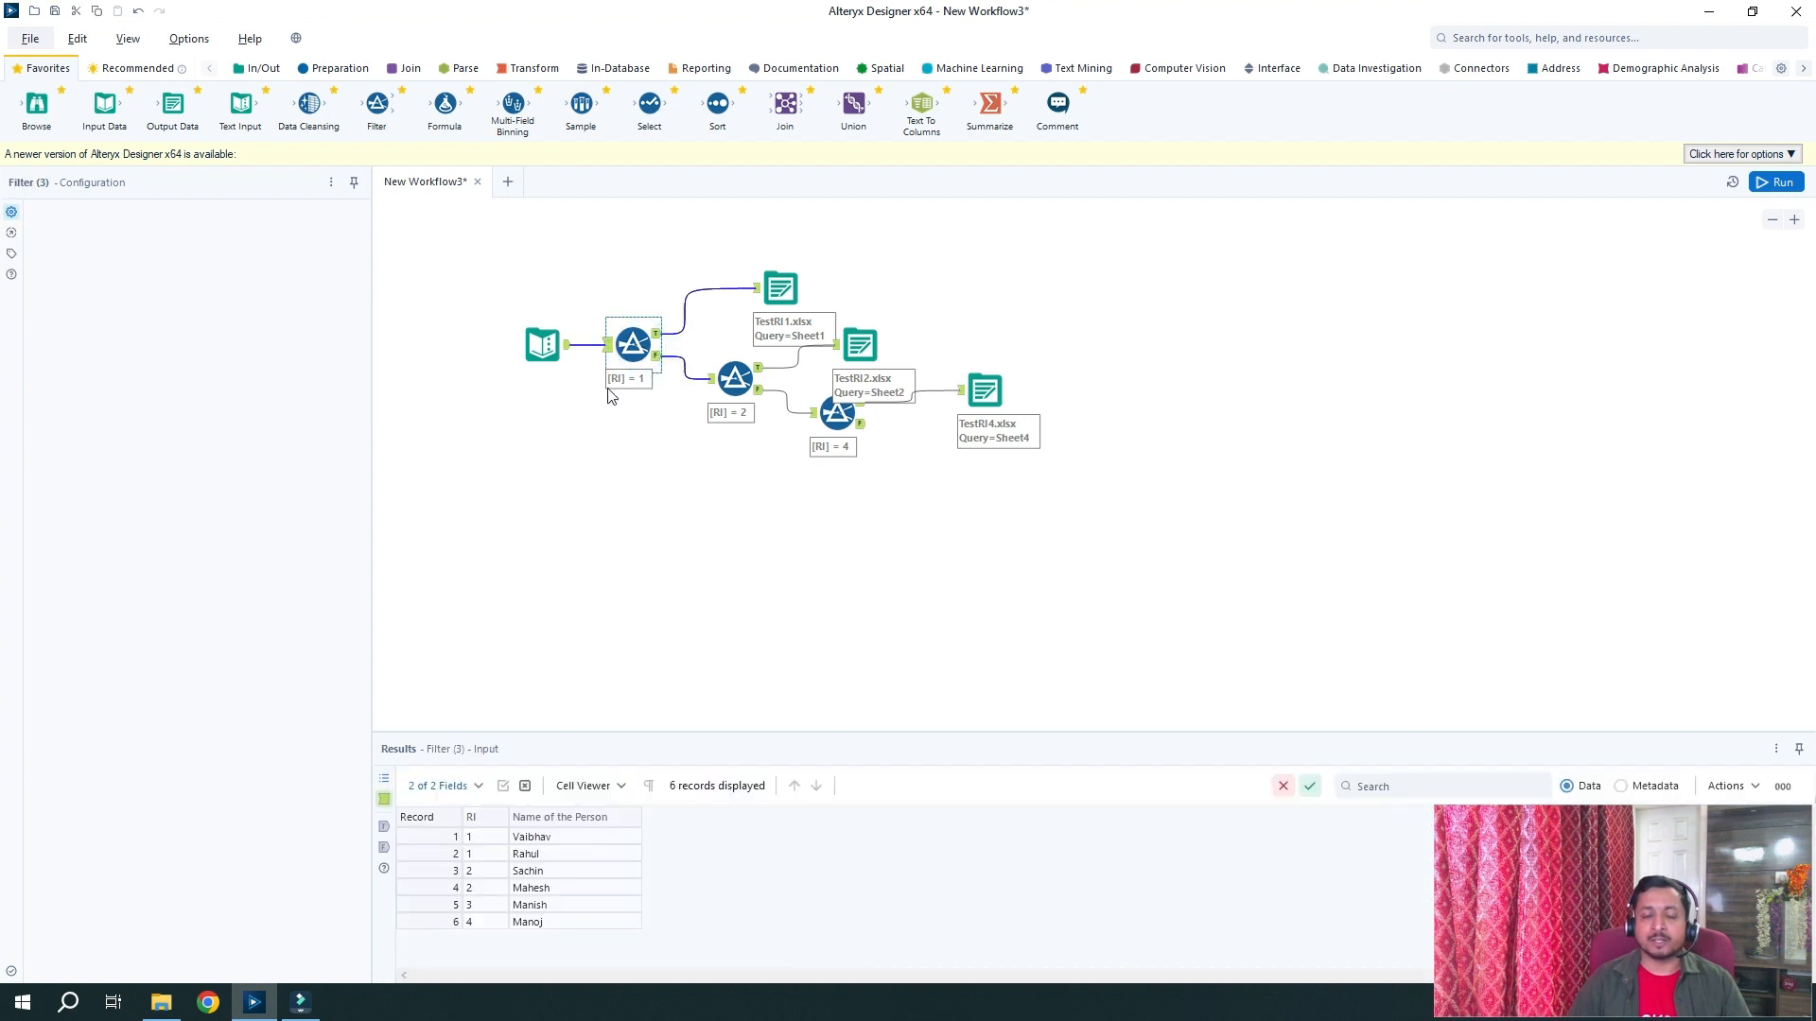
pyautogui.click(780, 287)
pyautogui.click(183, 997)
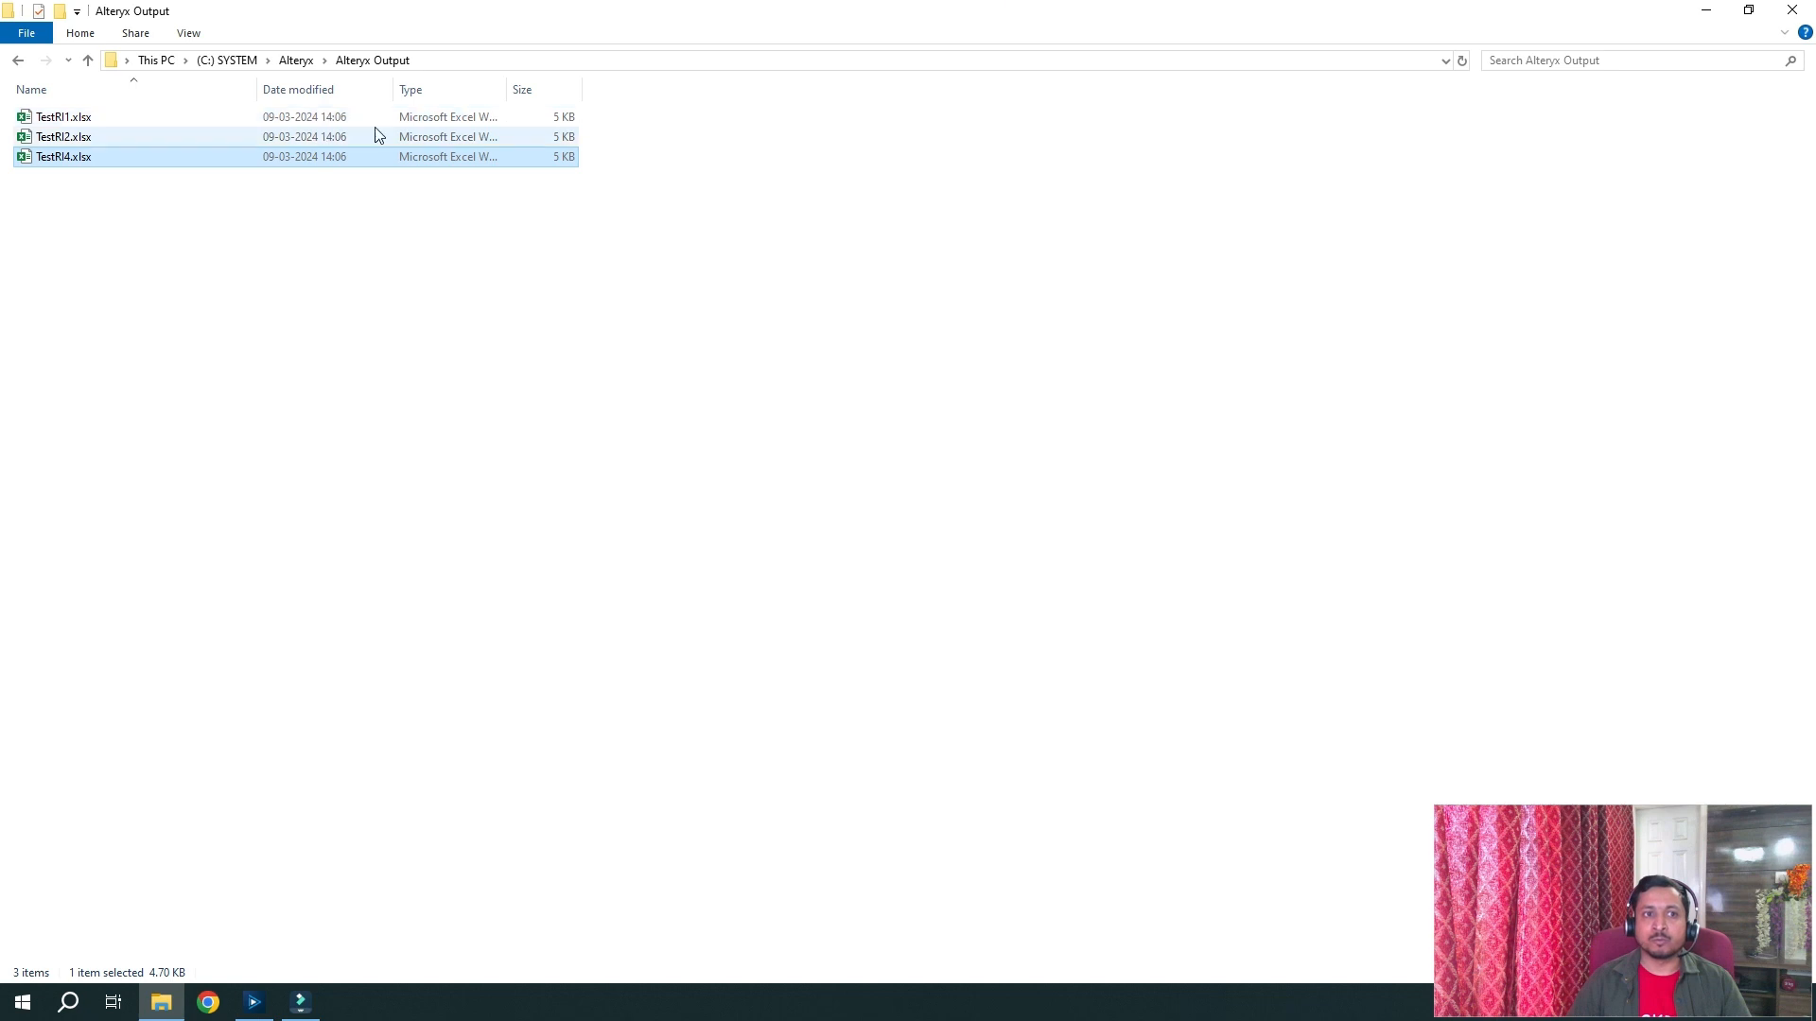
pyautogui.click(248, 1009)
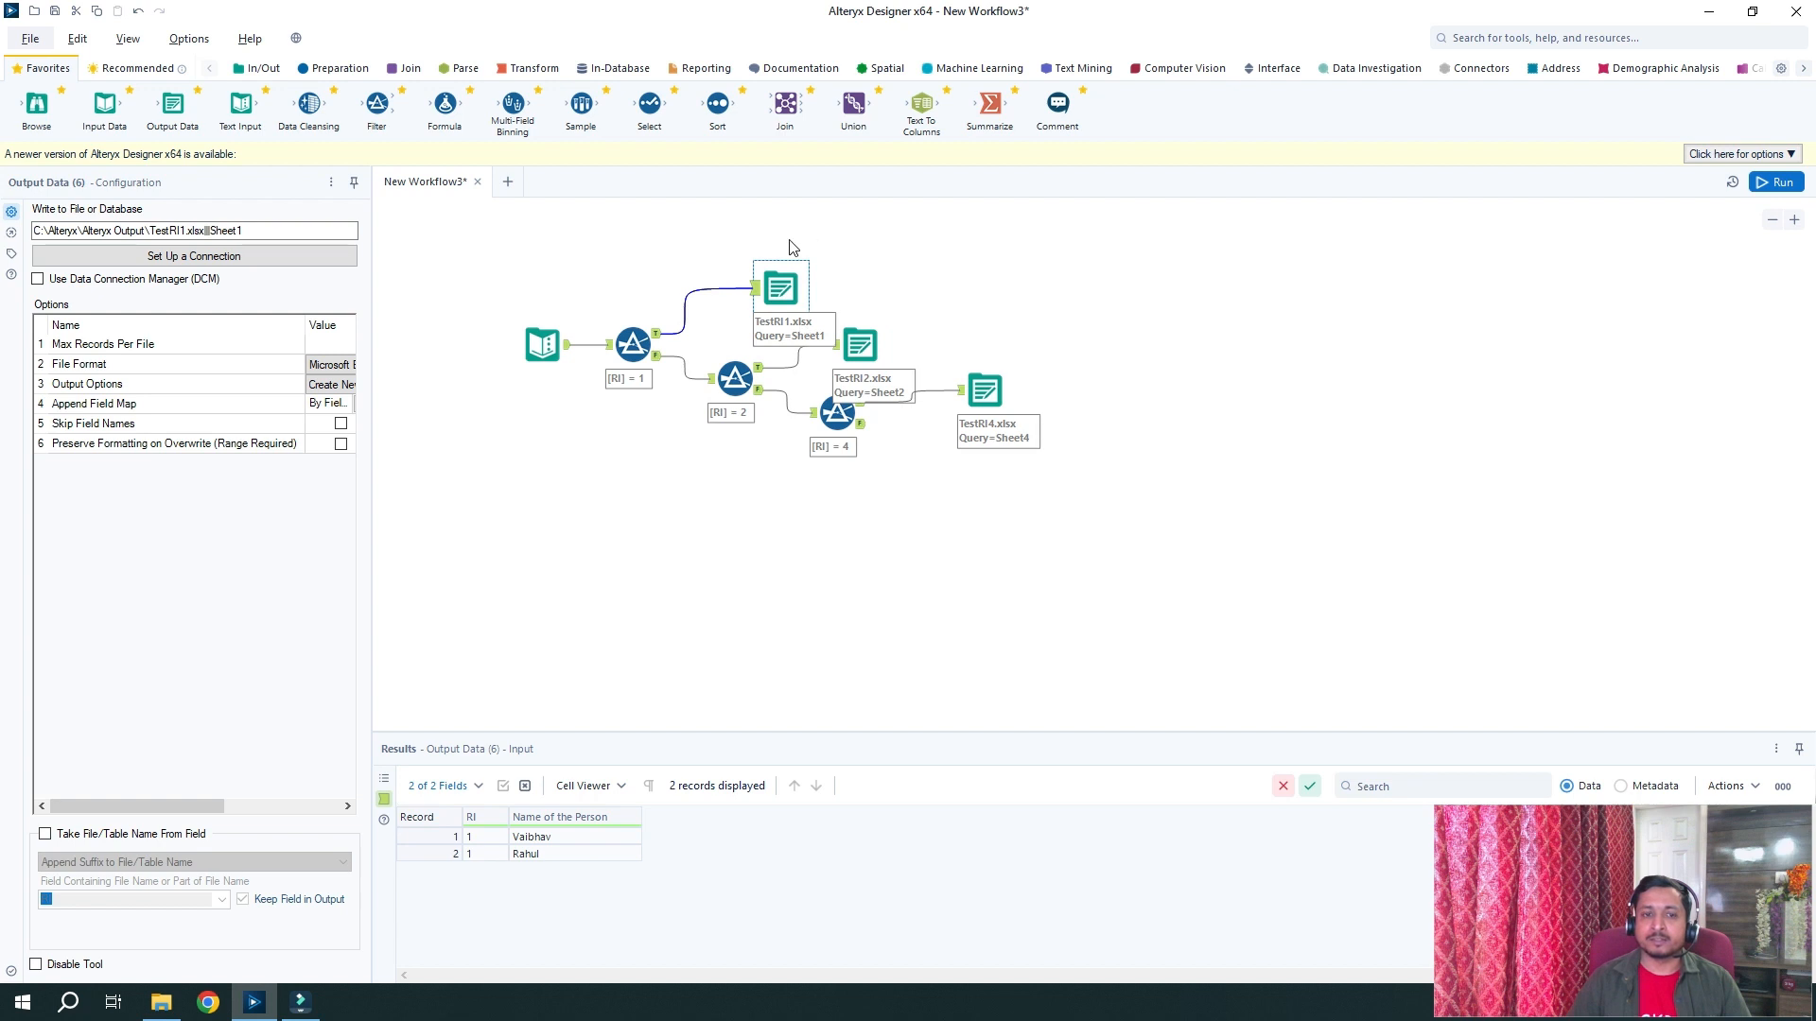
pyautogui.click(643, 338)
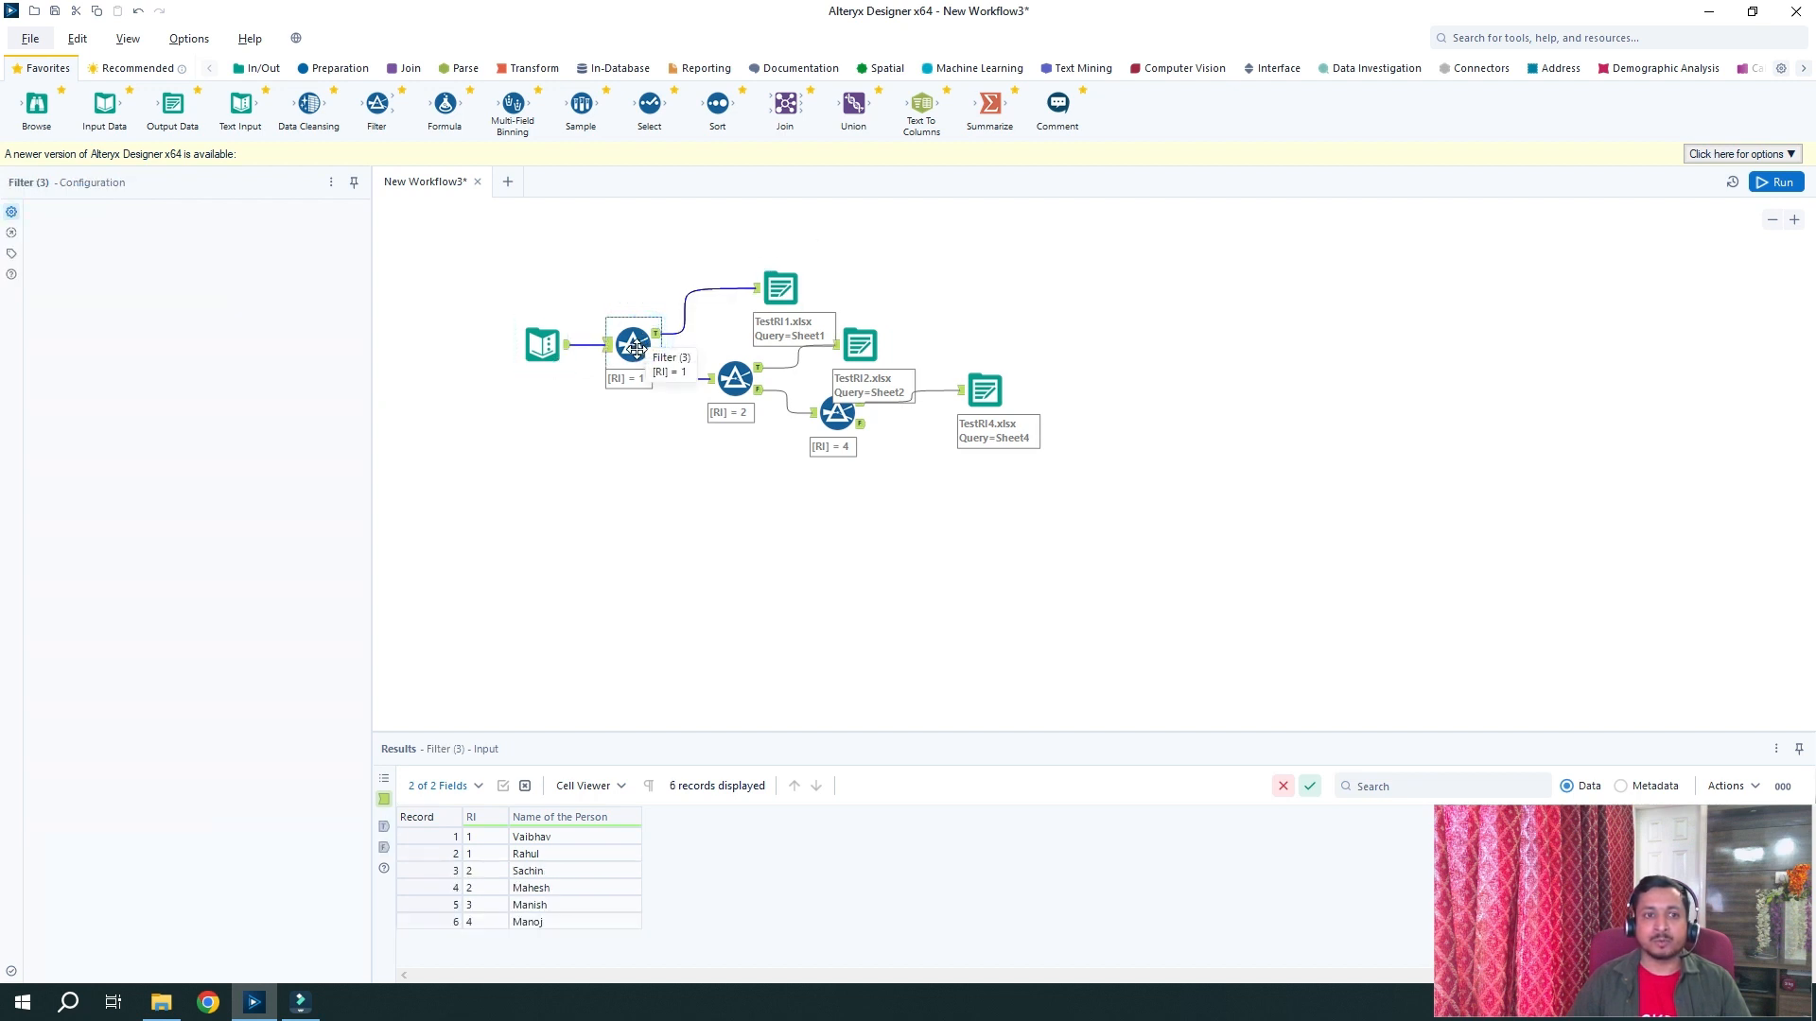
# Change the first Filter's RI comparison value from 1 to 7 and rerun the workflow
pyautogui.click(314, 286)
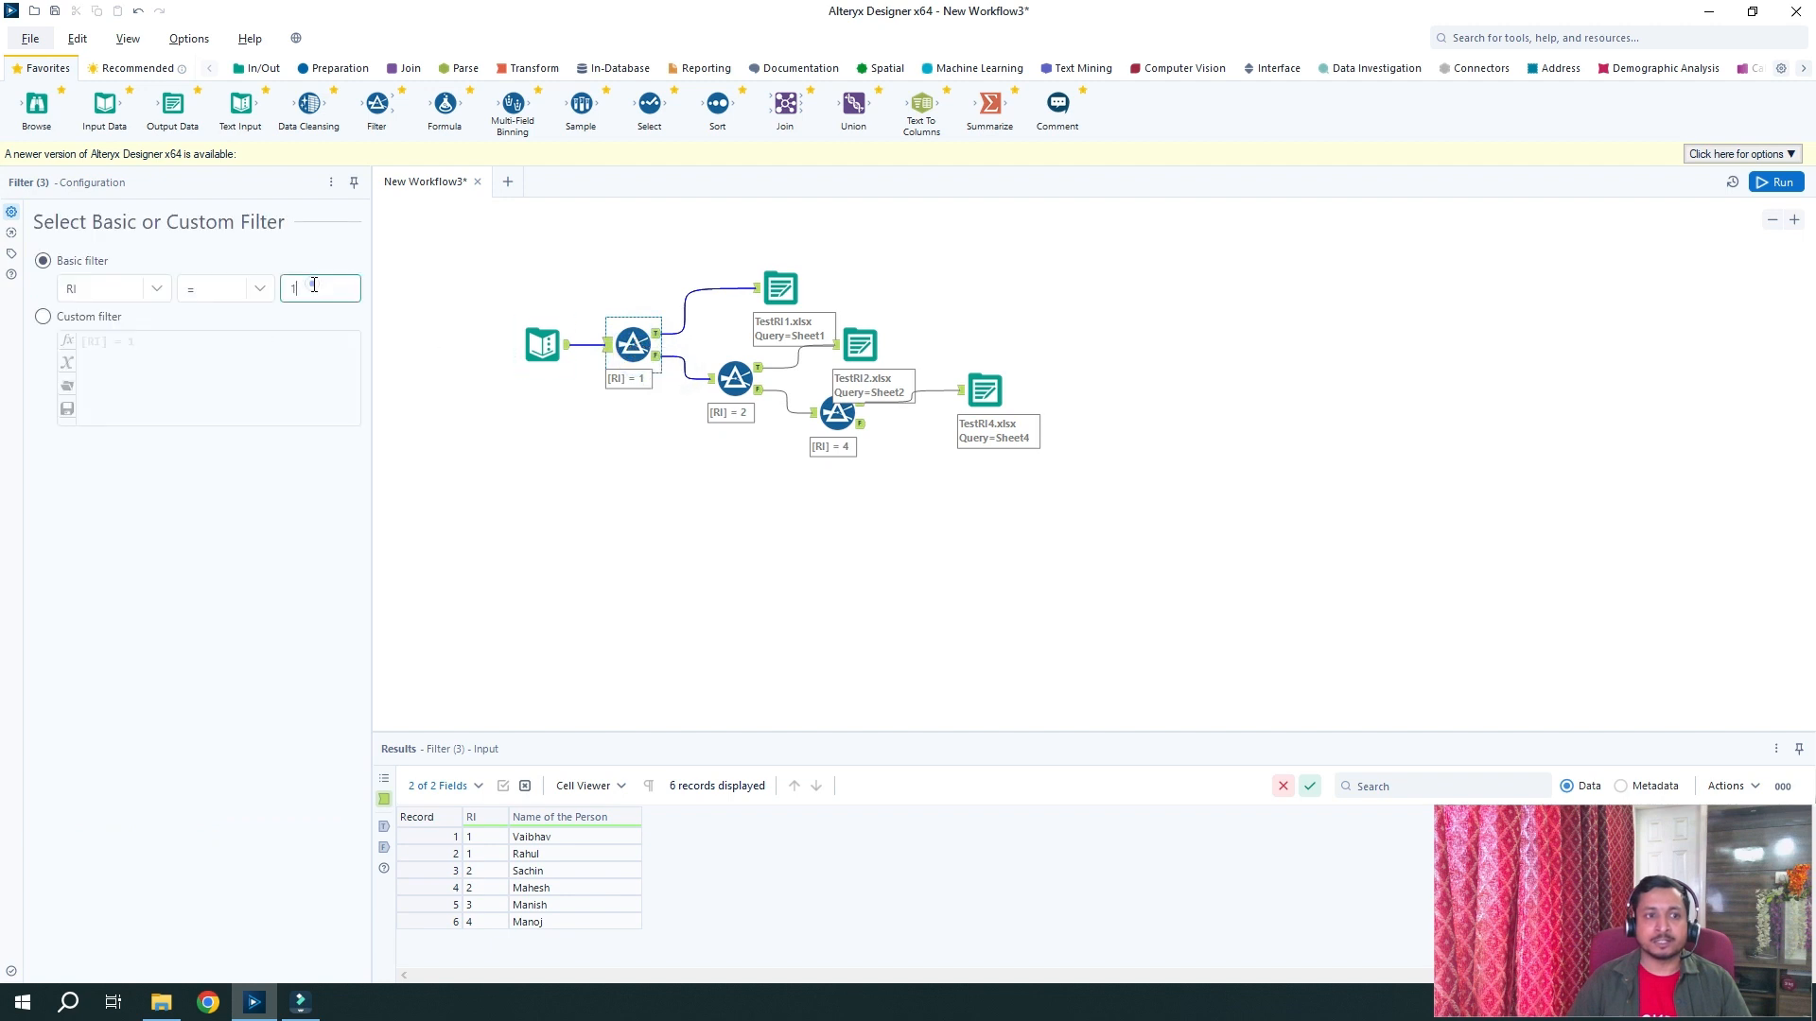
pyautogui.write('7')
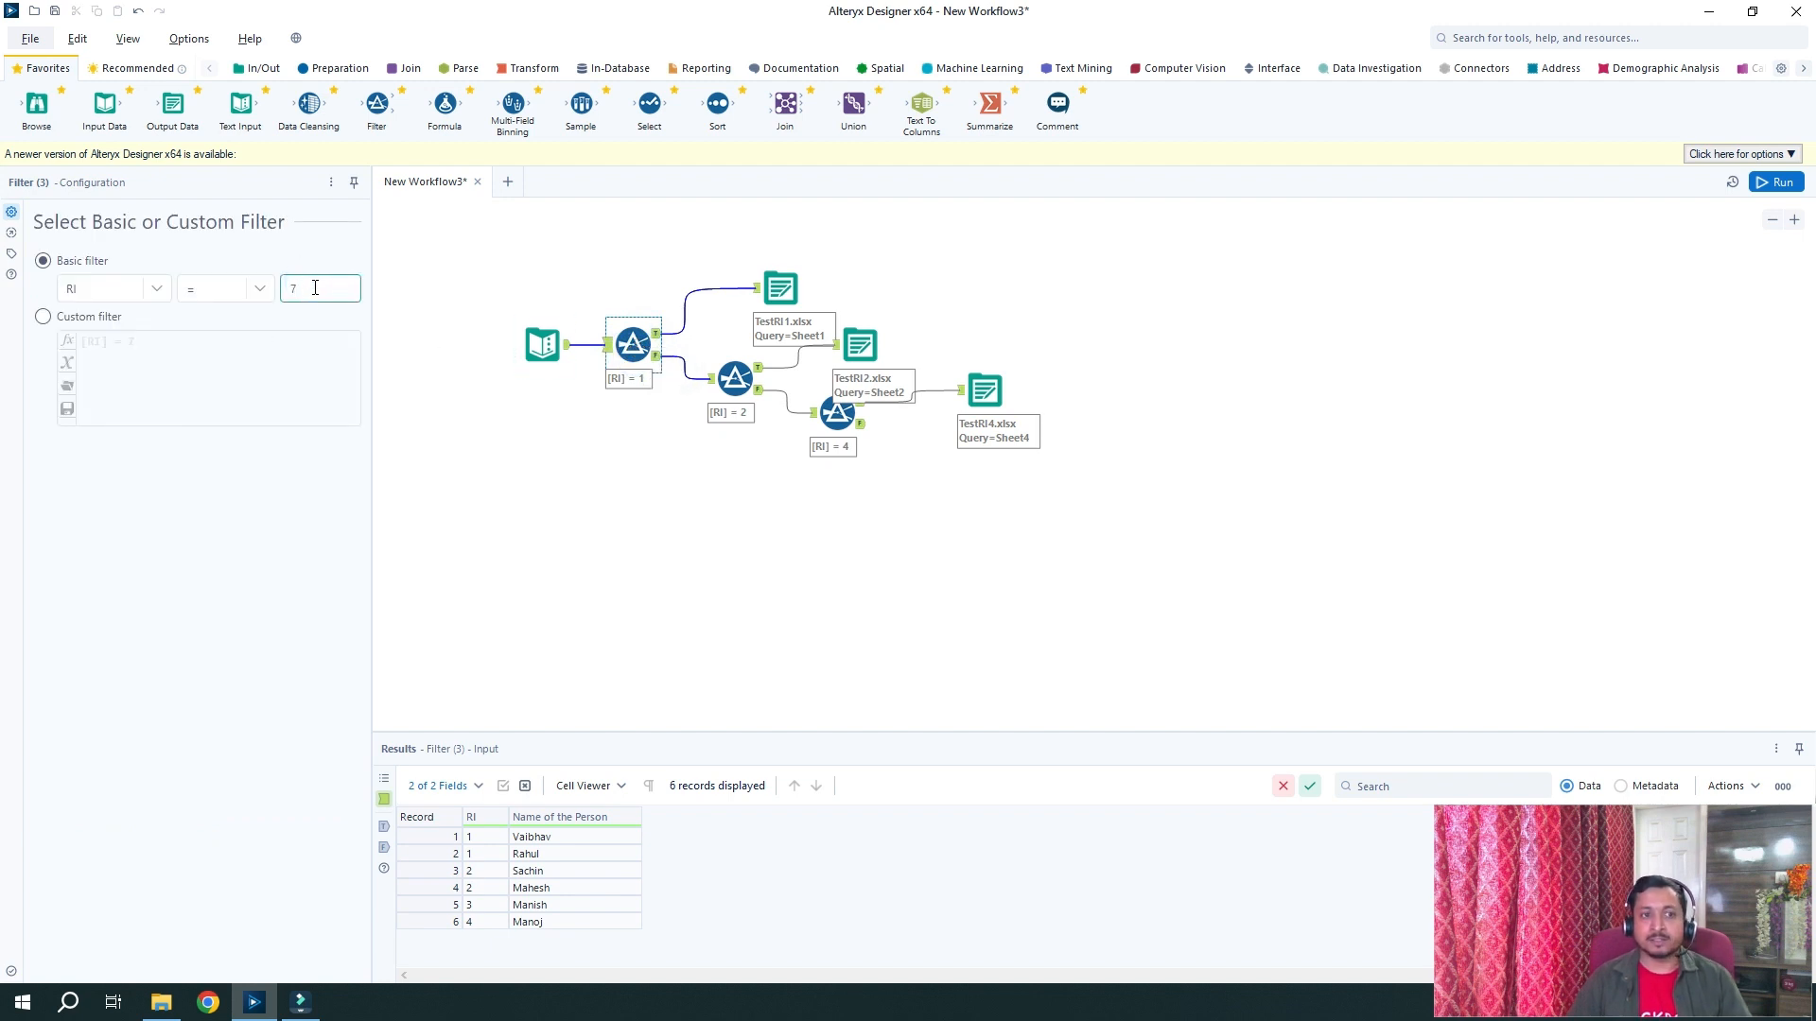
pyautogui.click(556, 346)
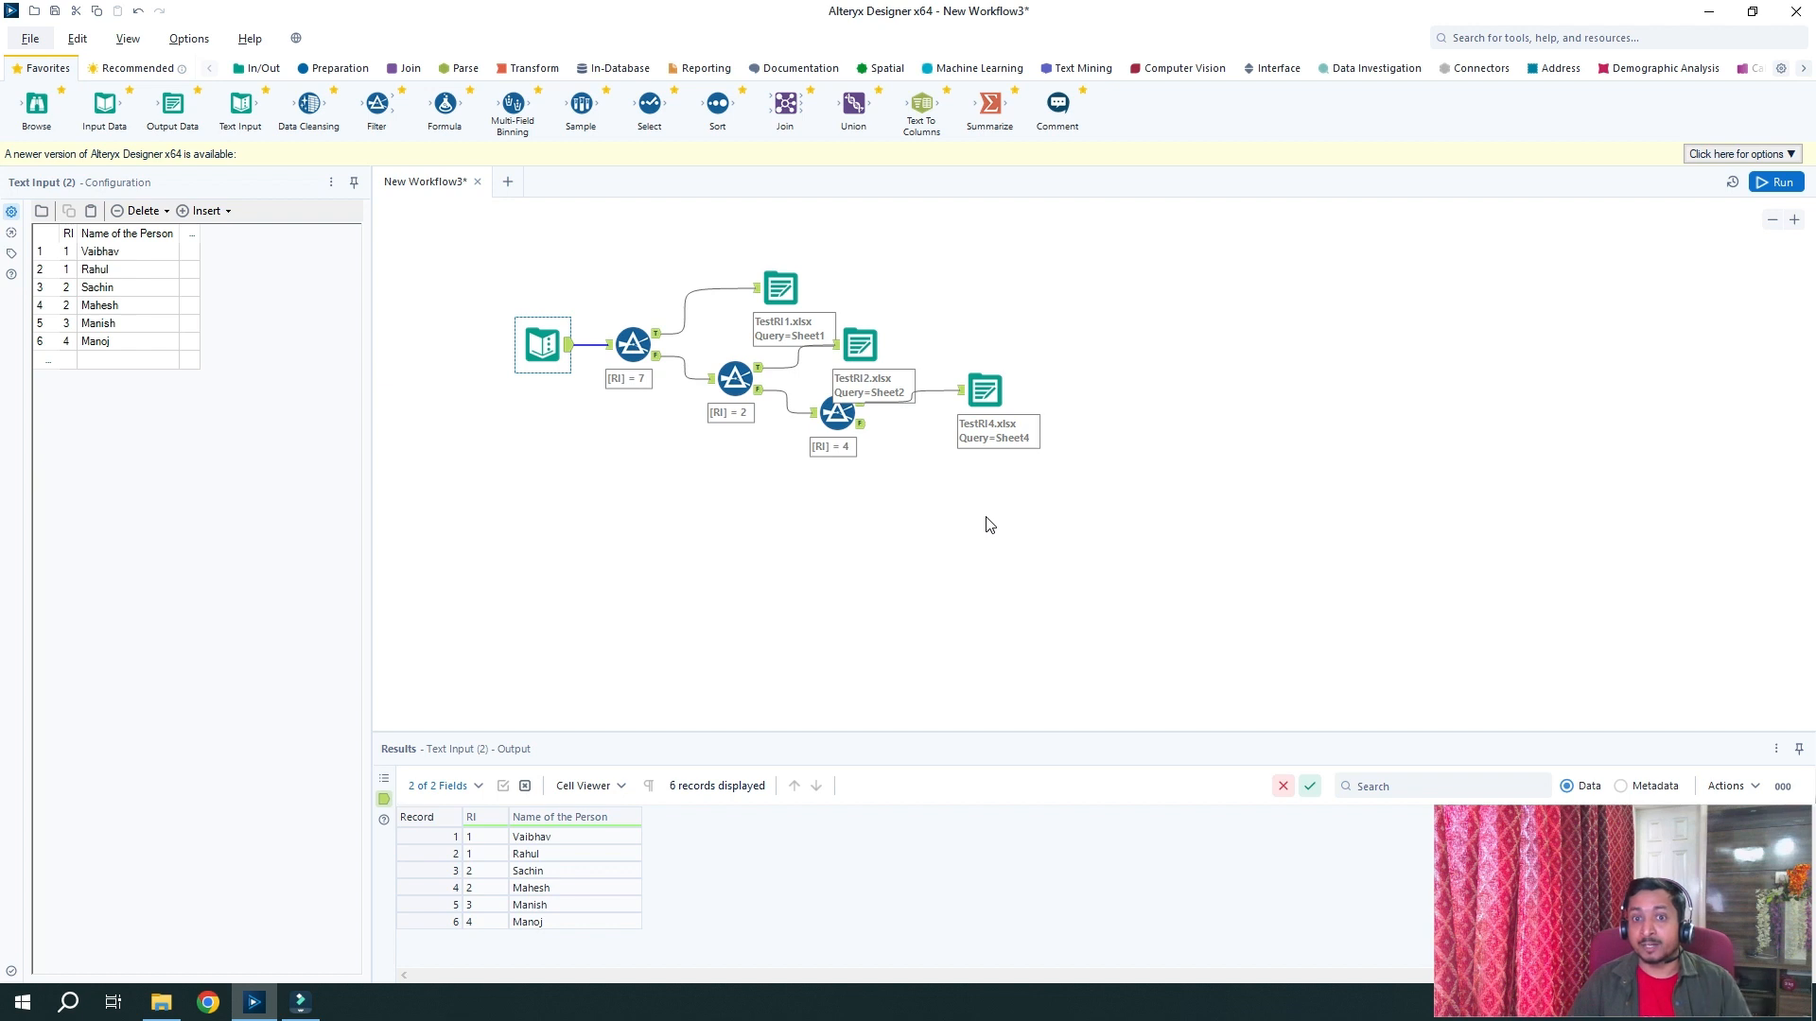
pyautogui.click(1781, 187)
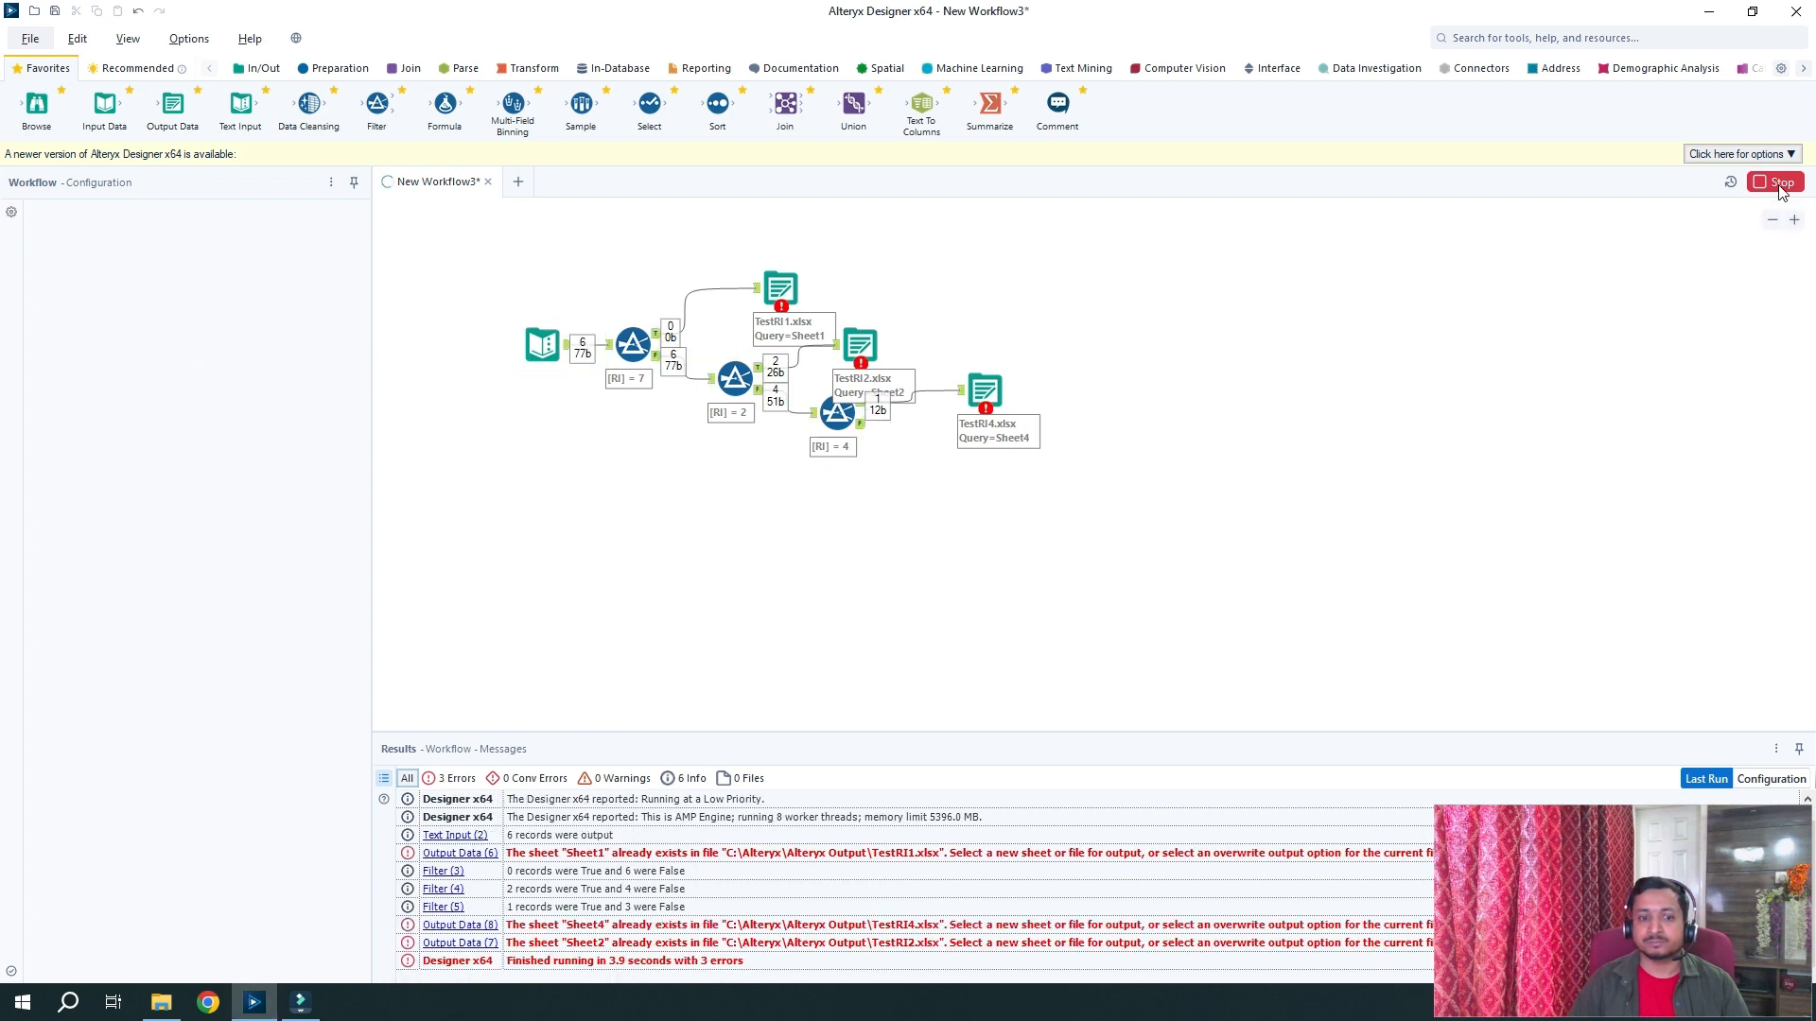
# Switch the TestRI1, TestRI2 and TestRI4 outputs from Create New Sheet to Overwrite File (Remove)
pyautogui.click(781, 293)
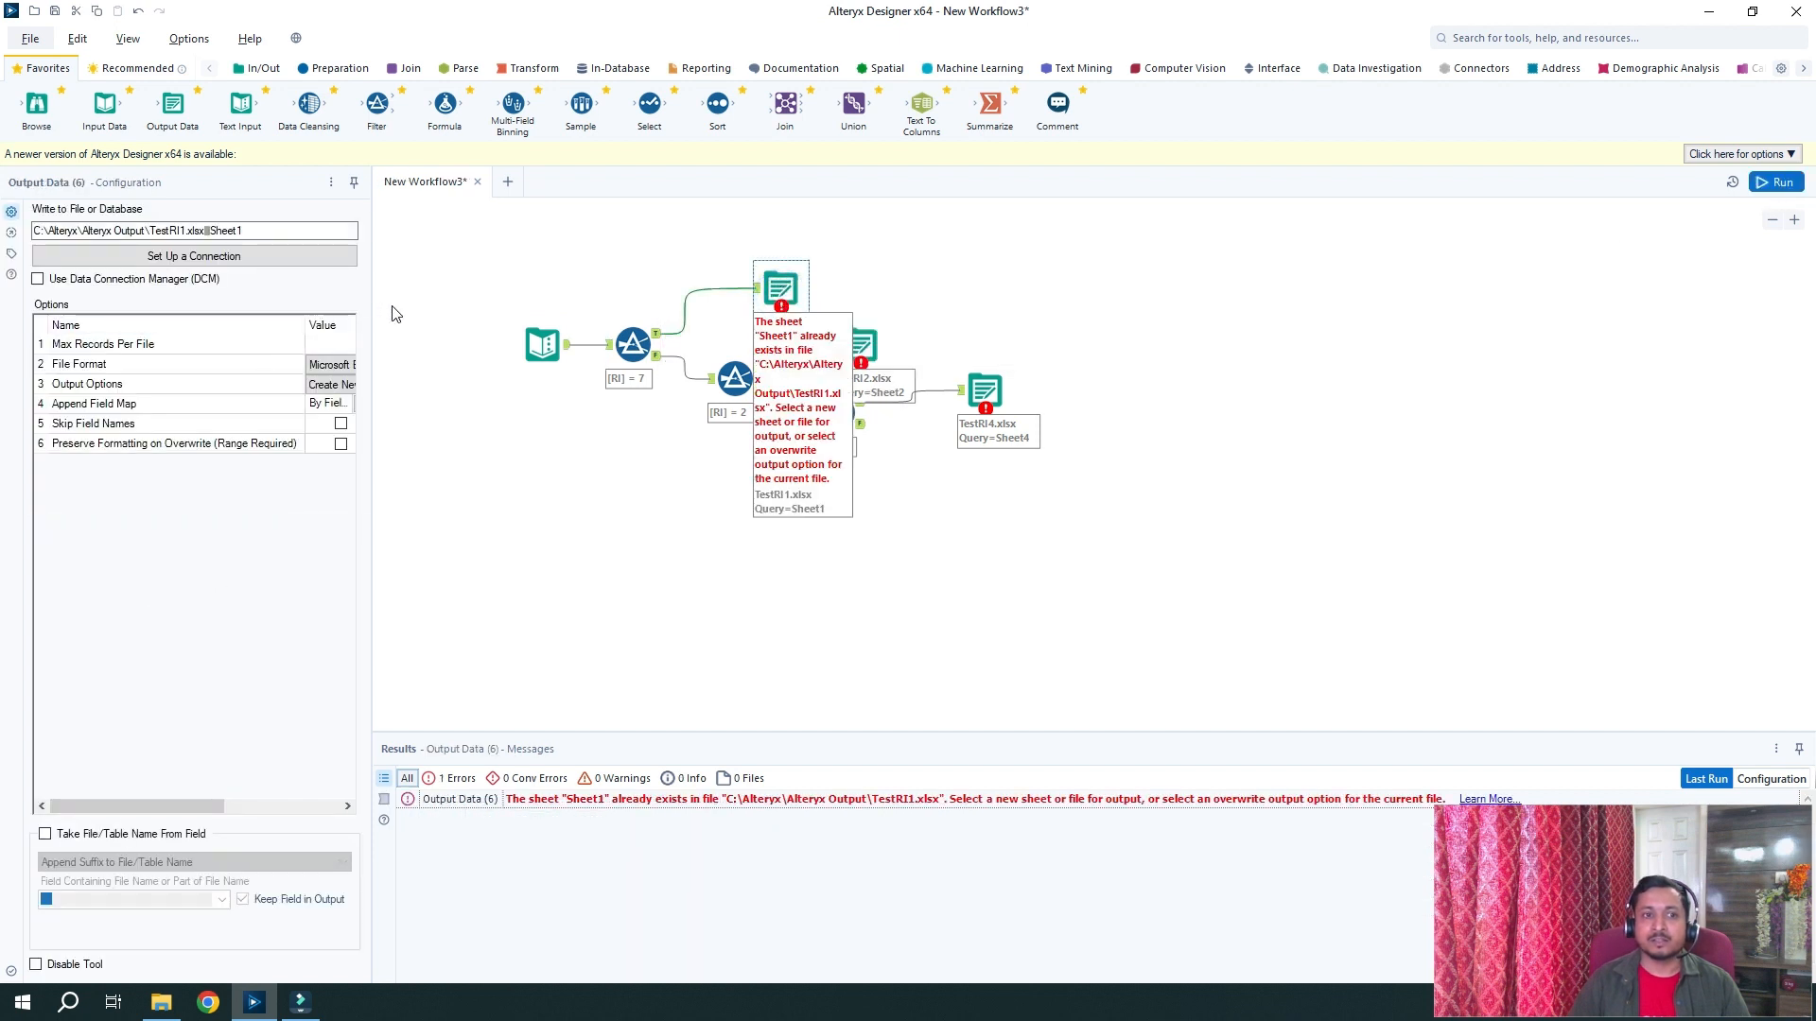
pyautogui.moveTo(371, 307); pyautogui.dragTo(541, 312)
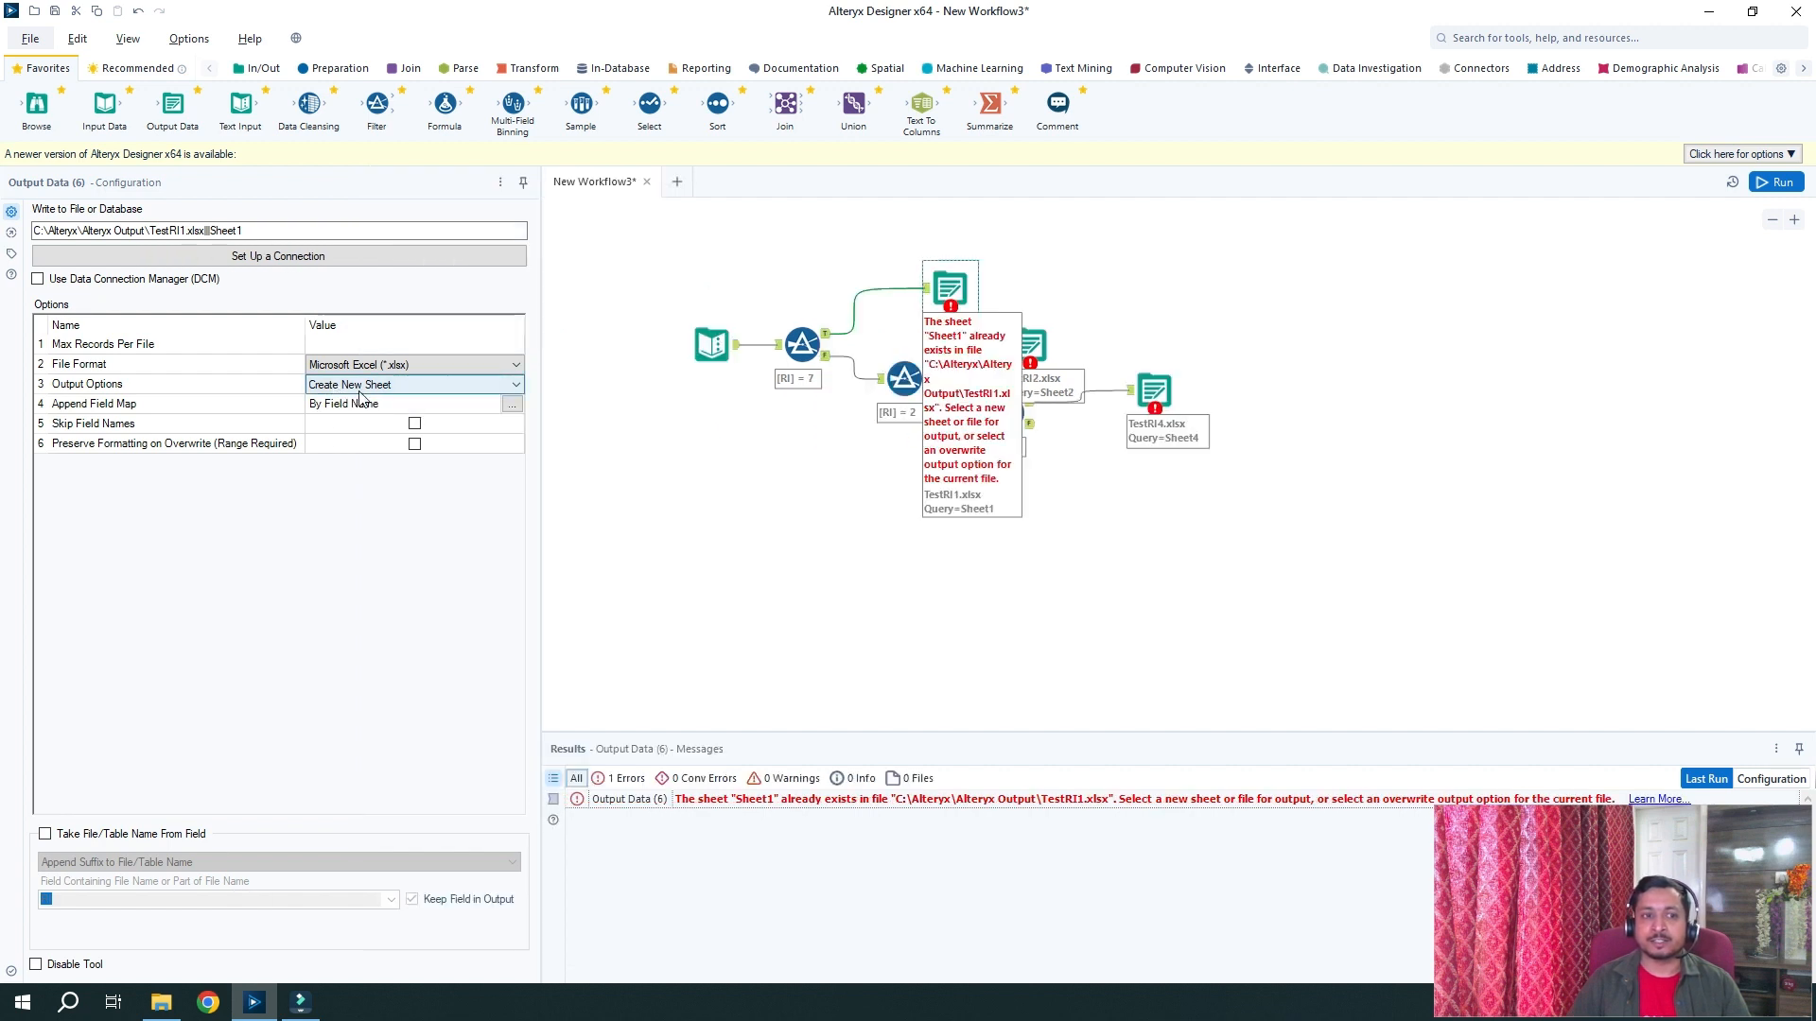
pyautogui.click(404, 389)
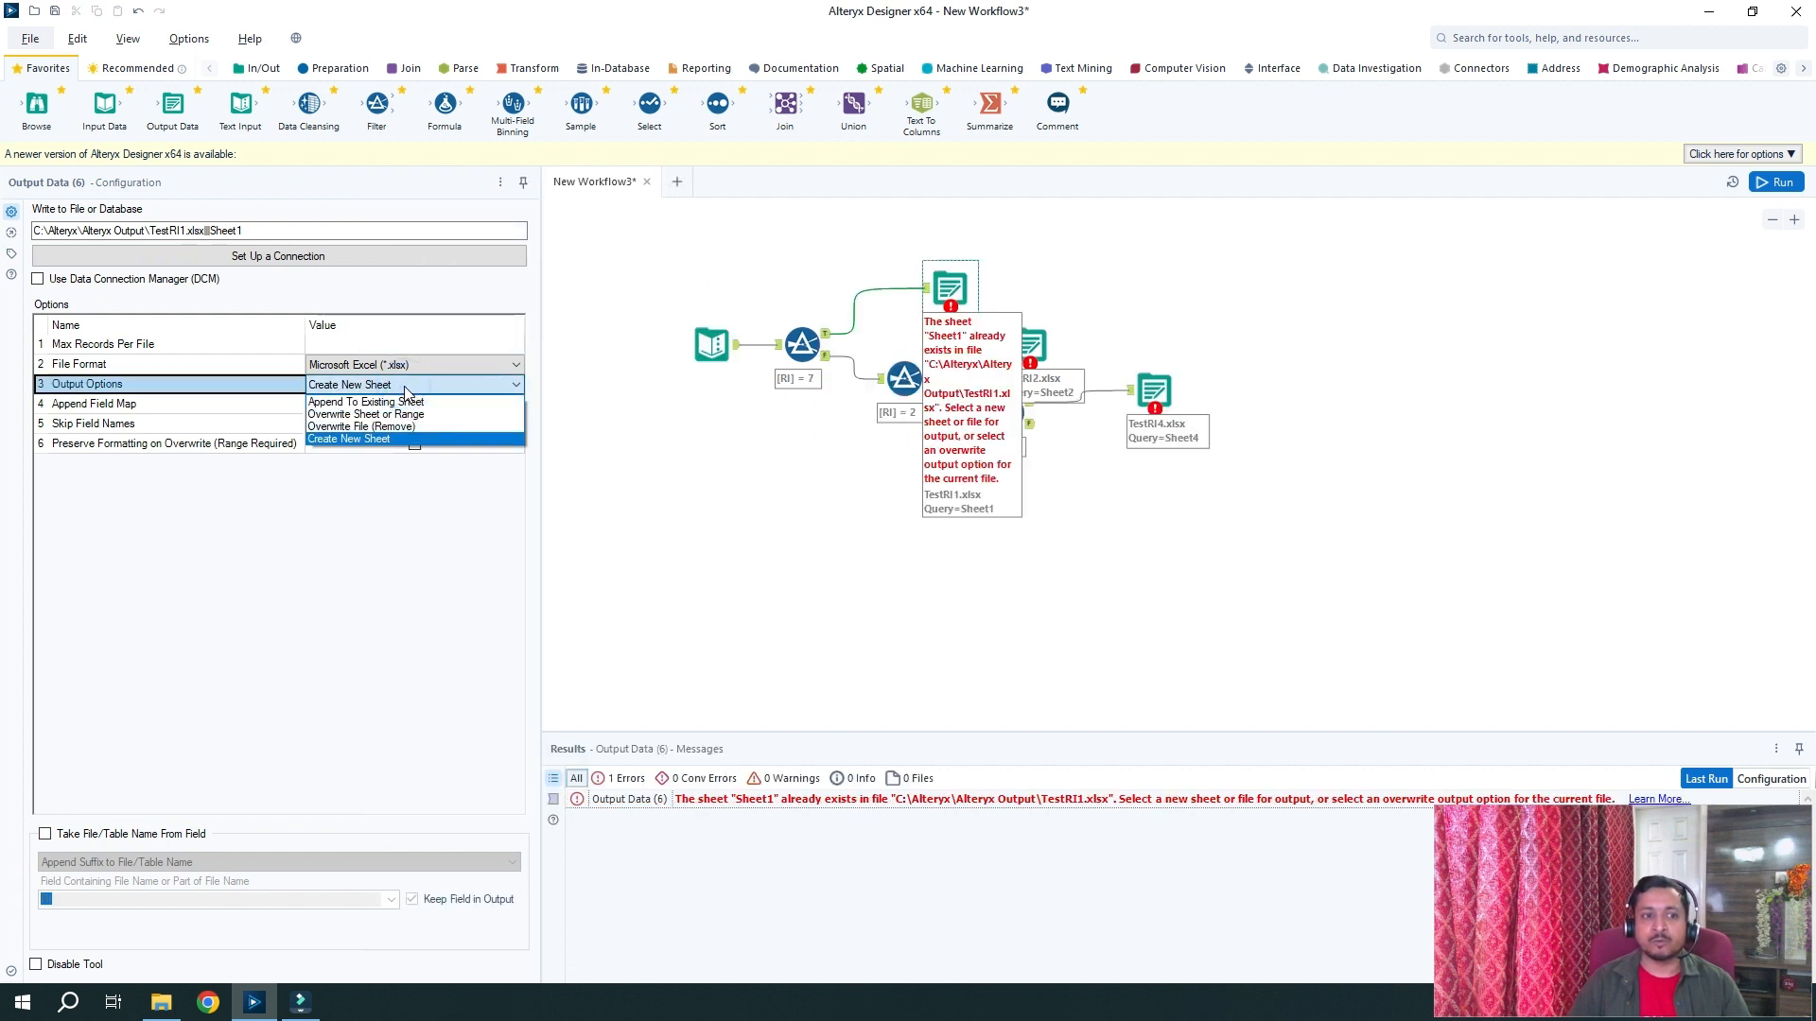
pyautogui.click(418, 428)
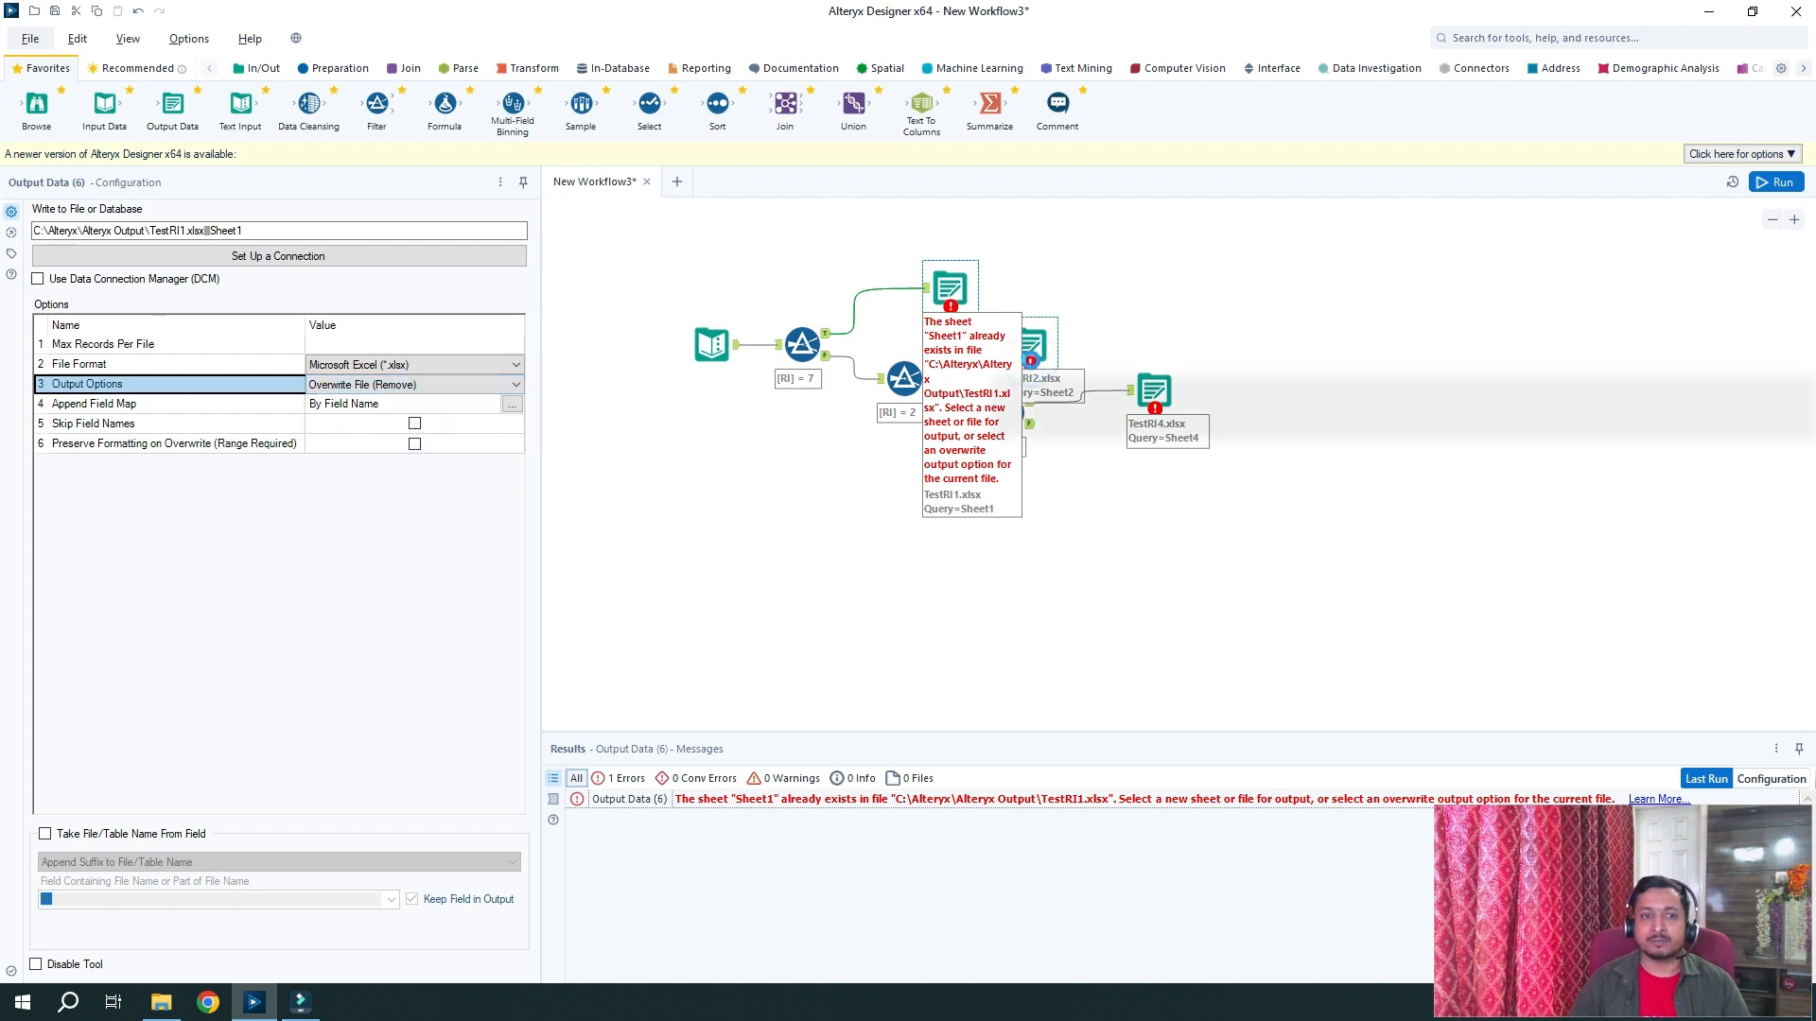
pyautogui.click(1030, 345)
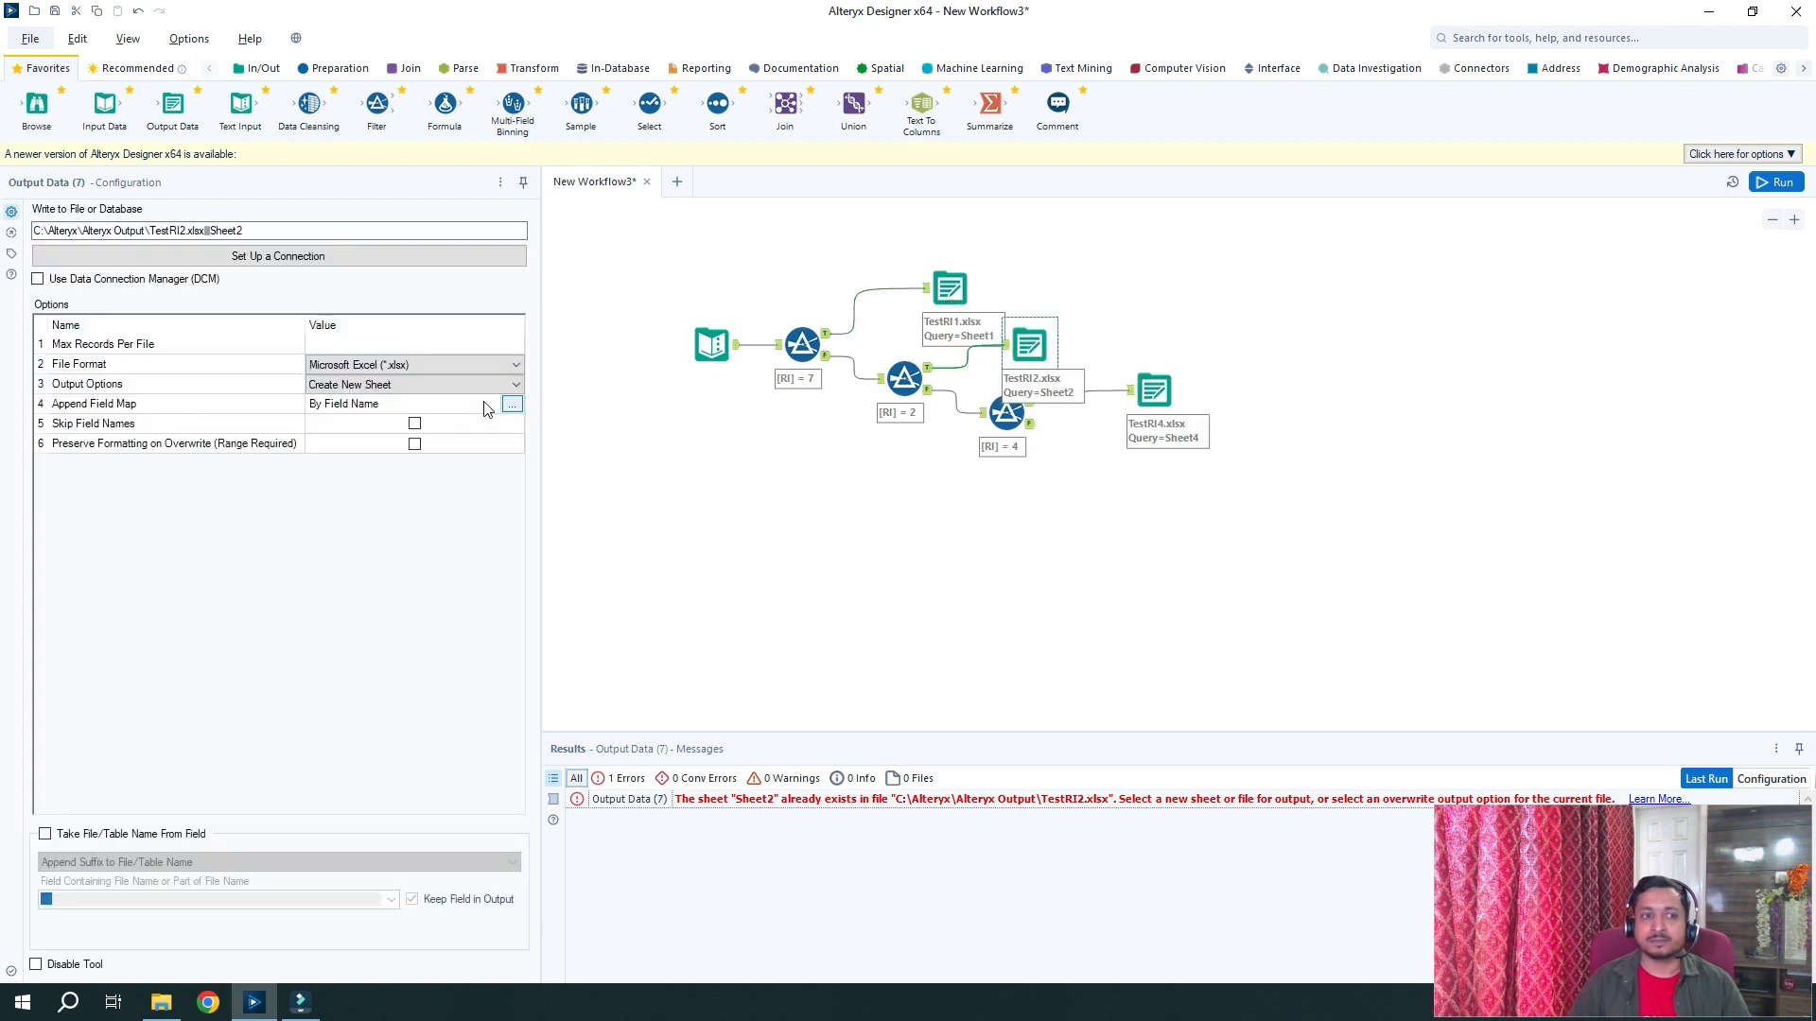
pyautogui.click(497, 384)
pyautogui.click(452, 428)
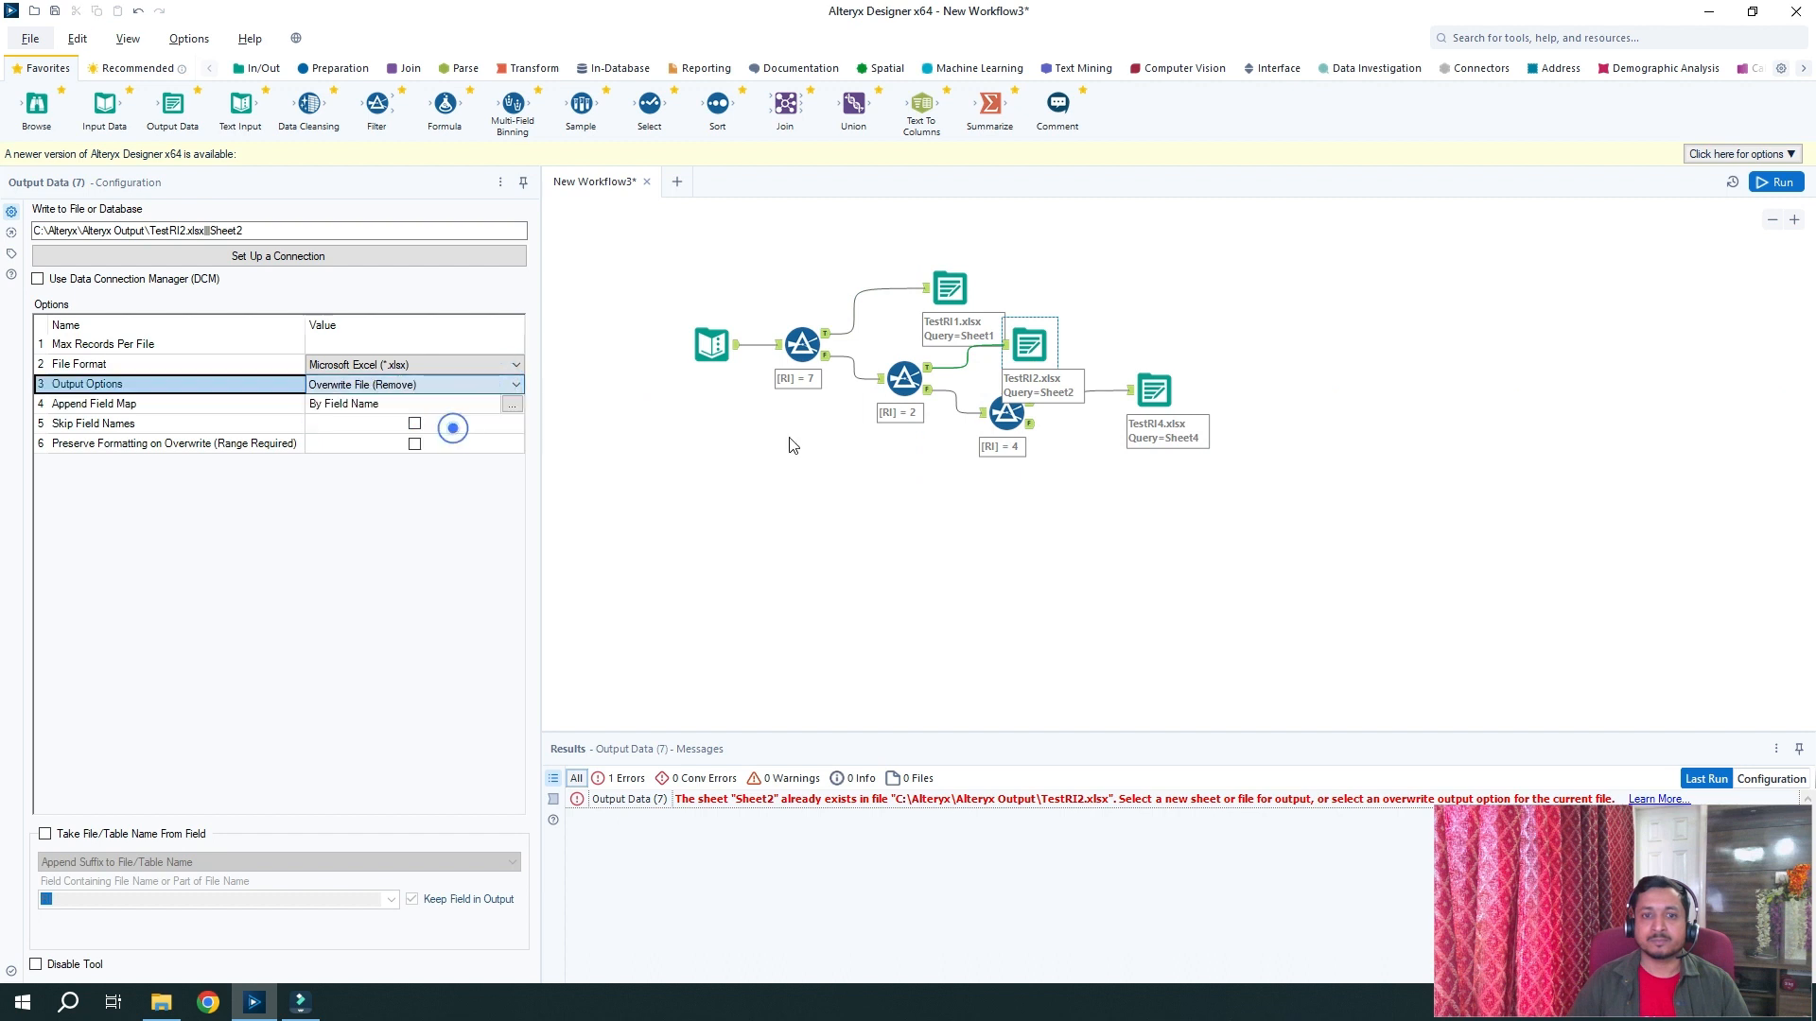
pyautogui.click(1156, 390)
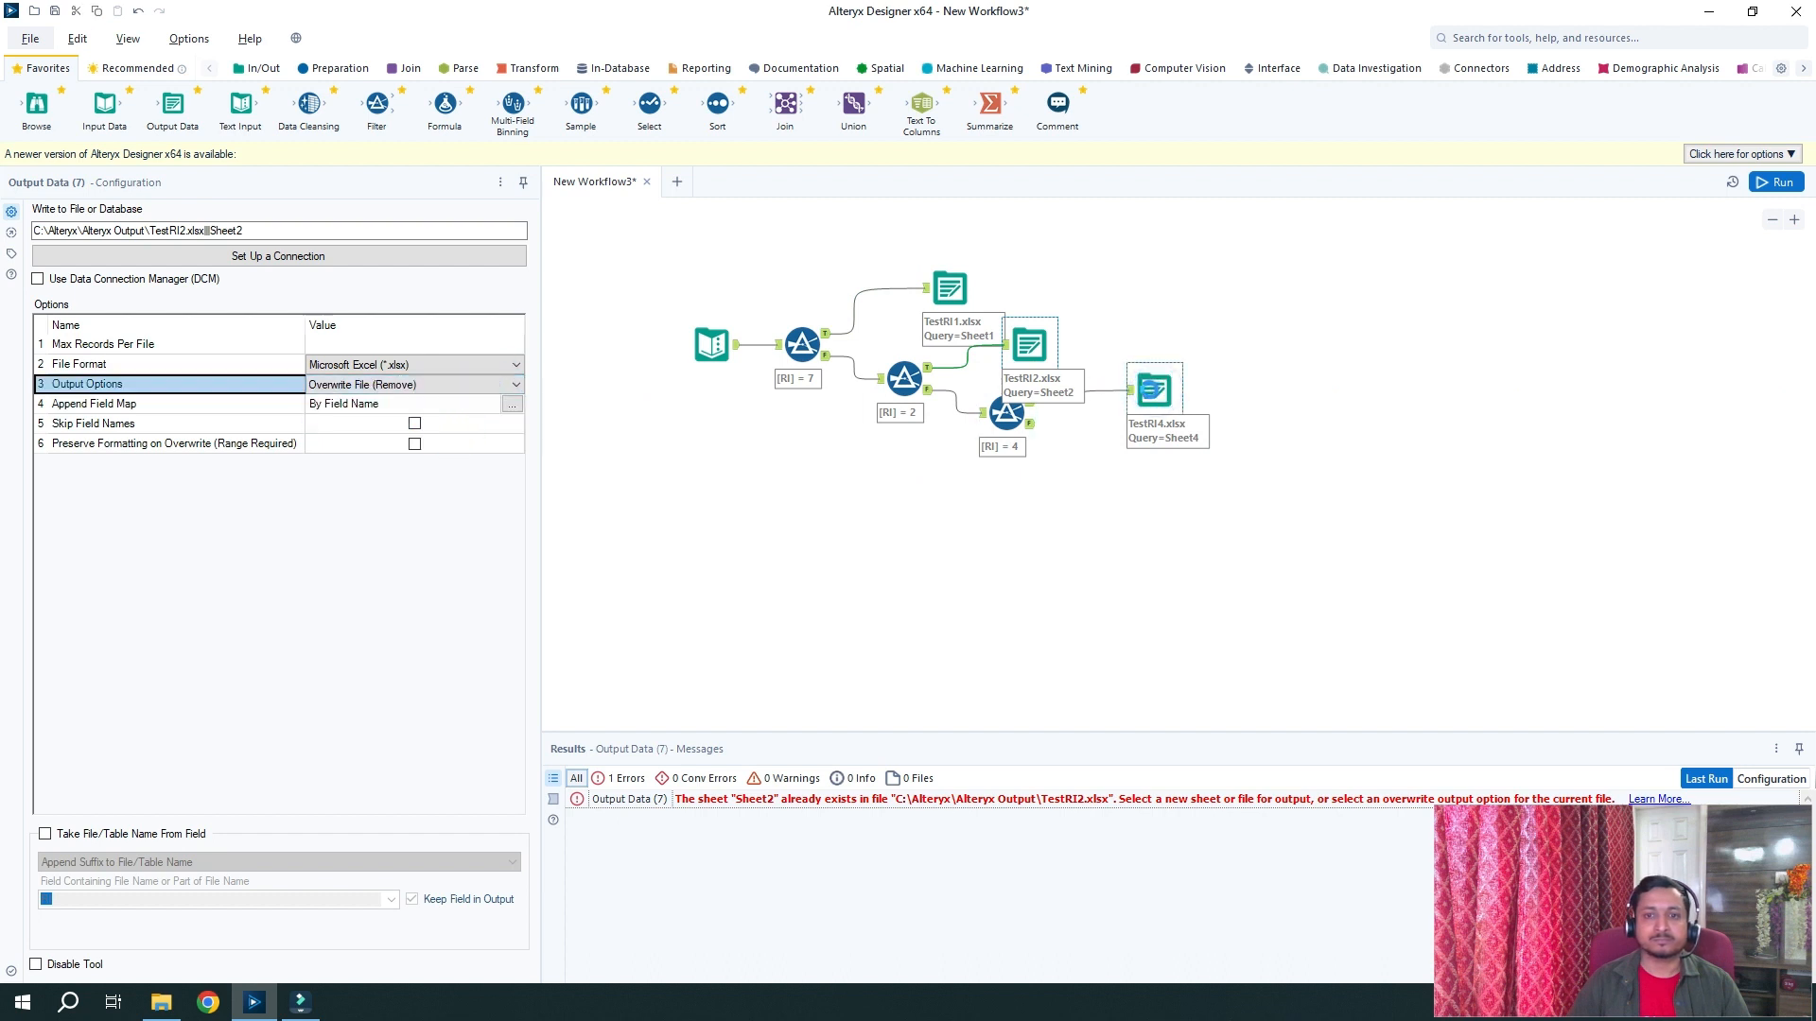
pyautogui.click(499, 384)
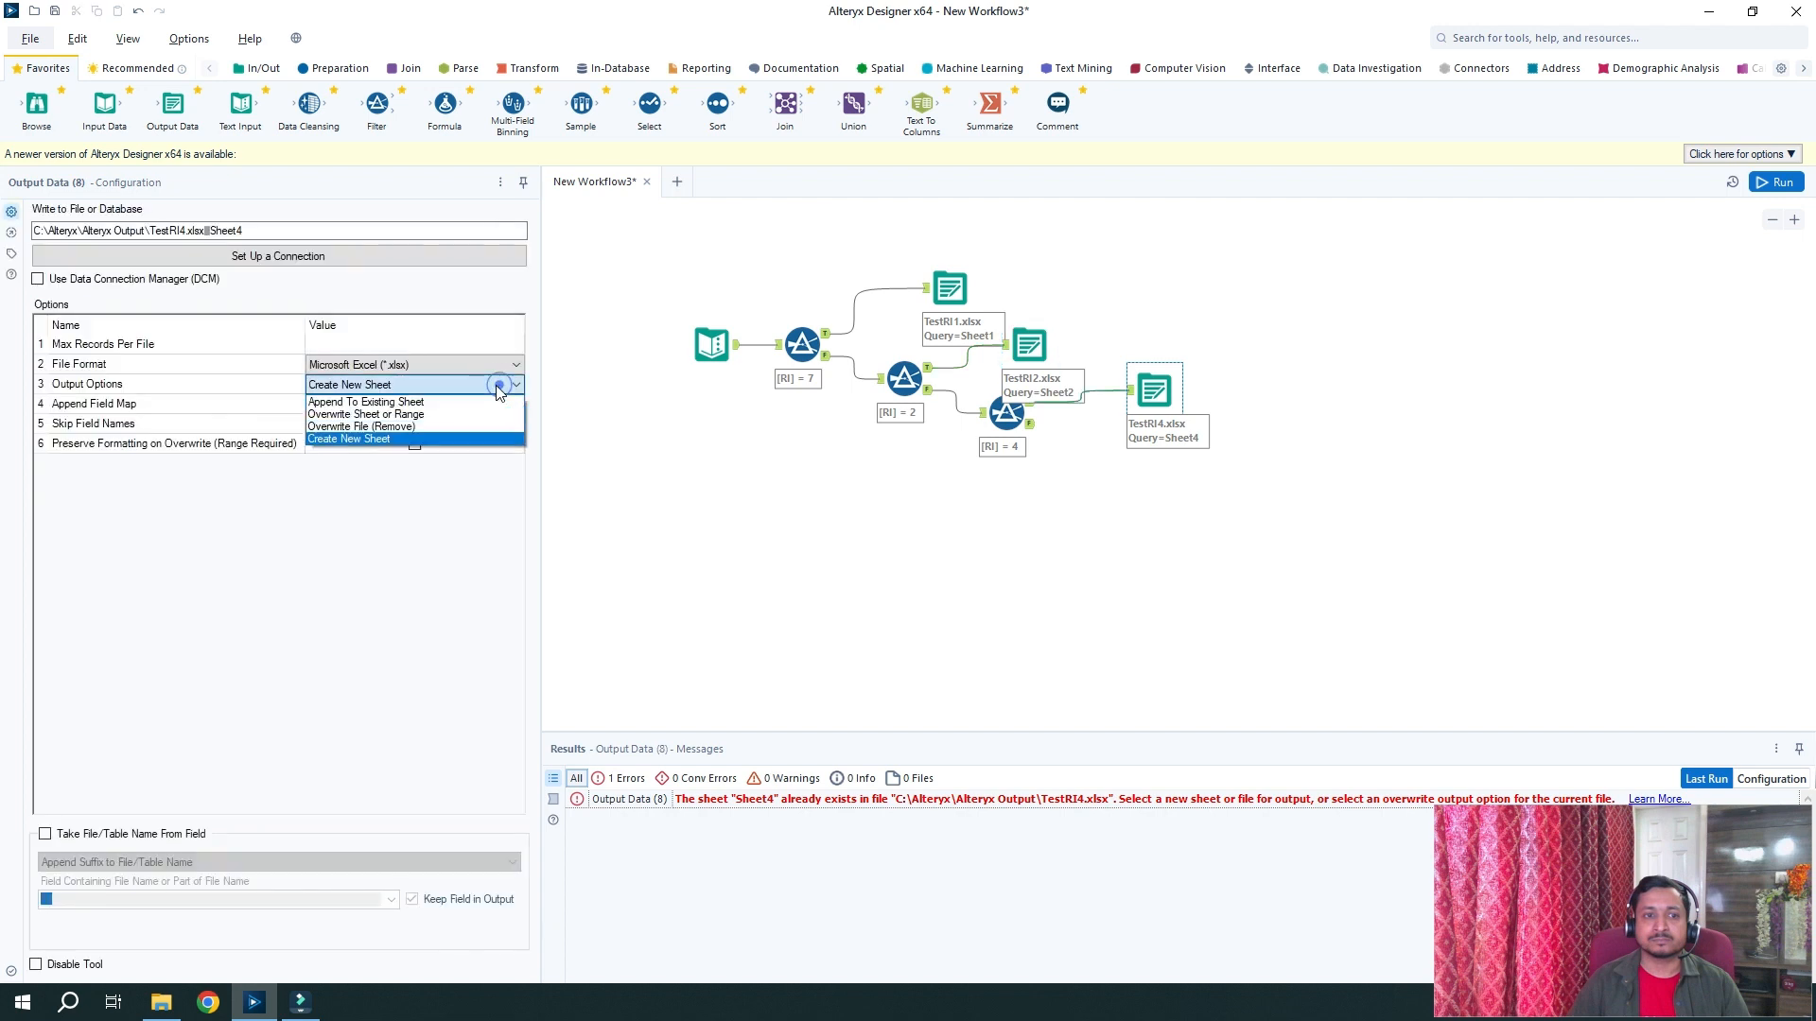
pyautogui.click(445, 426)
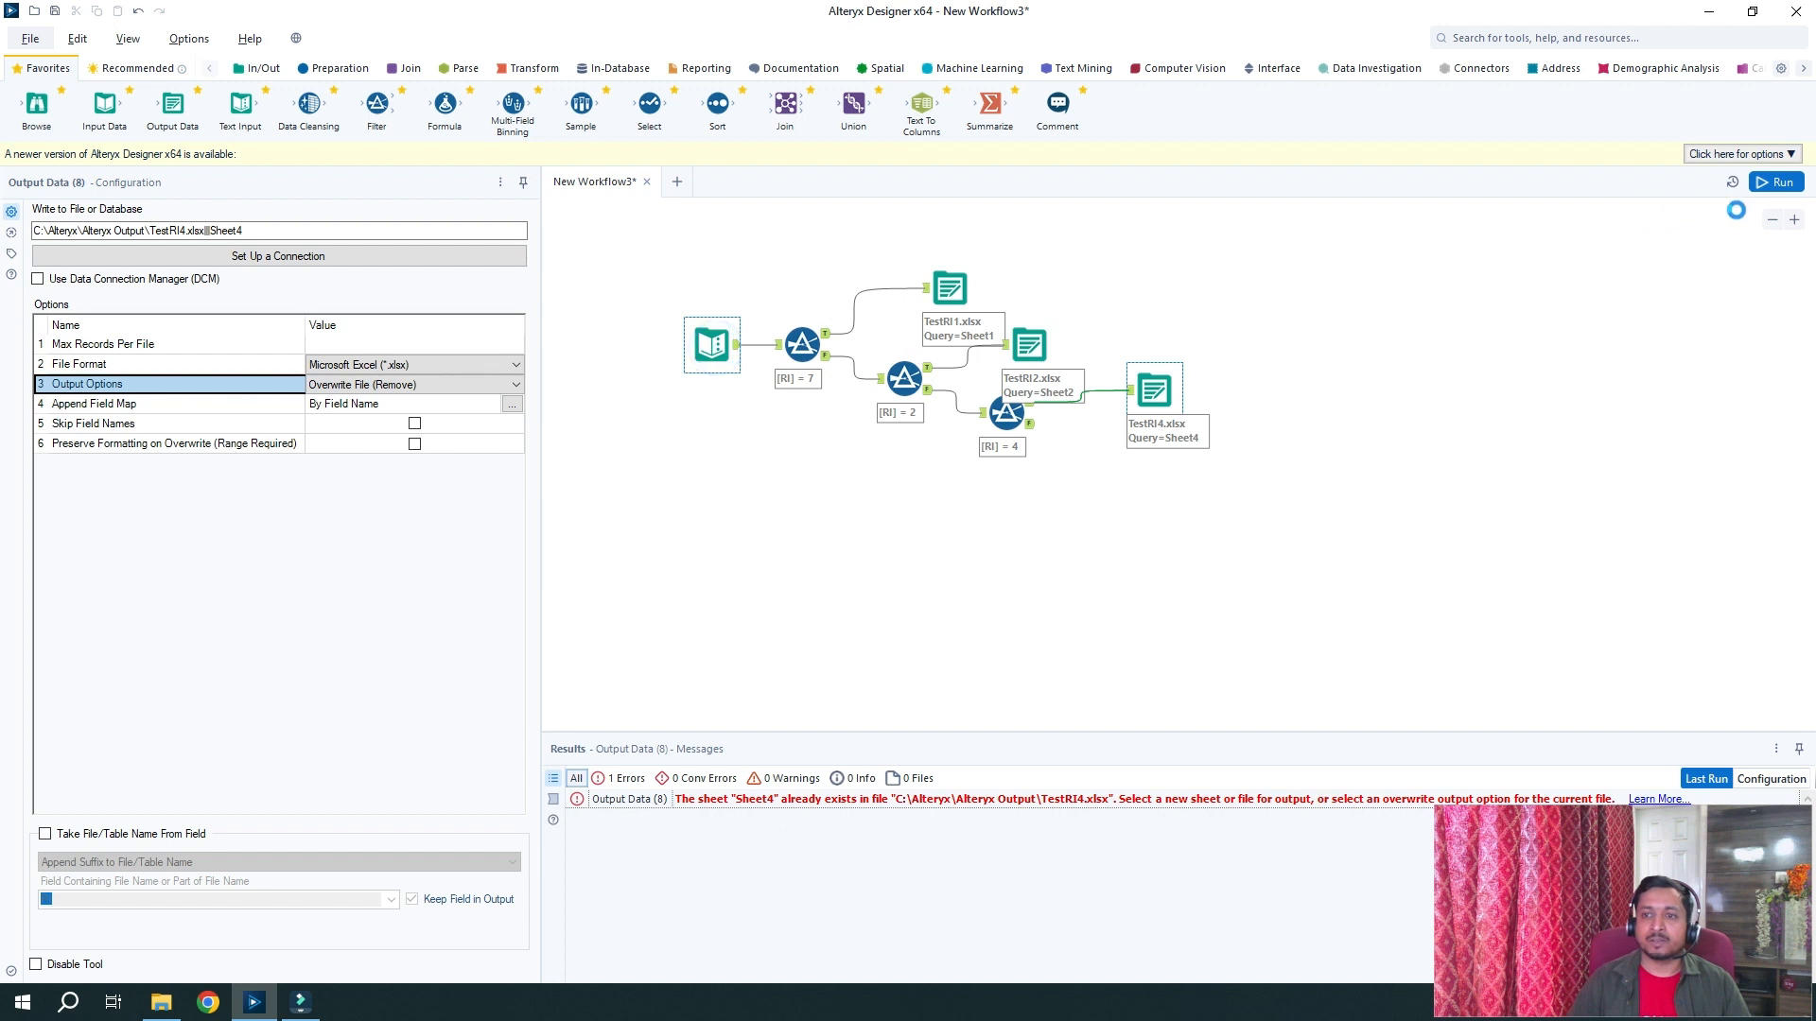
# Rerun the workflow to 0 errors, check the RI = 7 filter, then bring up the Alteryx Output folder
pyautogui.click(1784, 185)
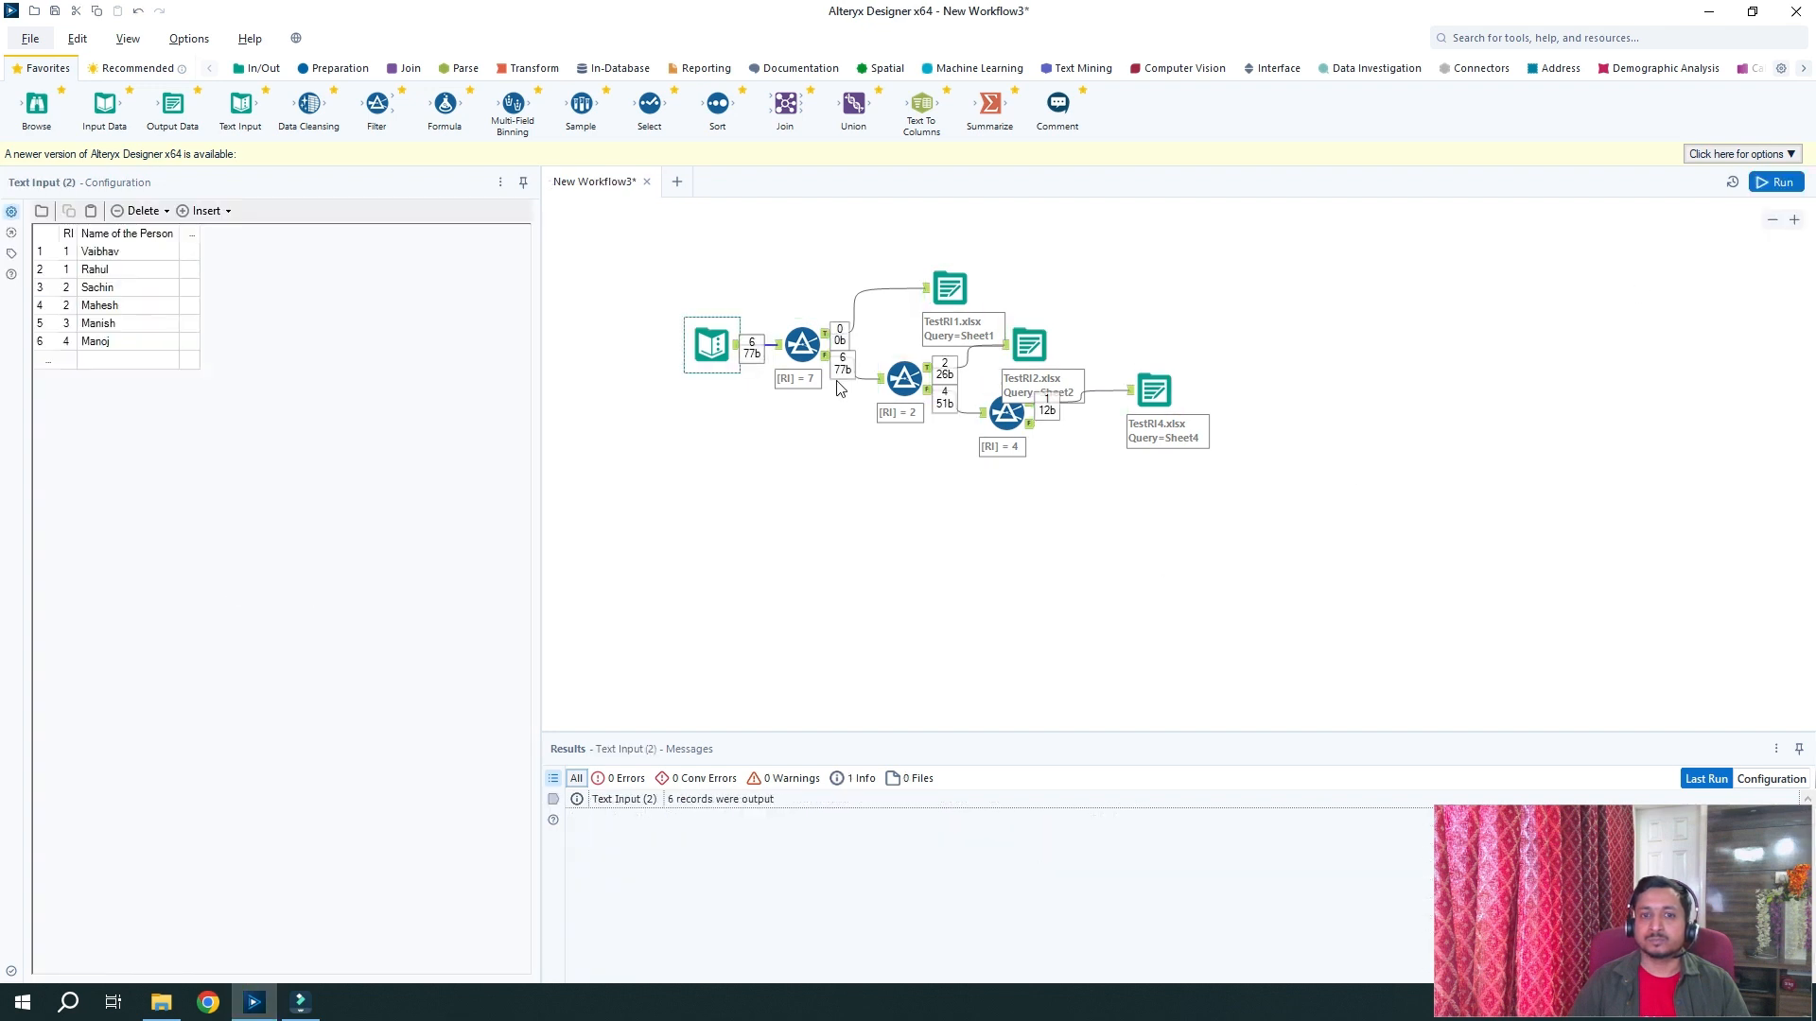
pyautogui.click(825, 336)
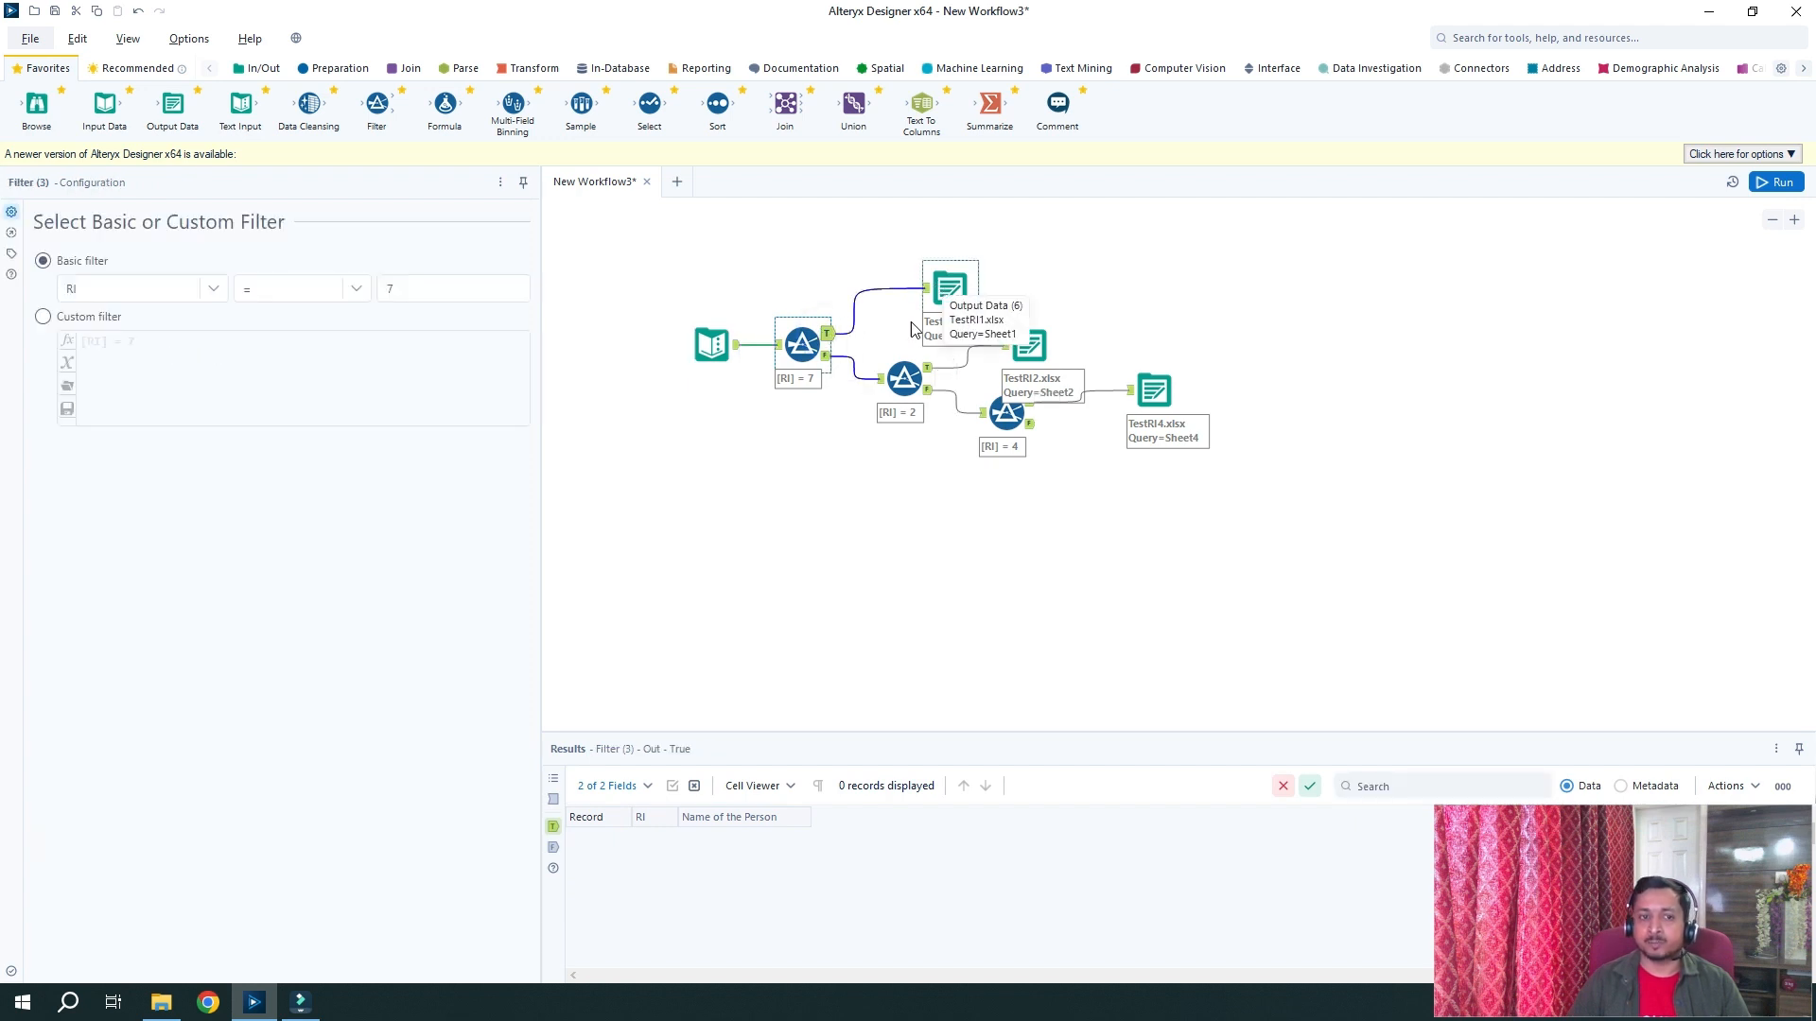
pyautogui.click(157, 1010)
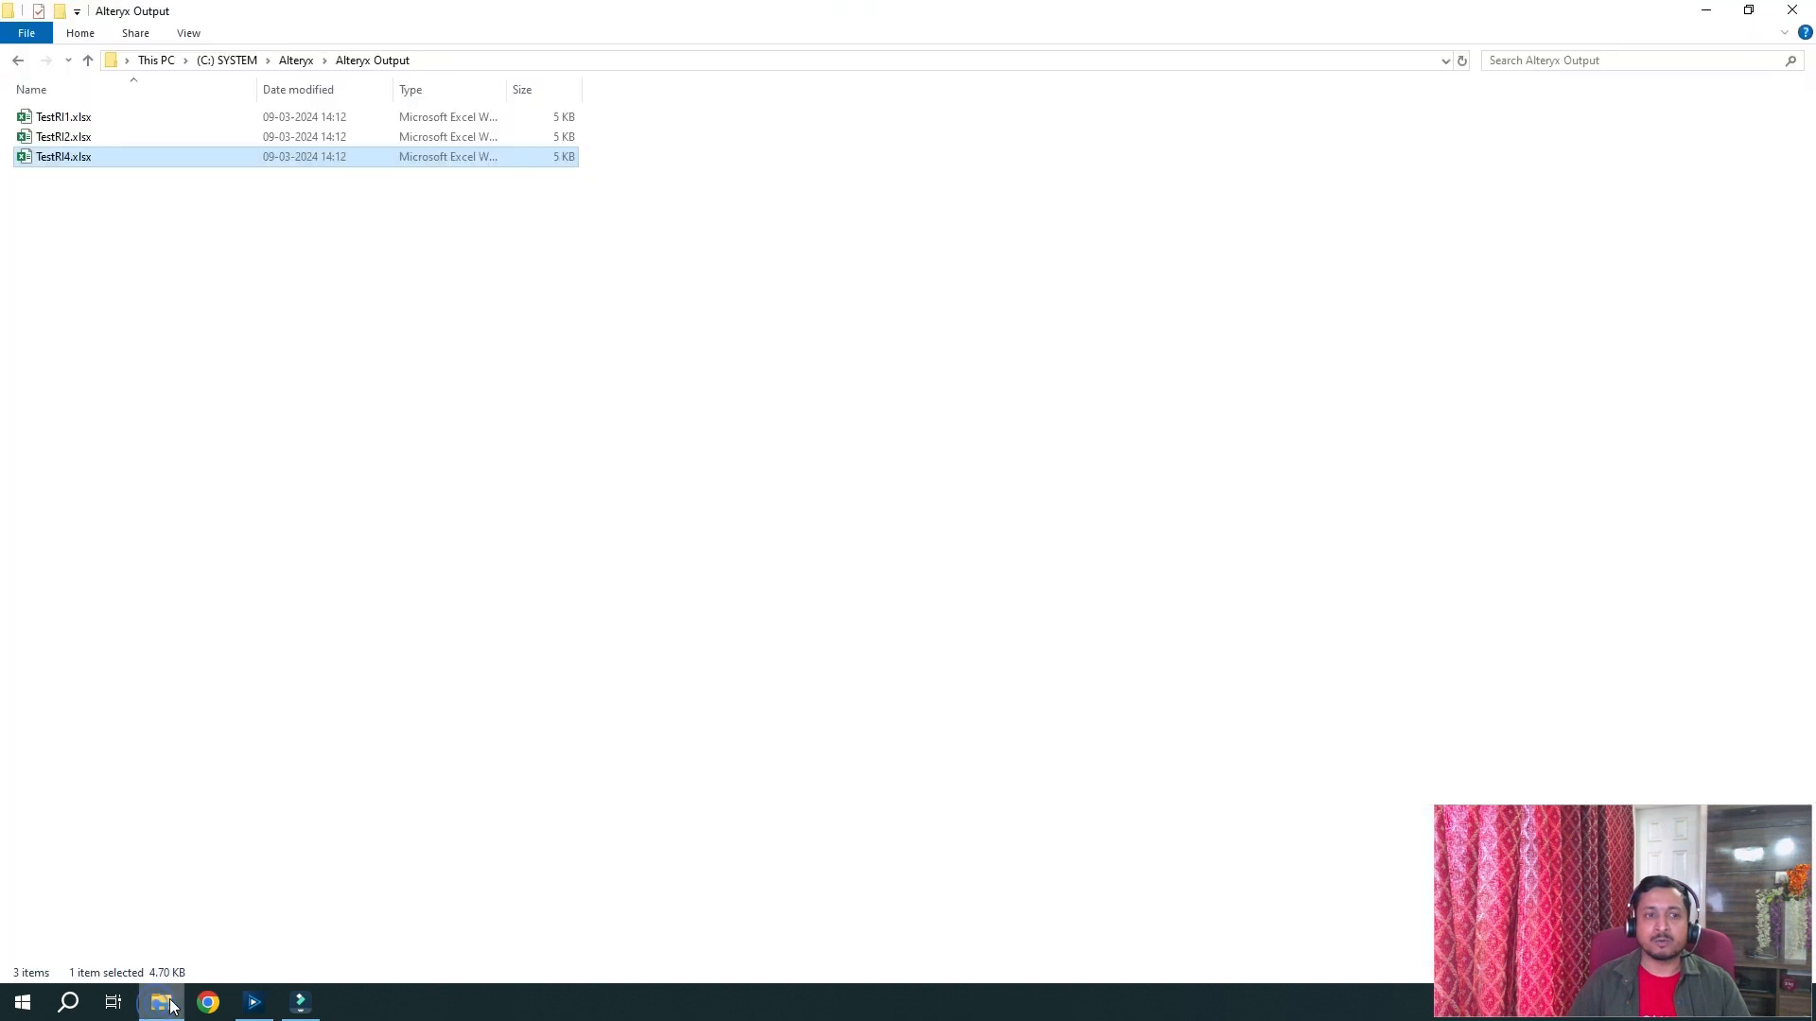
# Open TestRI1.xlsx from the Alteryx Output folder in Excel
pyautogui.rightClick(382, 355)
pyautogui.click(274, 242)
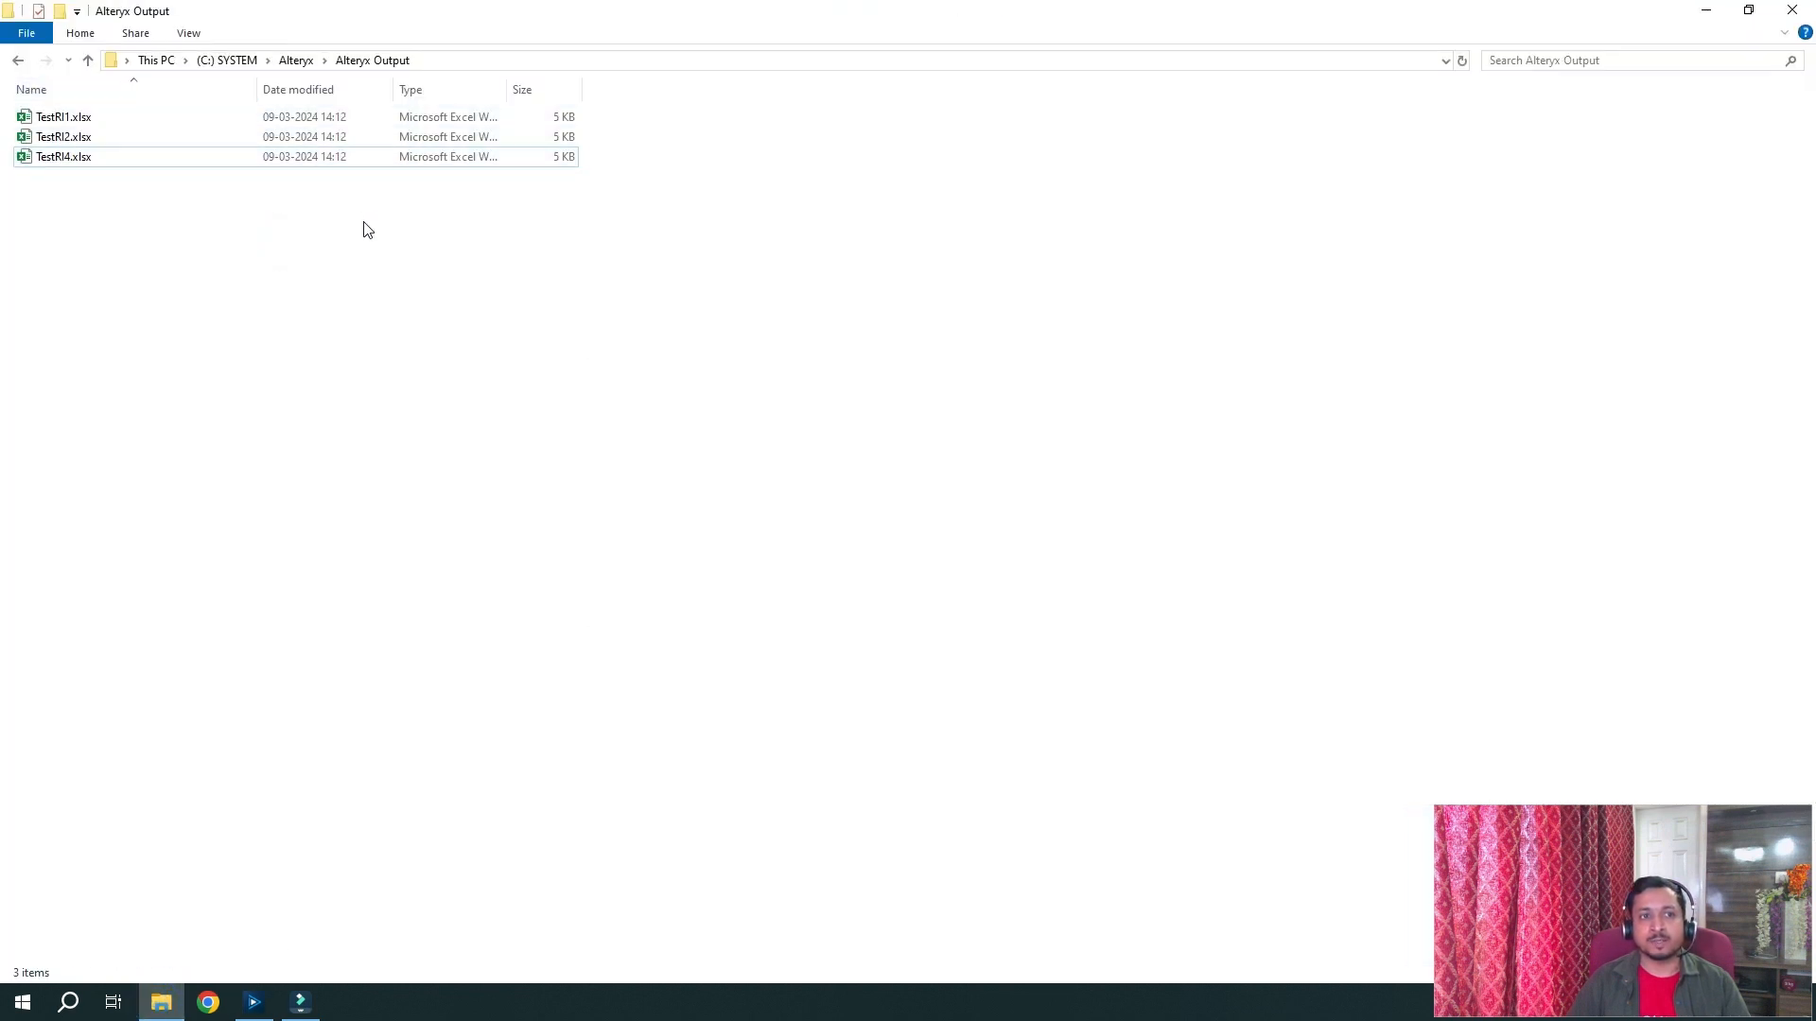
pyautogui.doubleClick(87, 120)
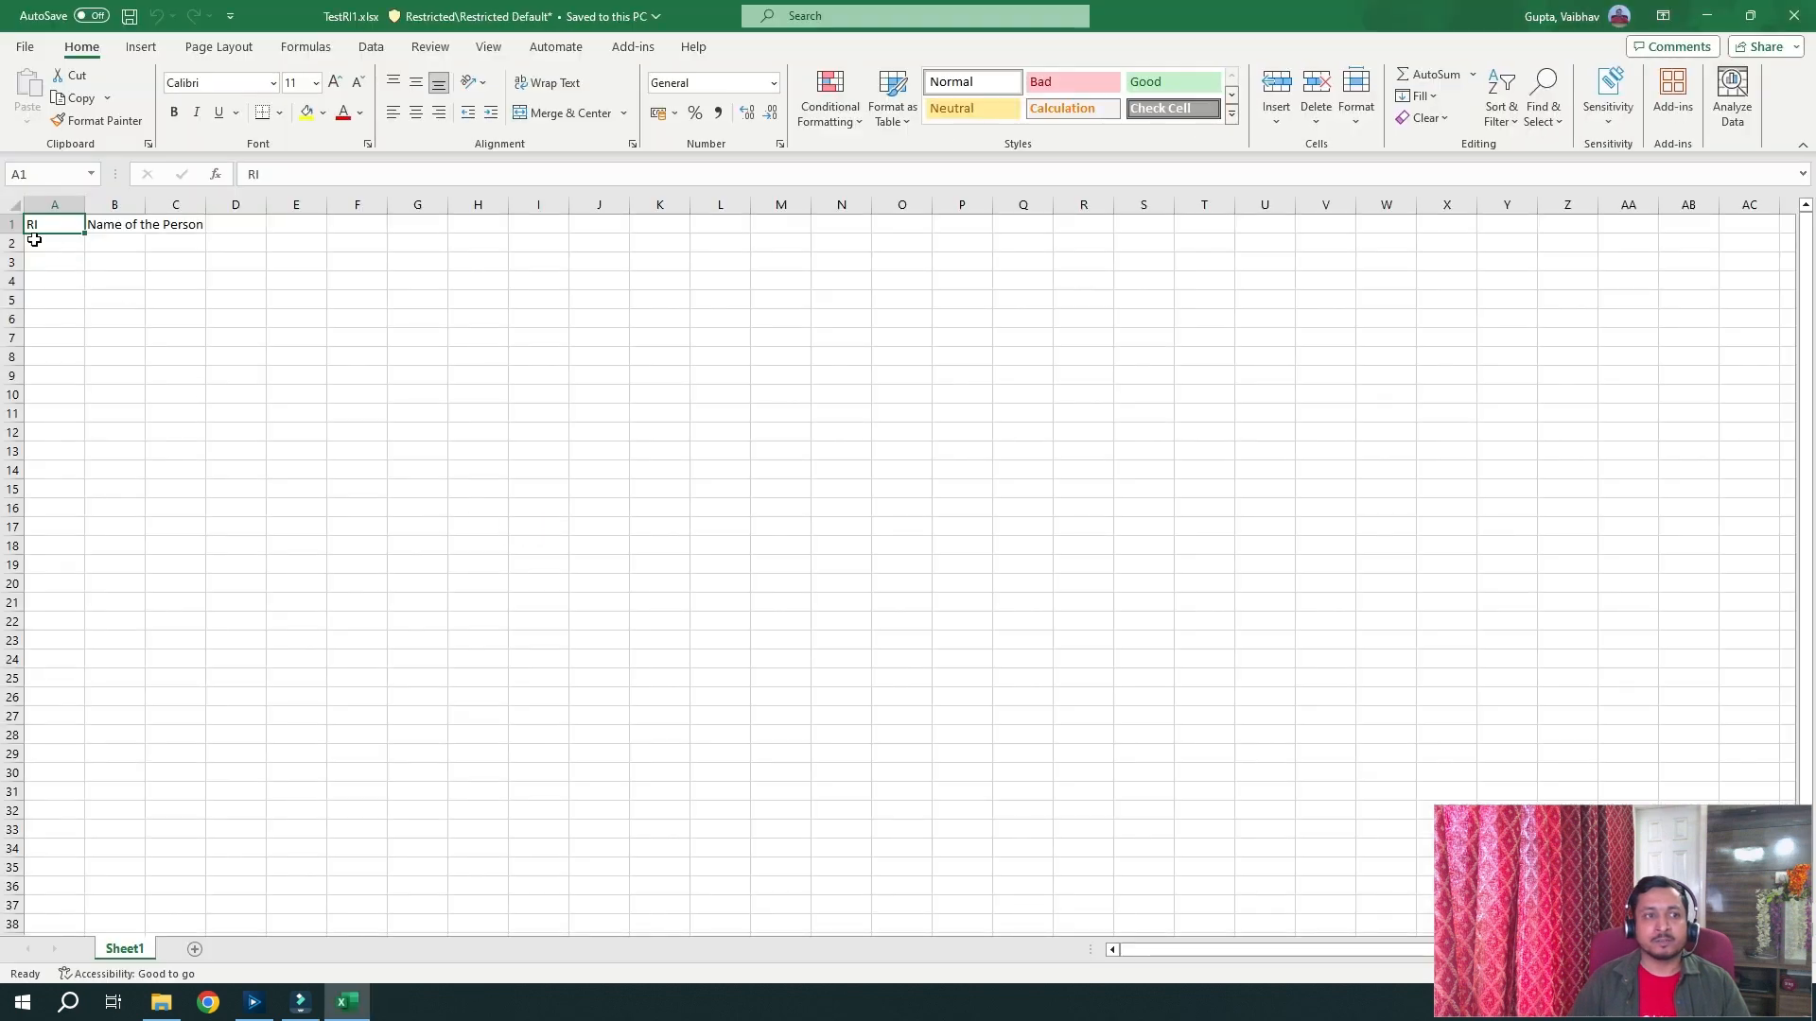
# Confirm TestRI1.xlsx has no rows under the RI and Name of the Person headers, then close Excel
pyautogui.moveTo(32, 241); pyautogui.dragTo(226, 281)
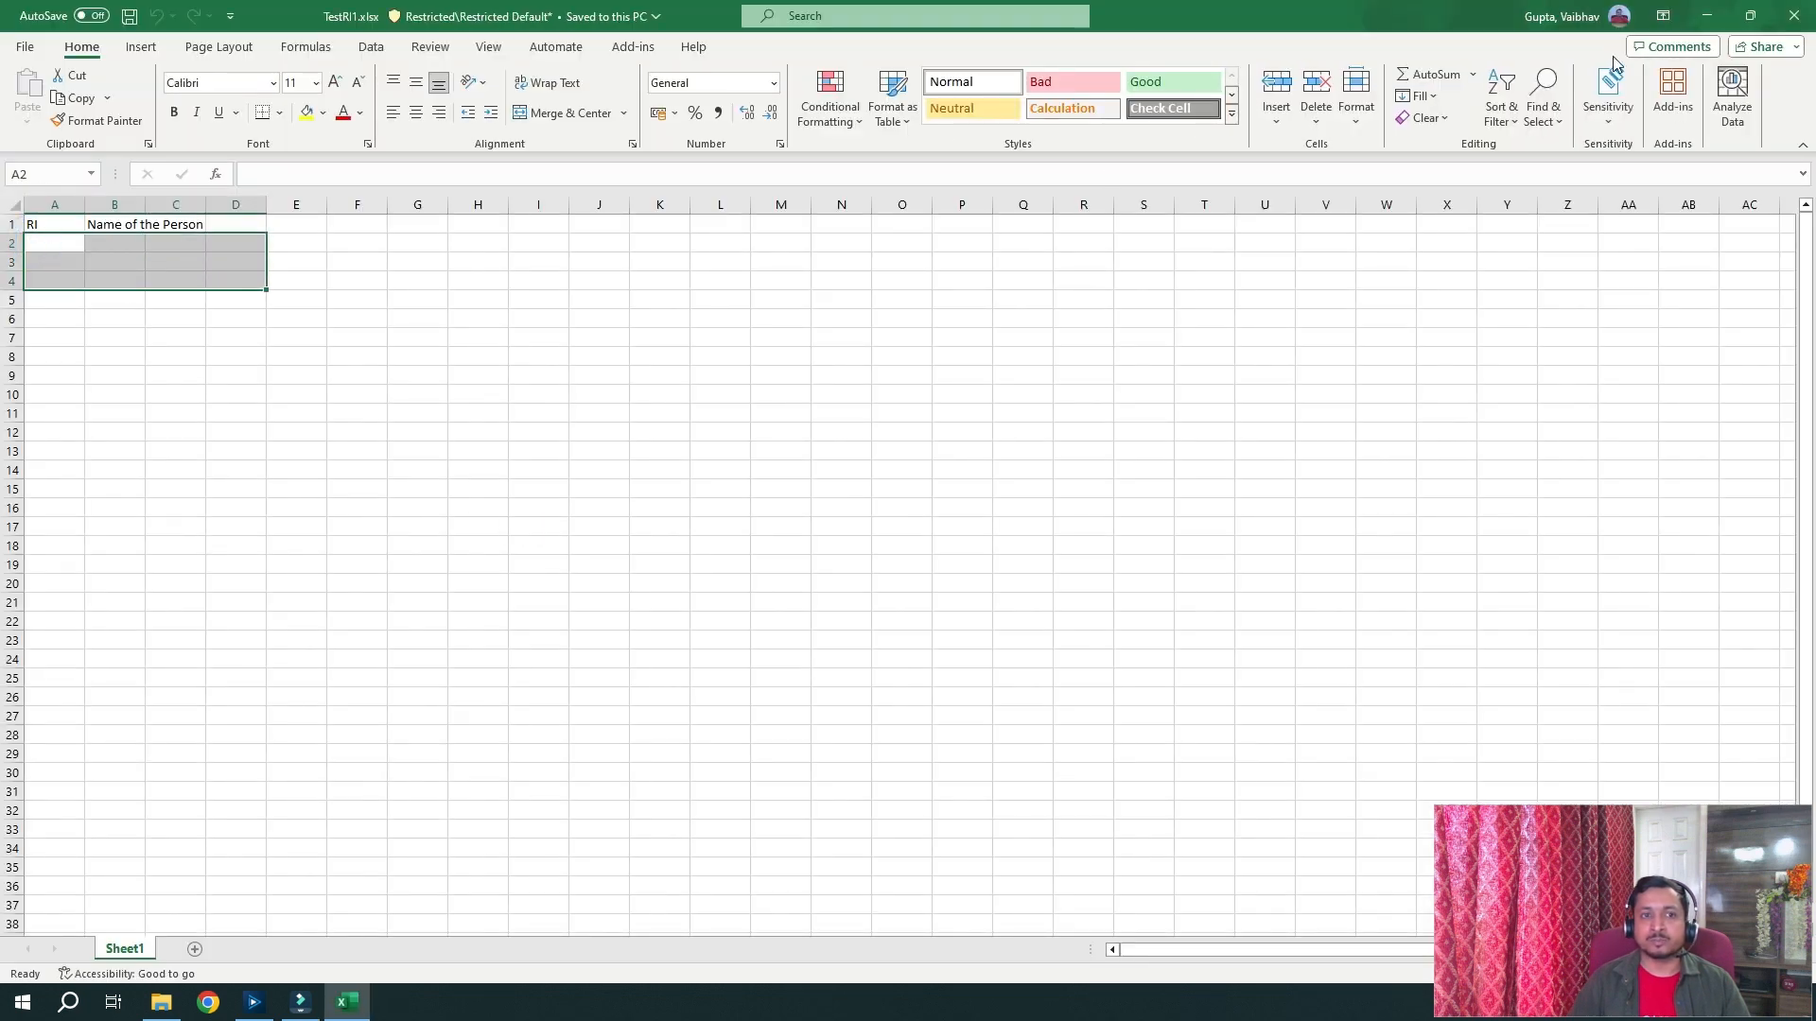
pyautogui.click(1794, 15)
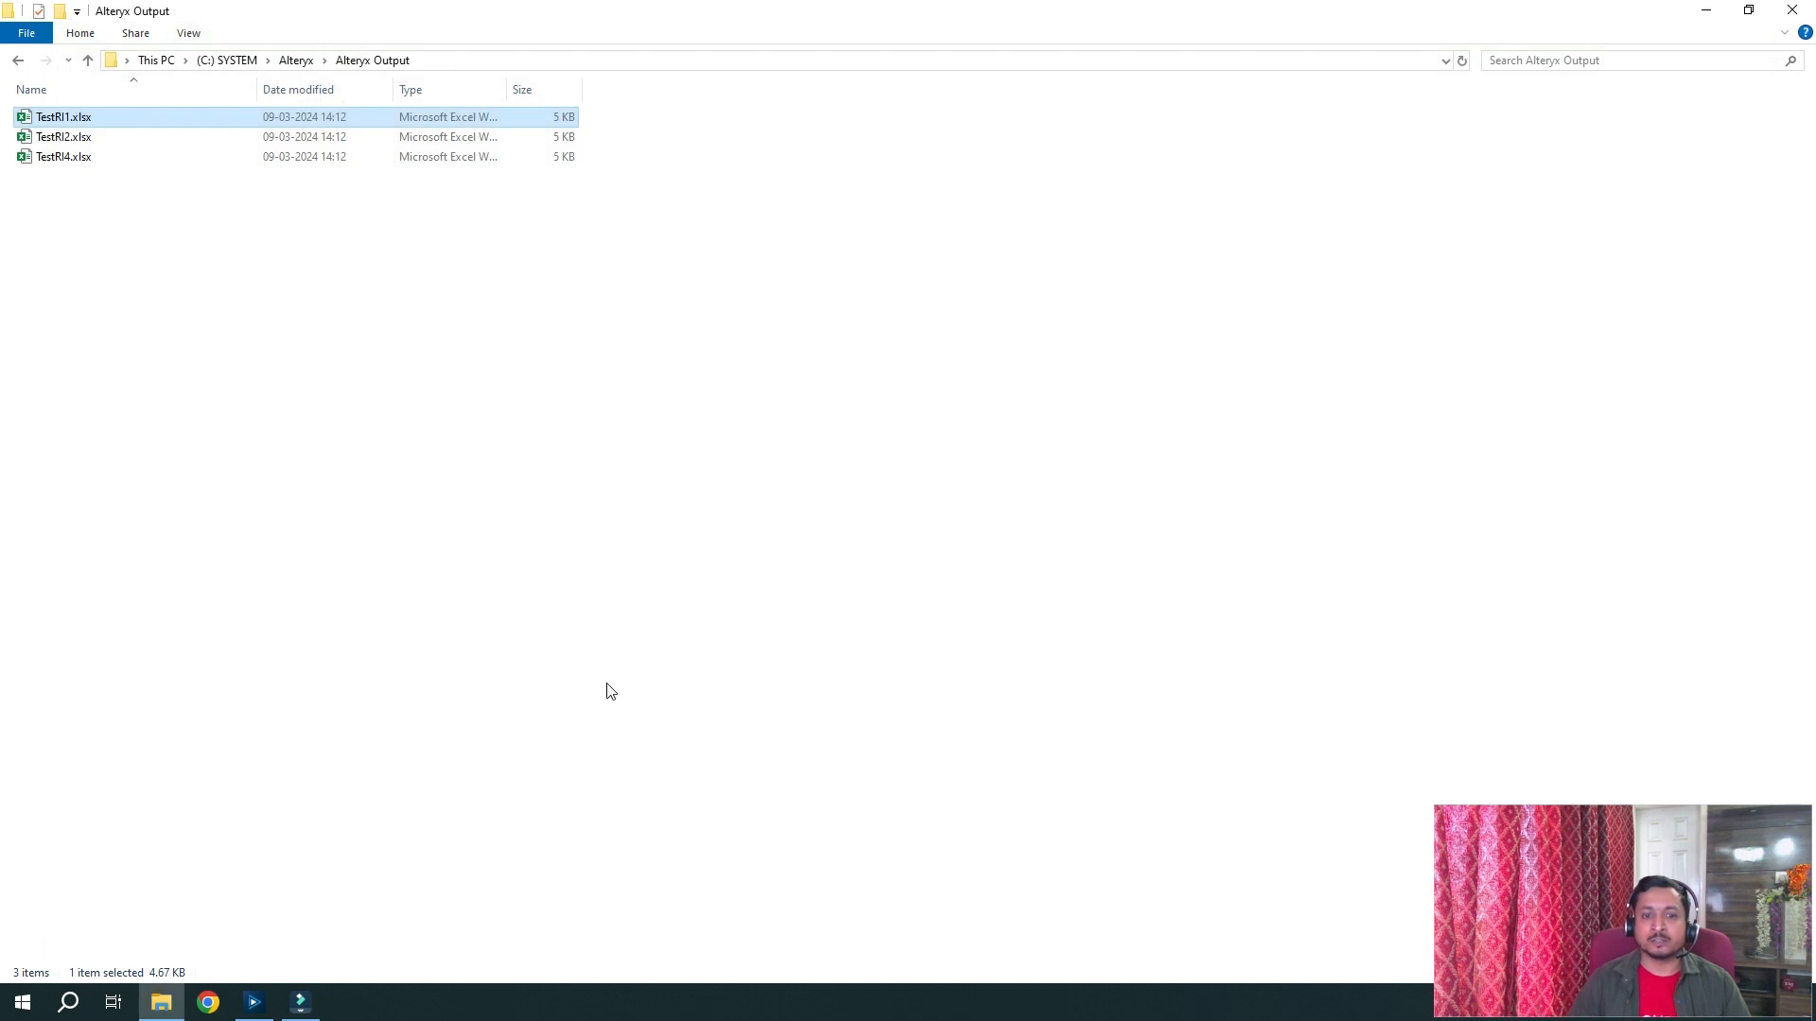
pyautogui.click(259, 1012)
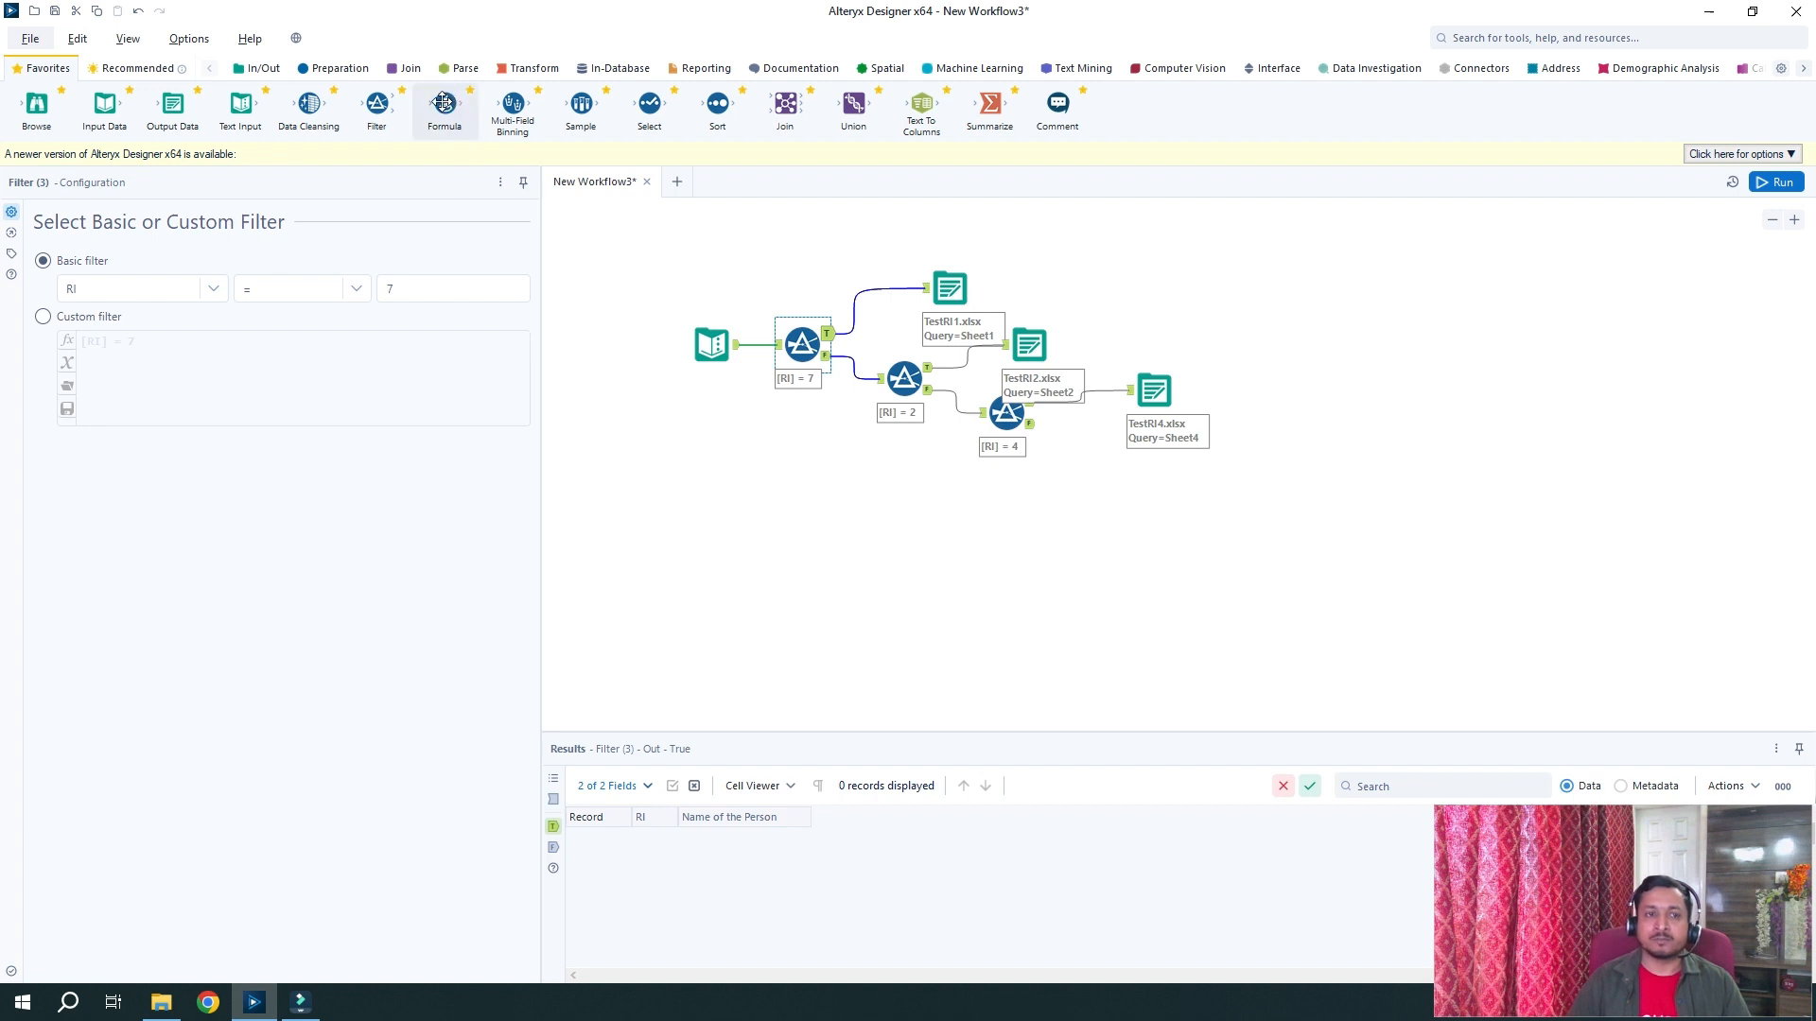
# Insert a Formula tool before the TestRI1 output and add a new output column named Name
pyautogui.moveTo(444, 102); pyautogui.dragTo(886, 289)
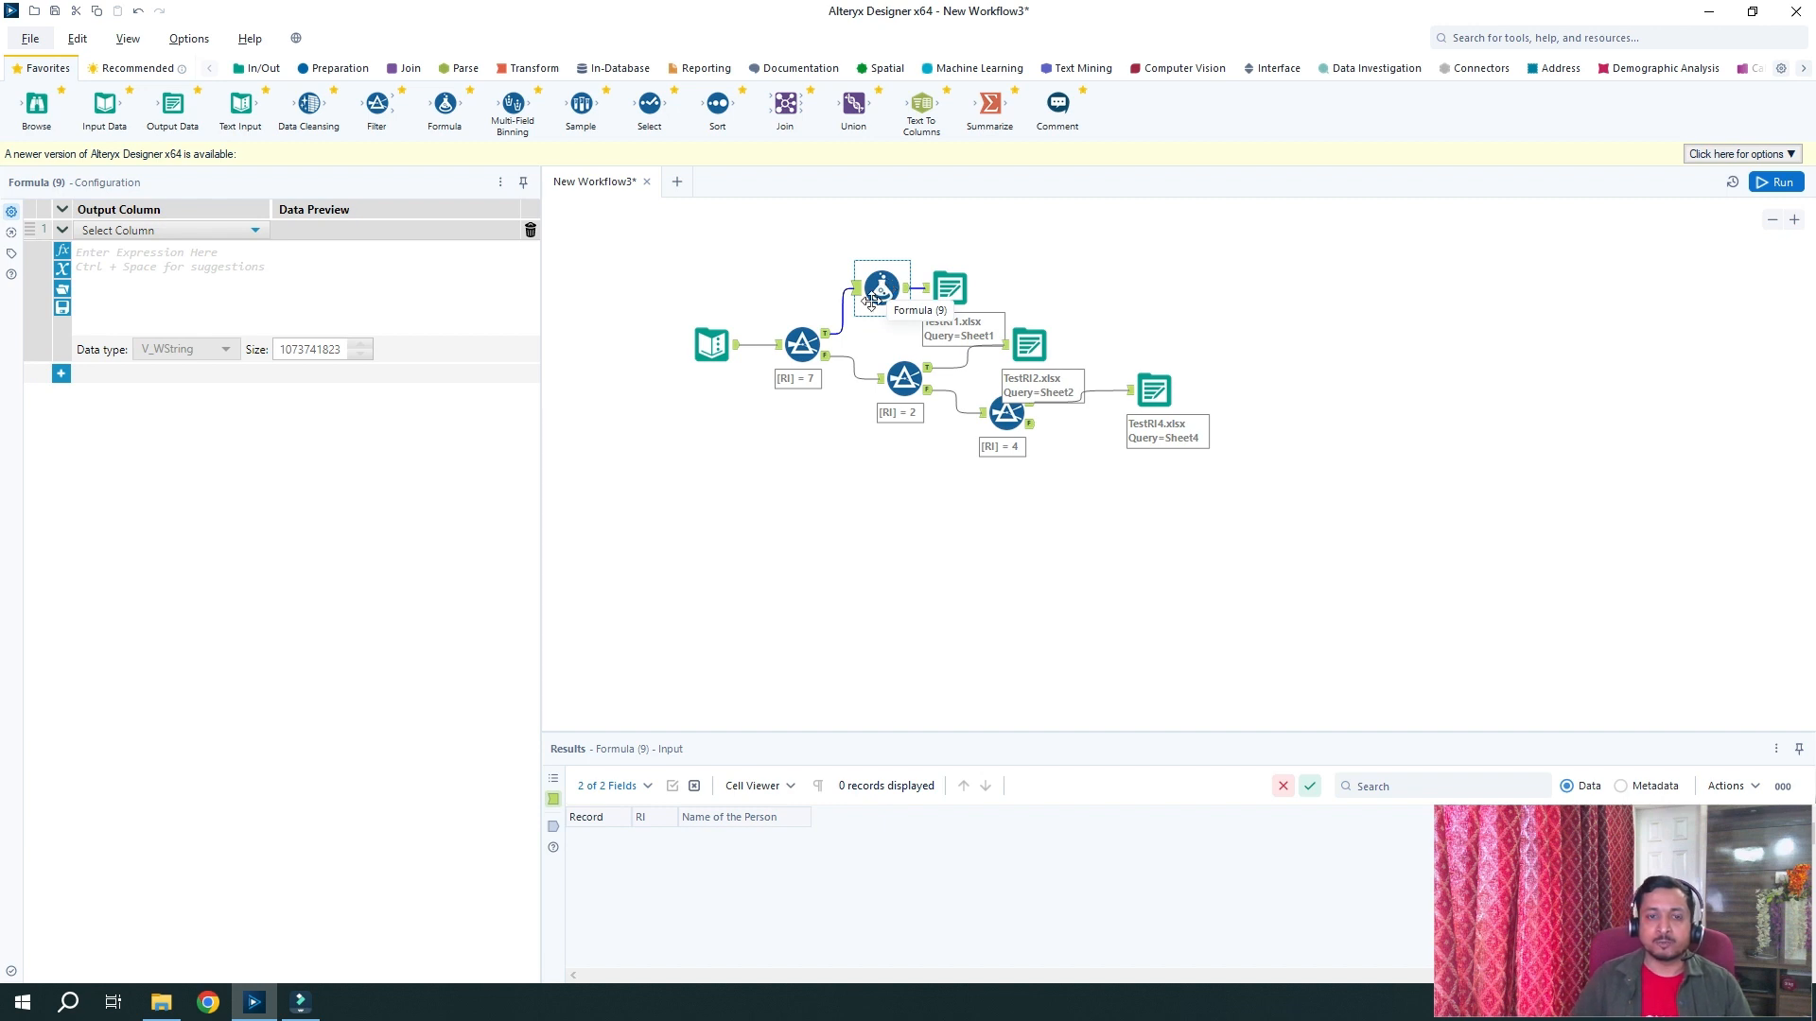
pyautogui.click(219, 236)
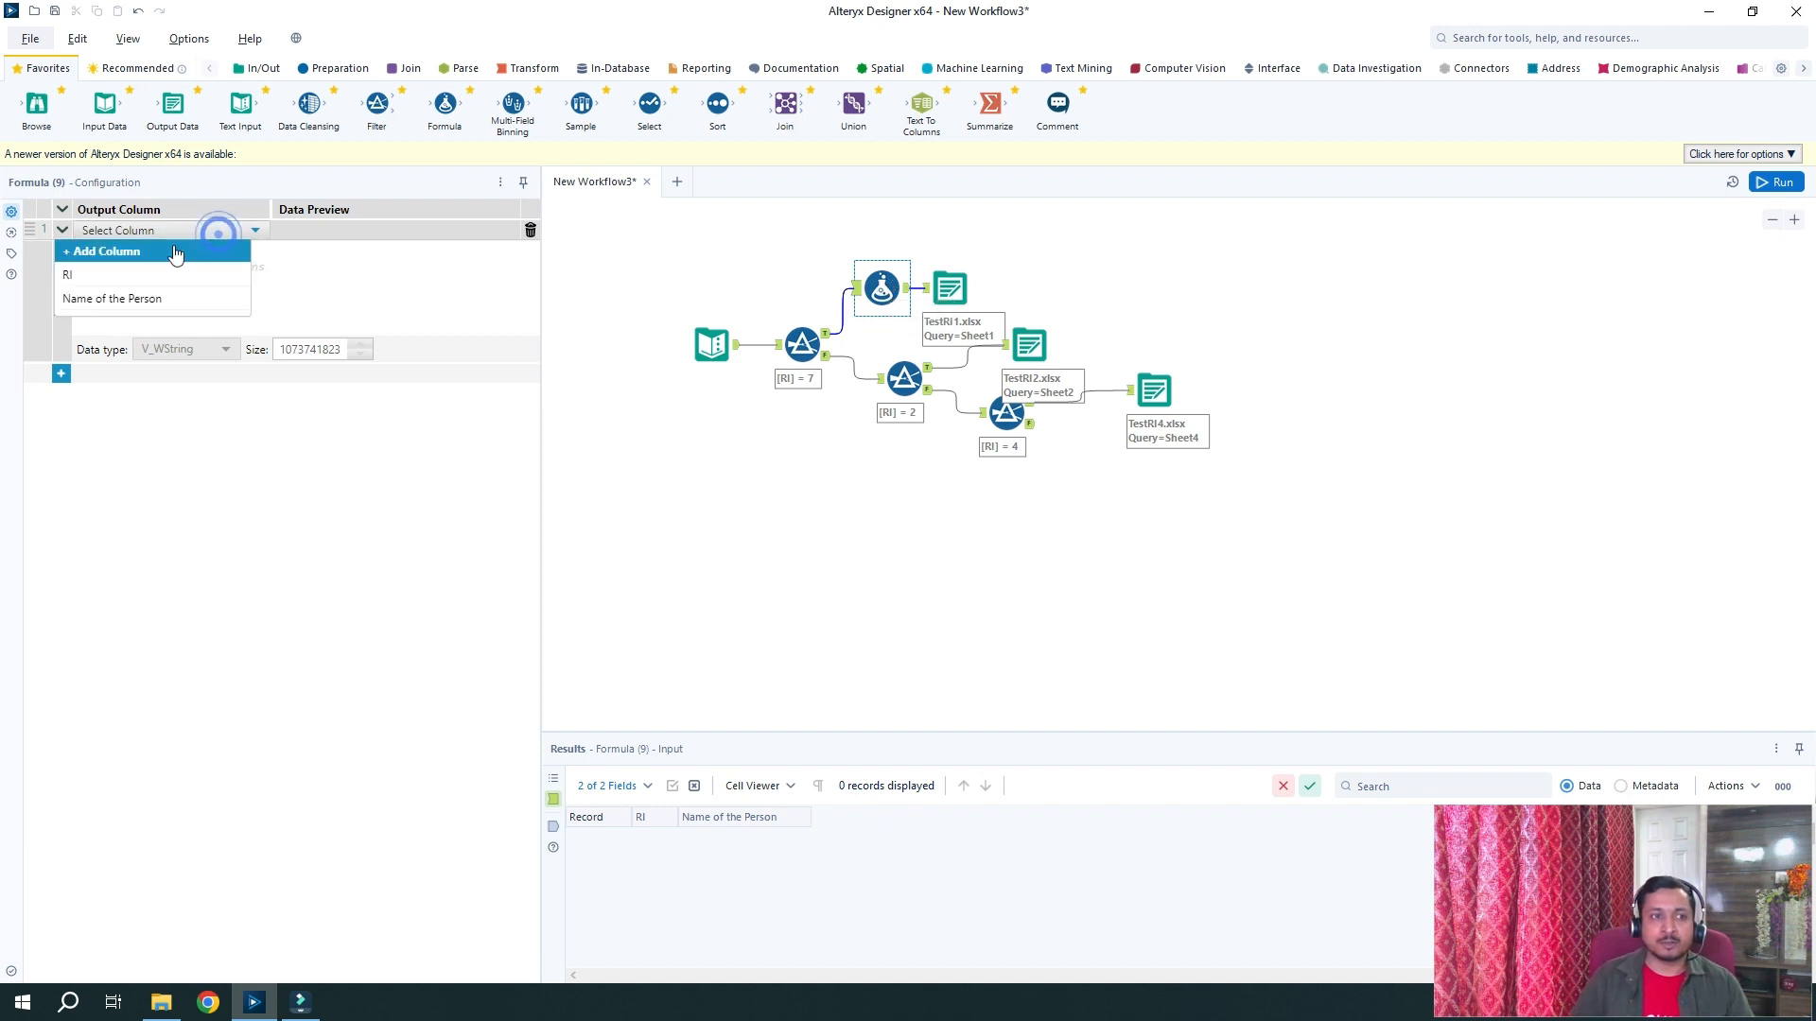
pyautogui.click(140, 250)
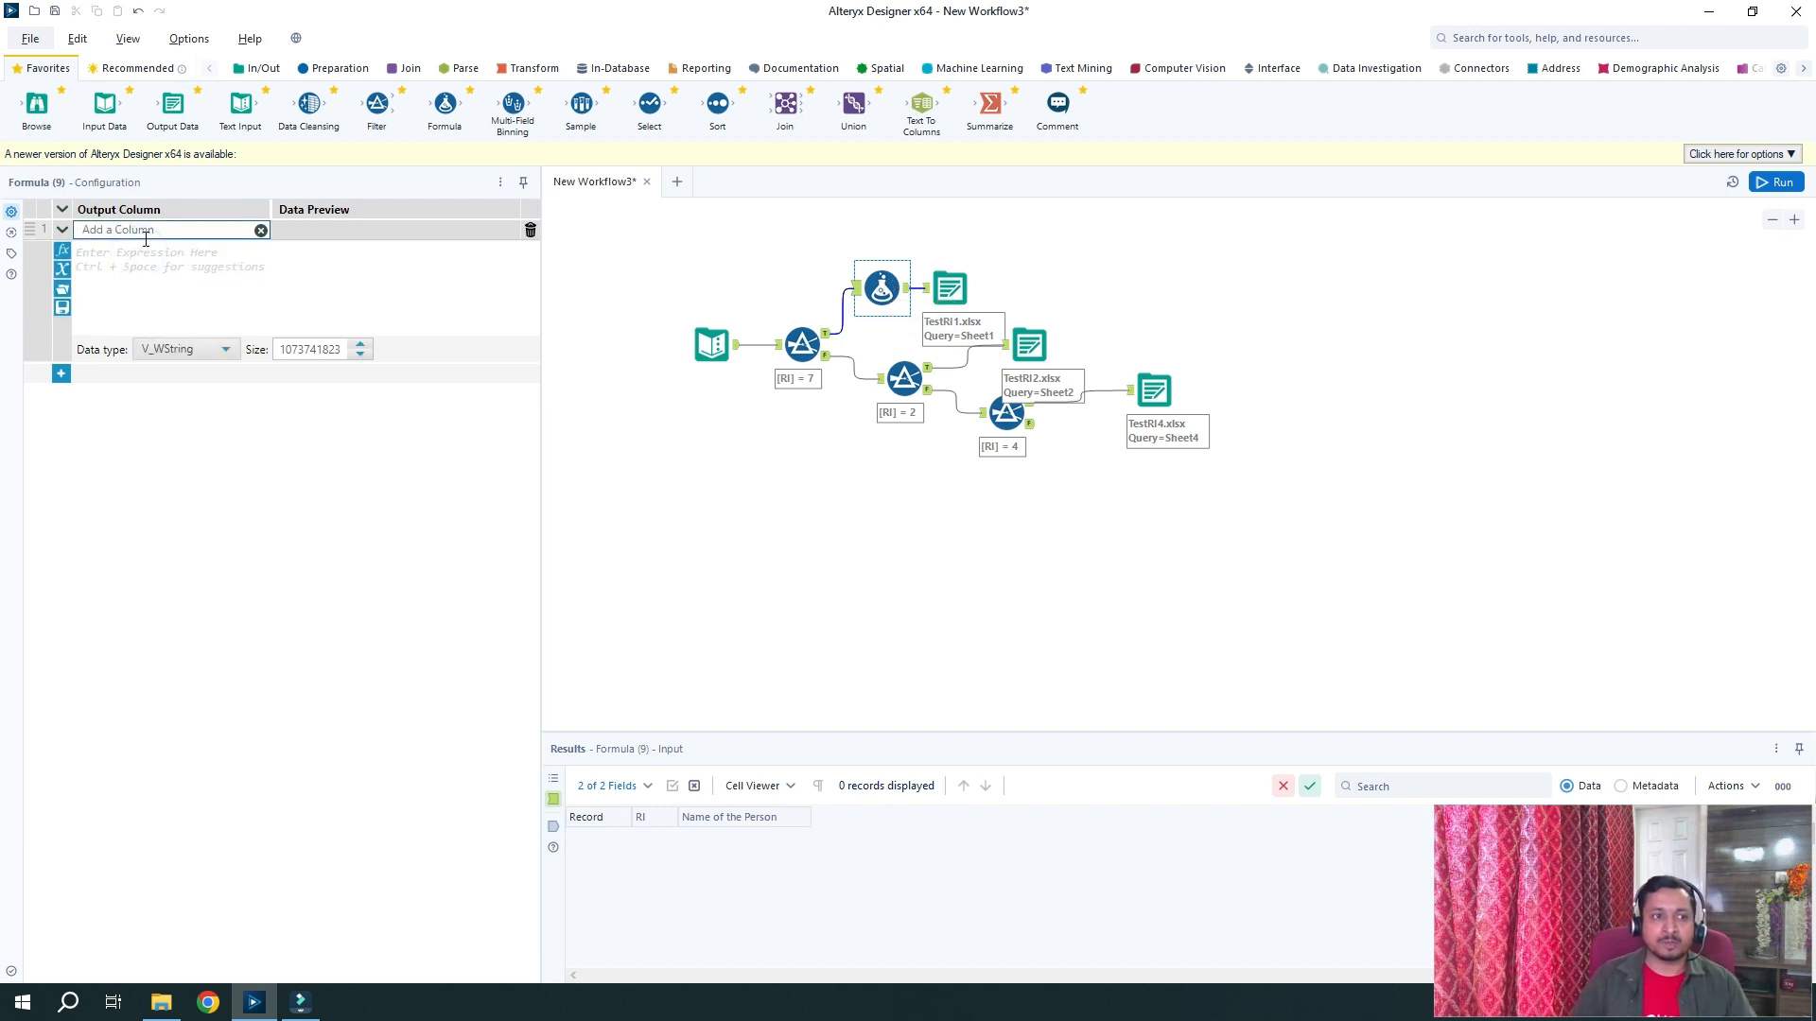
pyautogui.write('Name')
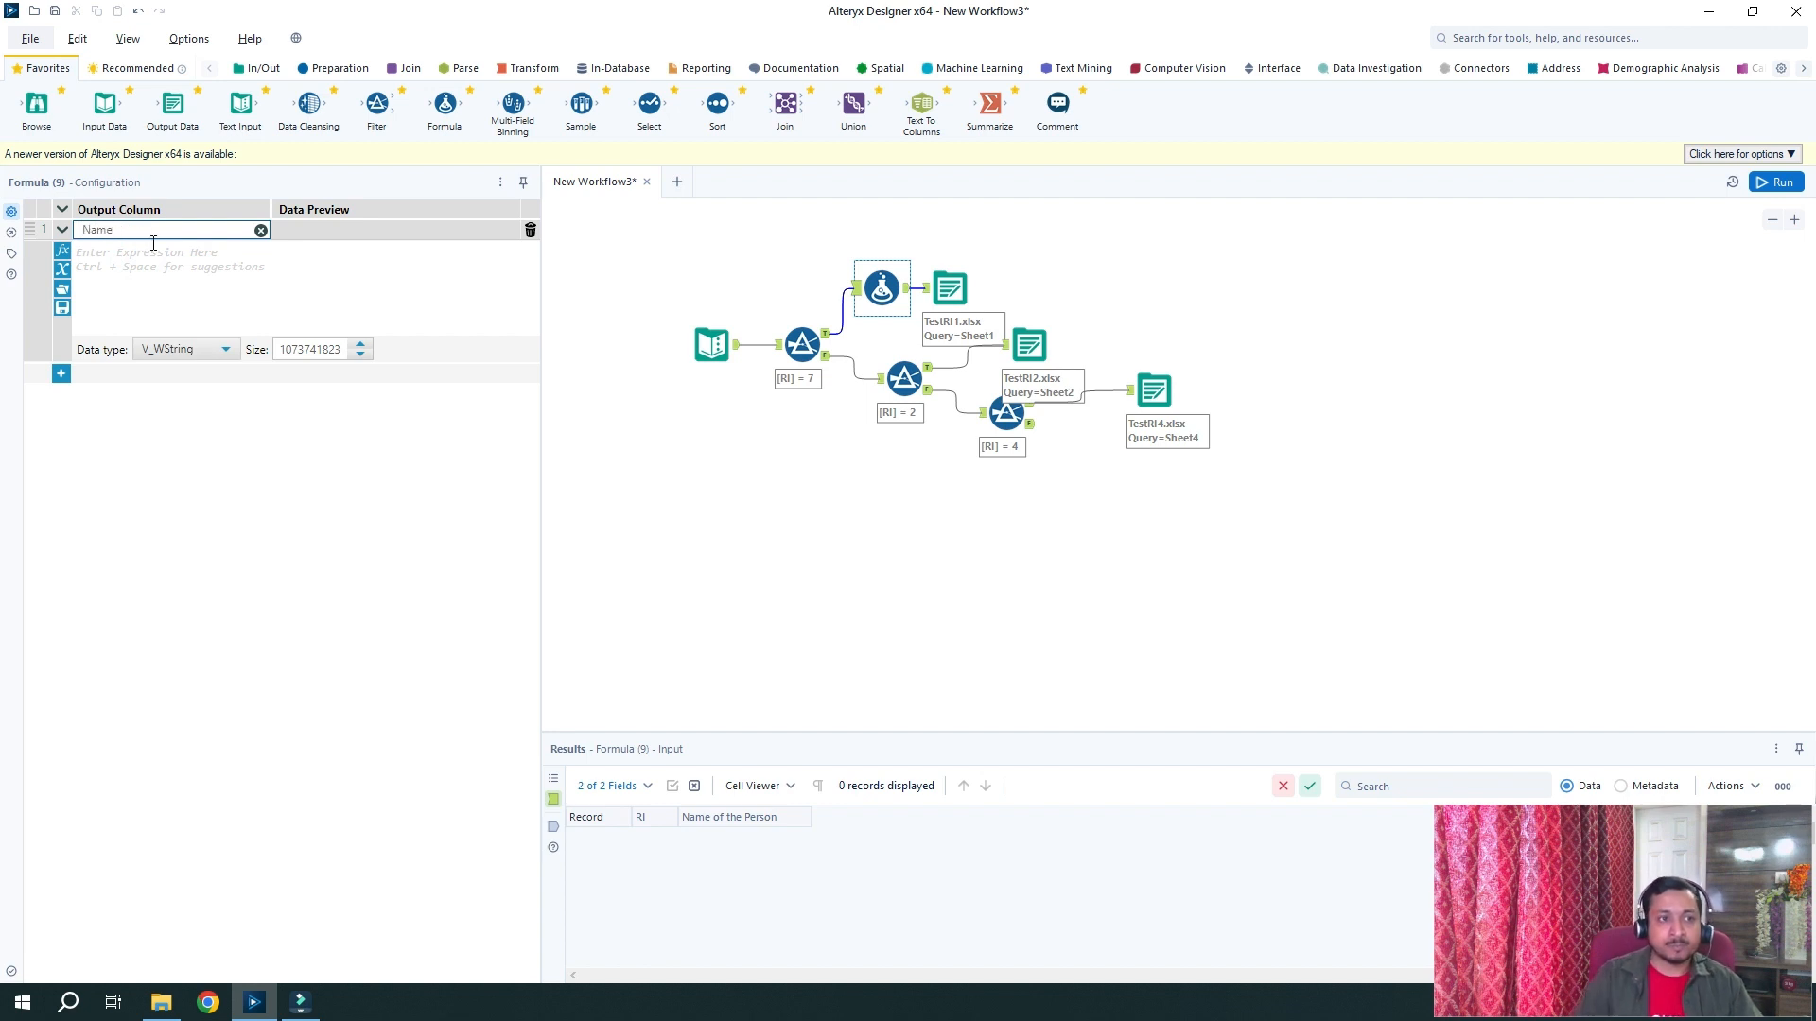
# Write the Name expression: if IsNull([RI]) then '' else "TestRI1.xlsx" endif
pyautogui.click(157, 266)
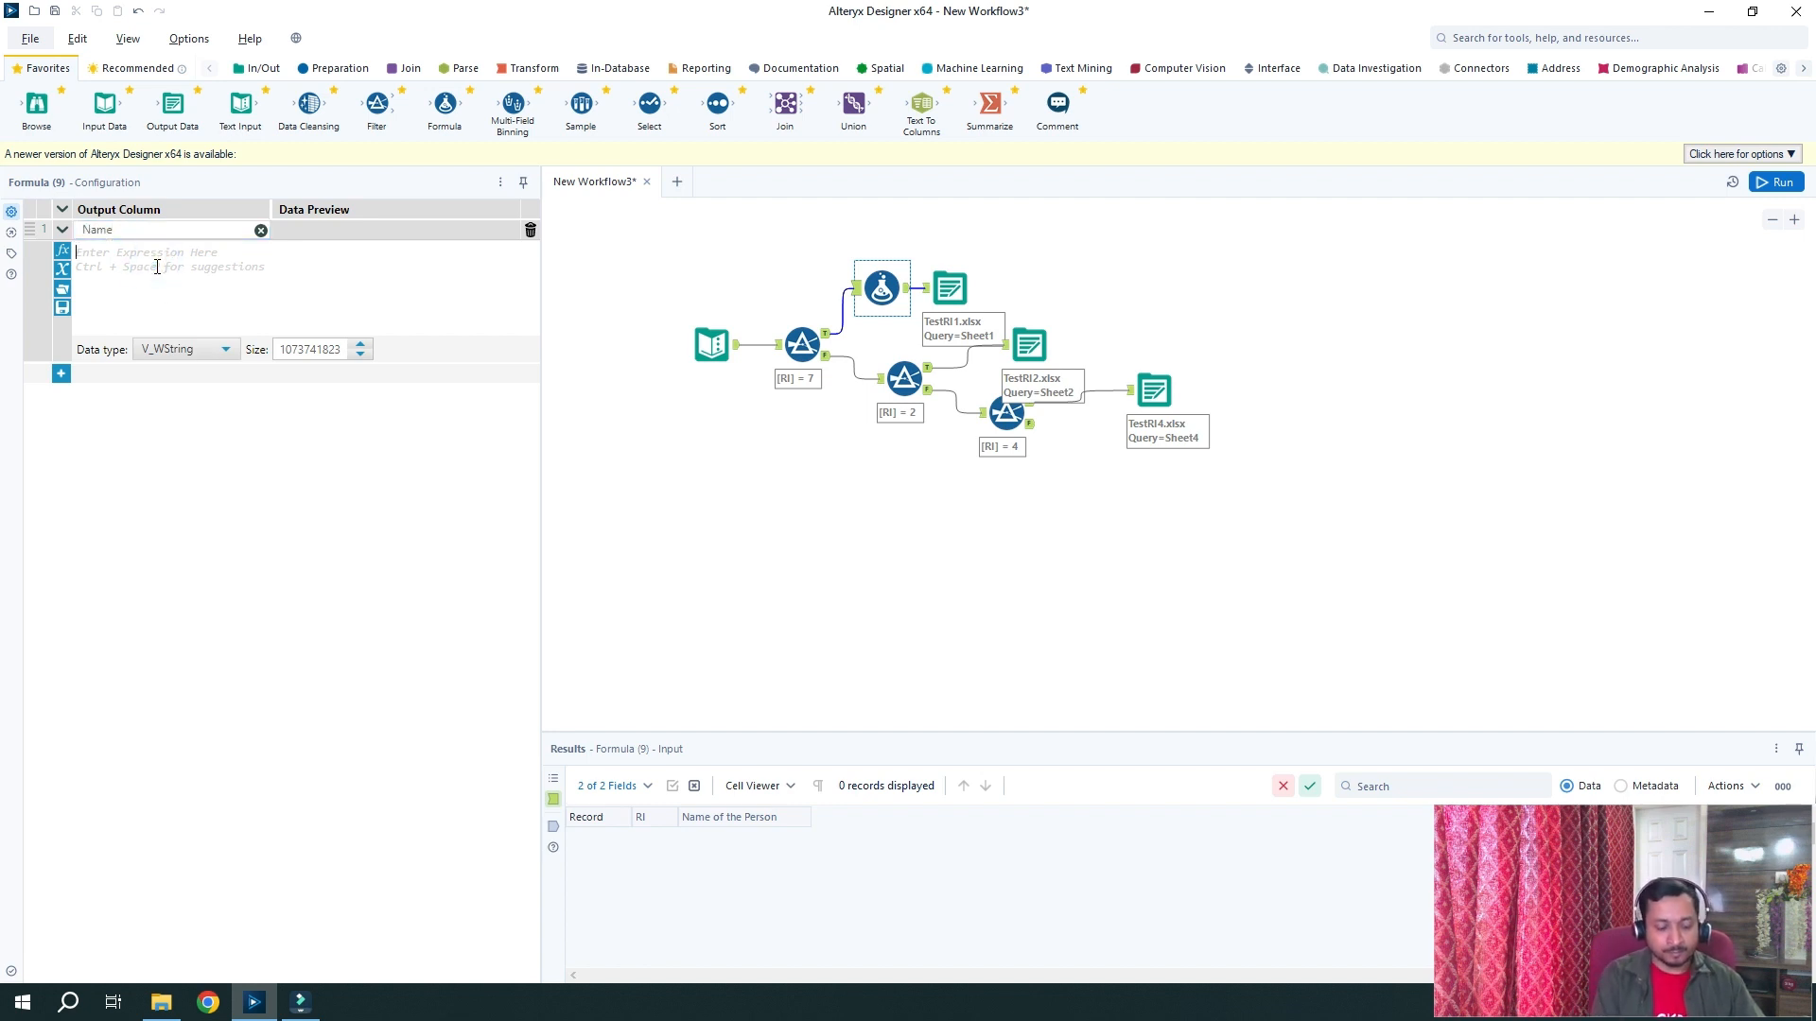
pyautogui.write('if ')
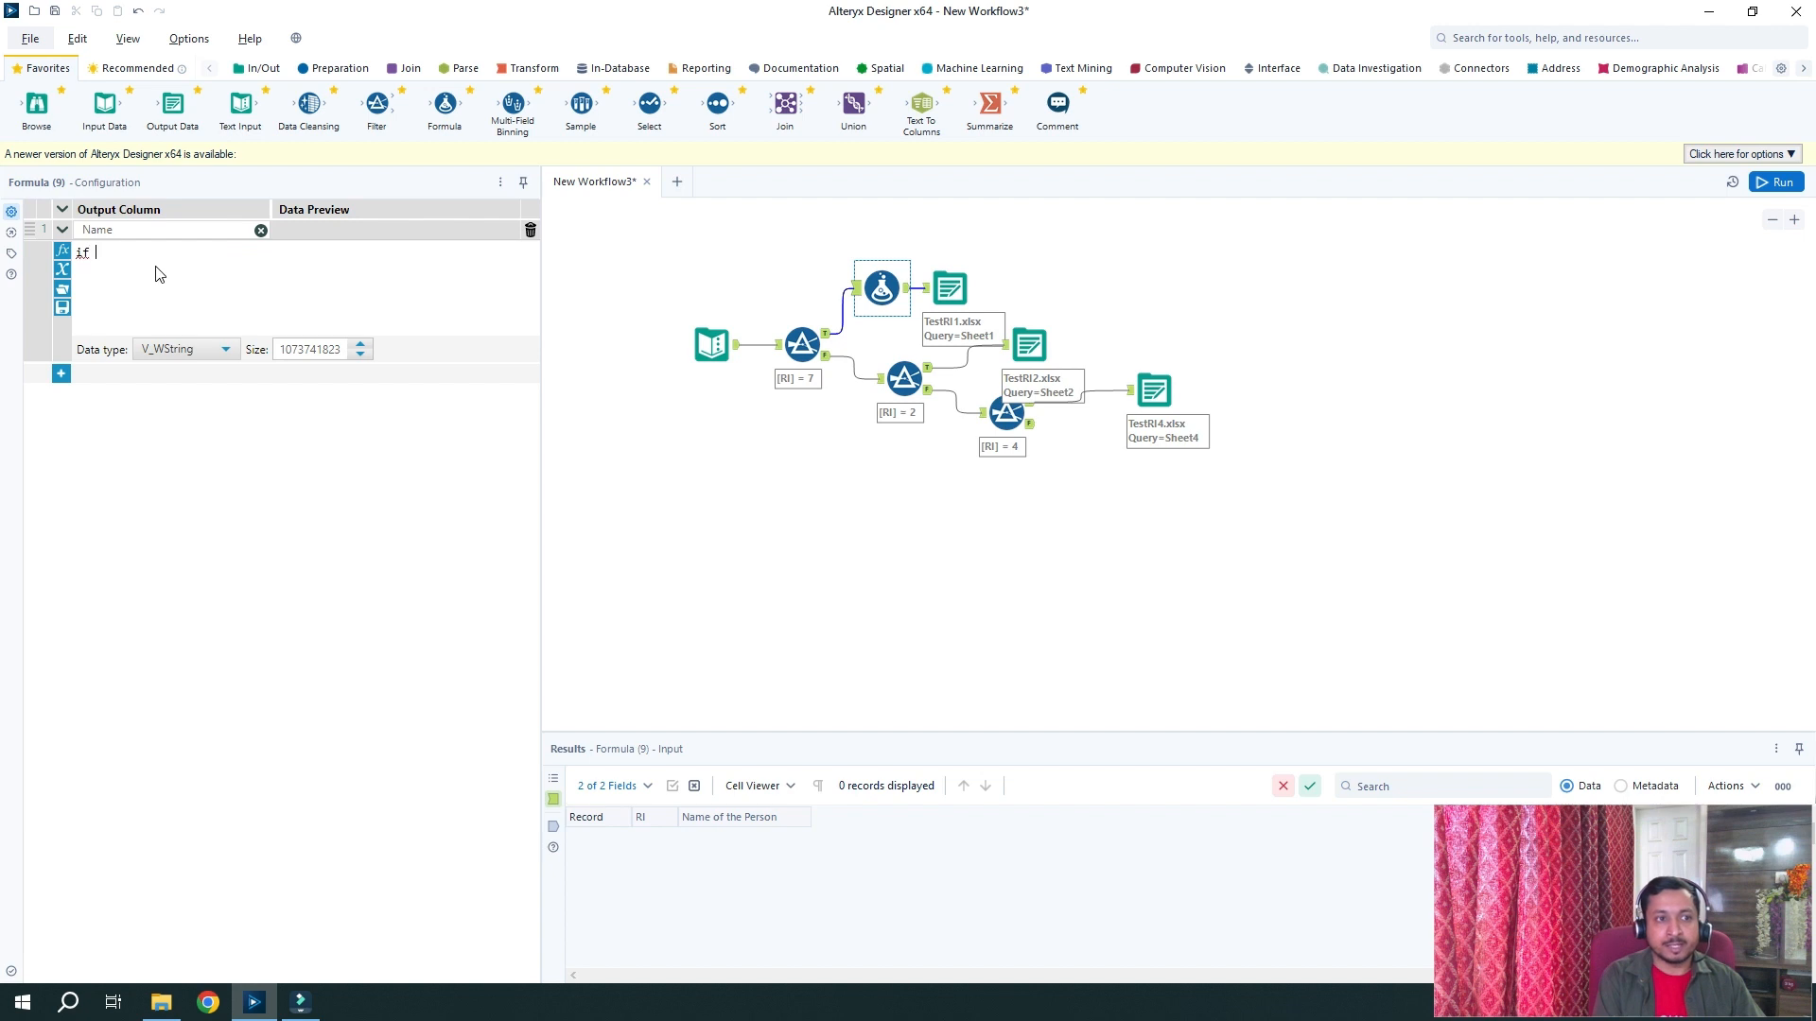
pyautogui.write('[')
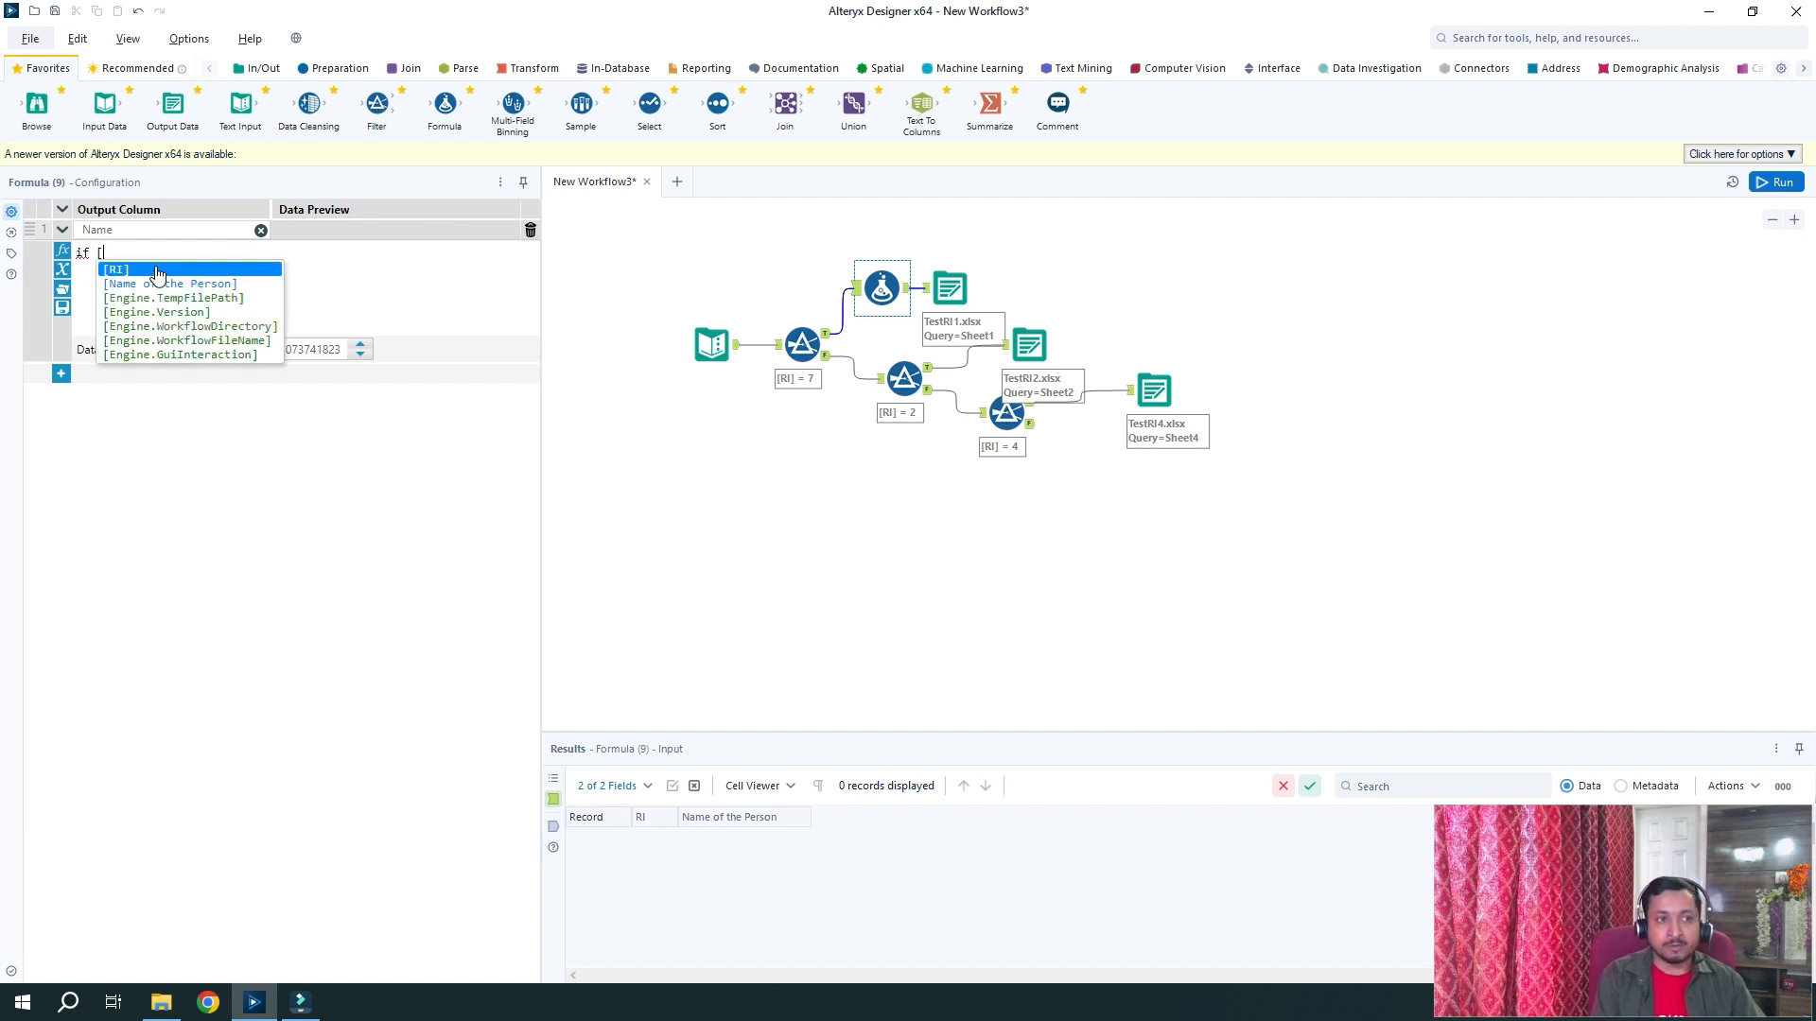
pyautogui.click(157, 271)
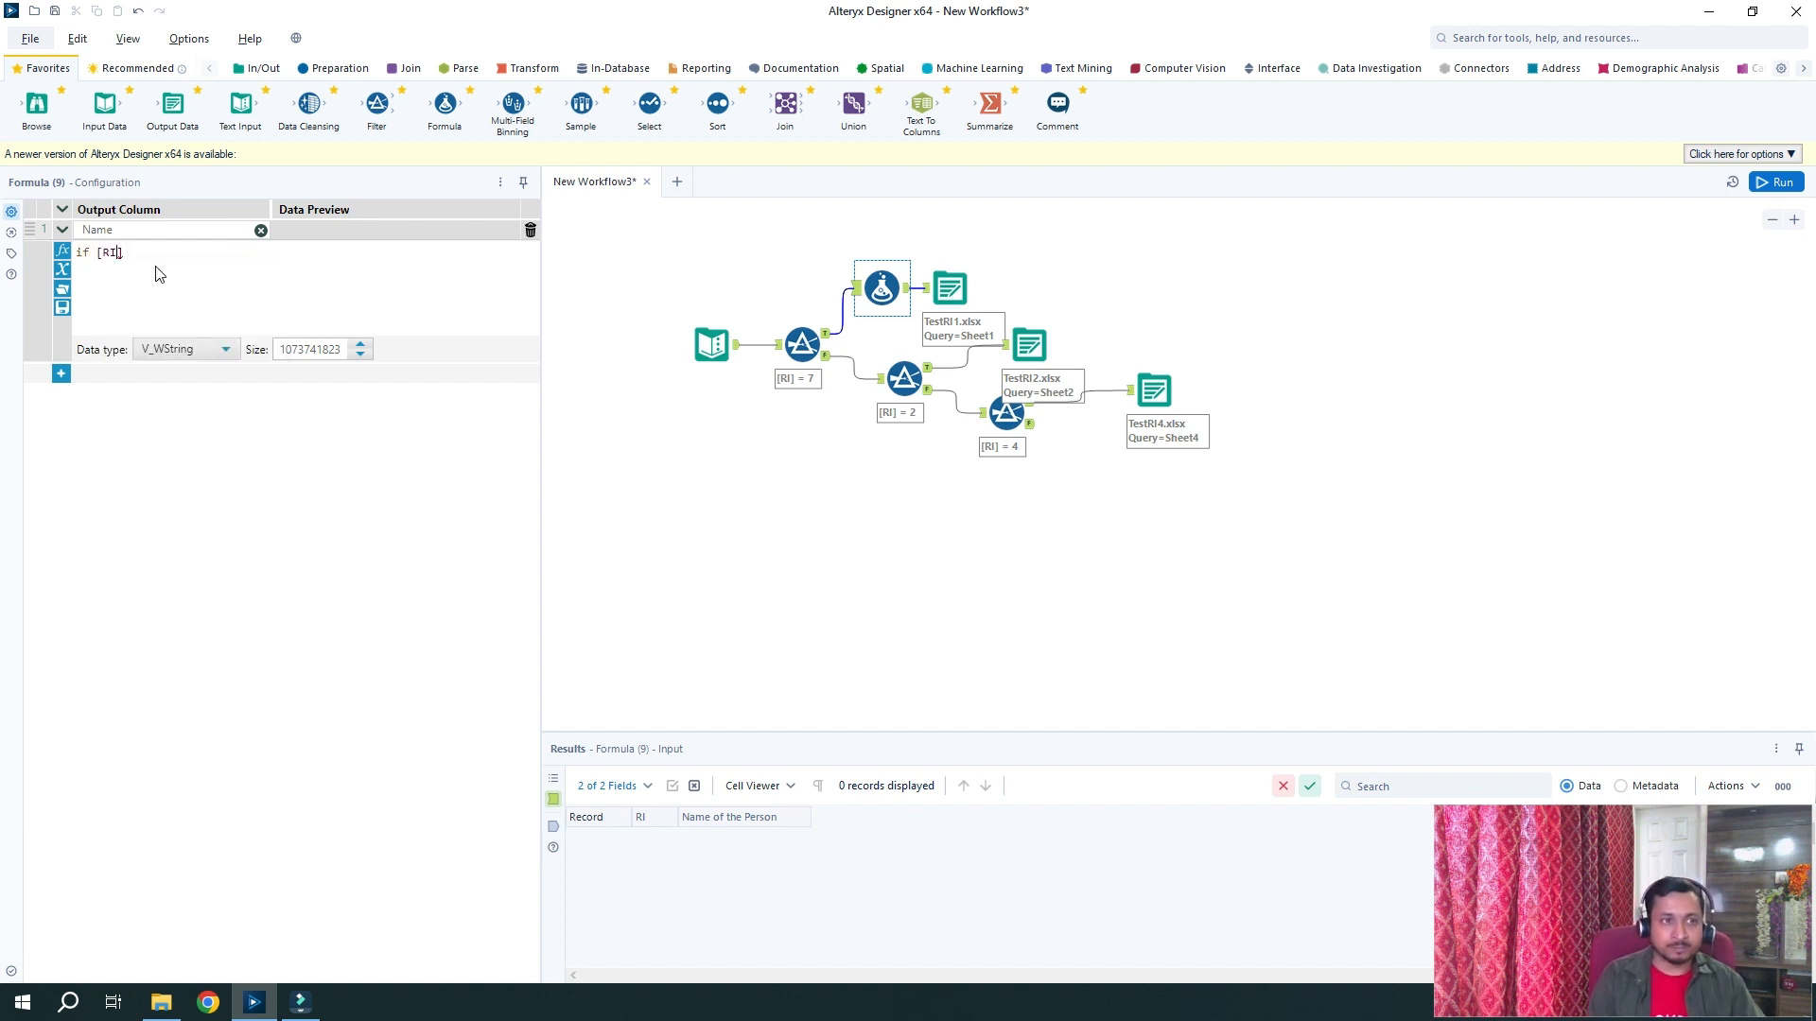
pyautogui.write('IsNull(v)')
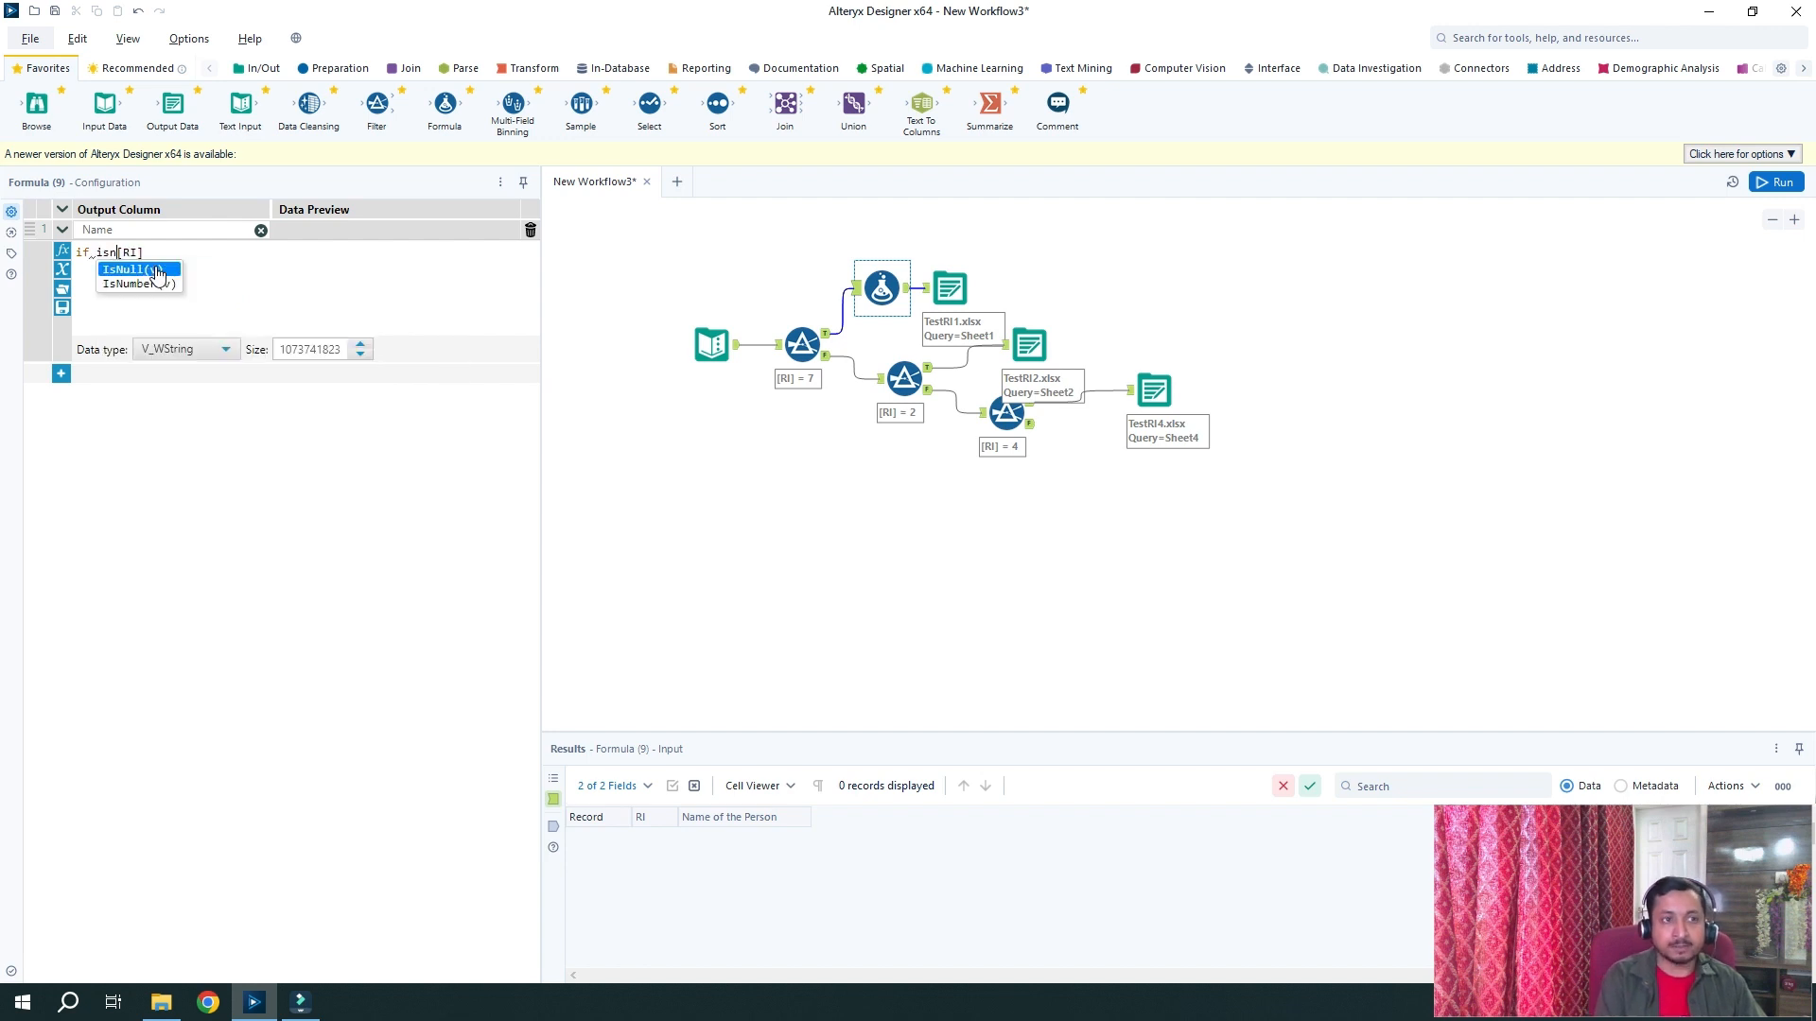
pyautogui.press('Return')
pyautogui.press('Delete')
pyautogui.press('Delete')
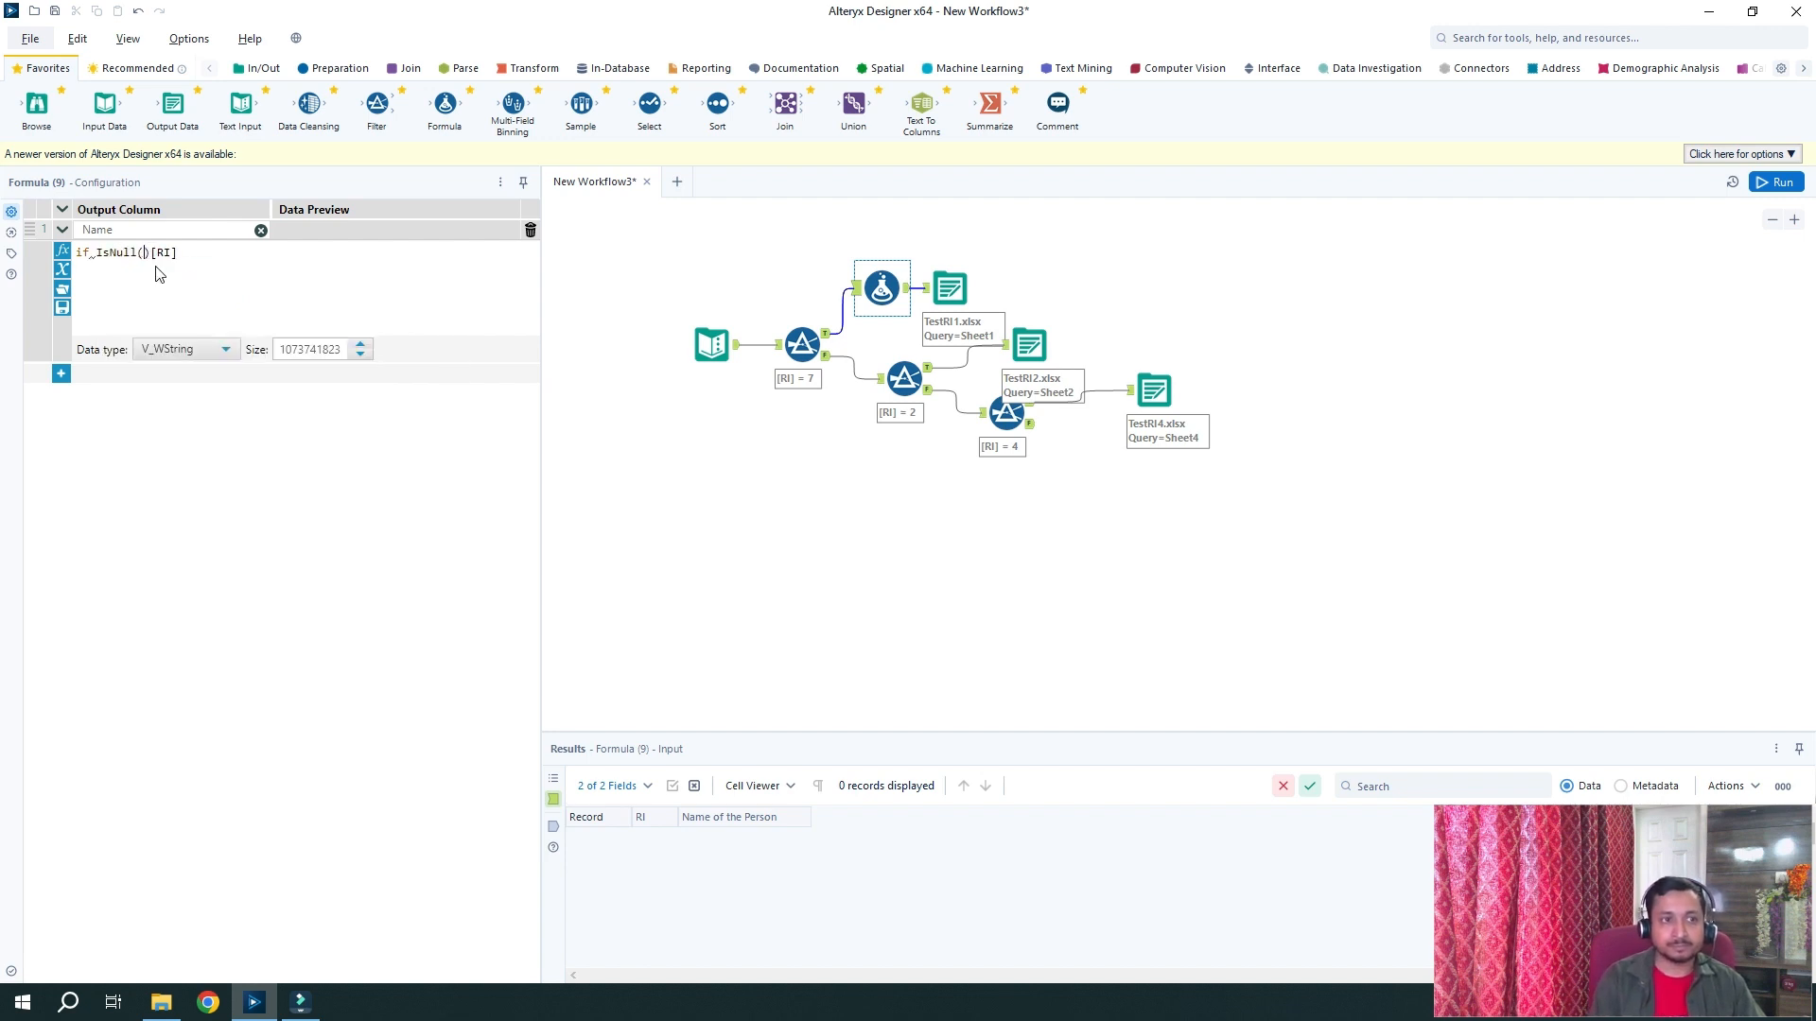
pyautogui.write(')')
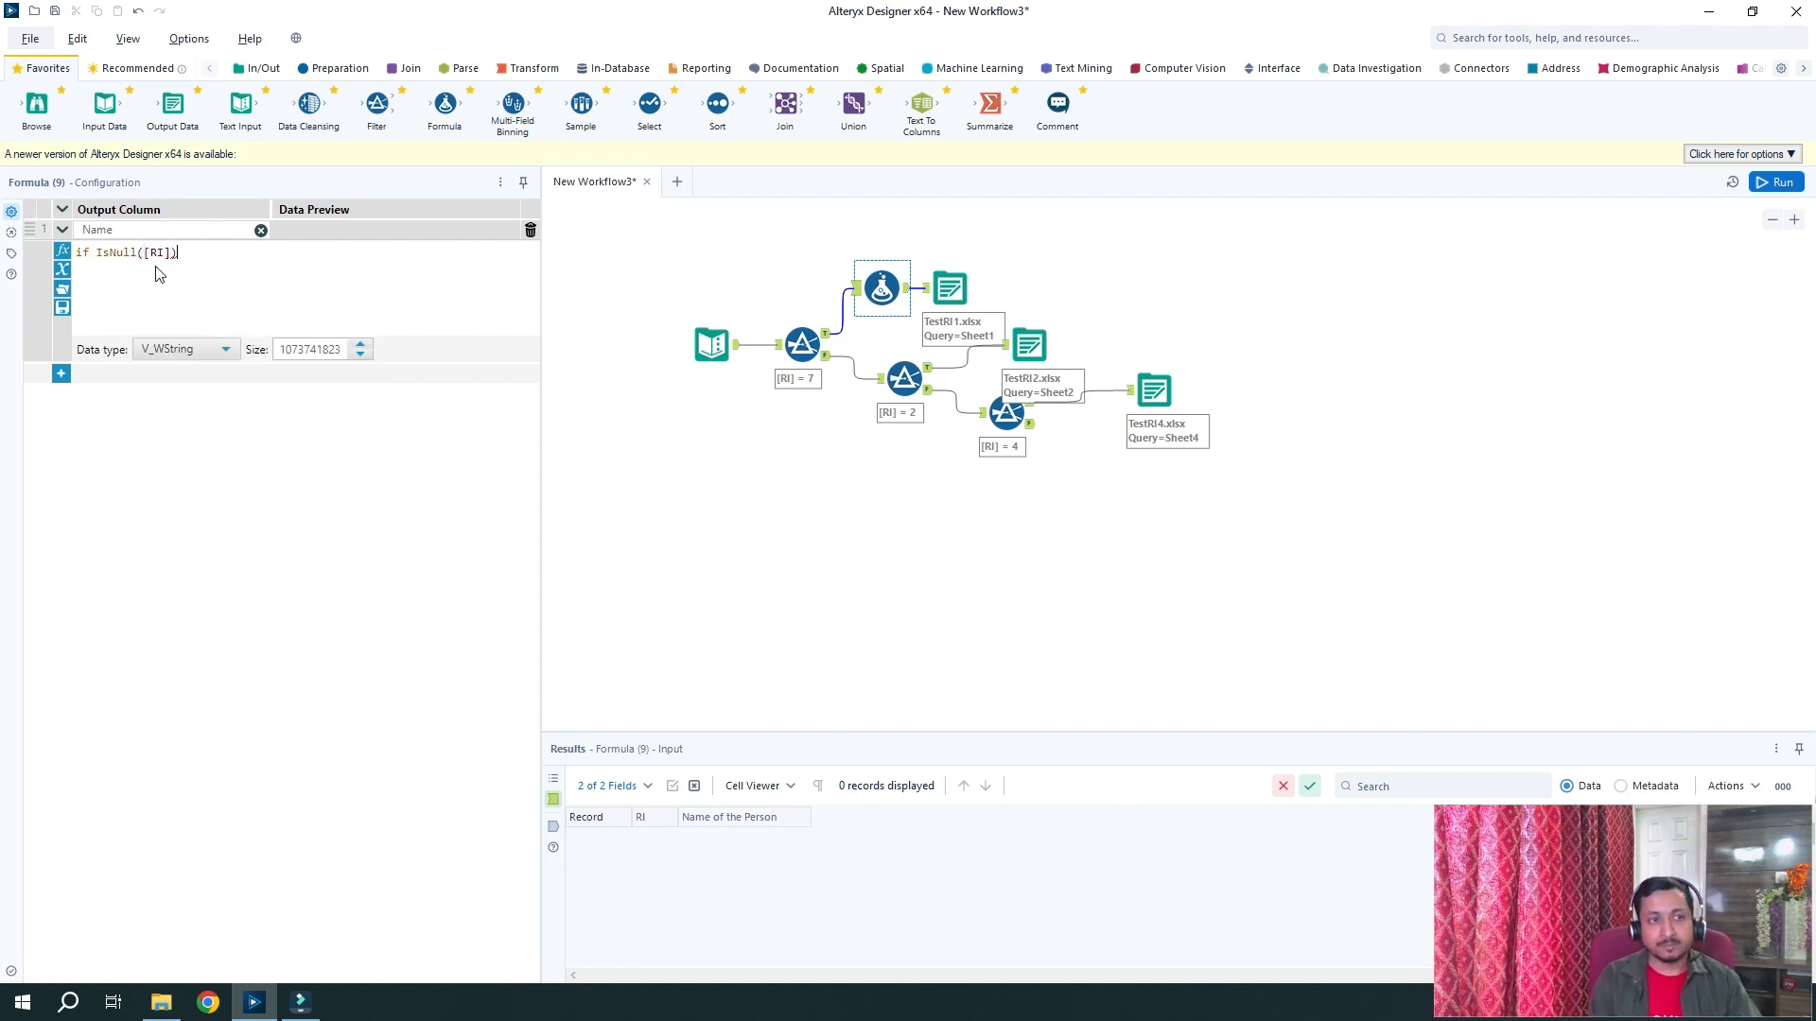
pyautogui.write(' tjem')
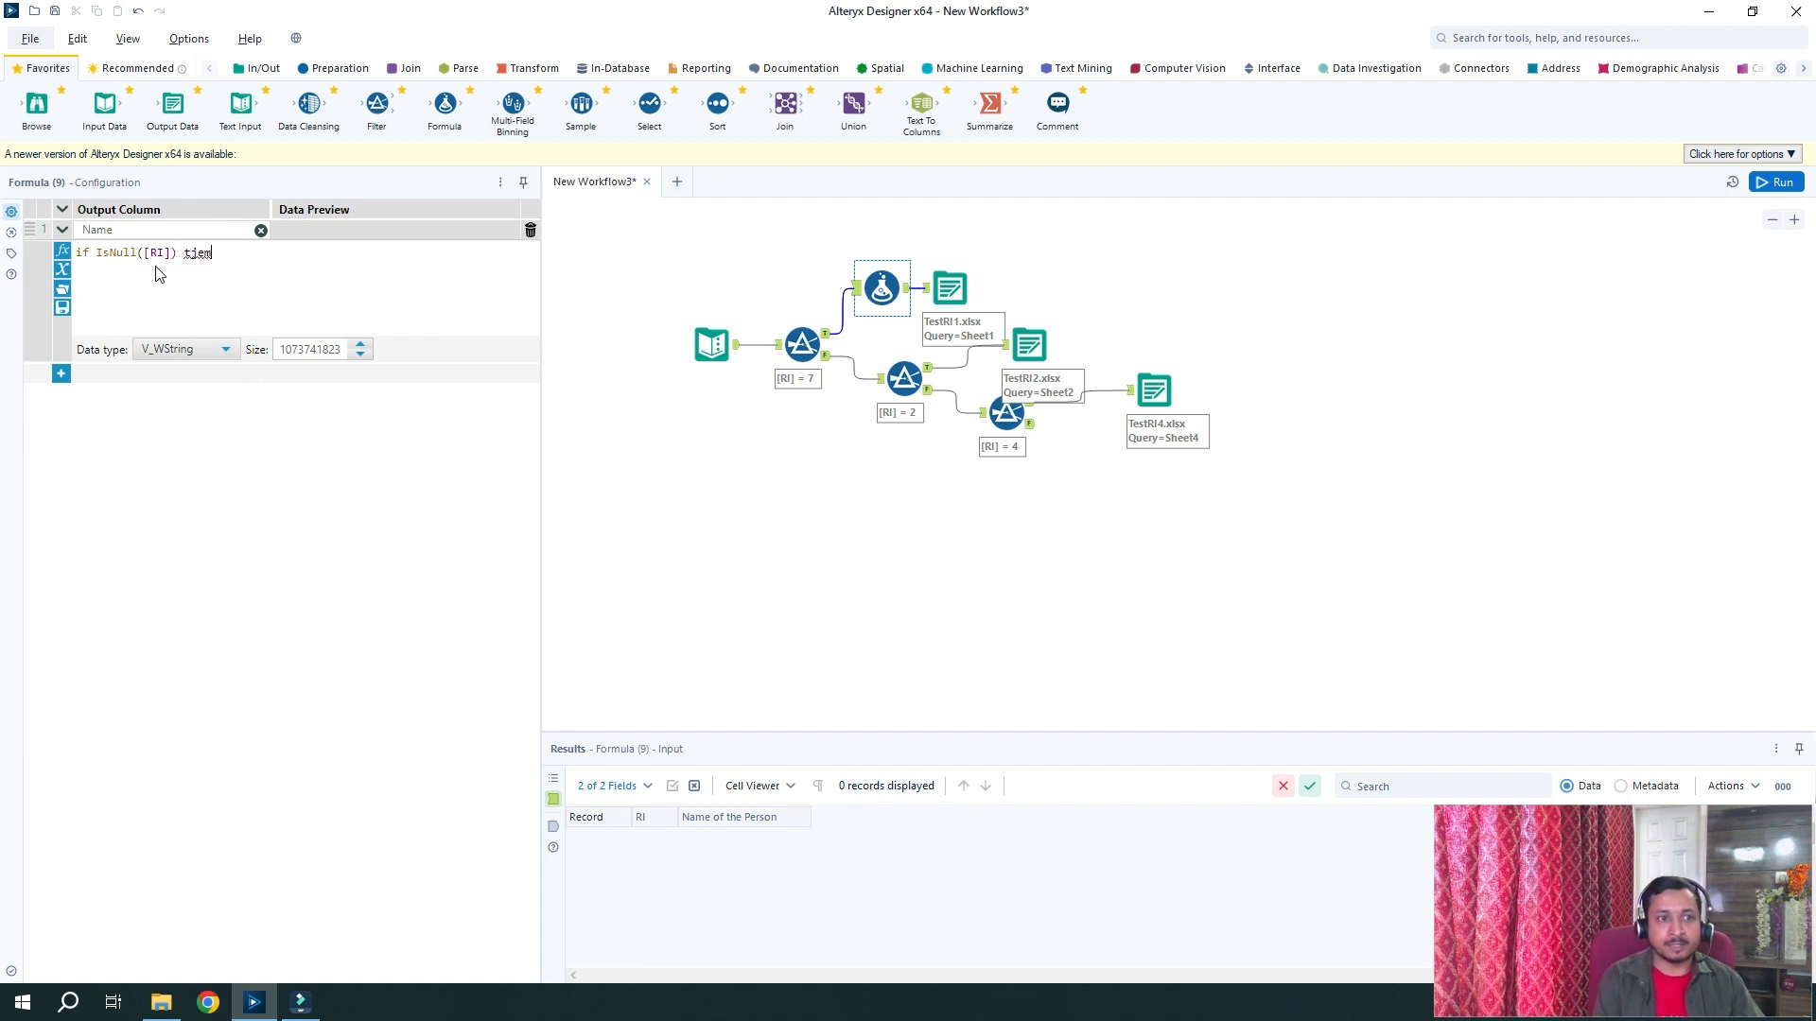
pyautogui.press('BackSpace')
pyautogui.press('BackSpace')
pyautogui.write('hen')
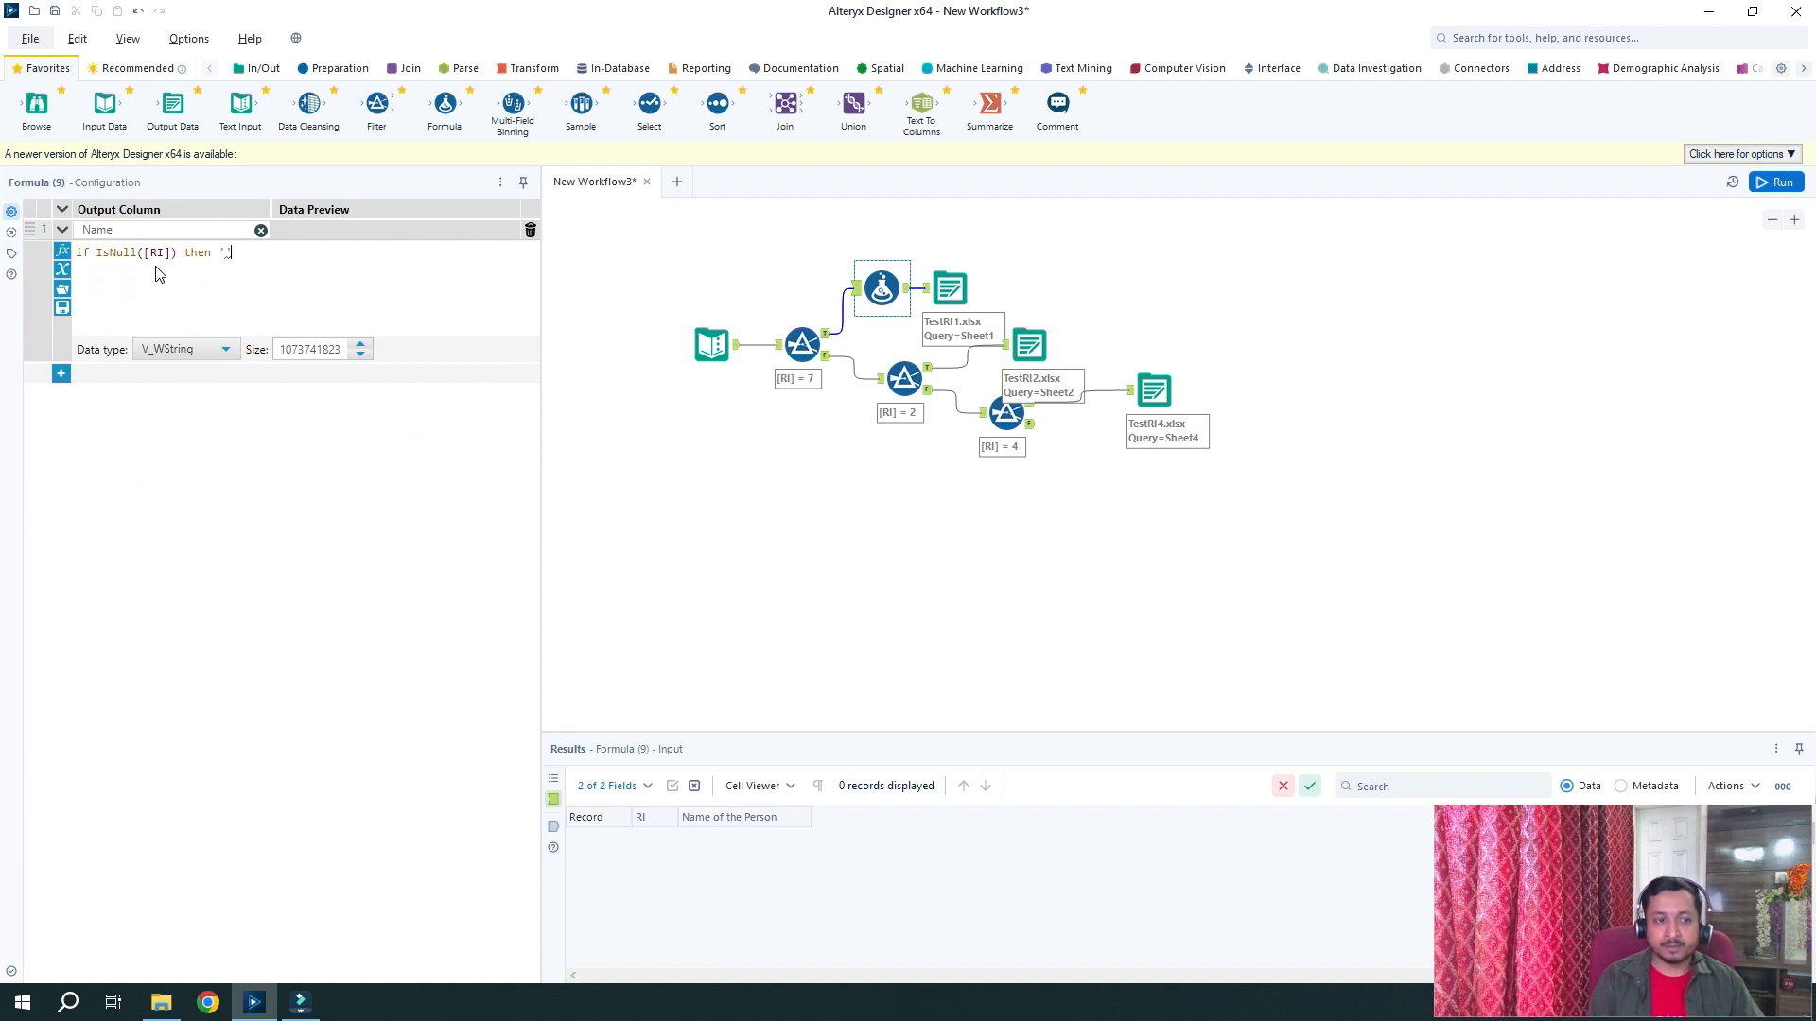
pyautogui.write(" '' else")
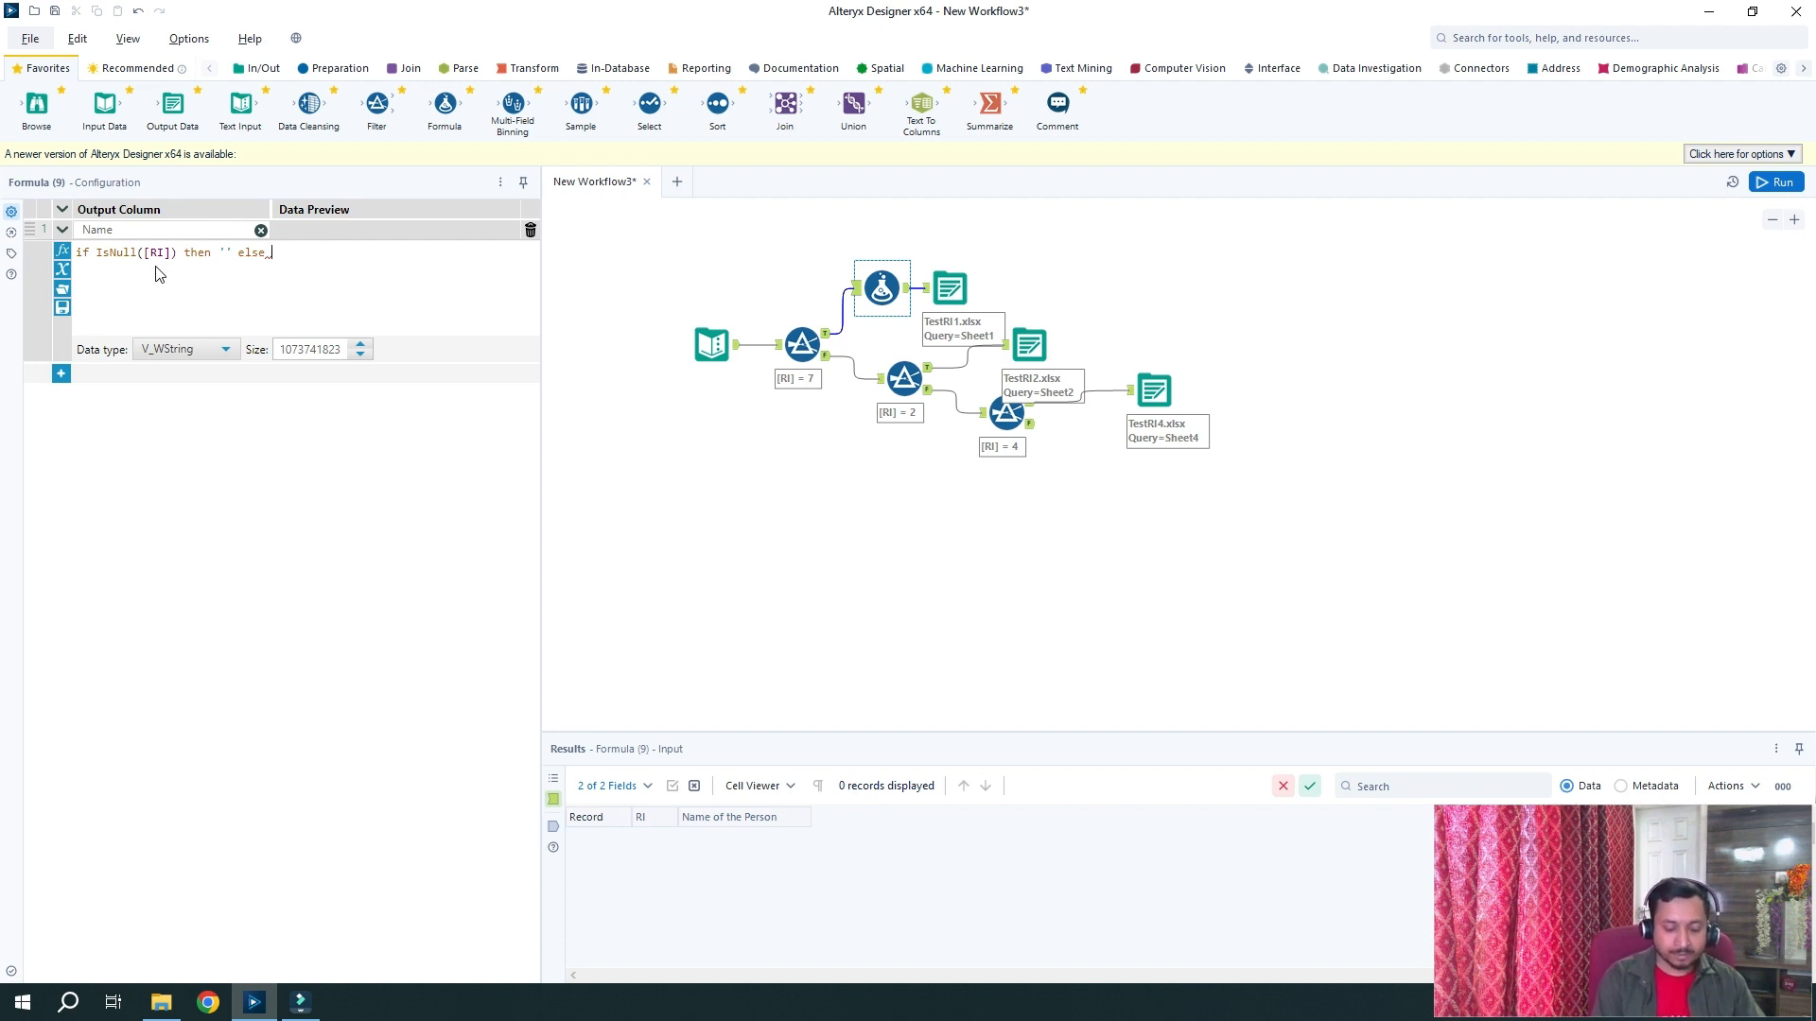
pyautogui.write(' "S')
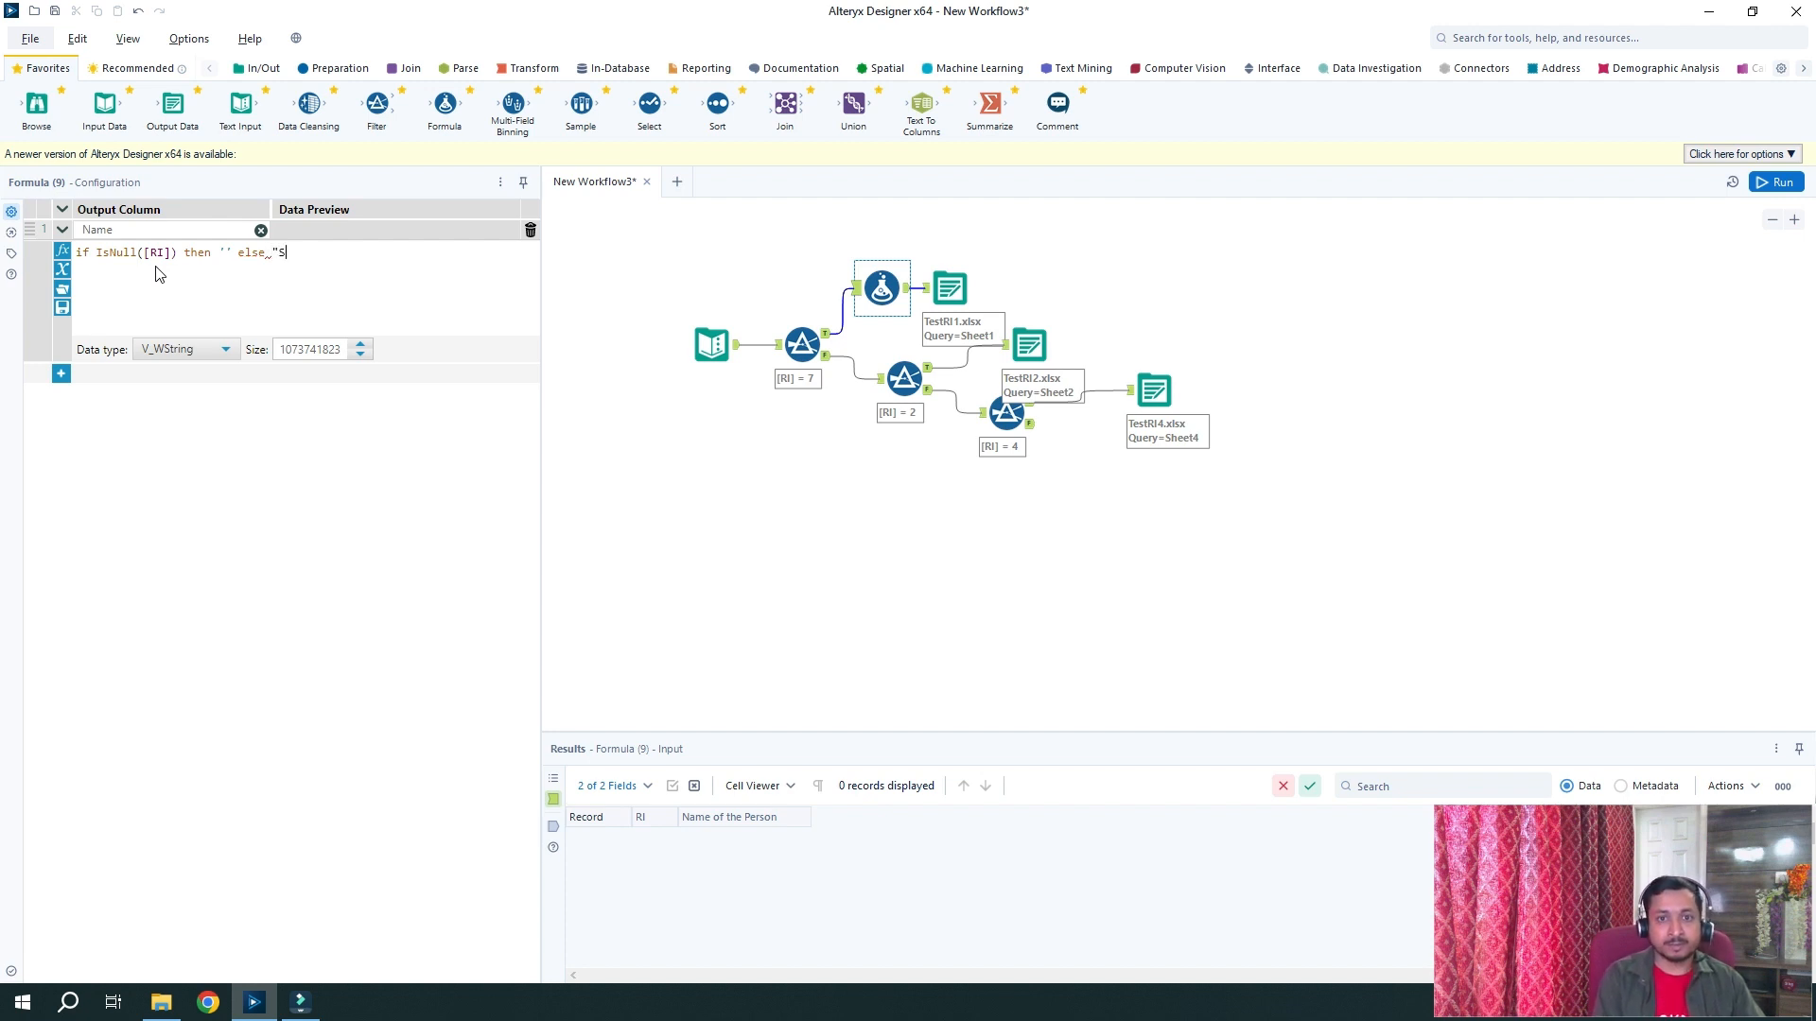
pyautogui.write('heet')
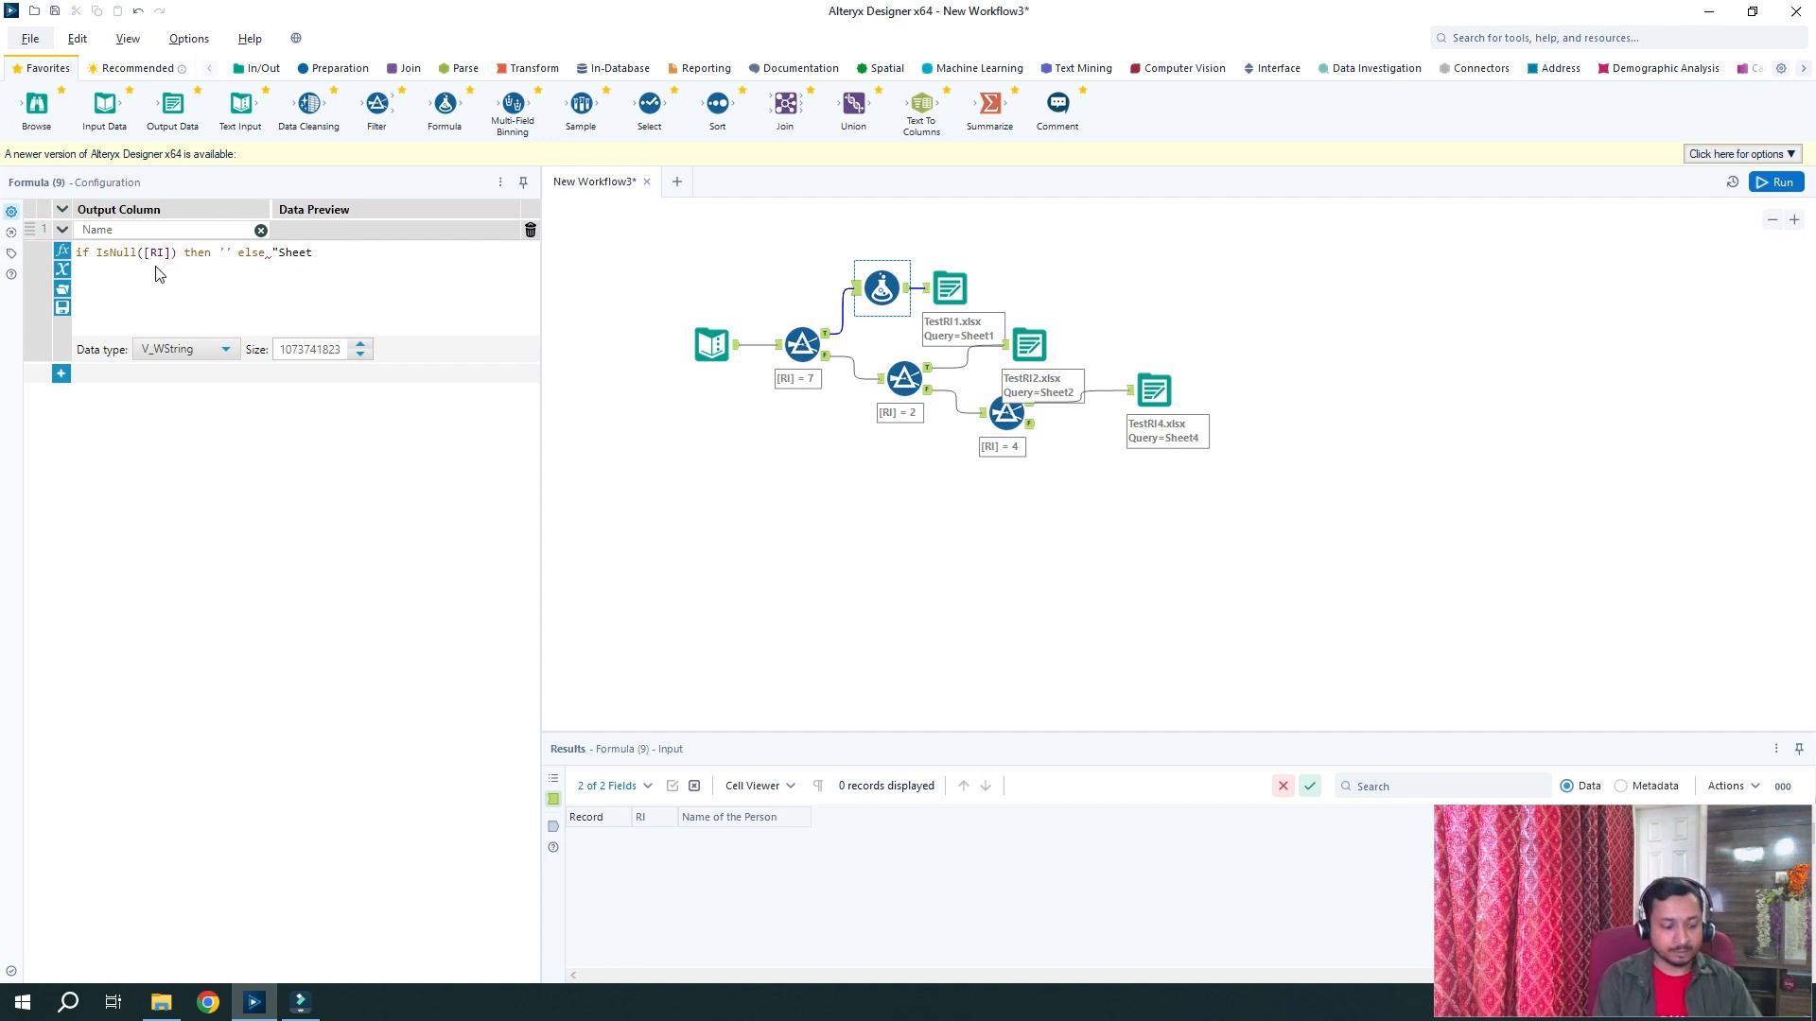
pyautogui.press('BackSpace')
pyautogui.press('BackSpace')
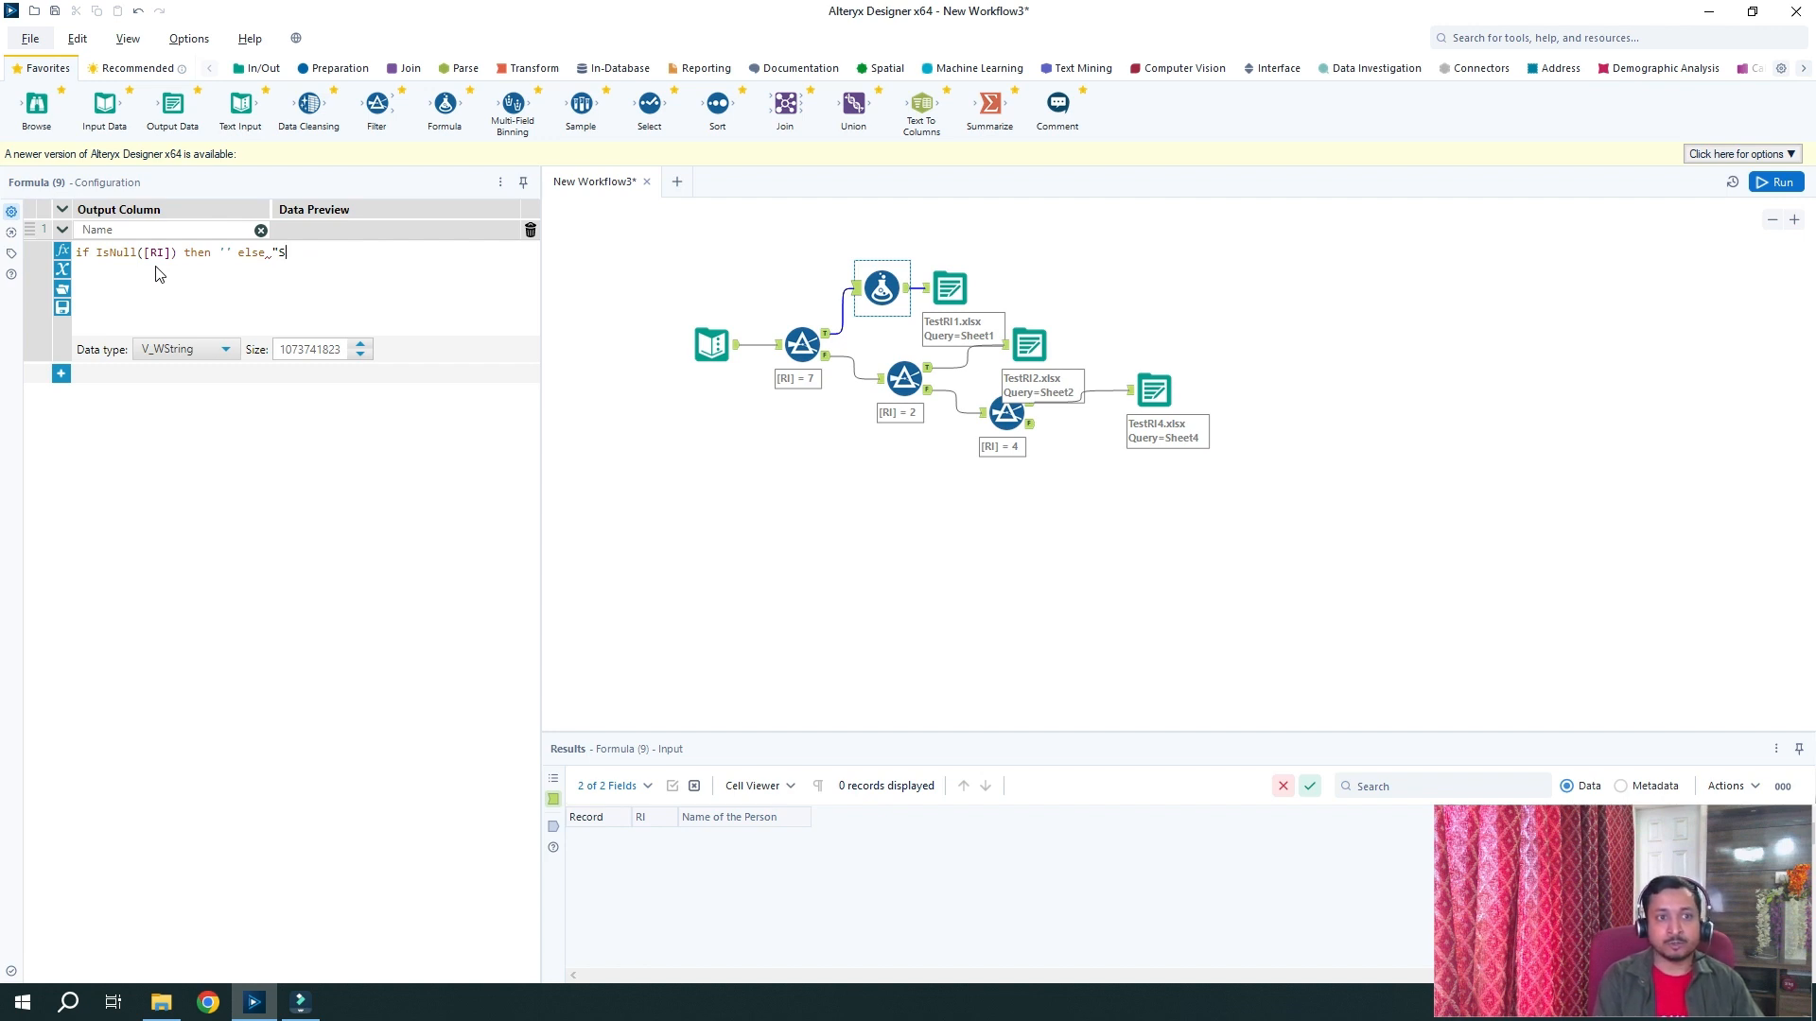
pyautogui.write('Re')
pyautogui.press('BackSpace')
pyautogui.press('BackSpace')
pyautogui.write('T')
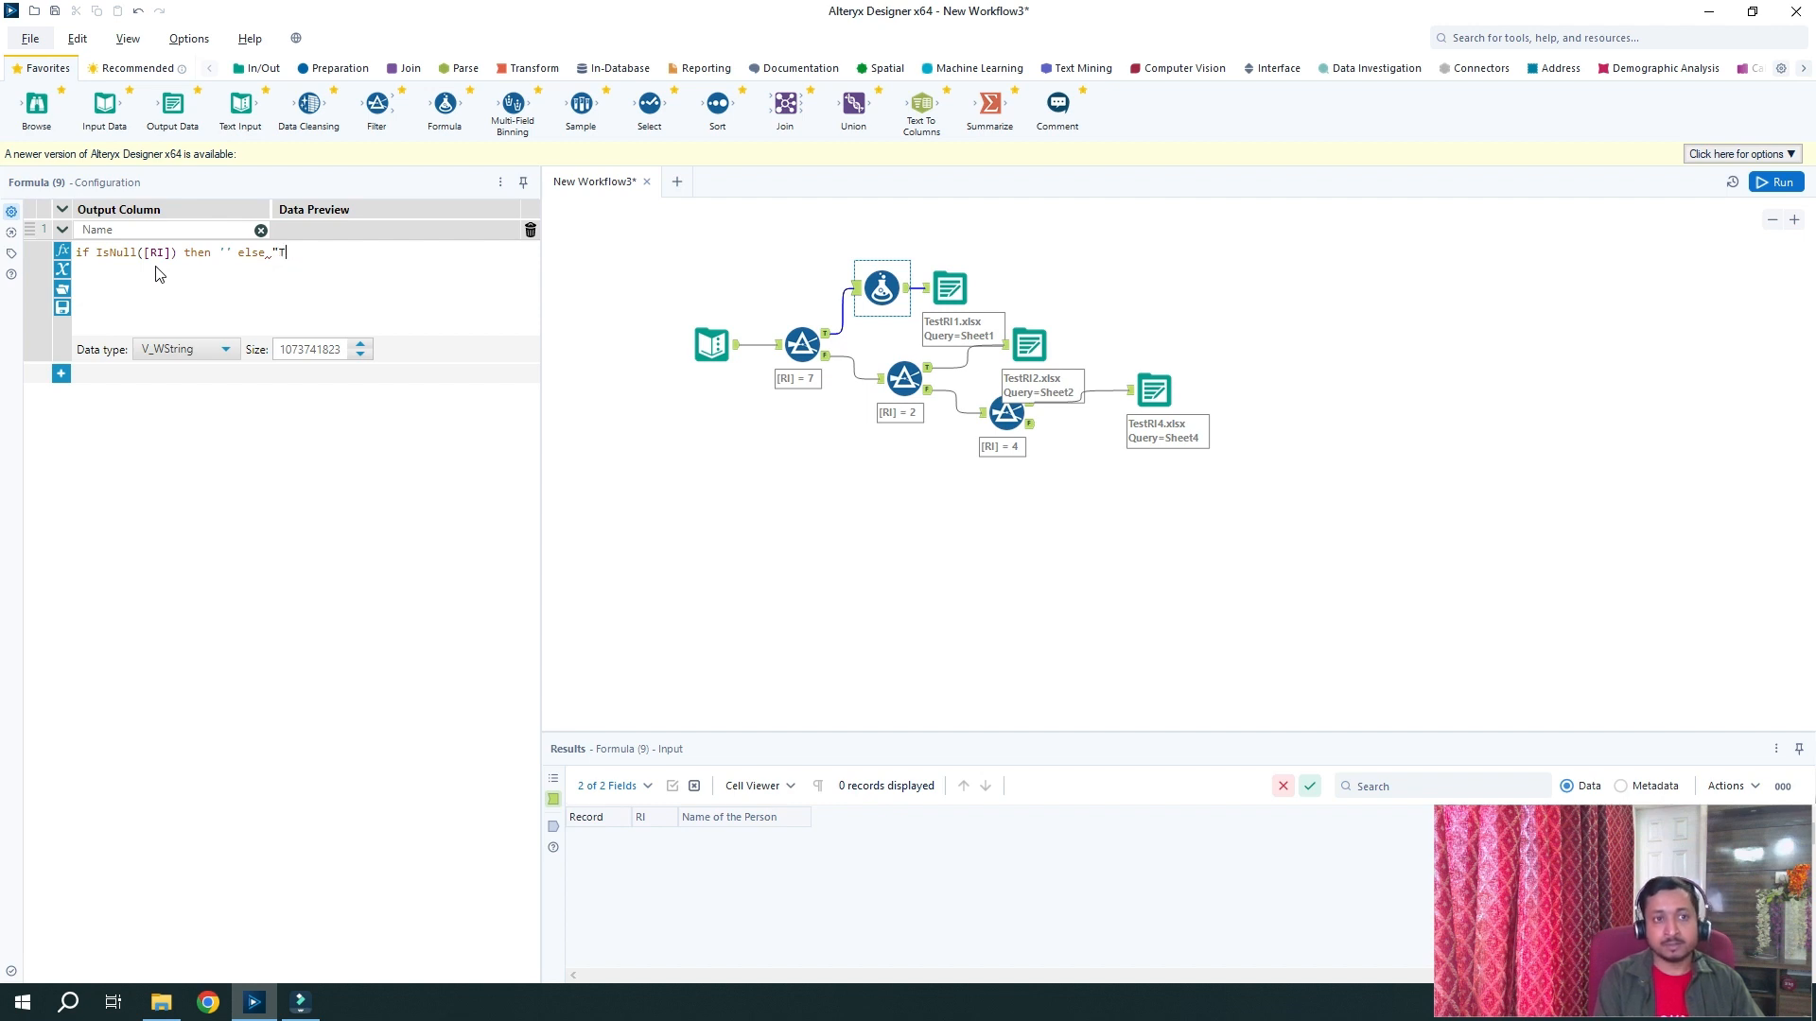
pyautogui.write('estRI1.')
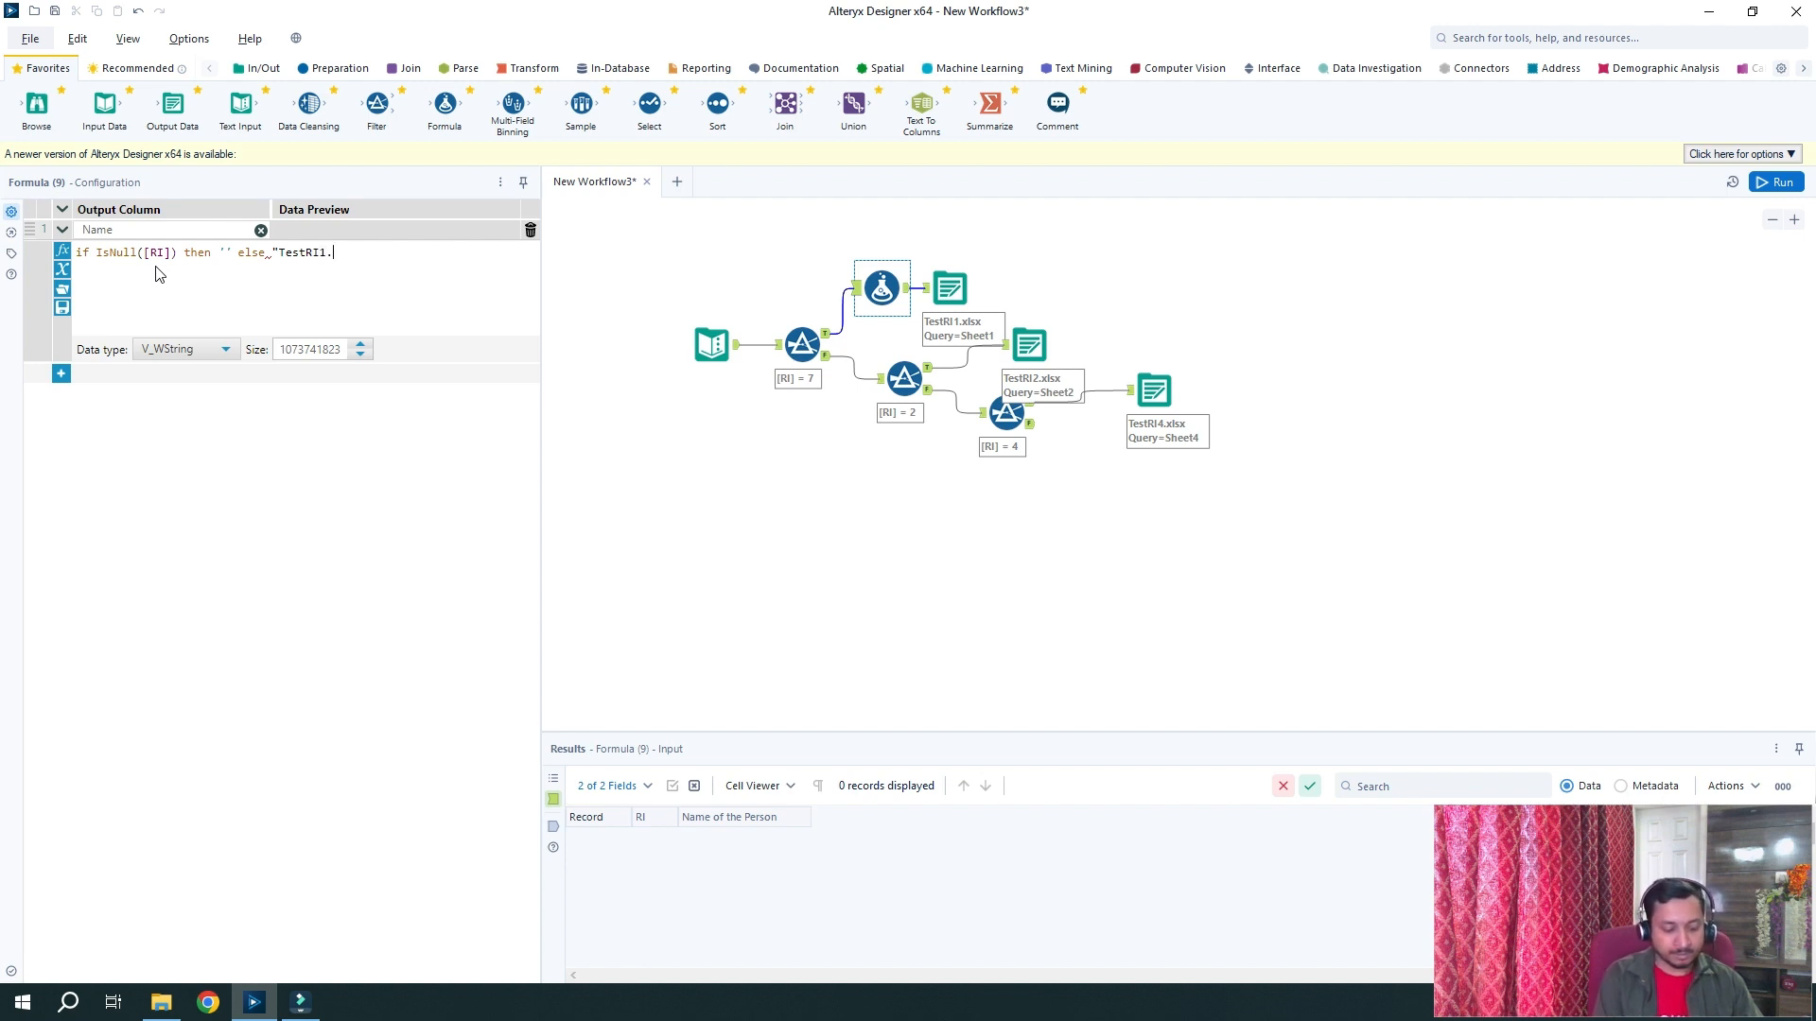
pyautogui.write('lslx')
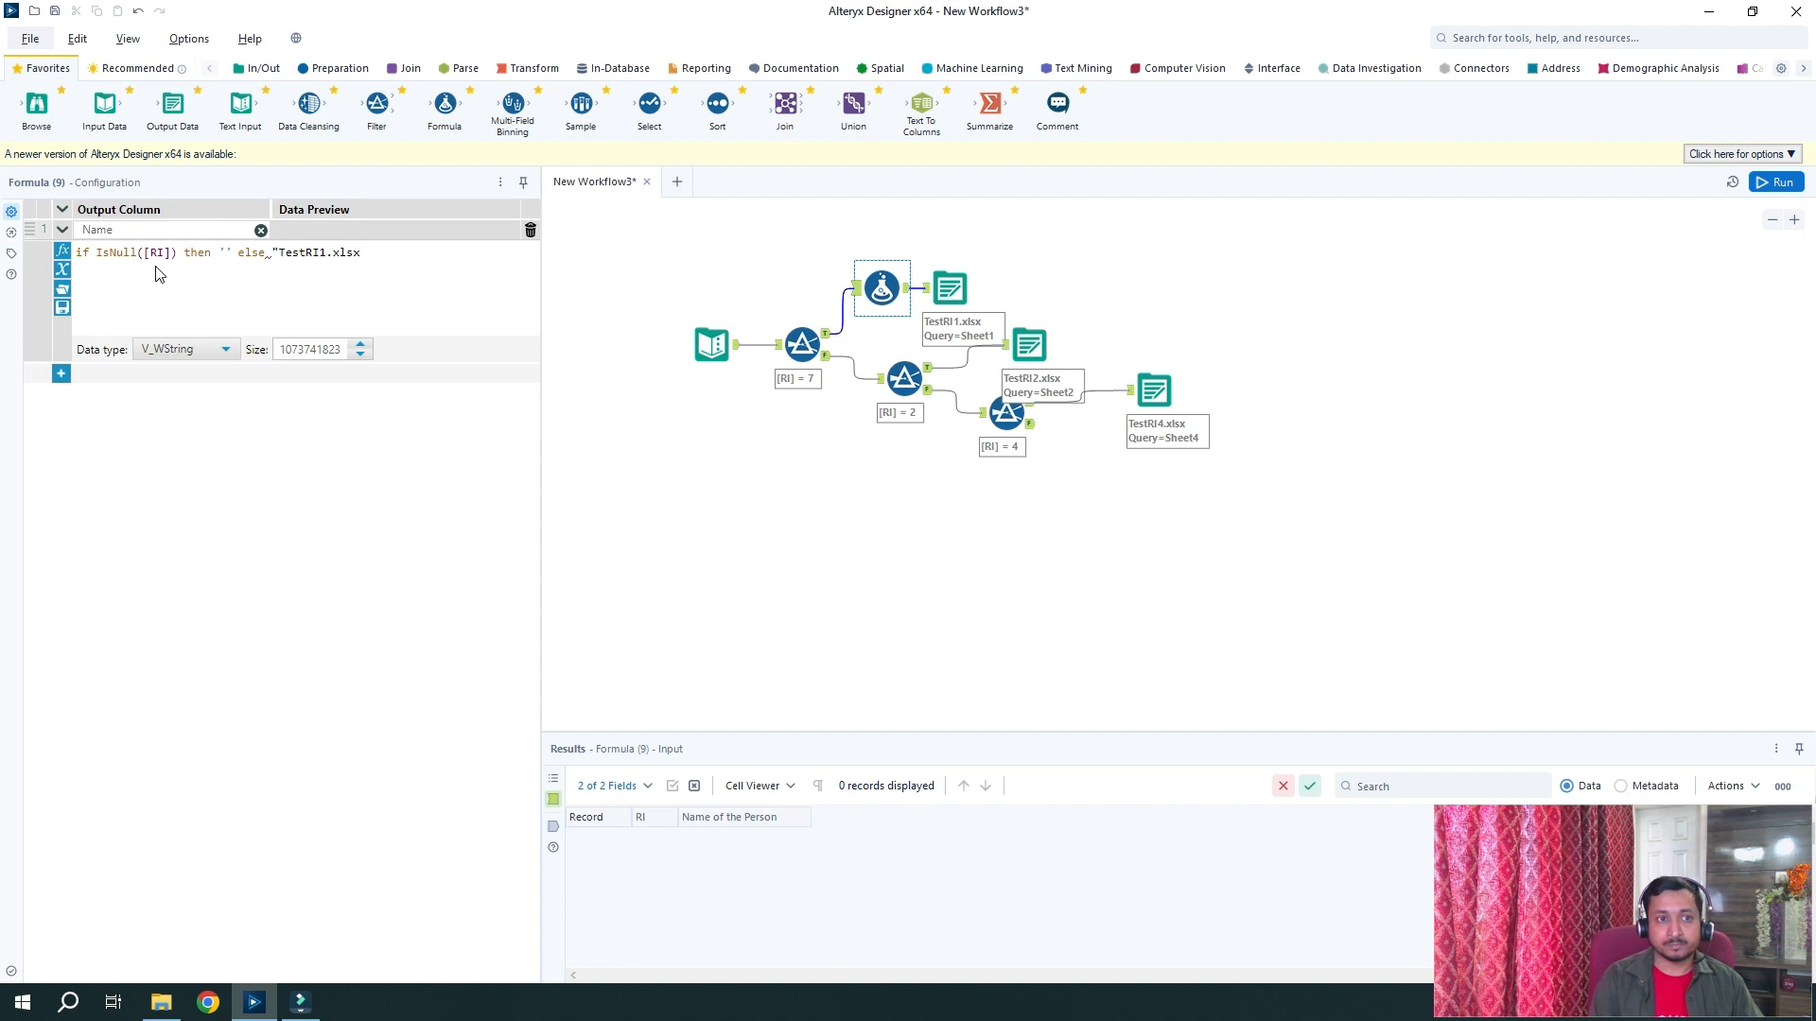
pyautogui.write('"')
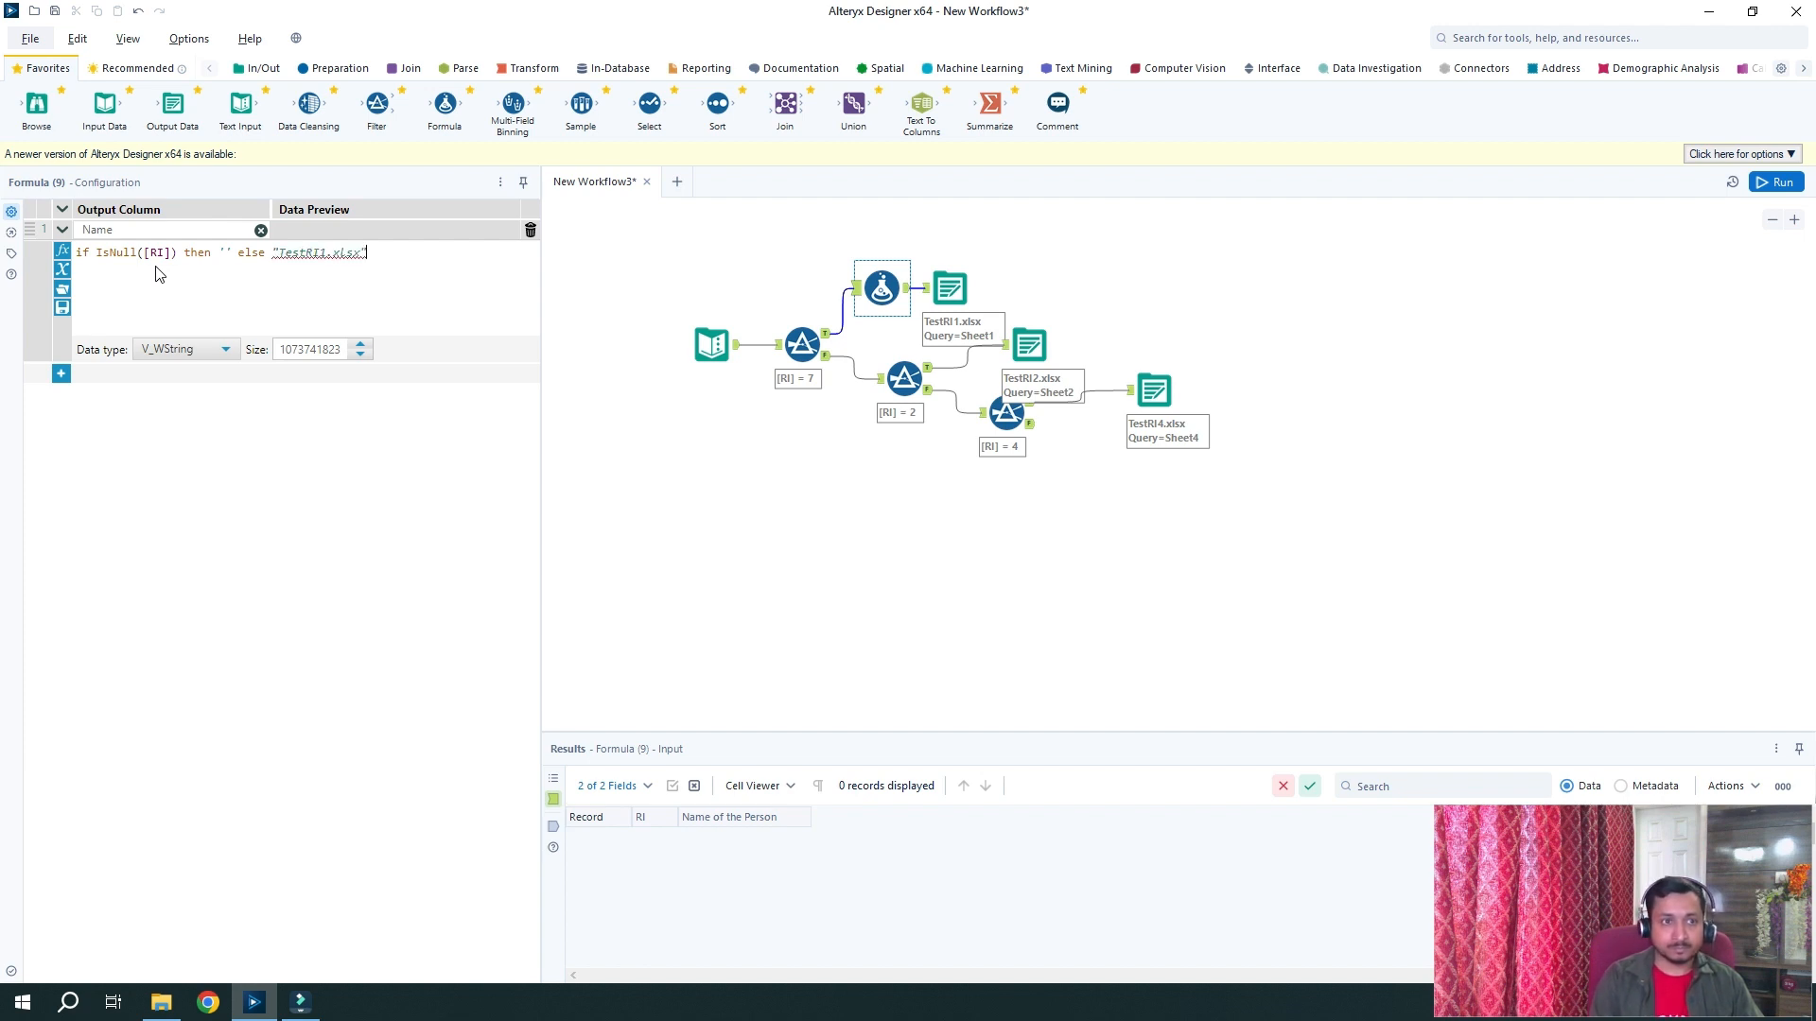
pyautogui.write(' endif')
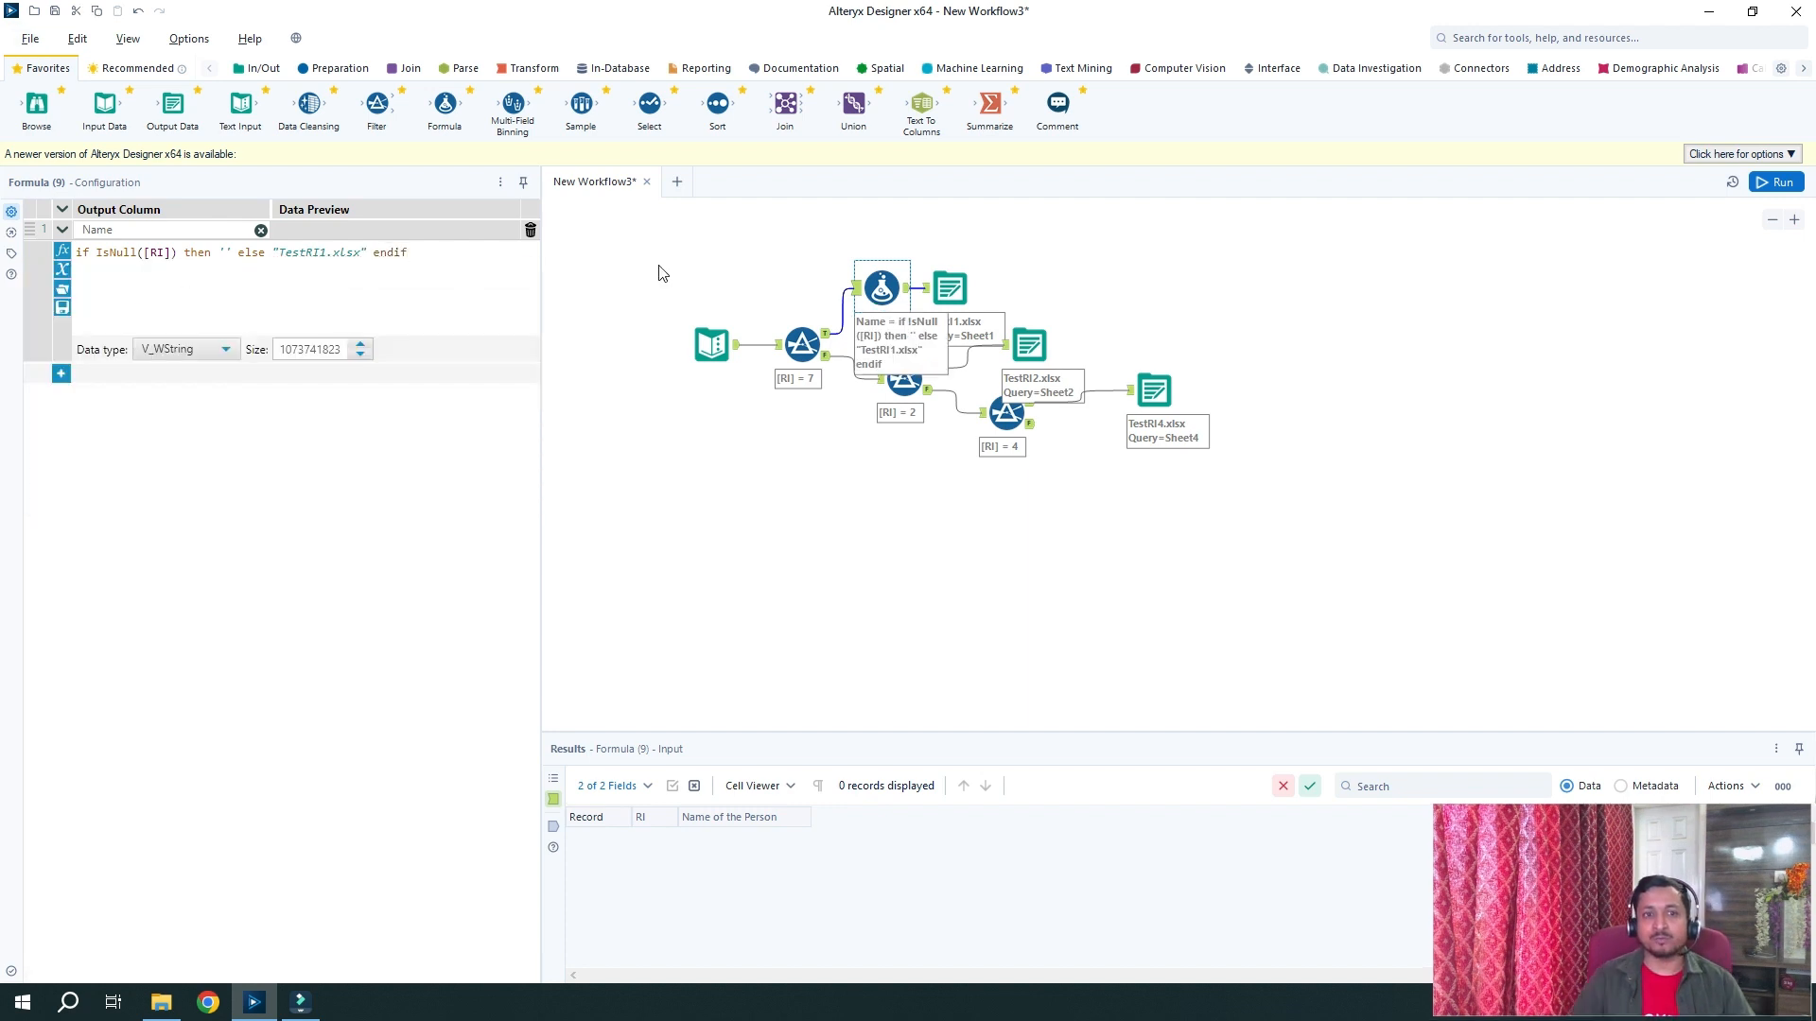
# Have the TestRI1 output replace its file name with the Name field, excluding that field, and rerun
pyautogui.click(941, 287)
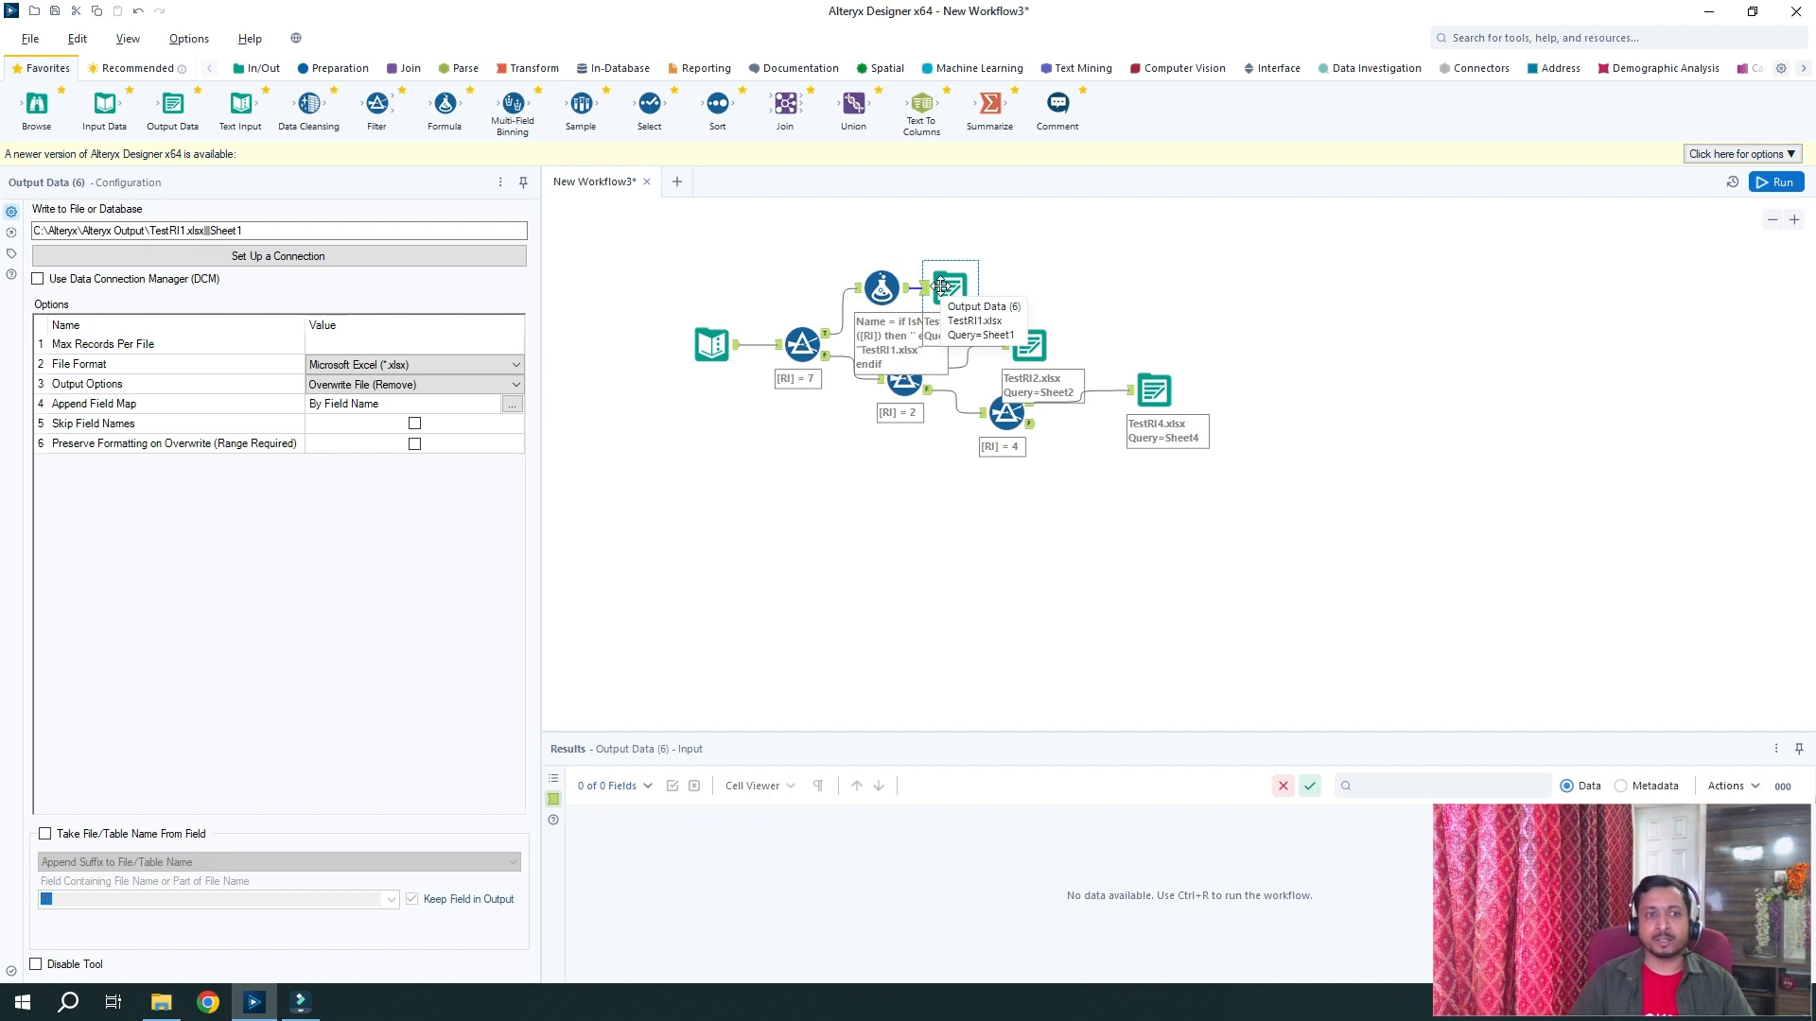
pyautogui.click(45, 834)
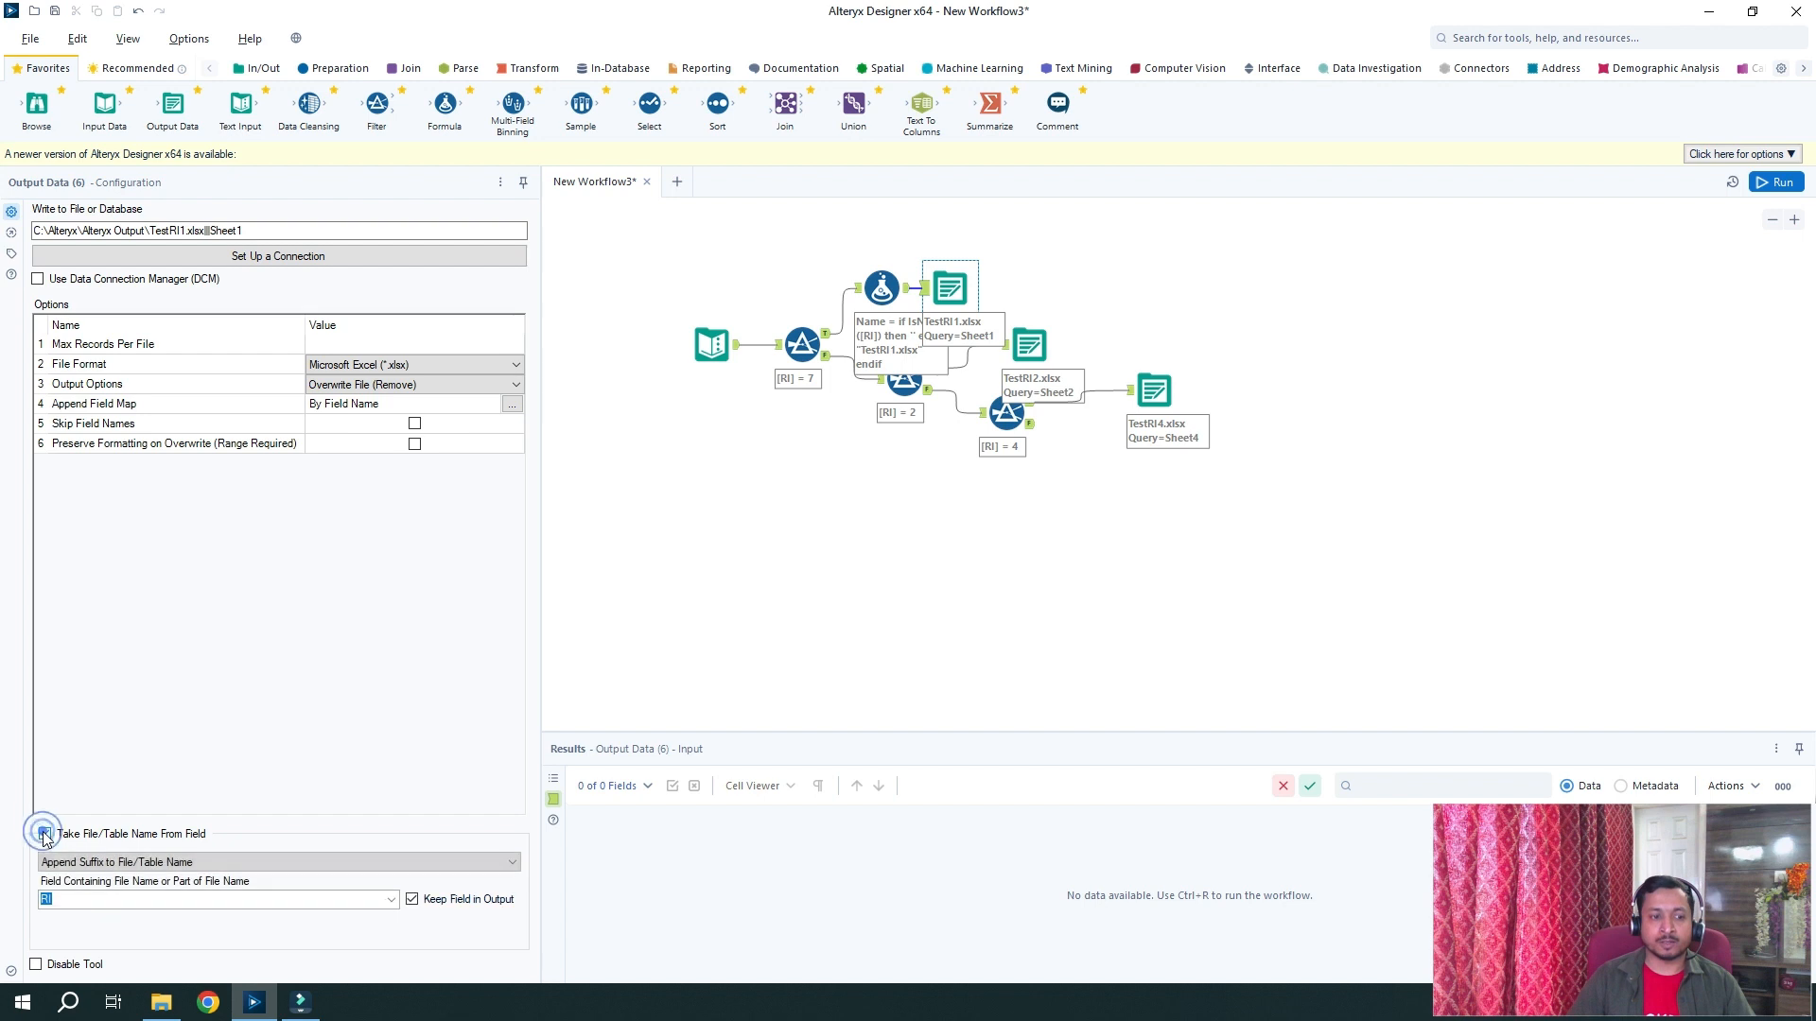
pyautogui.click(253, 861)
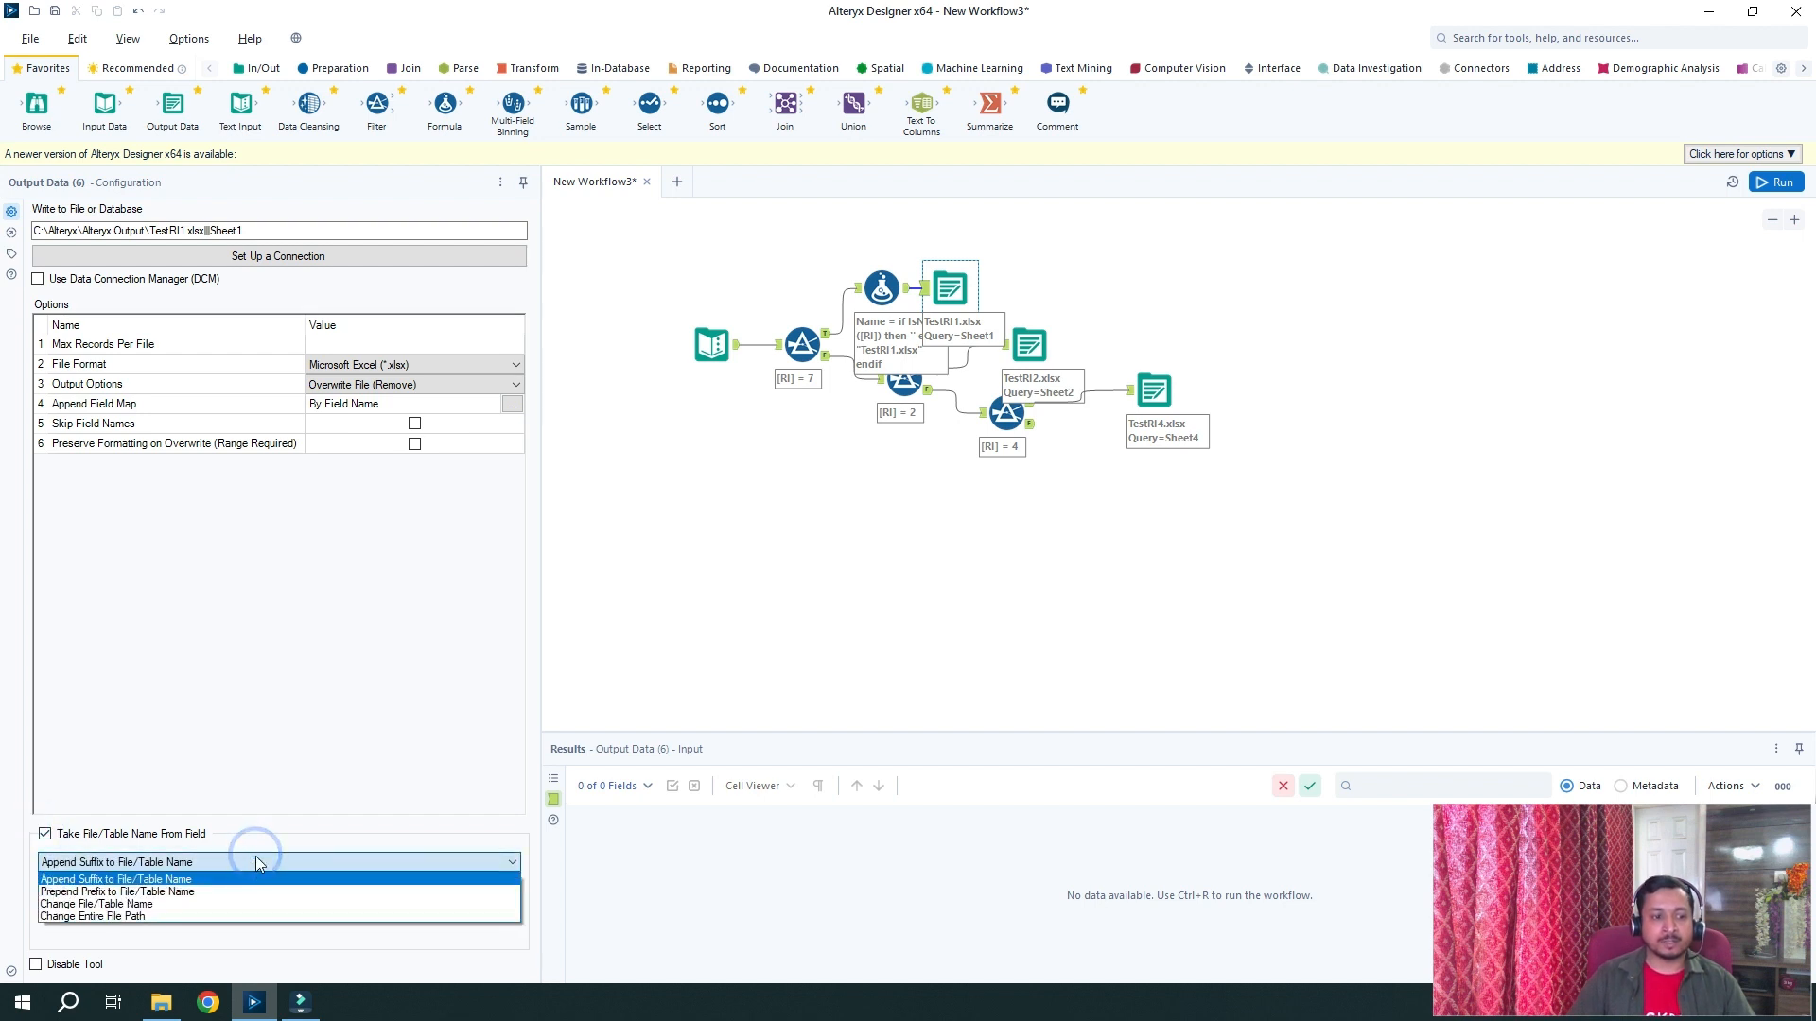
pyautogui.click(219, 905)
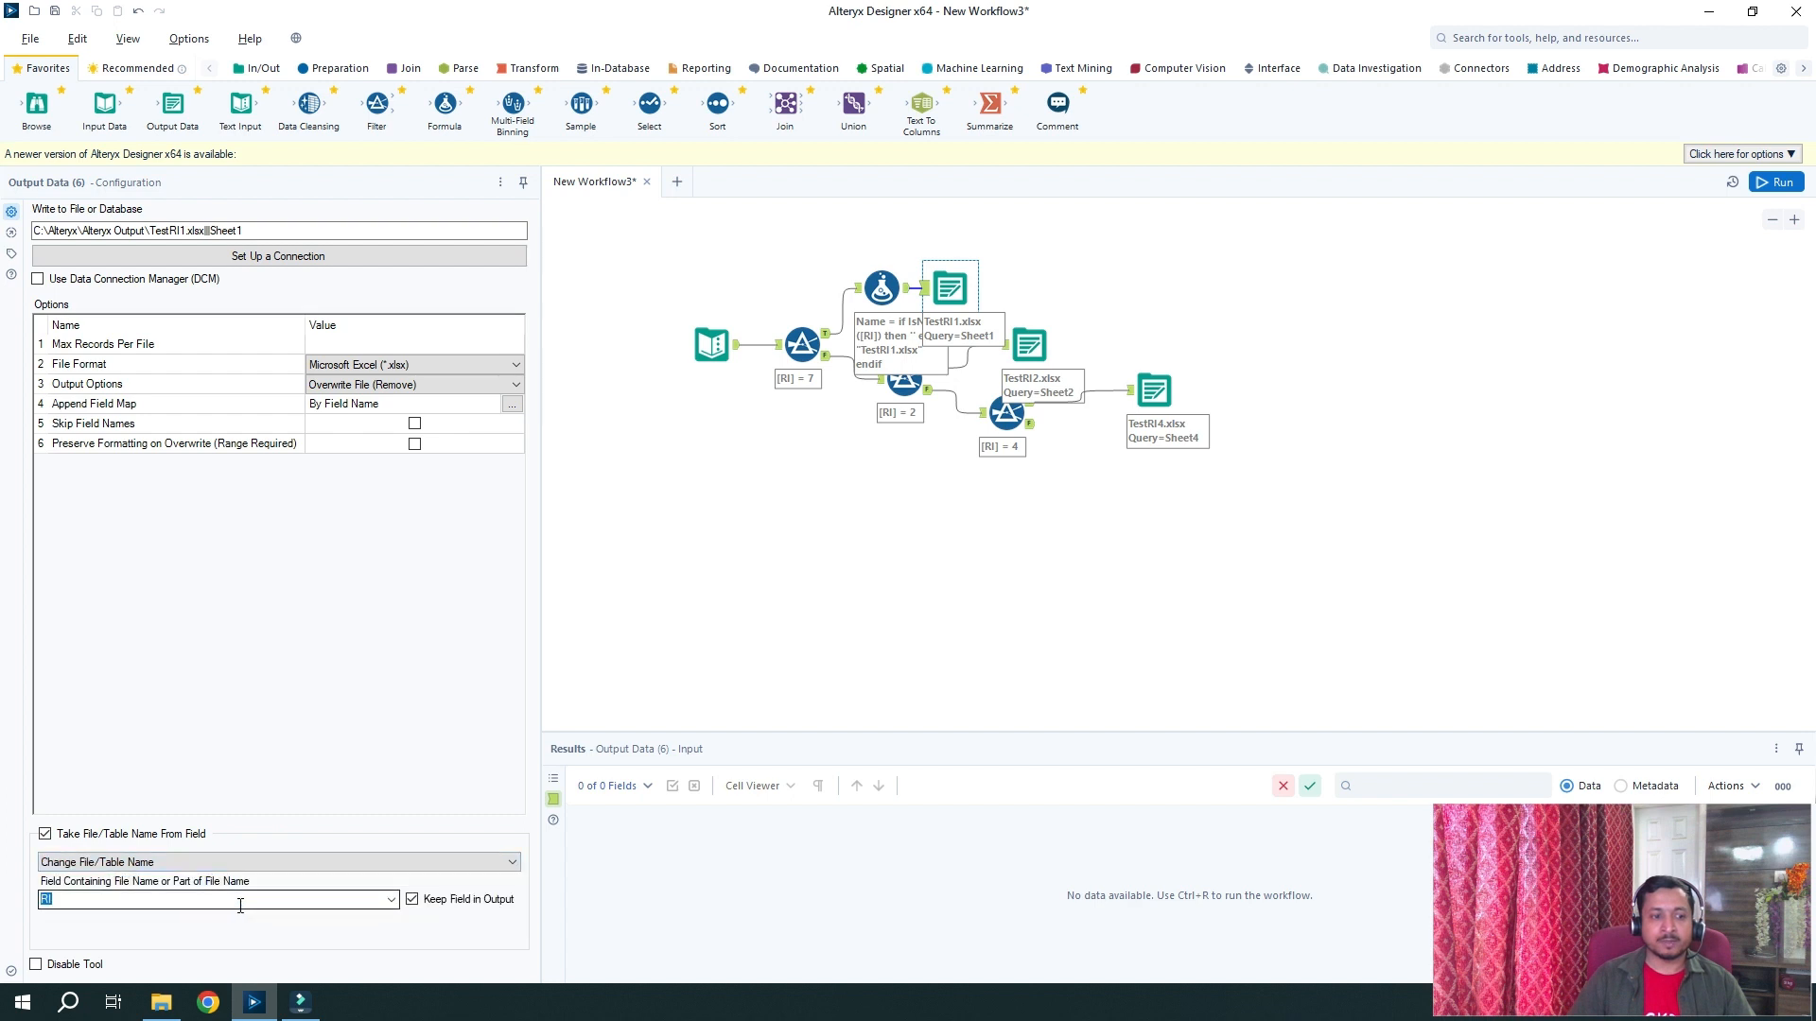
pyautogui.click(391, 900)
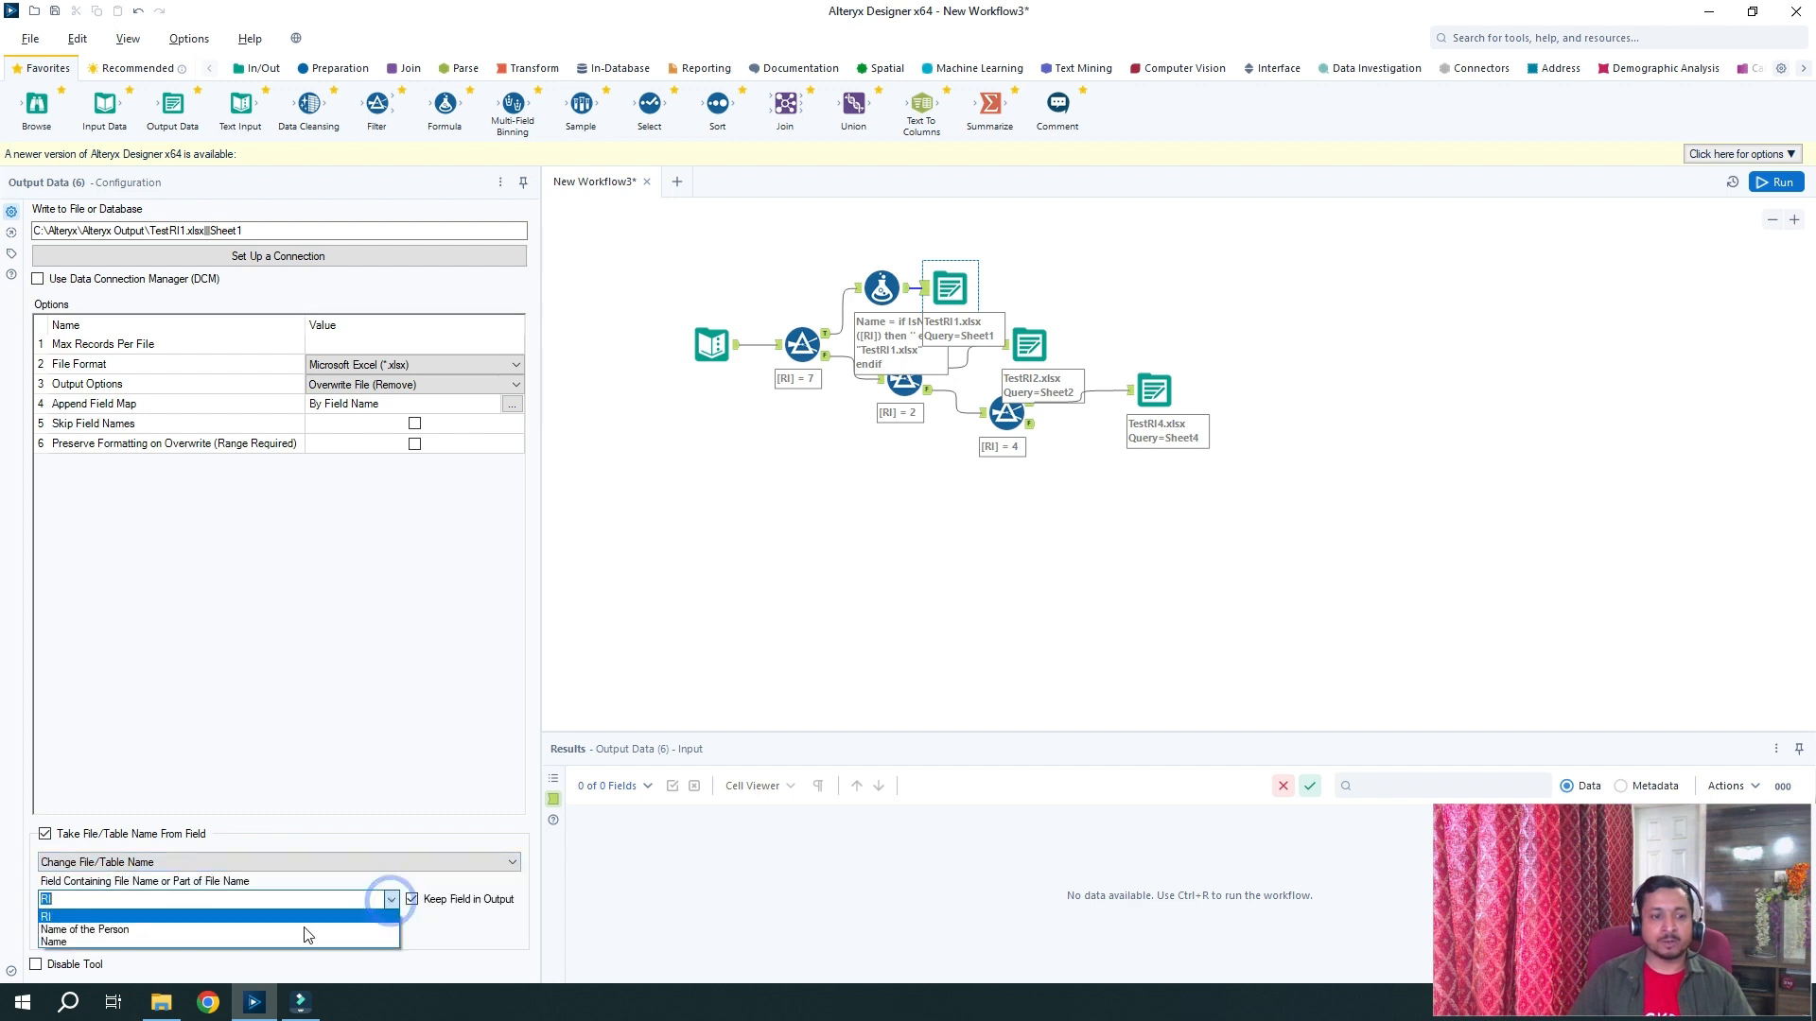
pyautogui.click(227, 942)
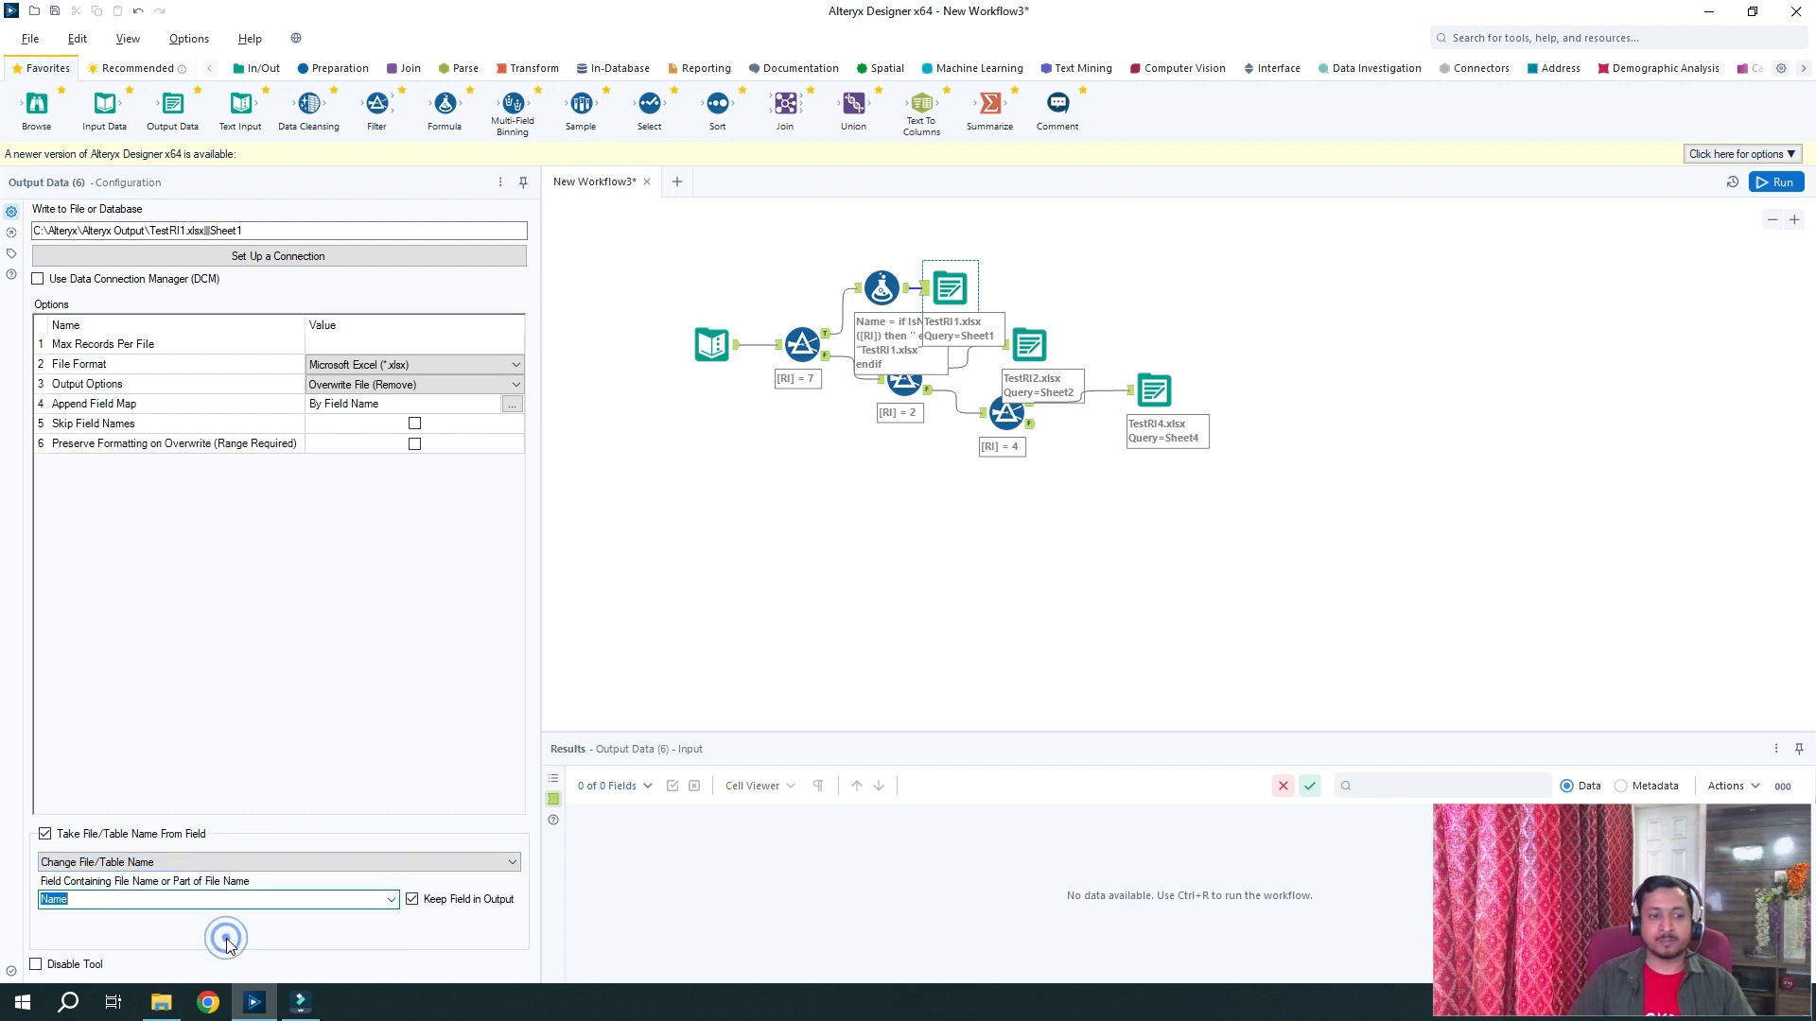
pyautogui.click(413, 900)
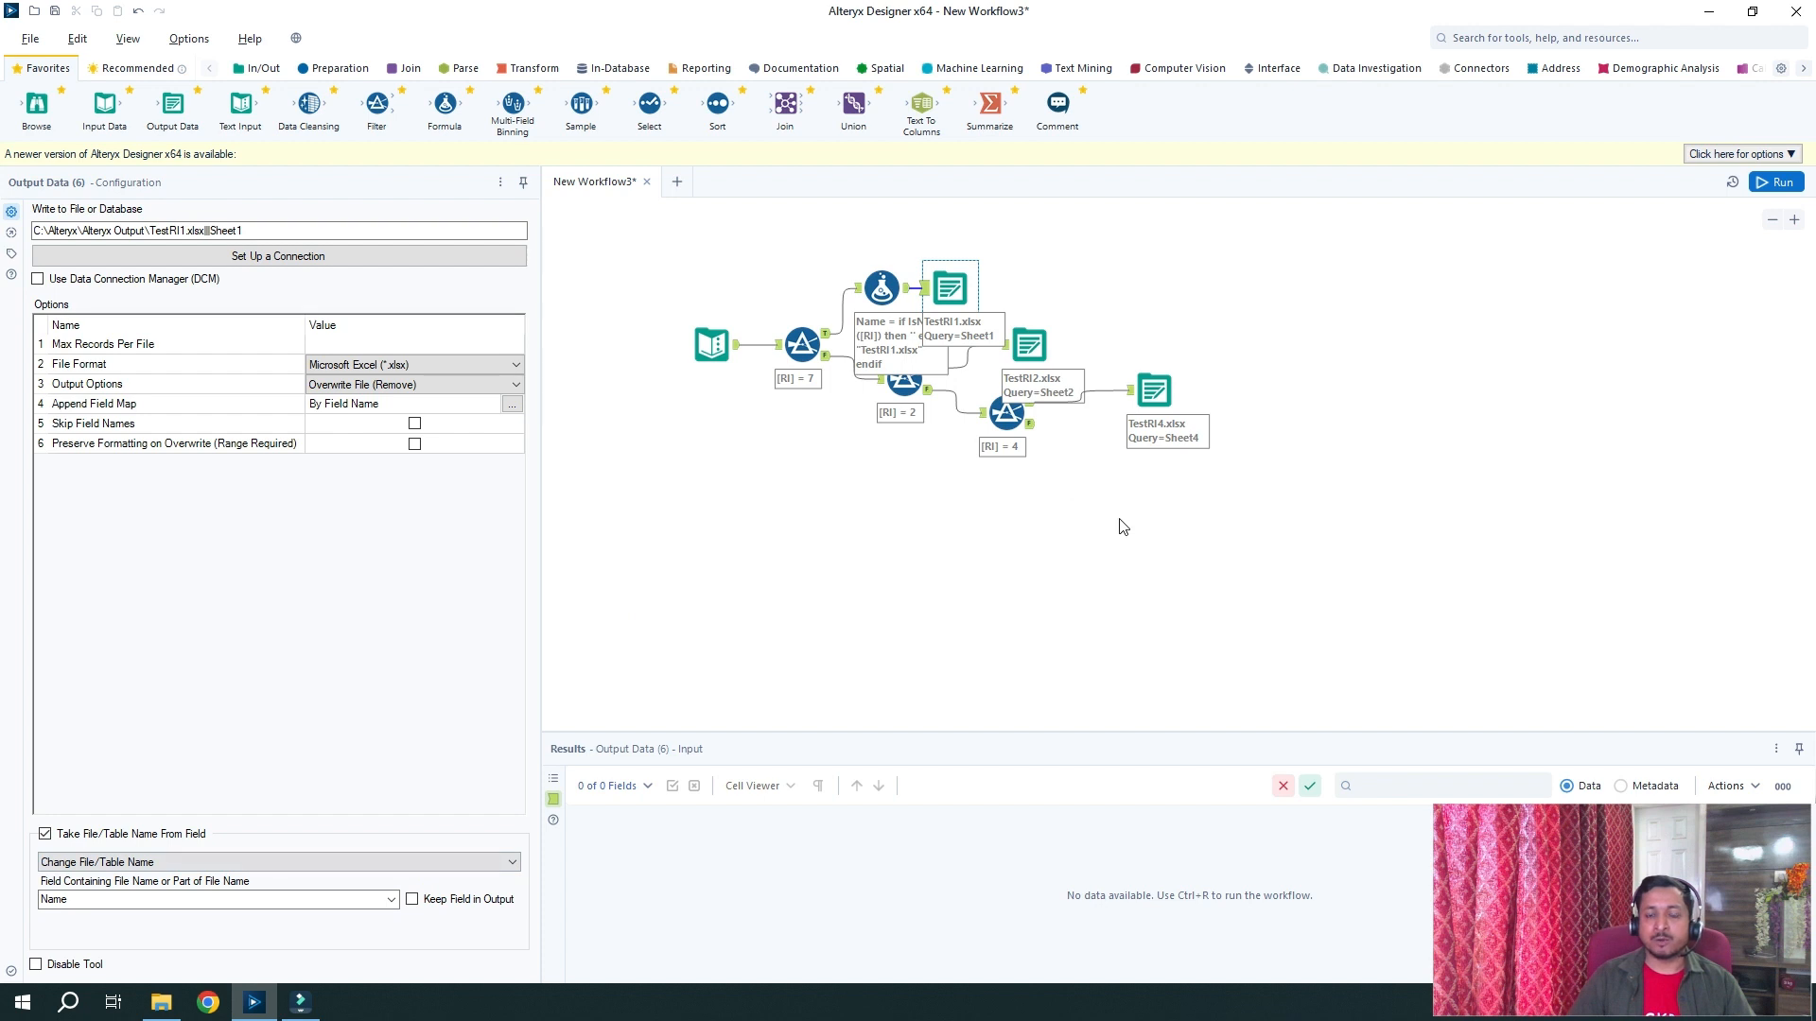
pyautogui.click(1786, 184)
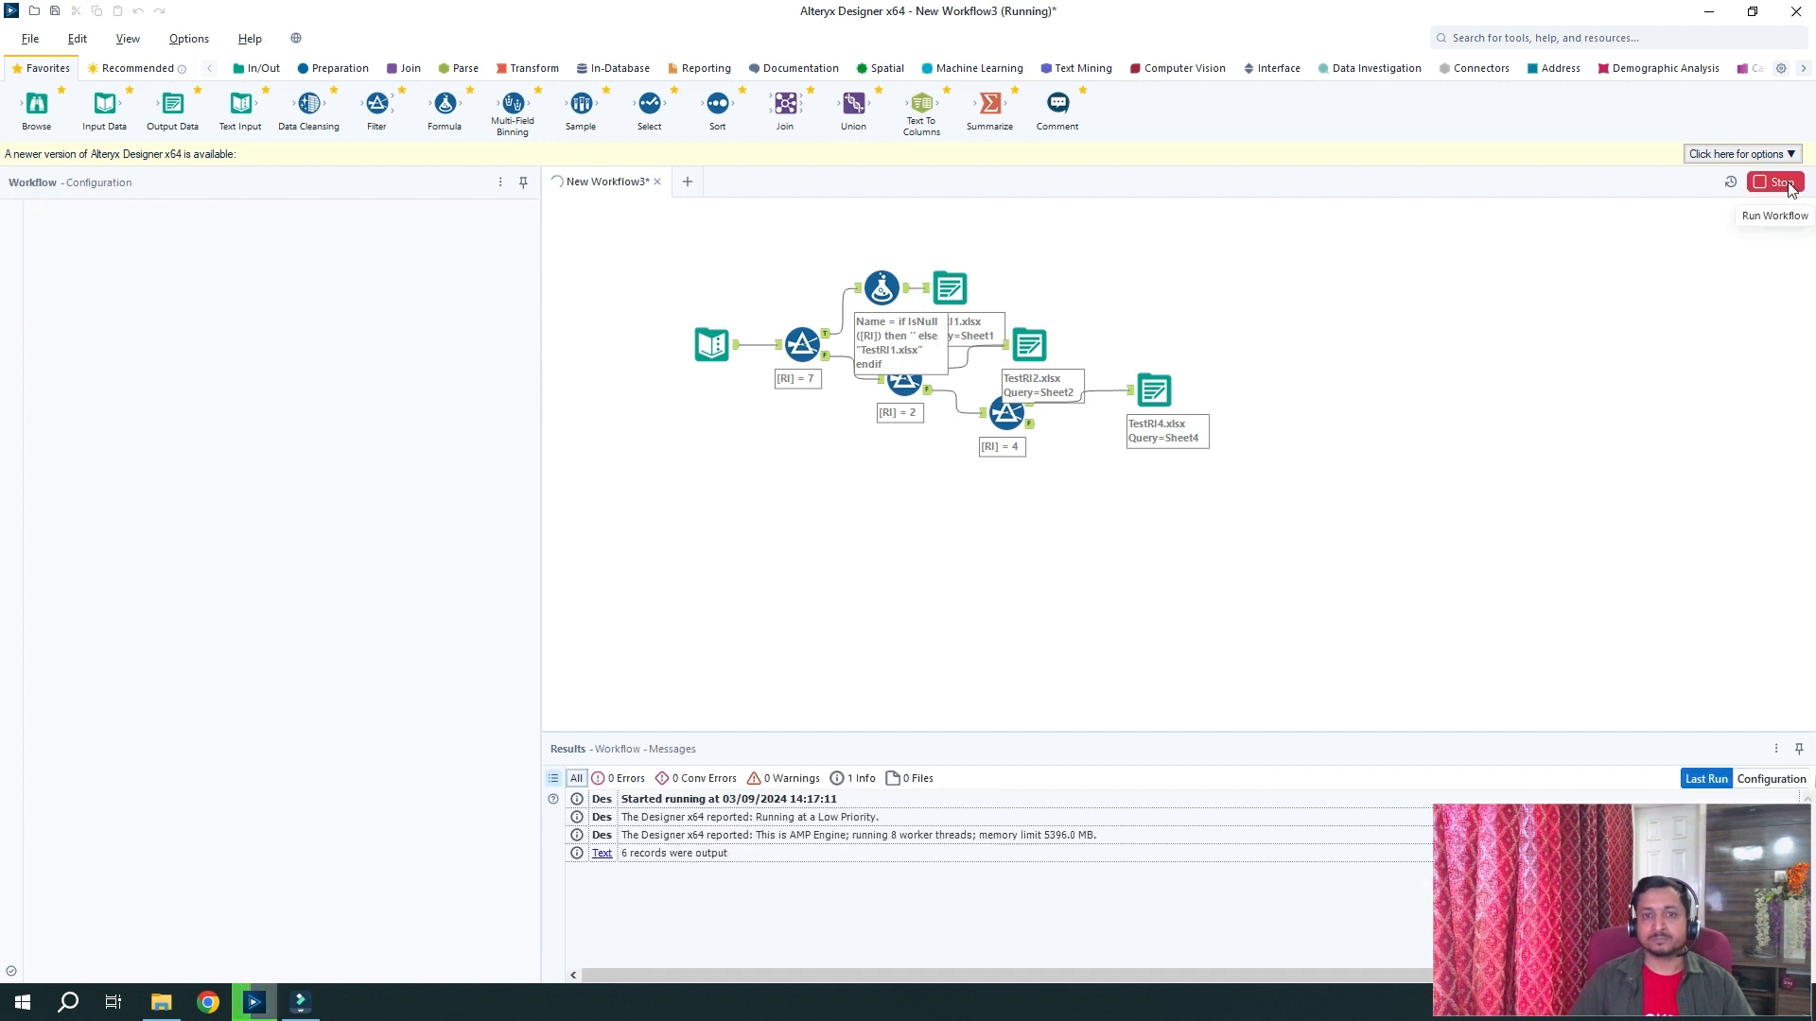
pyautogui.click(950, 289)
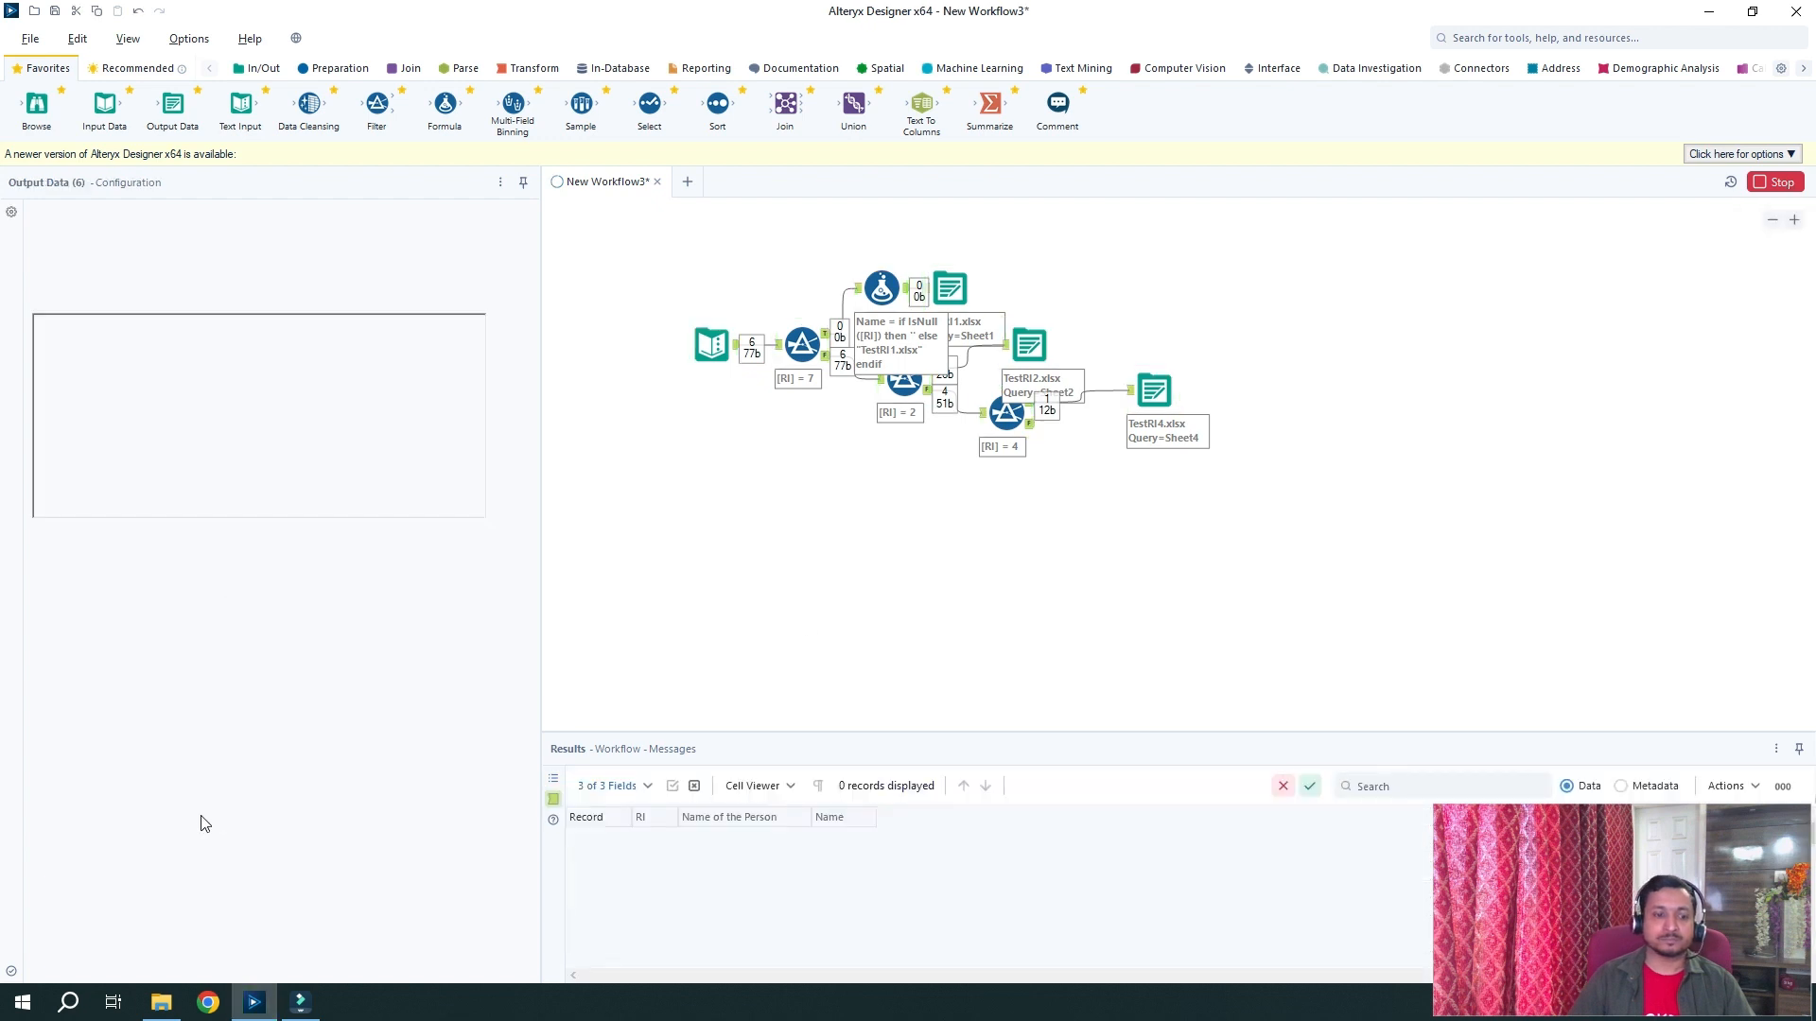
# Refresh the Alteryx Output folder to compare TestRI1, TestRI2 and TestRI4 timestamps, then view Alteryx's run messages
pyautogui.click(158, 1010)
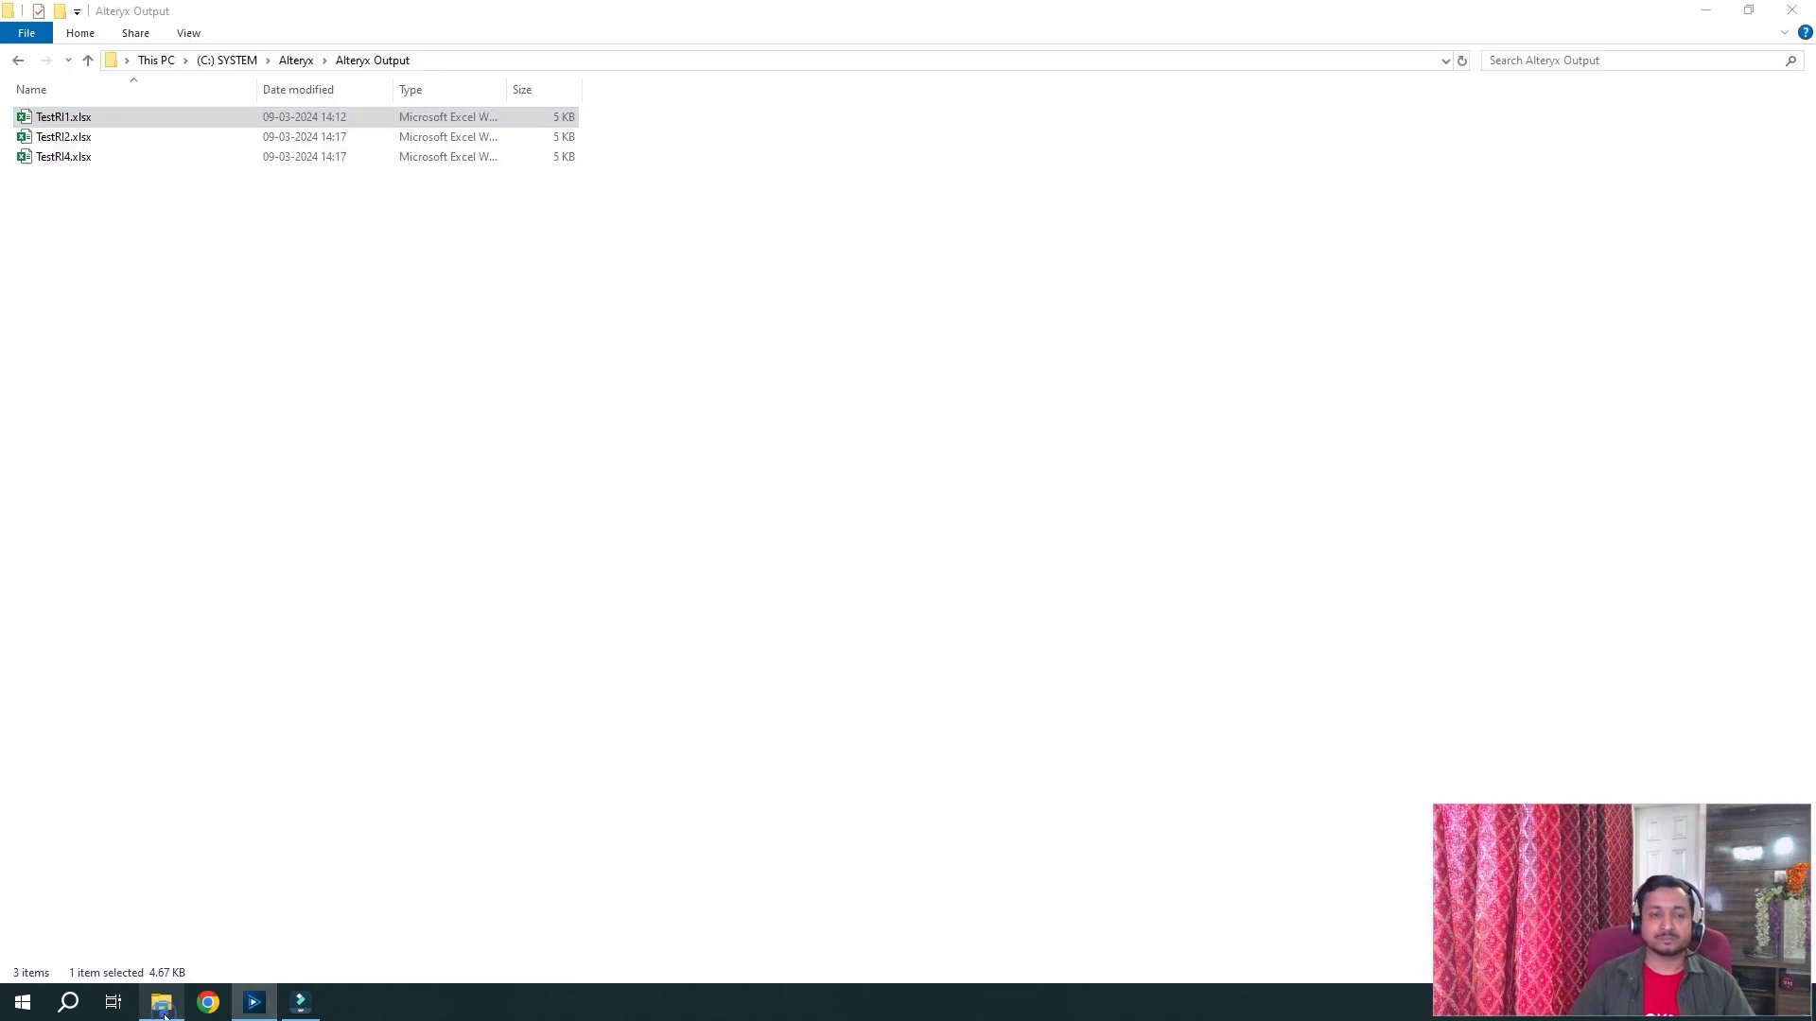
pyautogui.click(597, 331)
pyautogui.rightClick(597, 331)
pyautogui.click(688, 401)
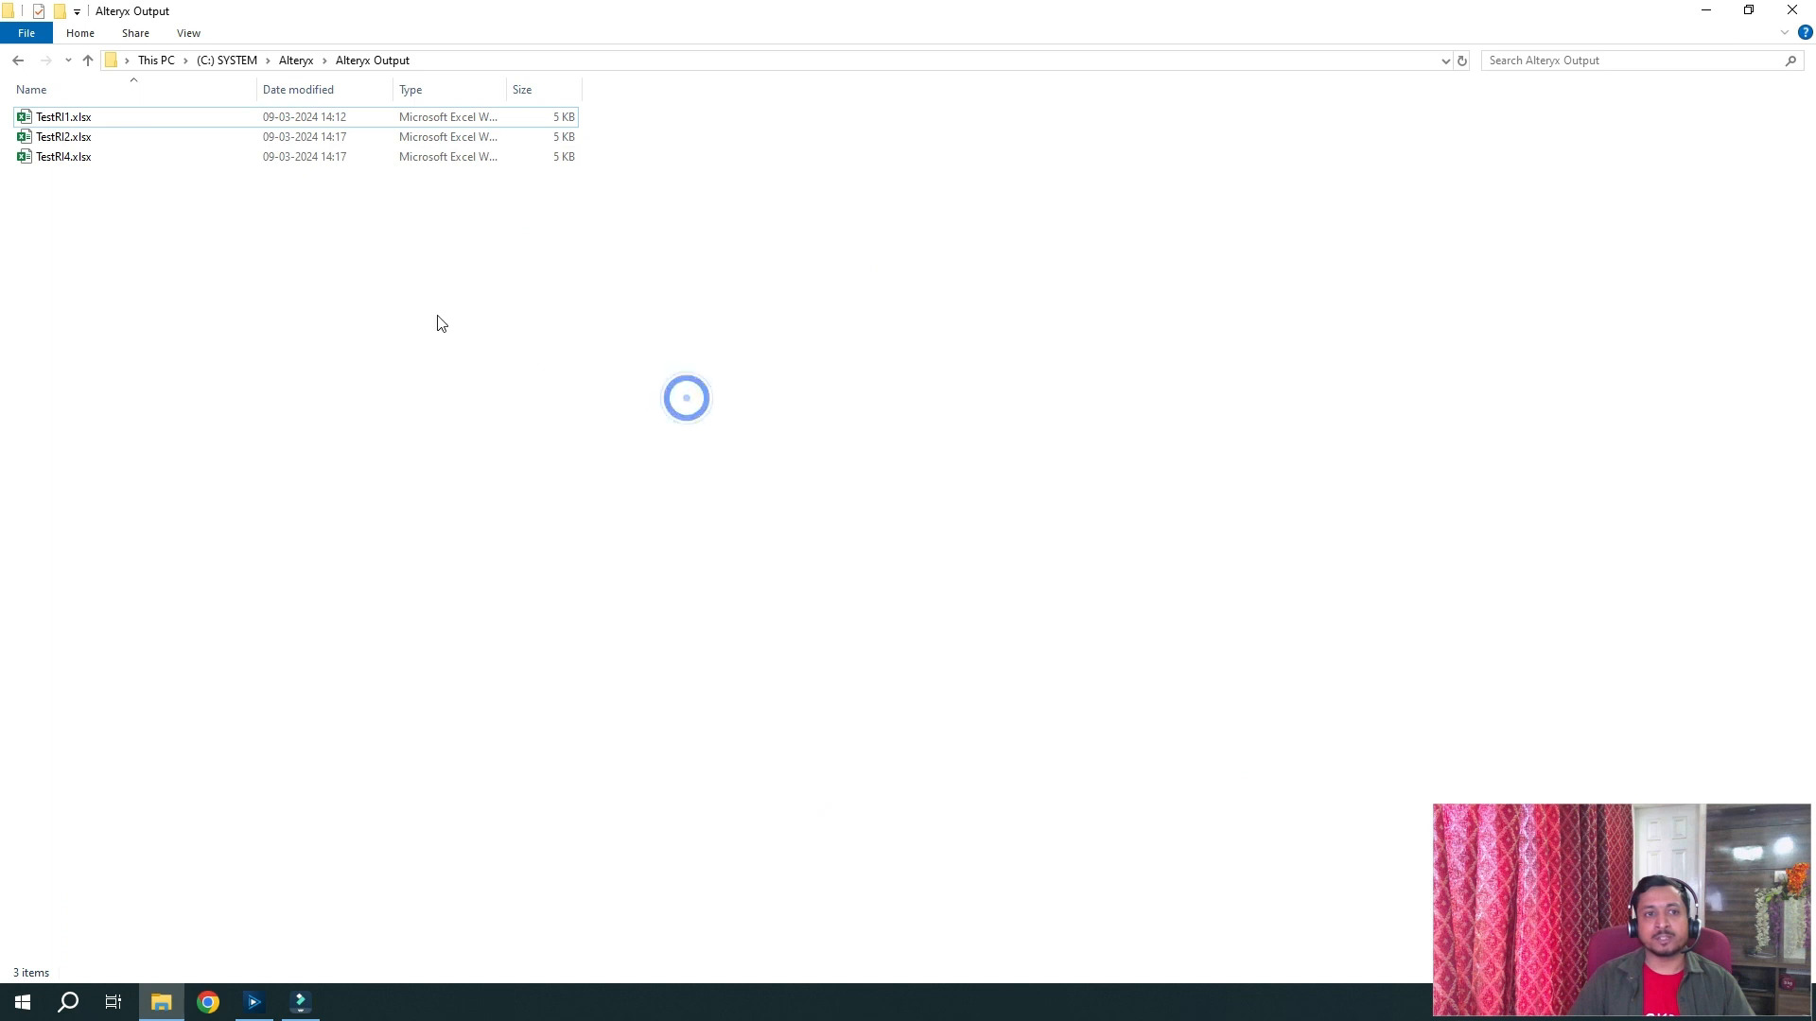
pyautogui.click(110, 151)
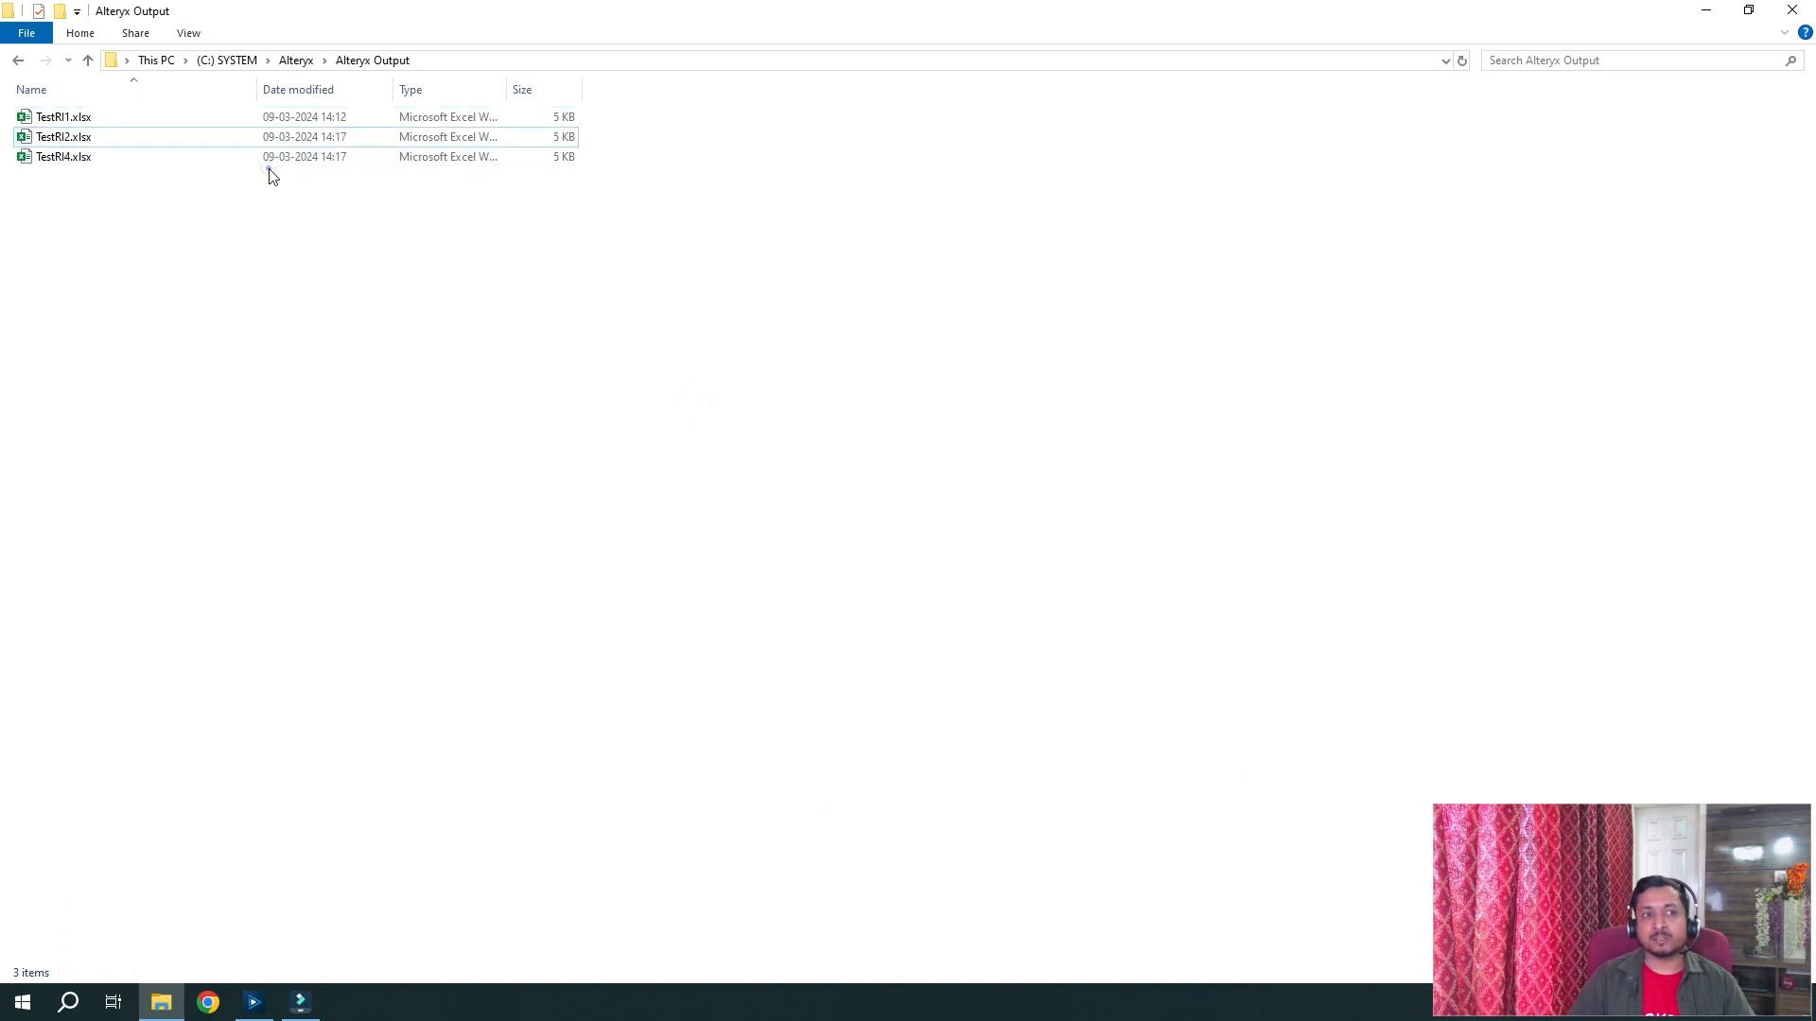
pyautogui.click(277, 160)
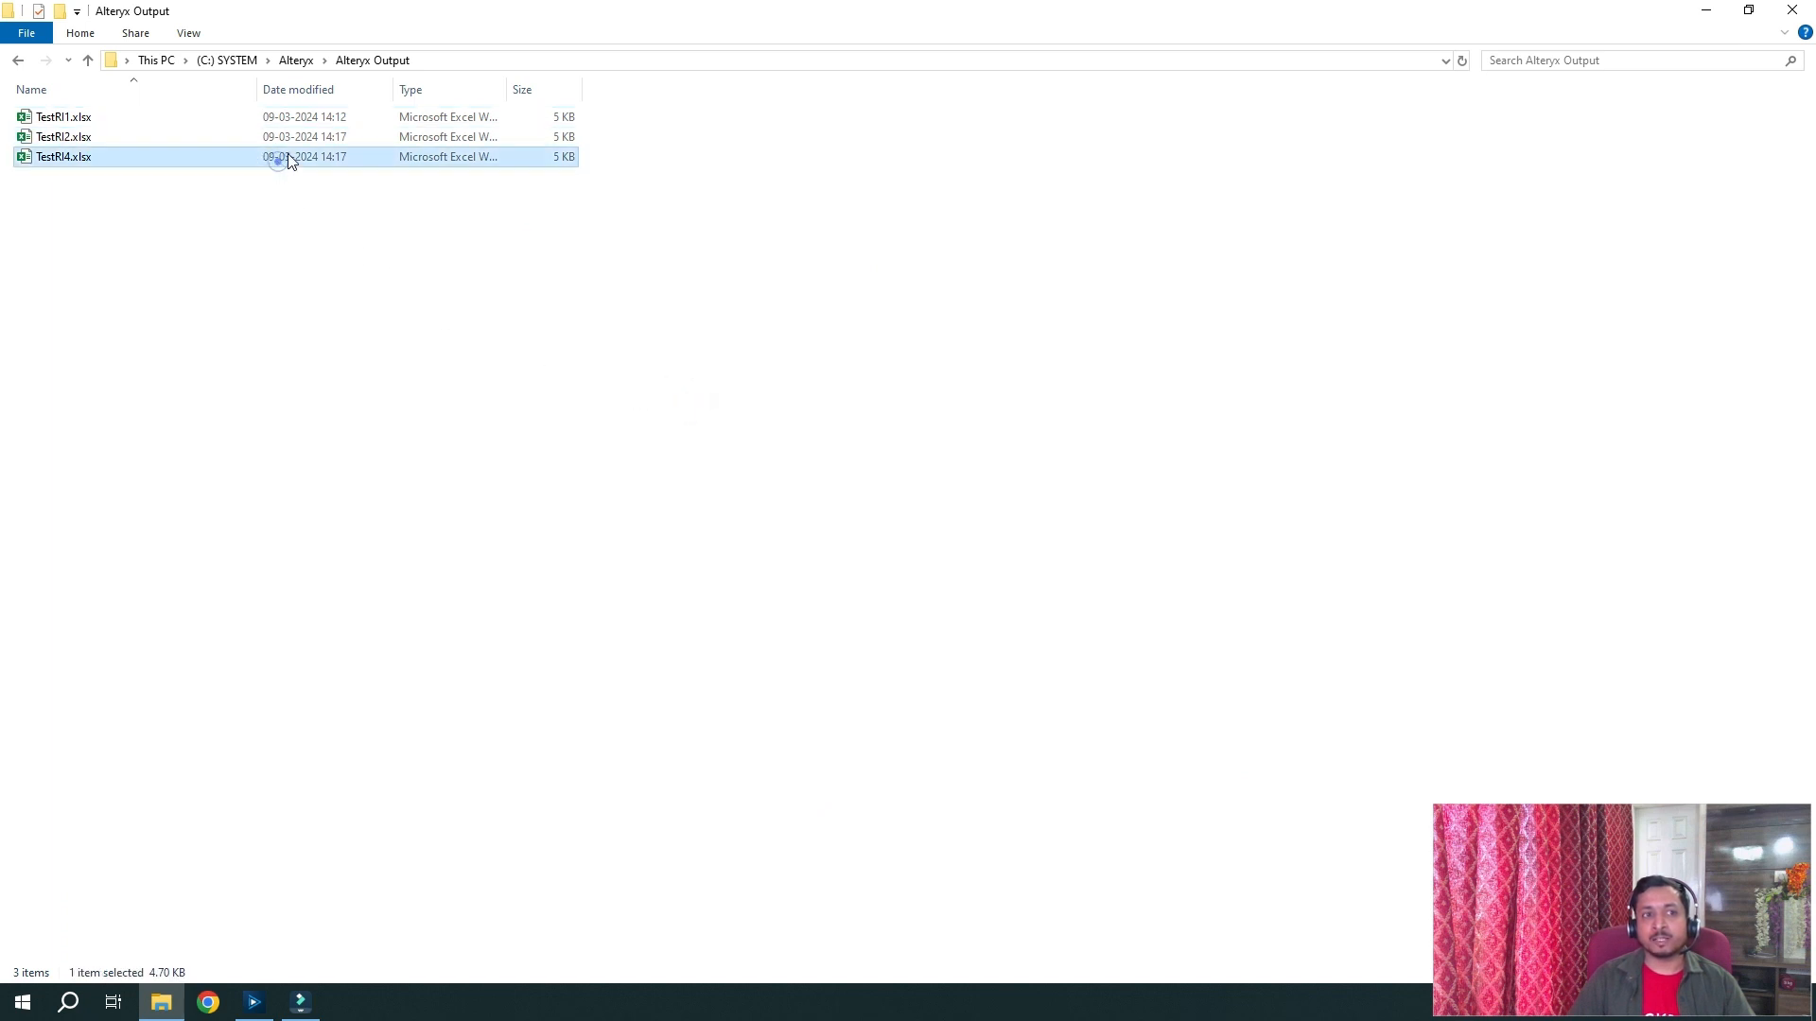
pyautogui.click(348, 120)
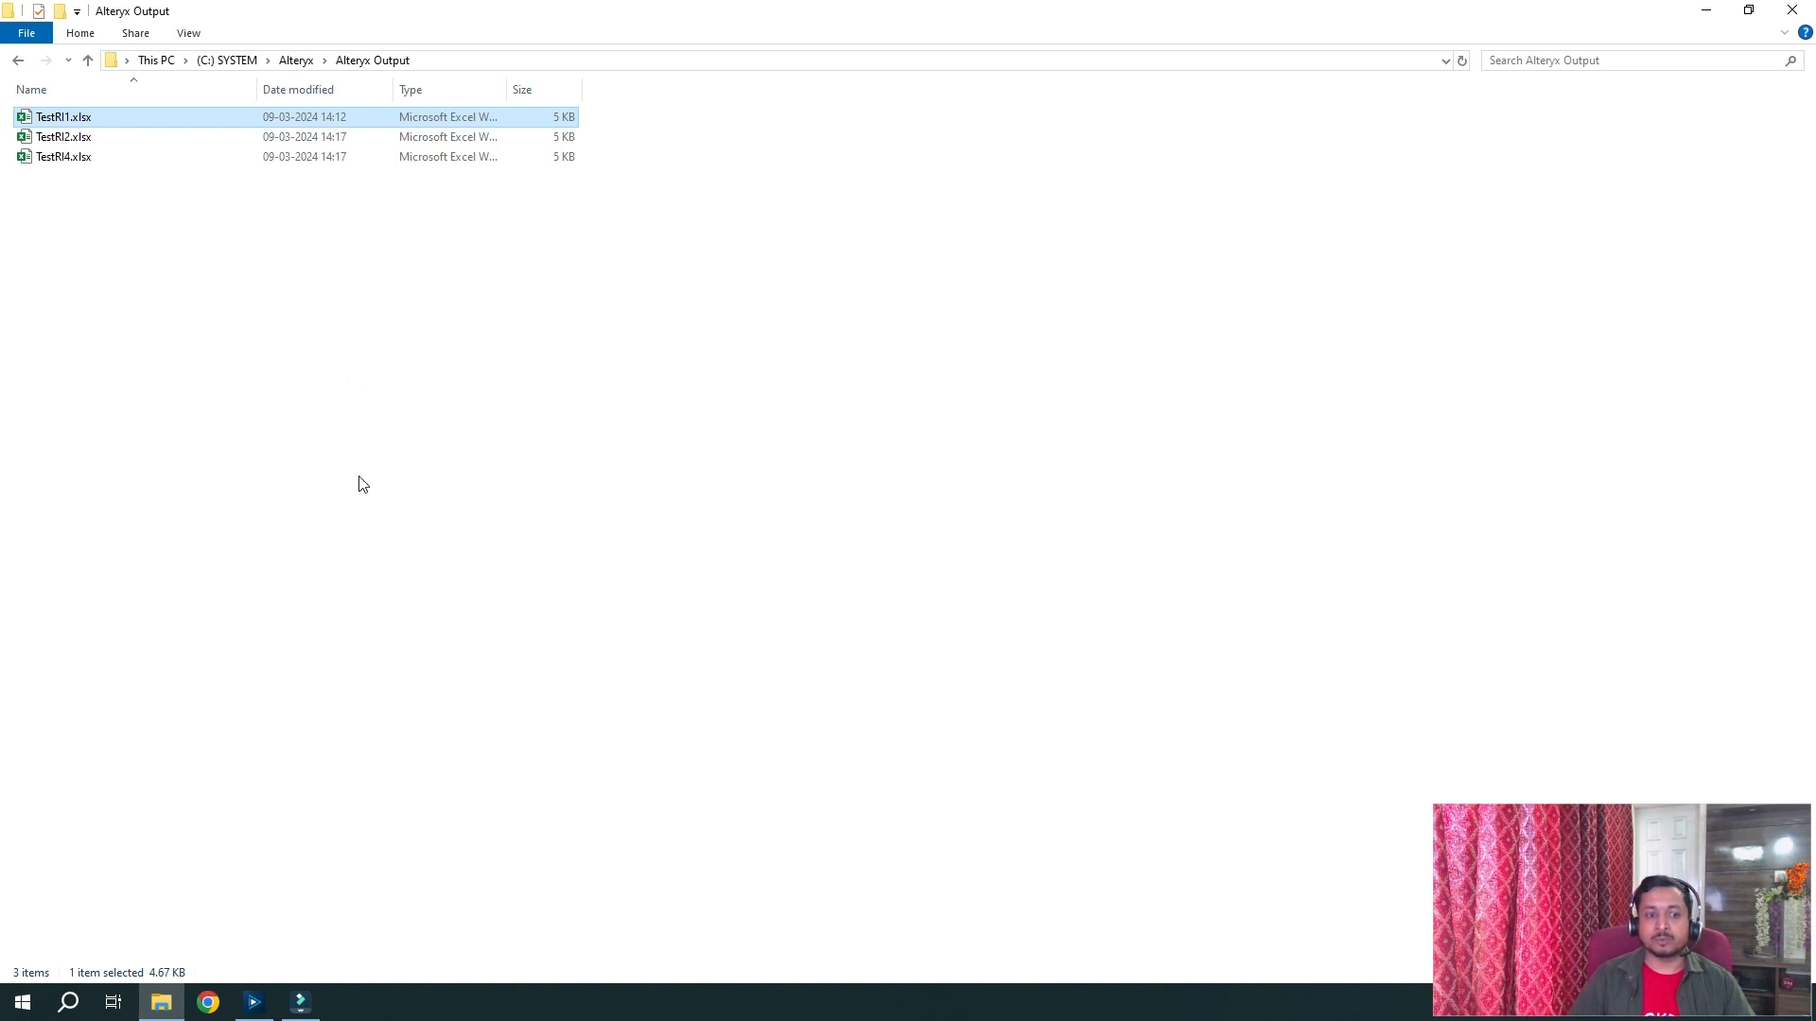
pyautogui.click(253, 1001)
pyautogui.click(746, 516)
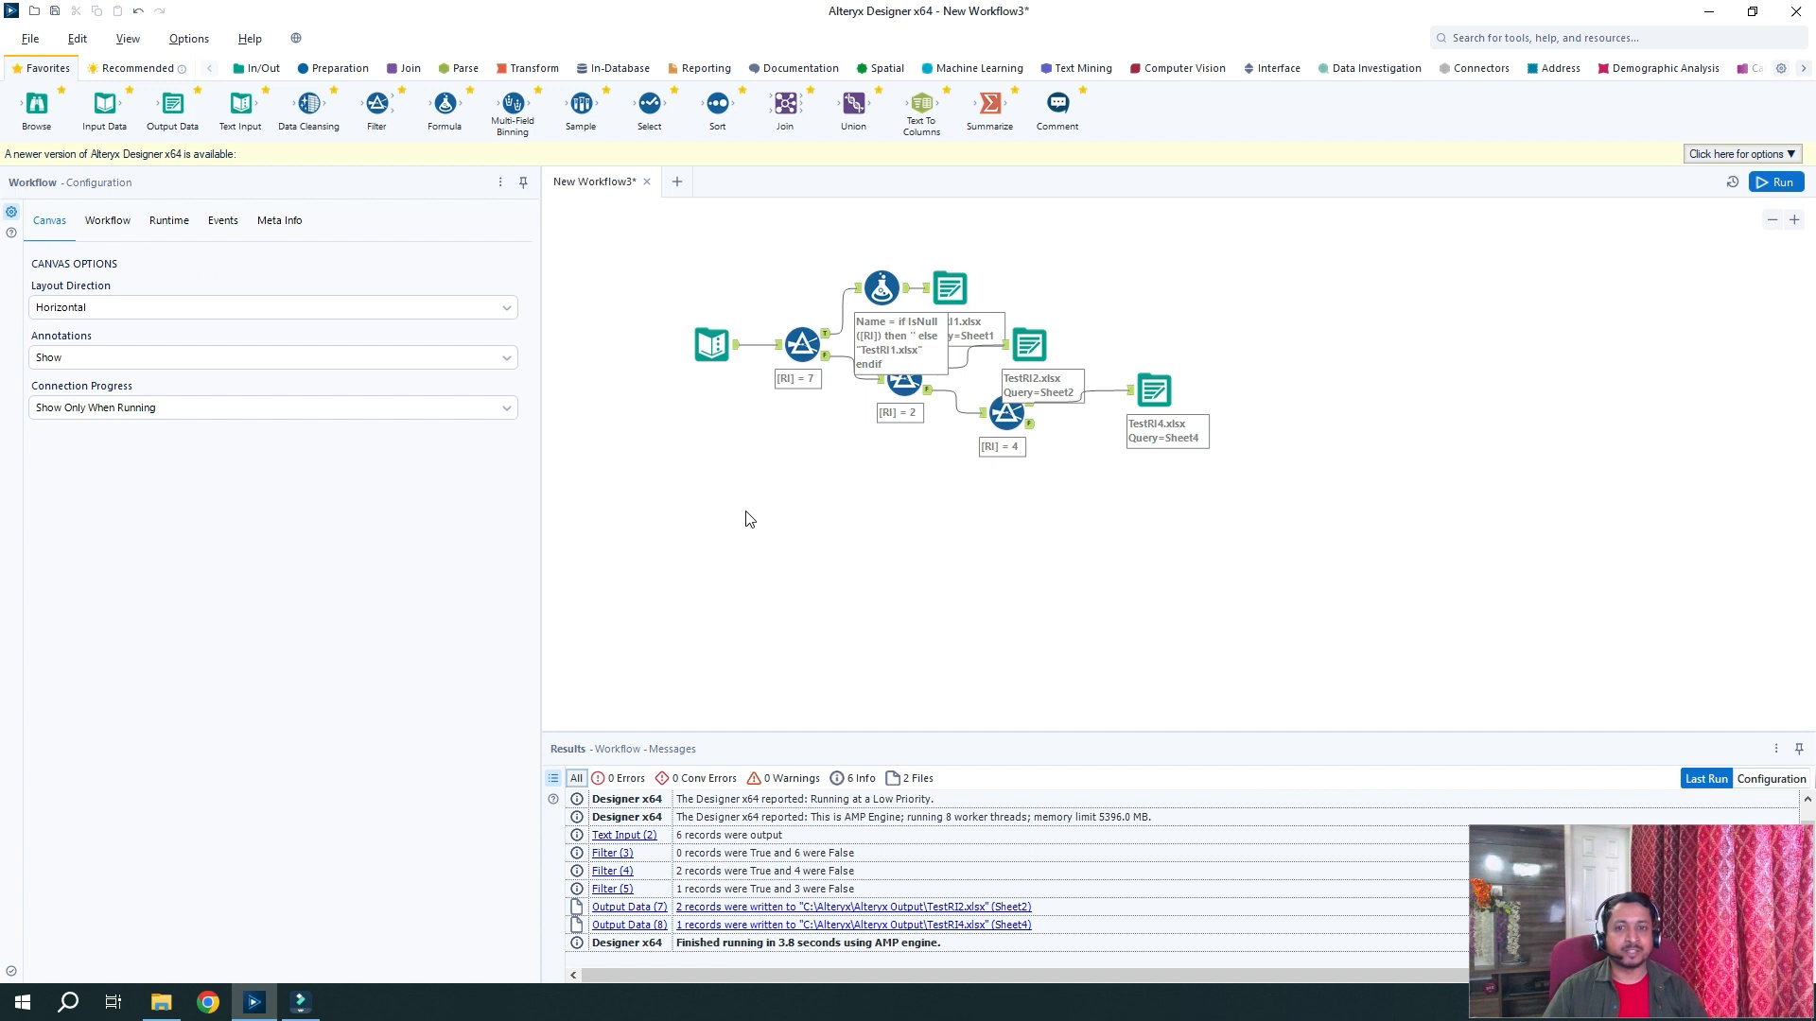
# Highlight the Name formula's IsNull([RI]) test, empty-string result and "TestRI1.xlsx" file name
pyautogui.click(877, 304)
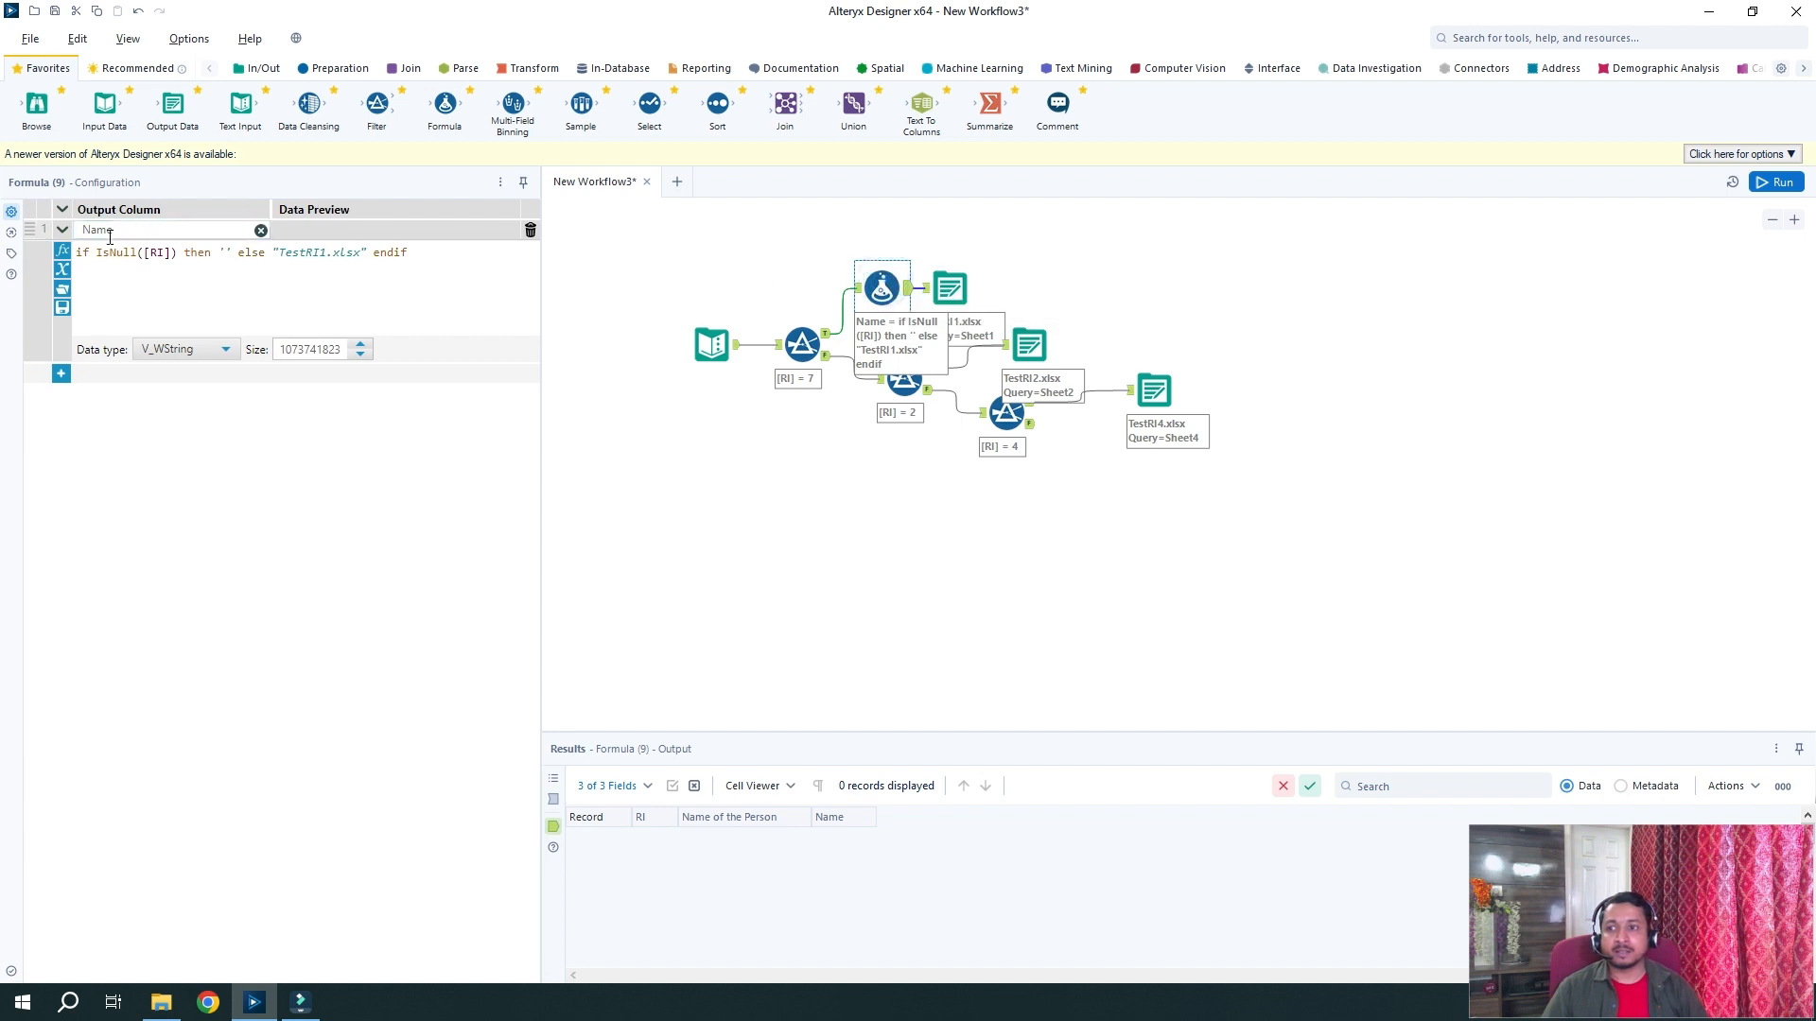
pyautogui.click(111, 232)
pyautogui.click(92, 257)
pyautogui.moveTo(172, 254); pyautogui.dragTo(146, 251)
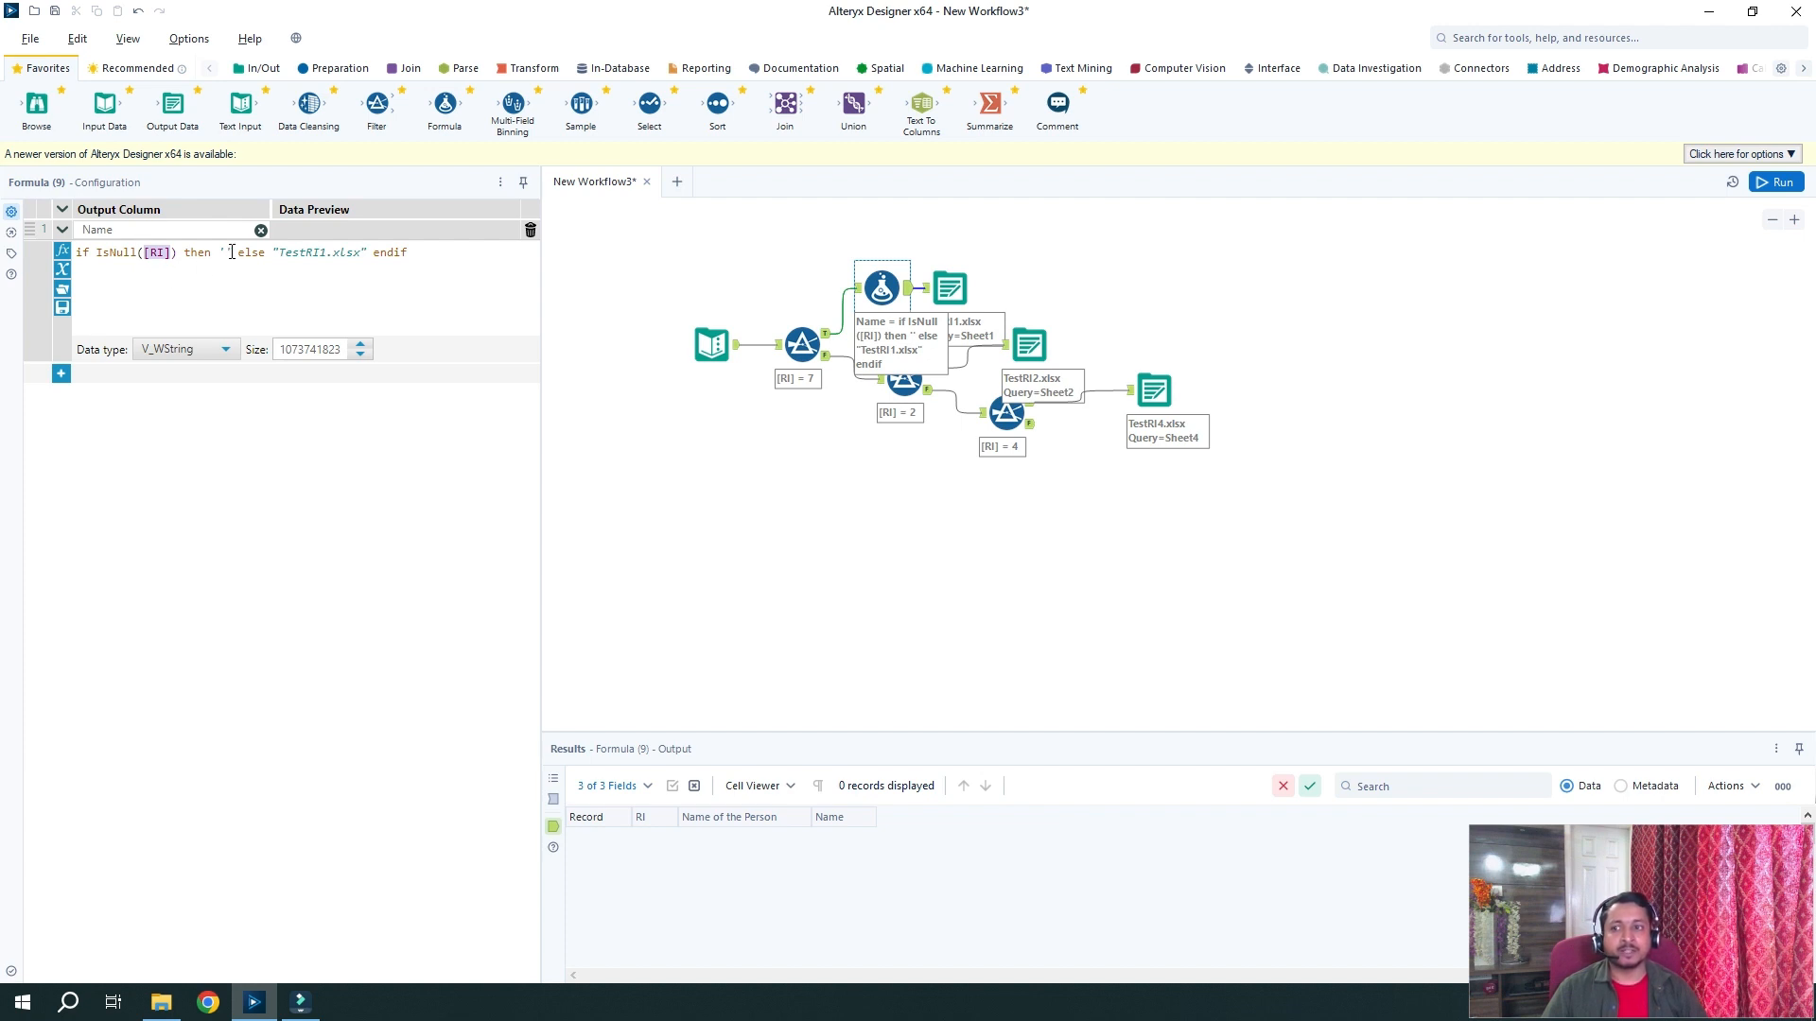
pyautogui.click(232, 252)
pyautogui.click(280, 252)
pyautogui.click(280, 253)
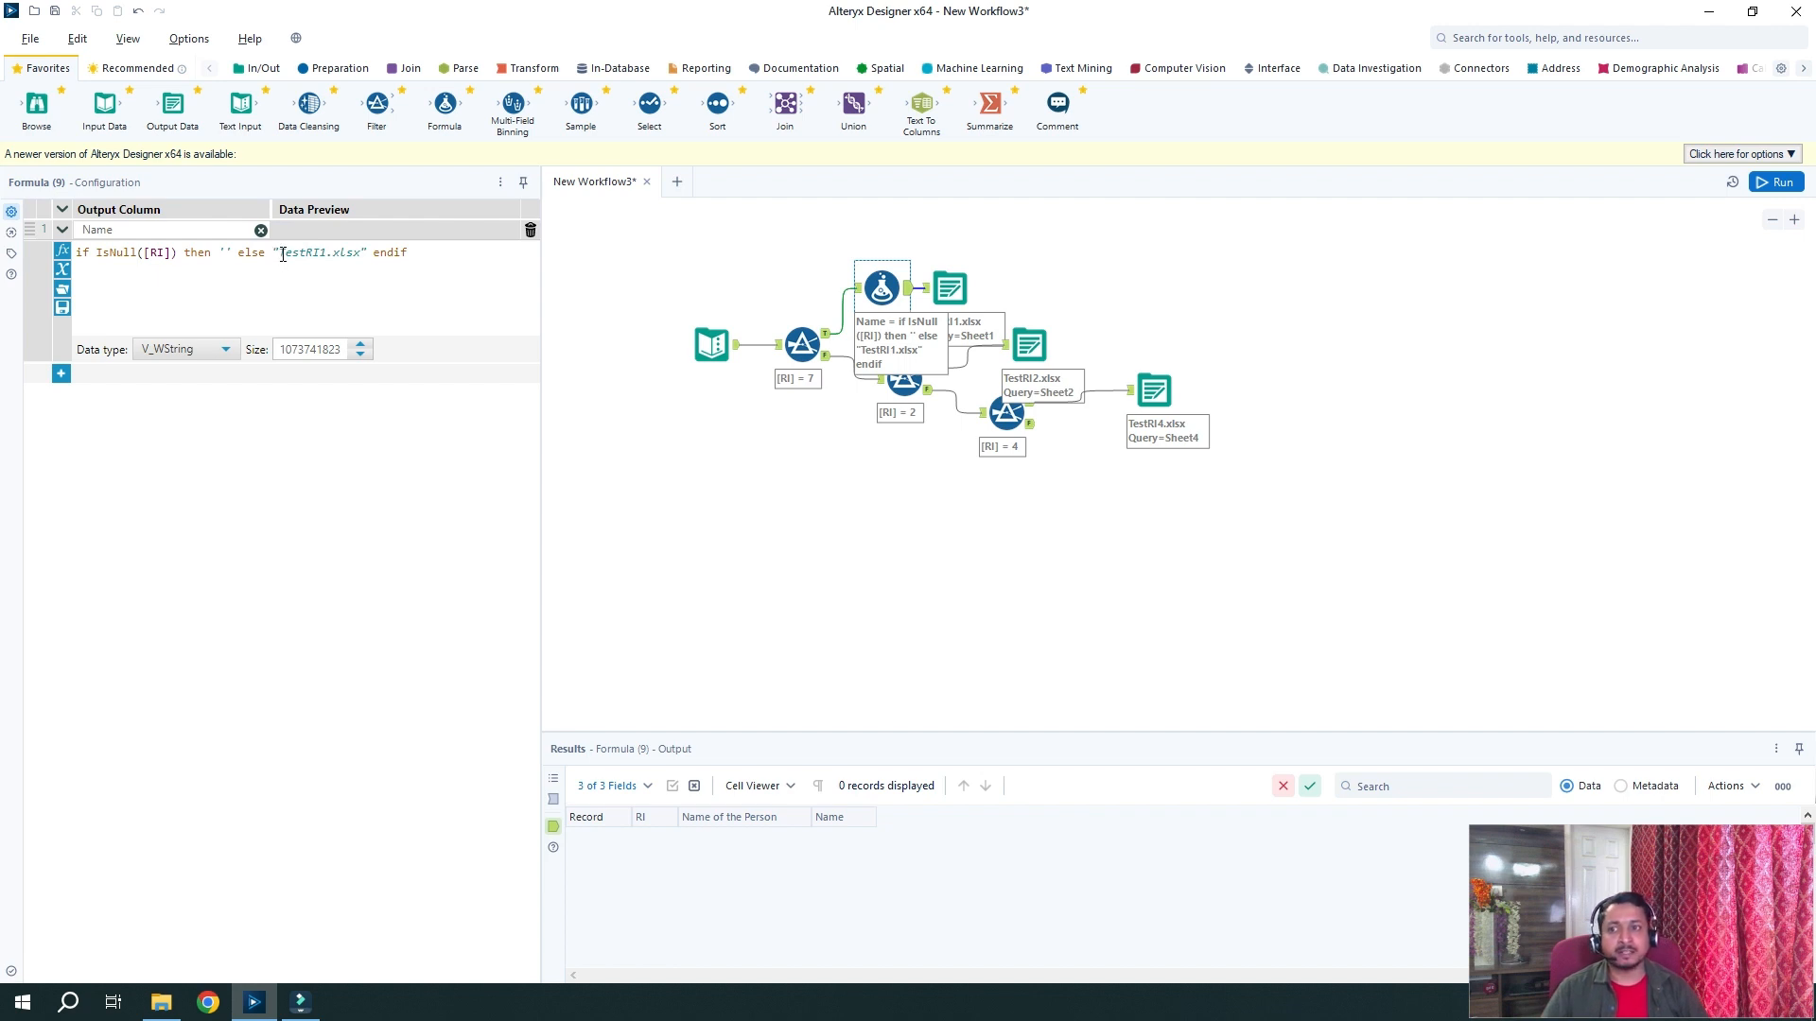
pyautogui.moveTo(280, 252); pyautogui.dragTo(360, 253)
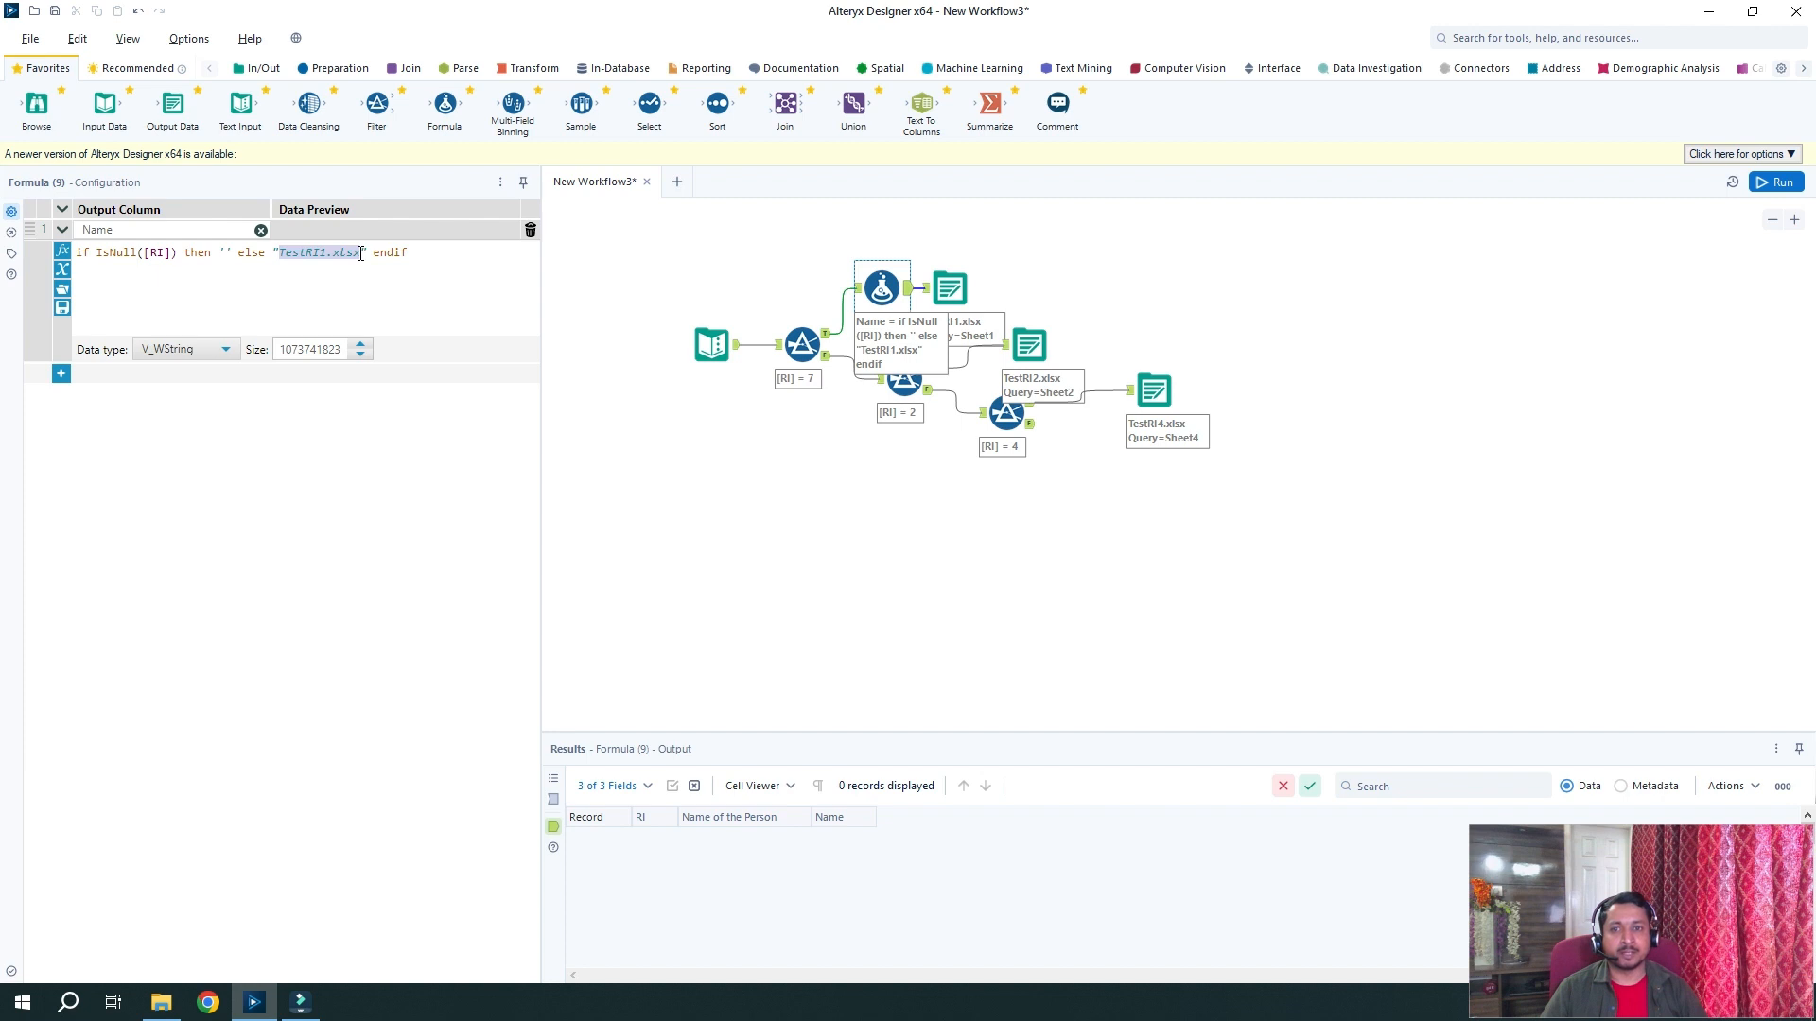